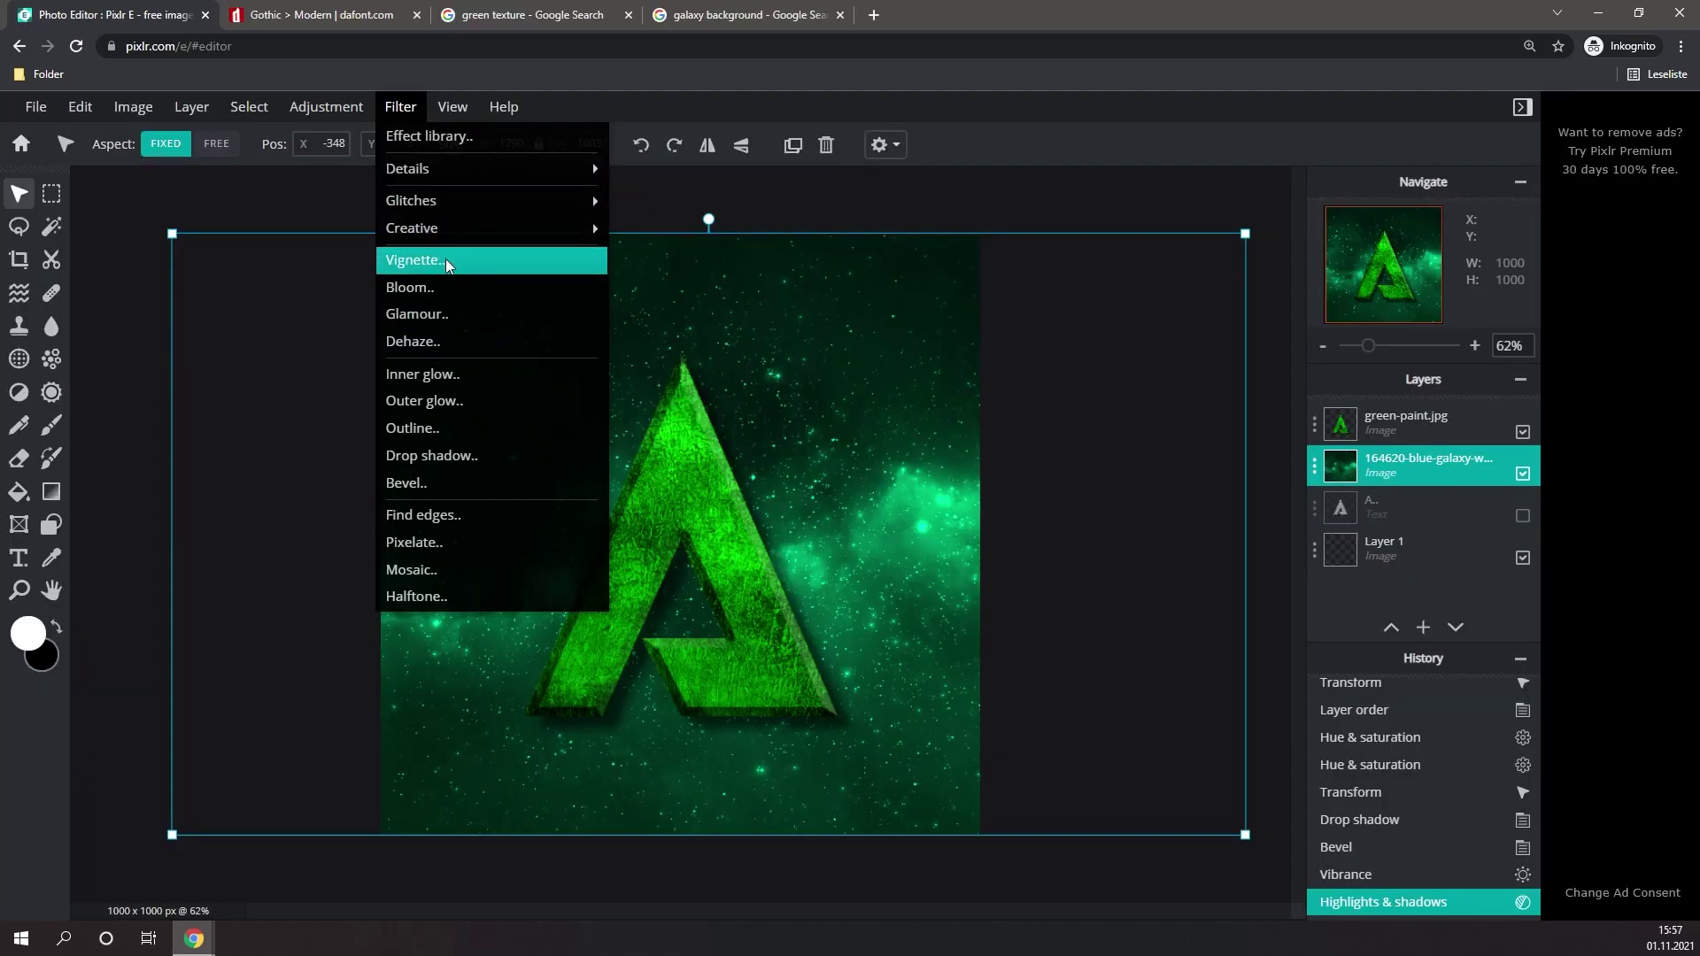
- Apply a strengthened Vignette filter to the galaxy background layer
left_click(445, 259)
mouse_move(1068, 523)
left_mouse_down()
mouse_move(1219, 530)
mouse_move(1128, 529)
mouse_move(1159, 529)
left_mouse_up()
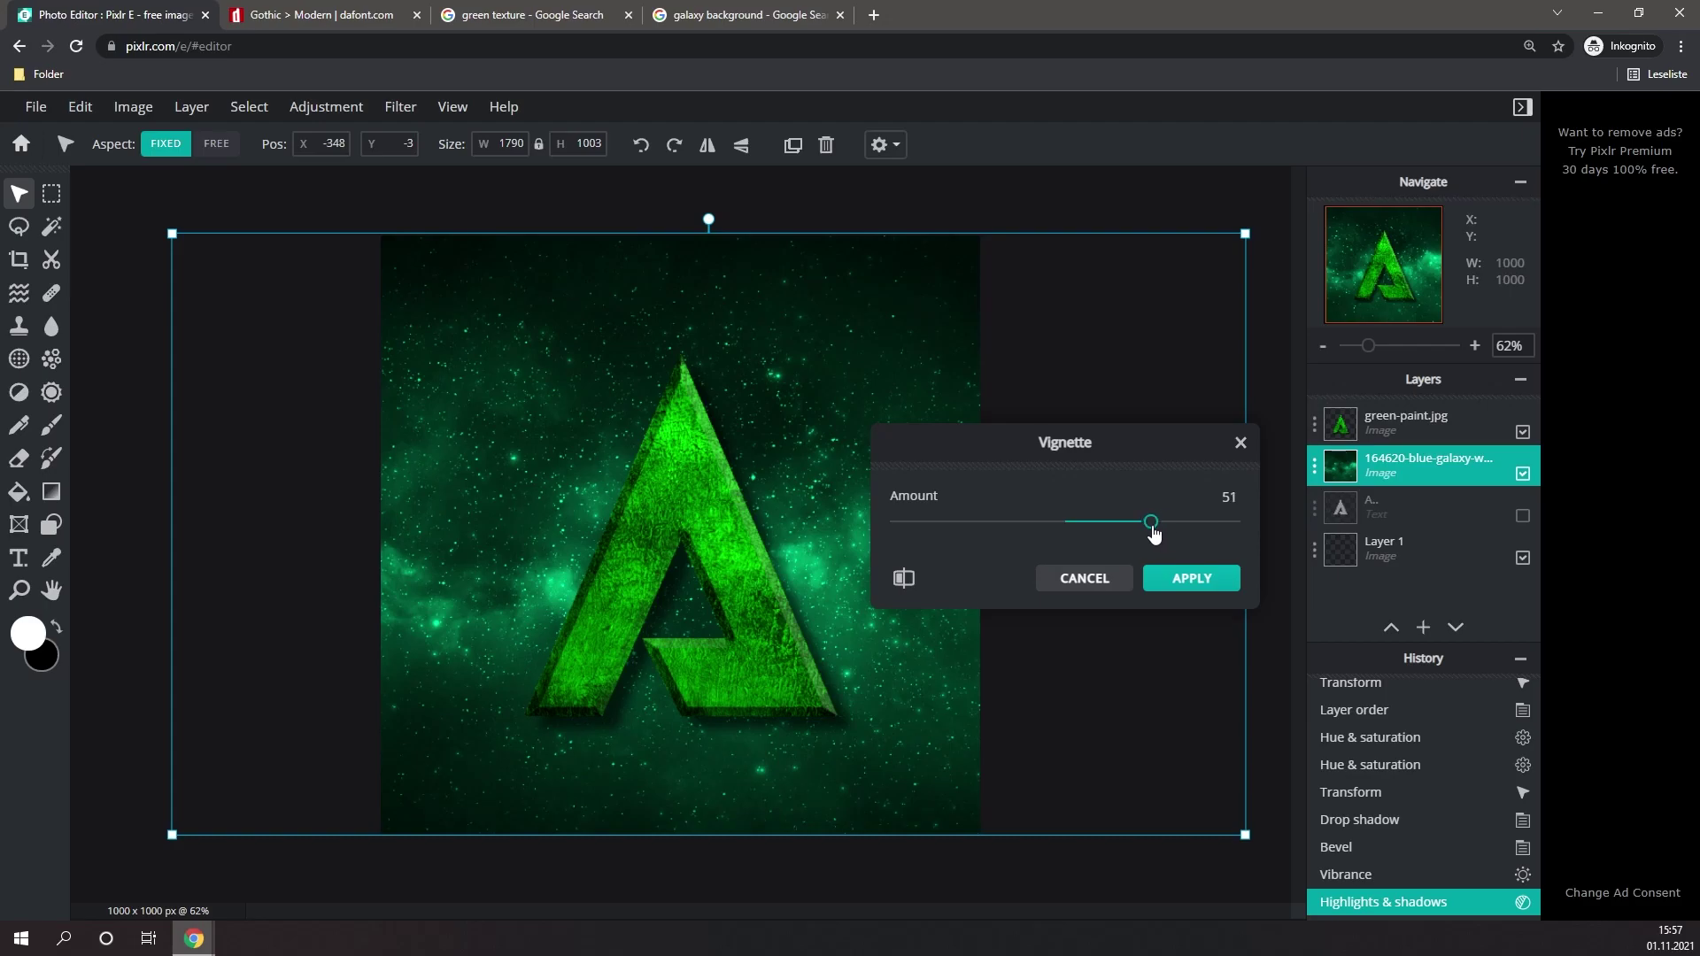
left_click(1192, 578)
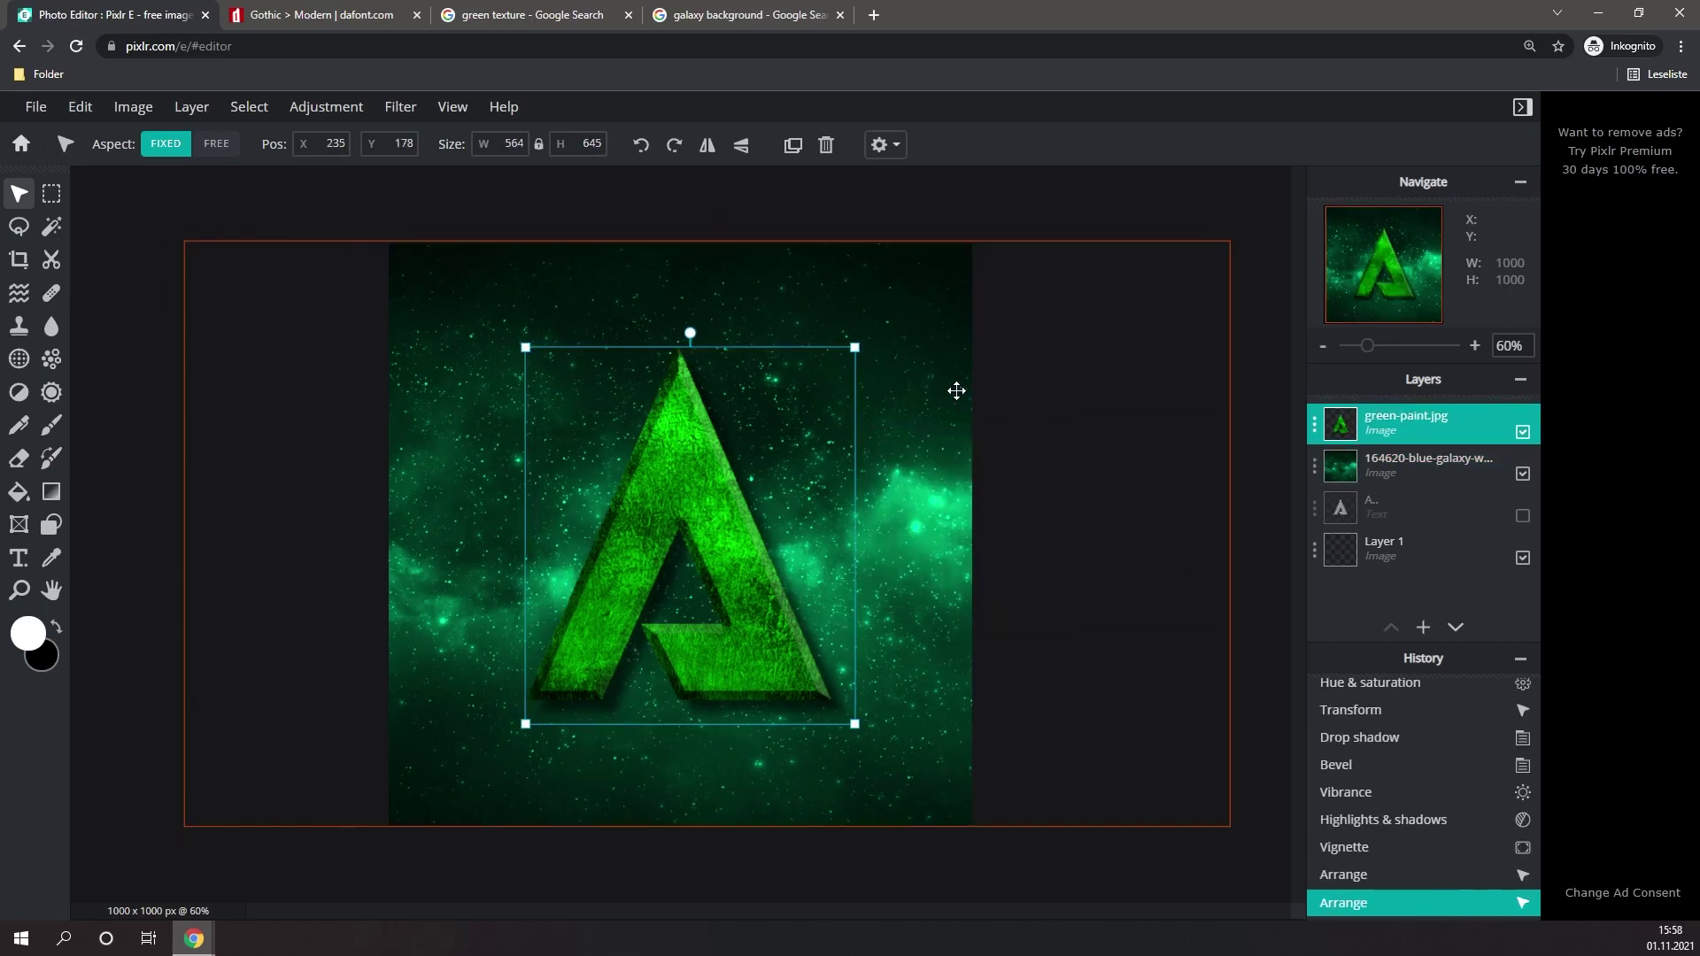
- Select the green-paint texture layer in the Layers panel
scroll(956, 391, "up", 1)
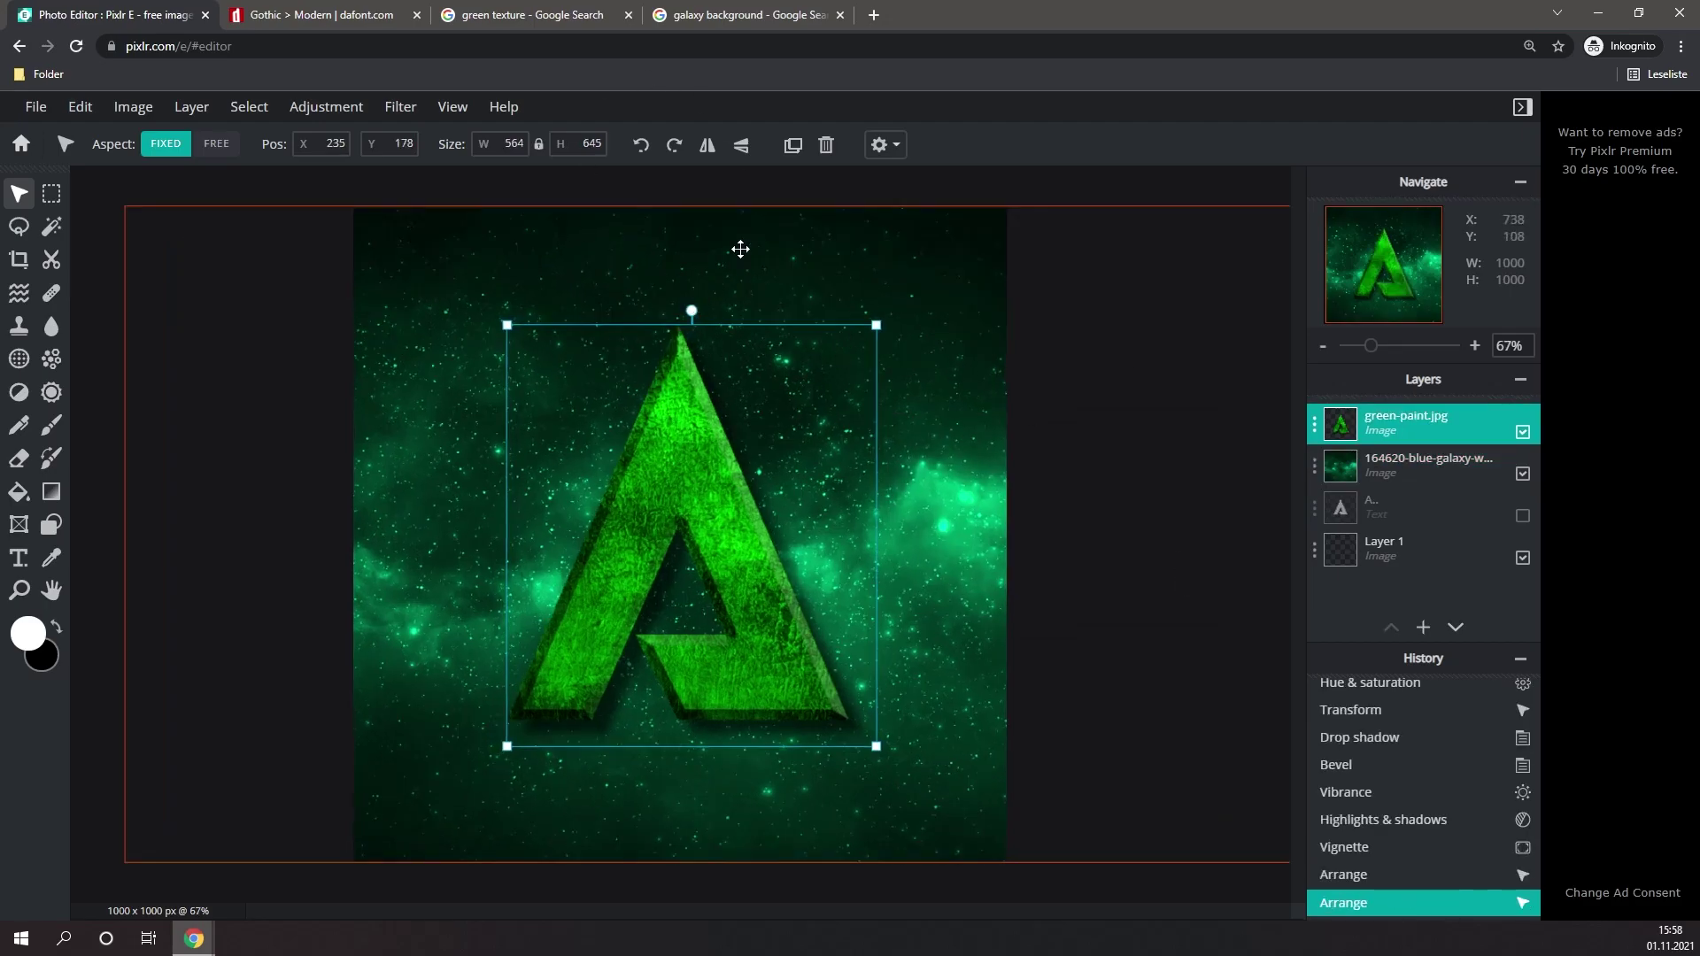
left_click(600, 195)
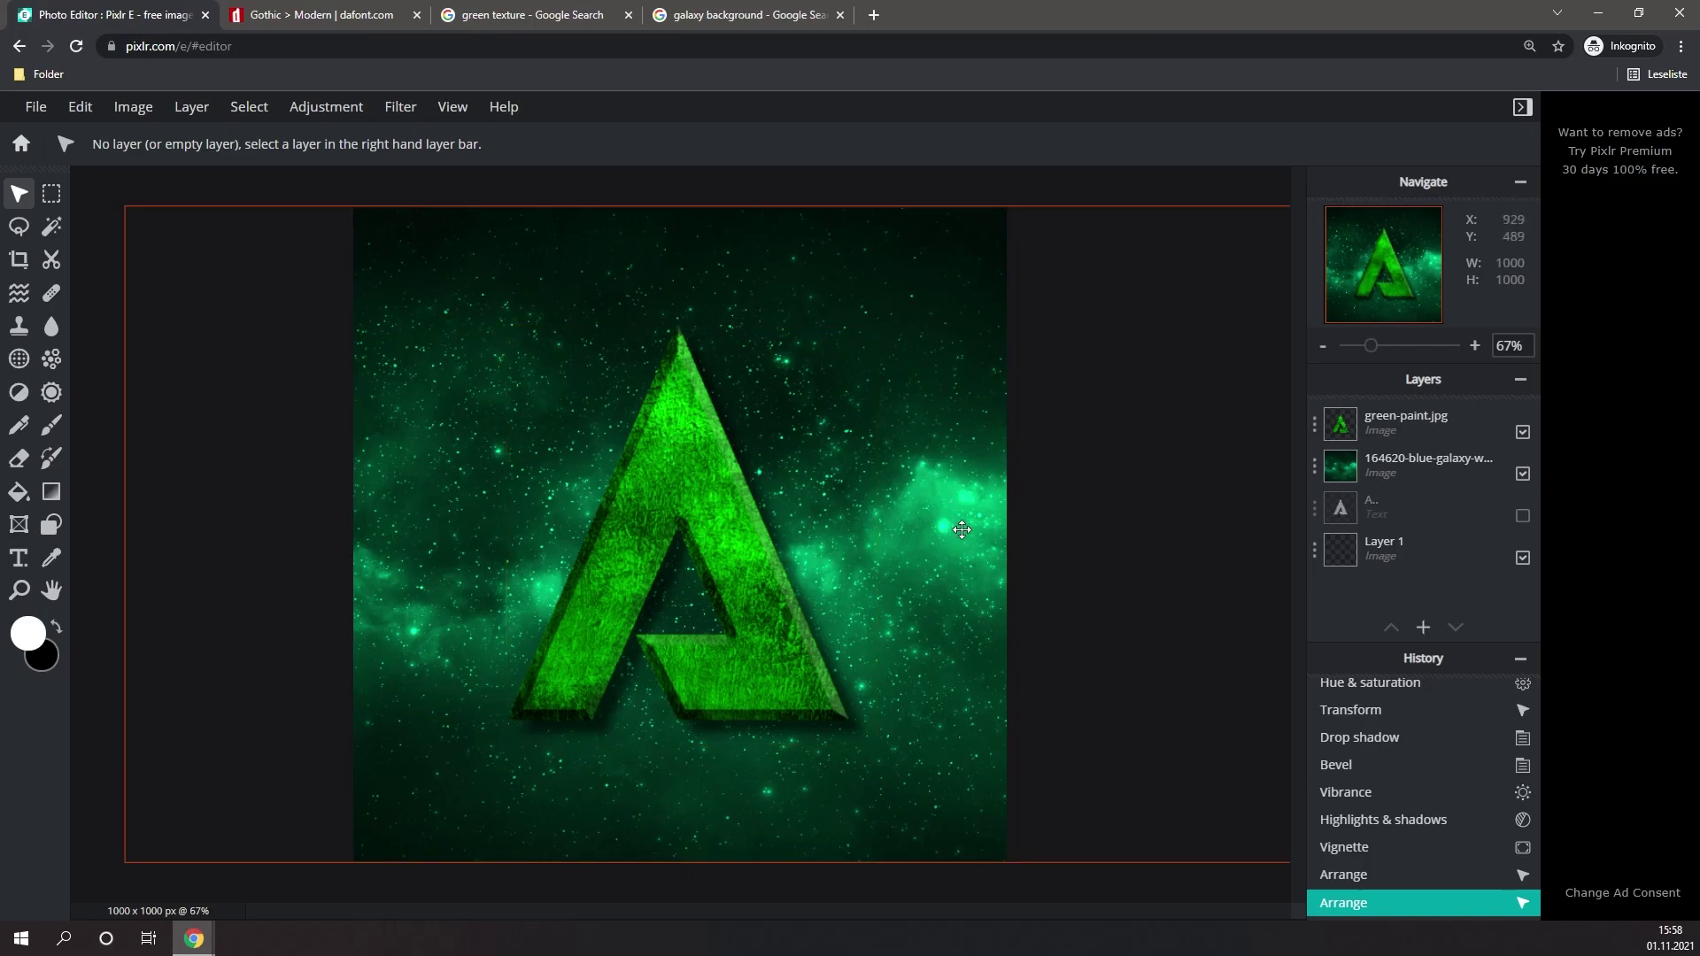
left_click(631, 495)
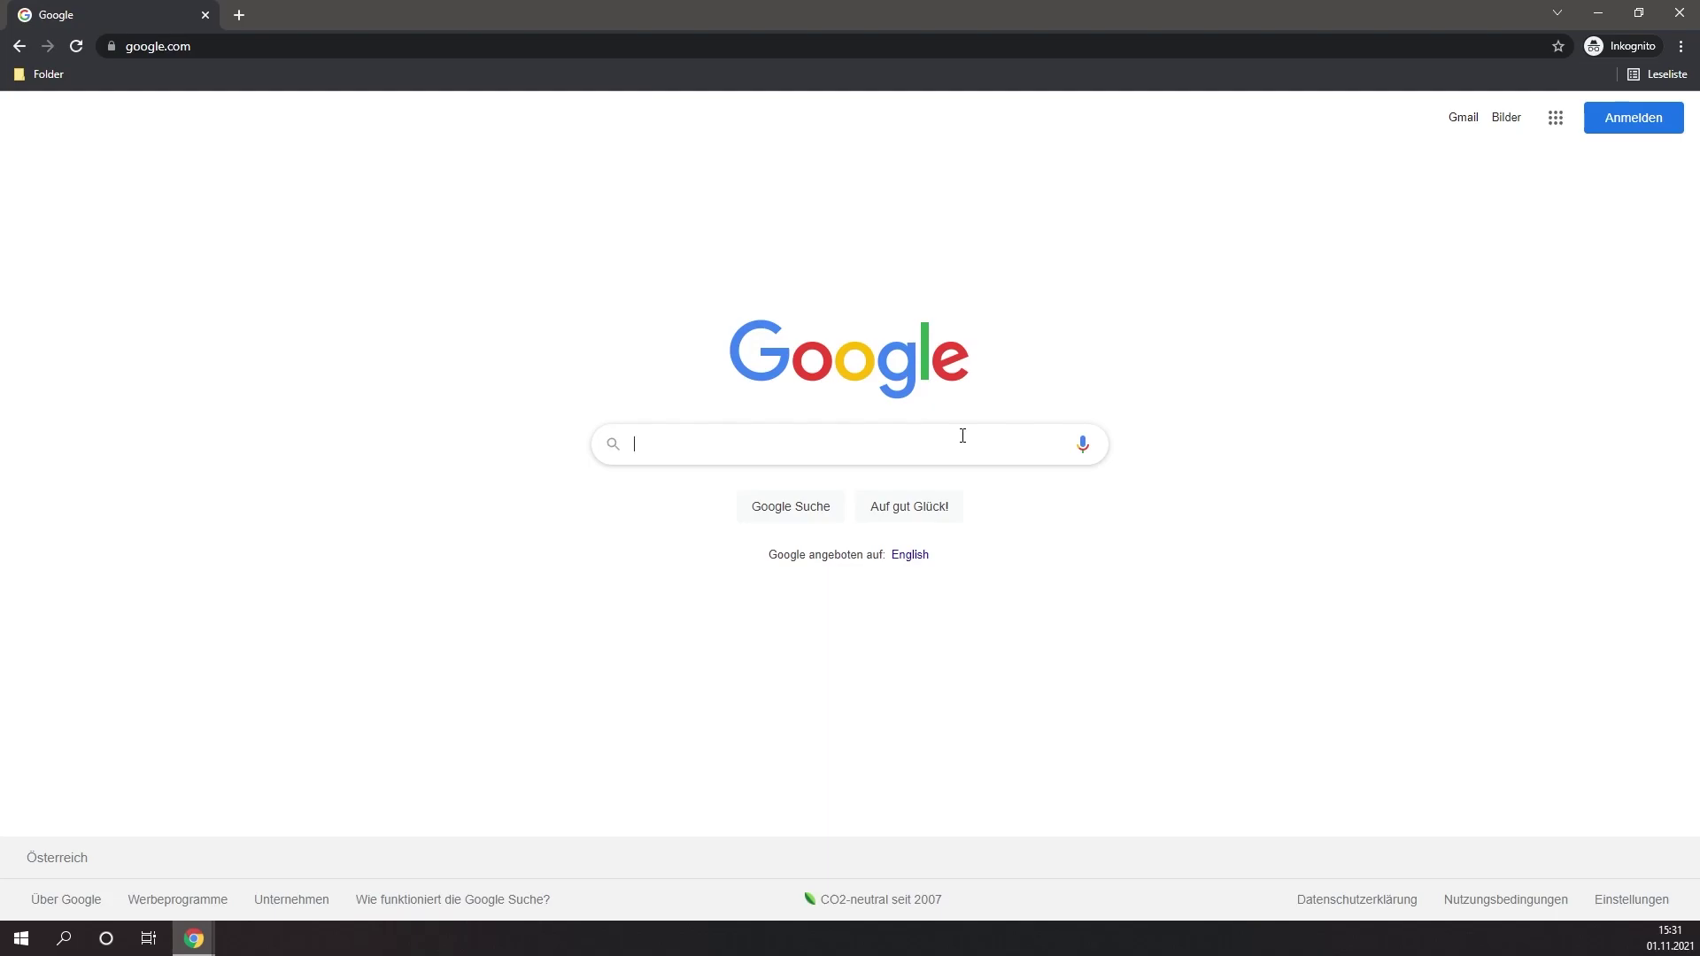
- Search Google for pixlr.com, launch Pixlr E from the site and dismiss the cookie notice
type("pixlr.com")
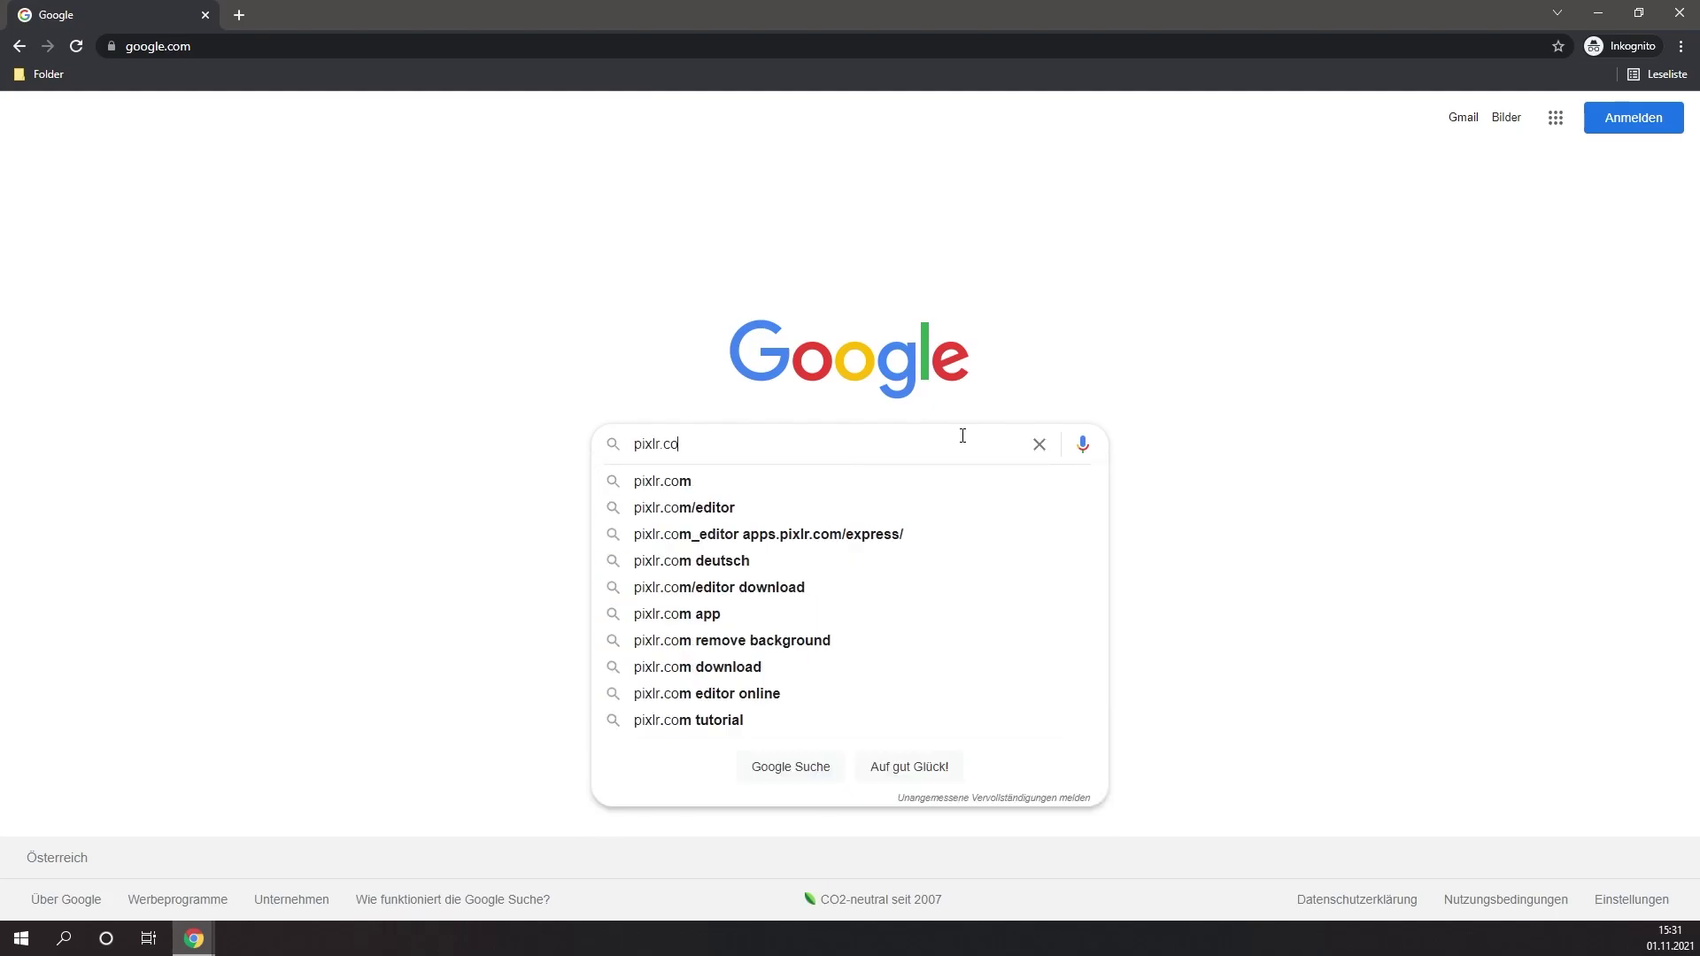
key("Return")
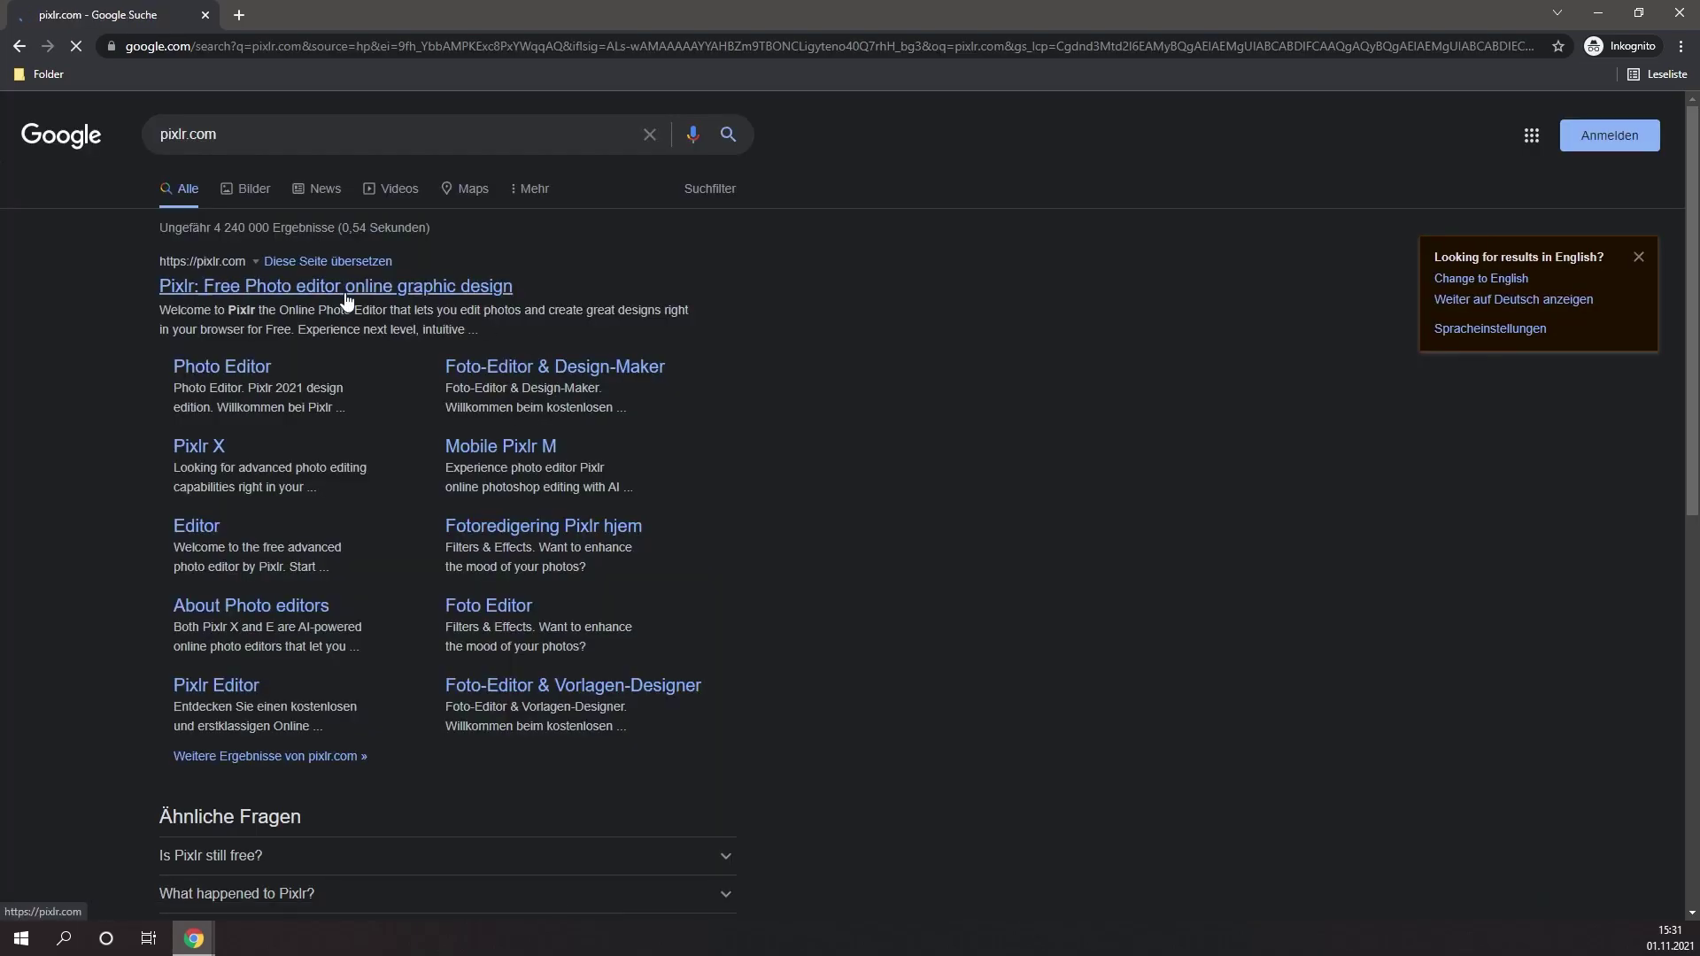
left_click(317, 285)
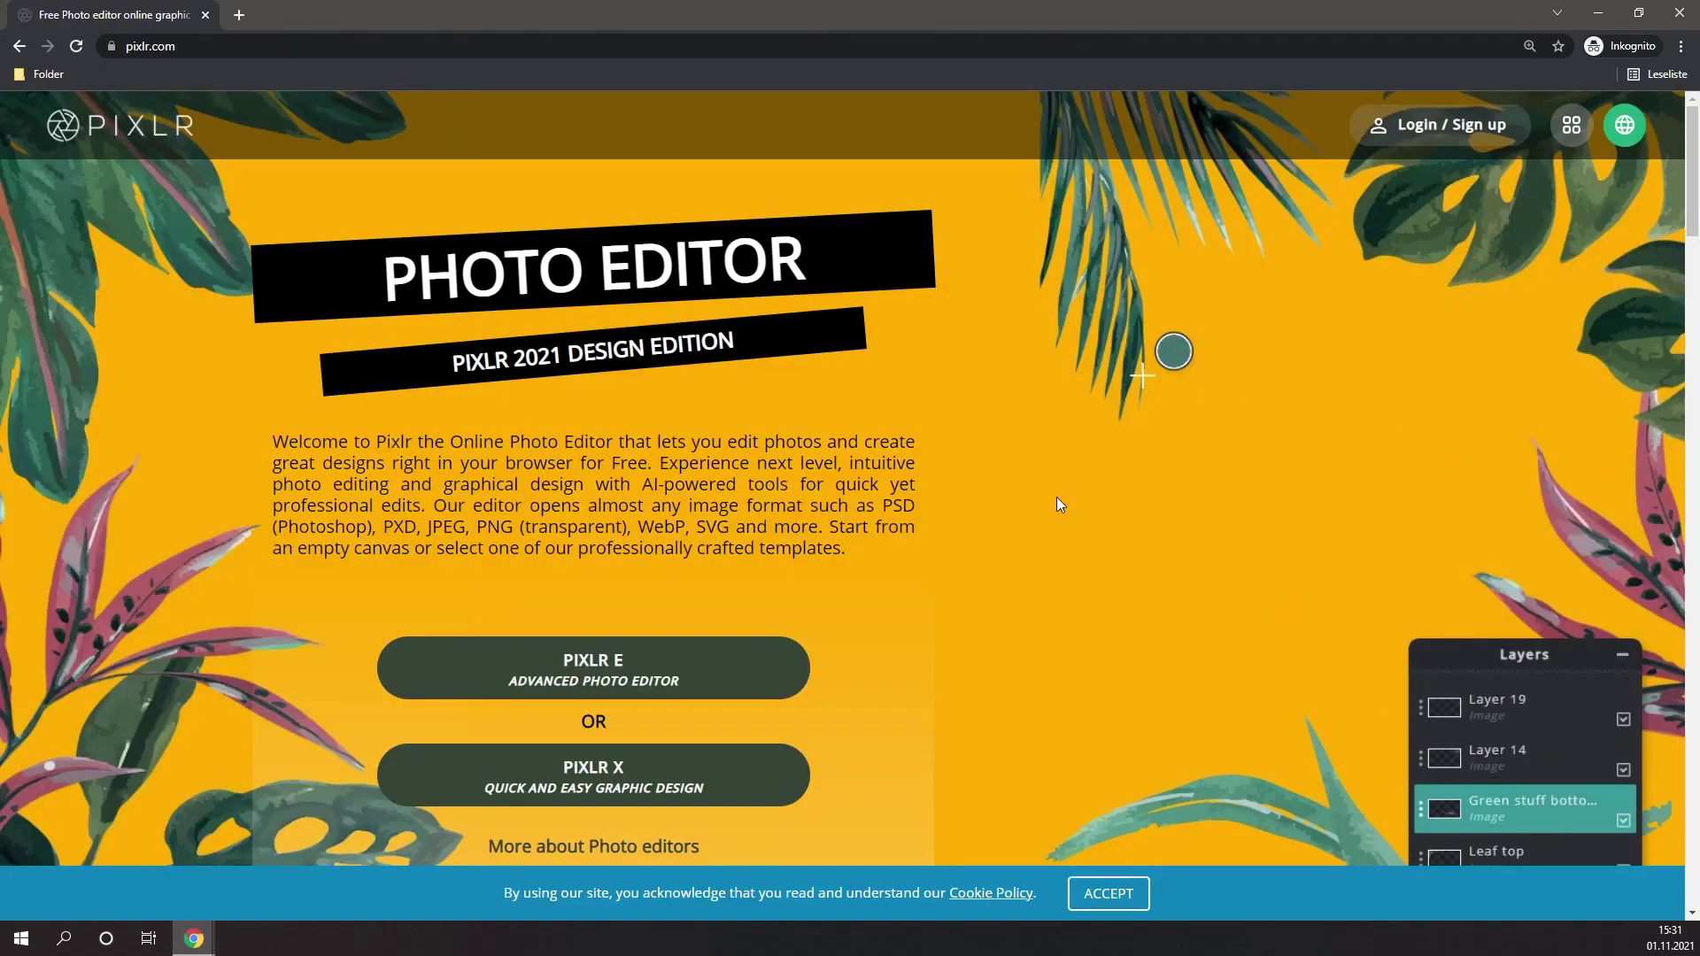
left_click(682, 664)
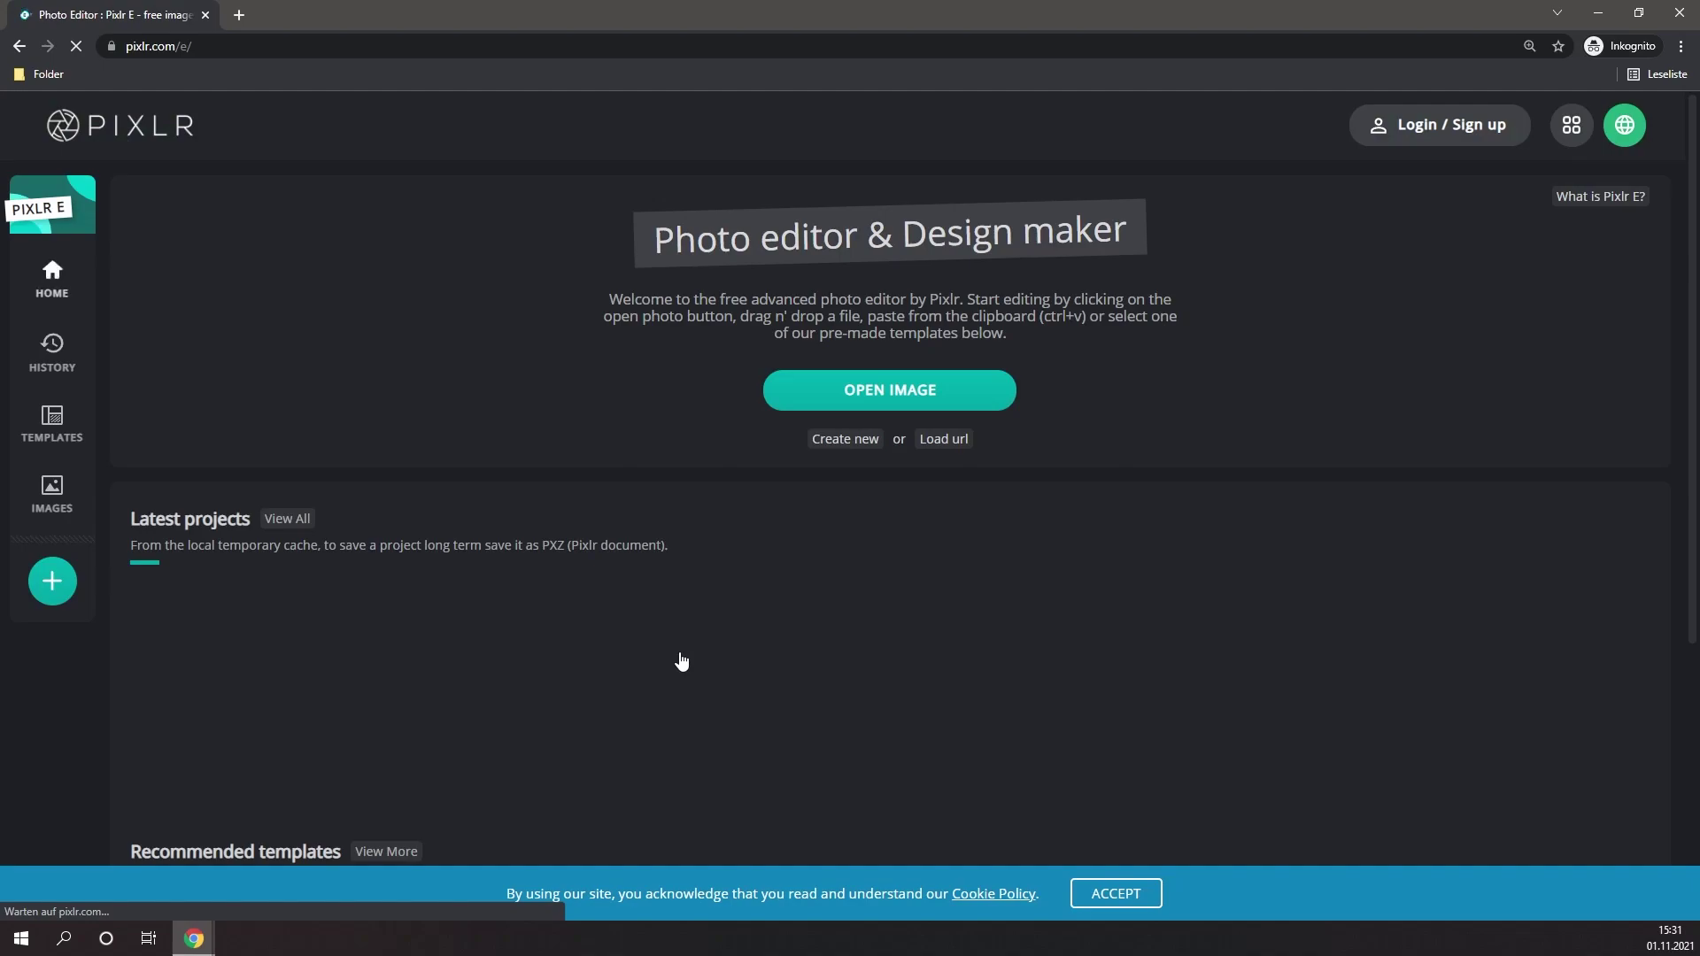
left_click(1118, 894)
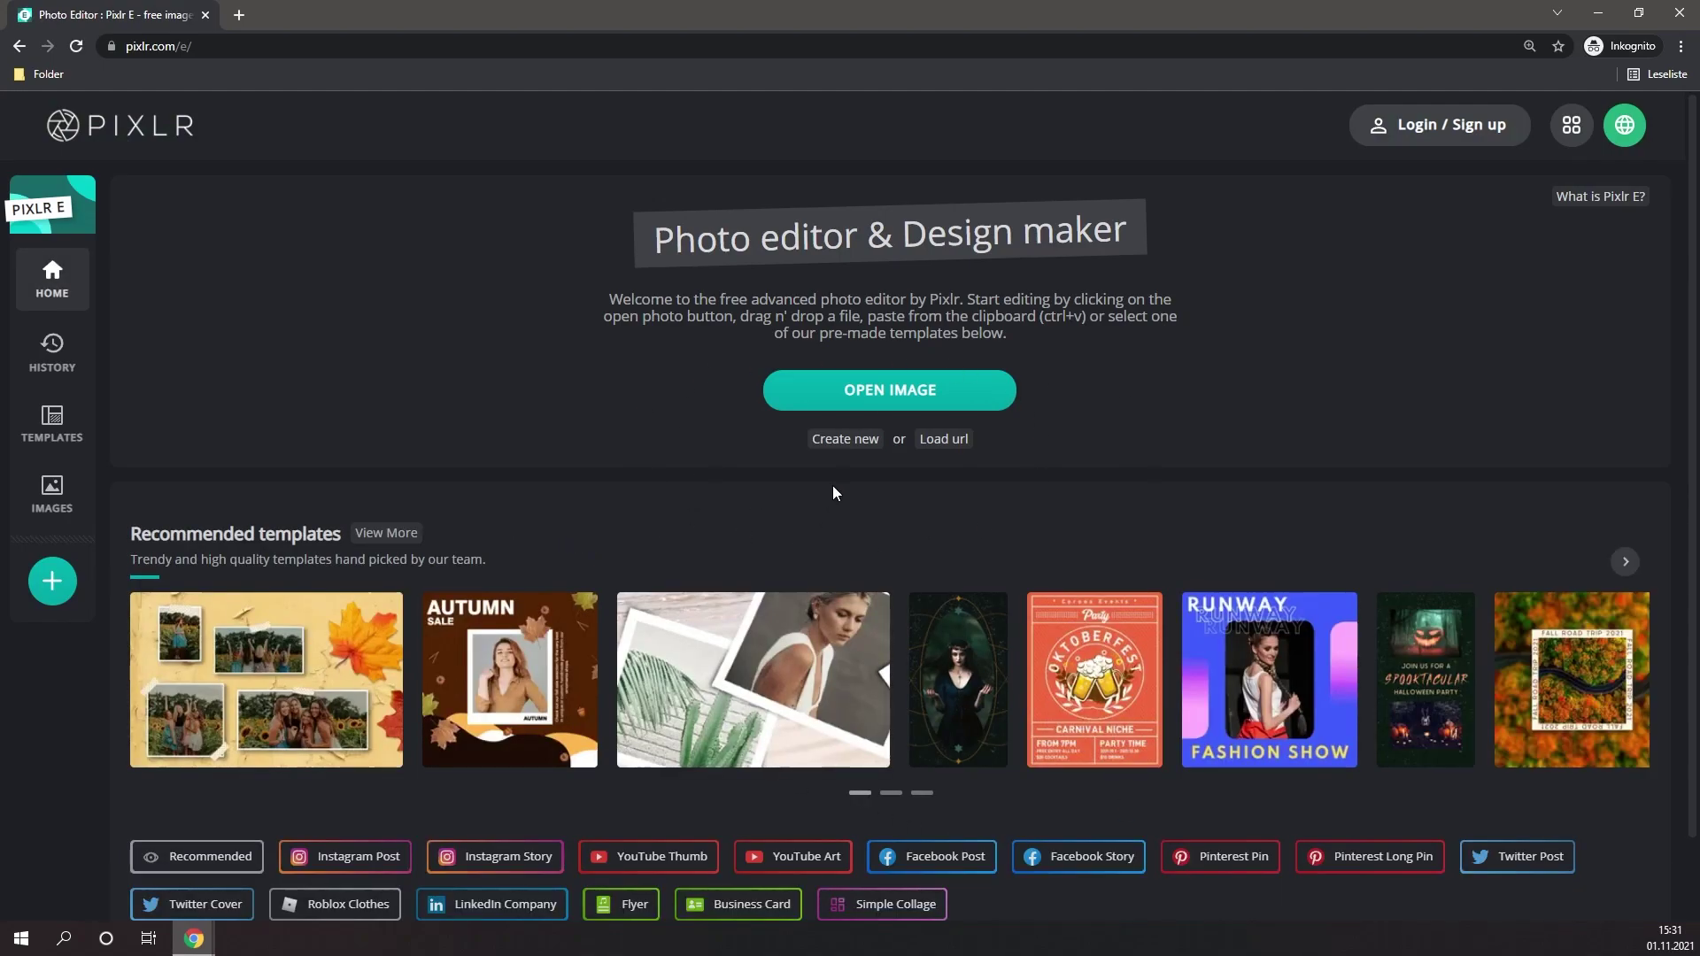
- Start a new blank image with width and height of 1000 px
left_click(858, 448)
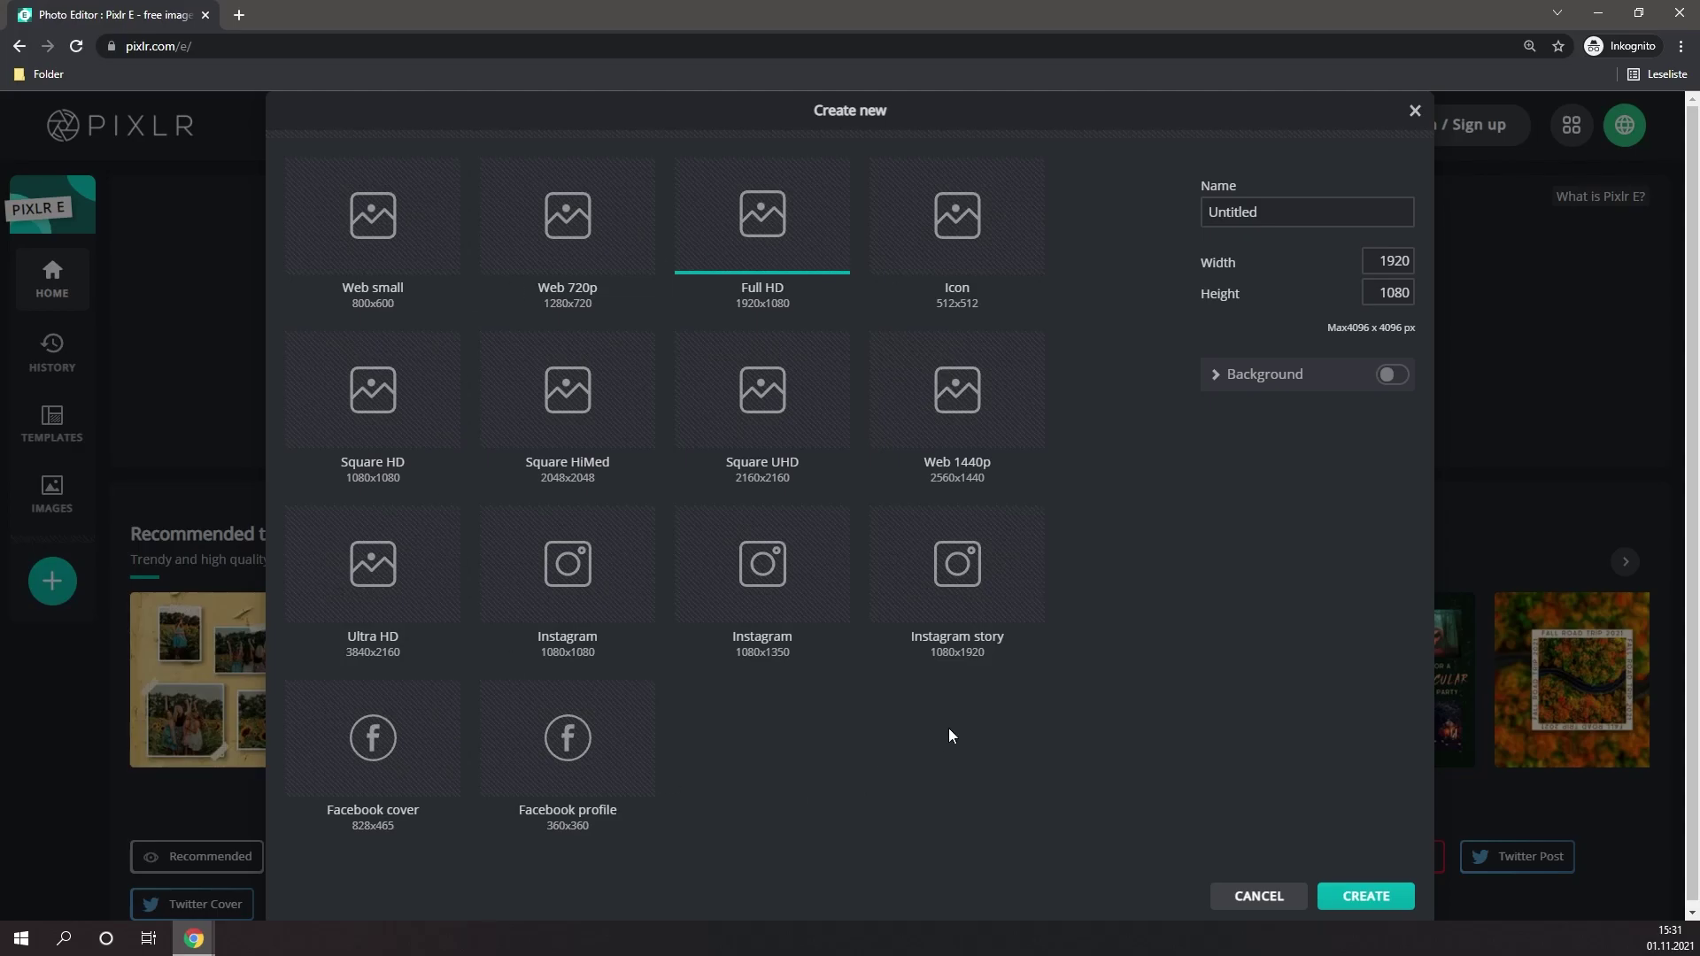
double_click(1391, 260)
type("1000")
key("Tab")
type("1000")
left_click(1059, 340)
- Name the image GreatLogo, keep the background transparent, and create the canvas
left_click(1265, 215)
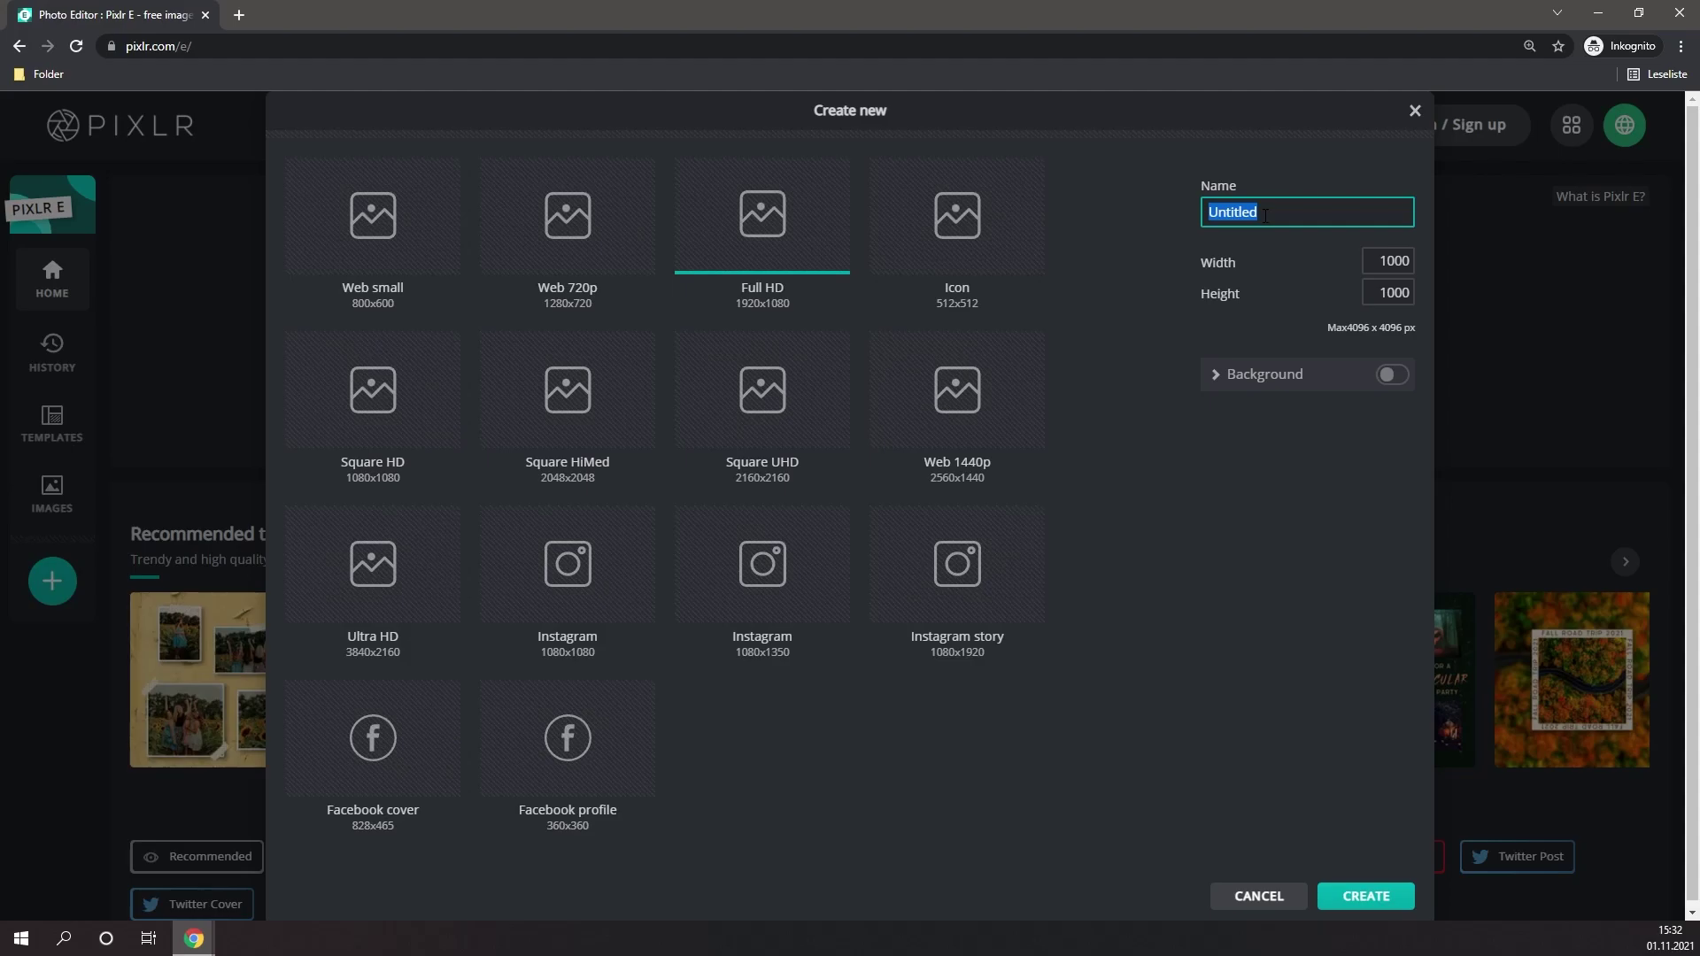
type("Te")
key("BackSpace")
key("BackSpace")
type("Greatlogo")
left_click(1392, 376)
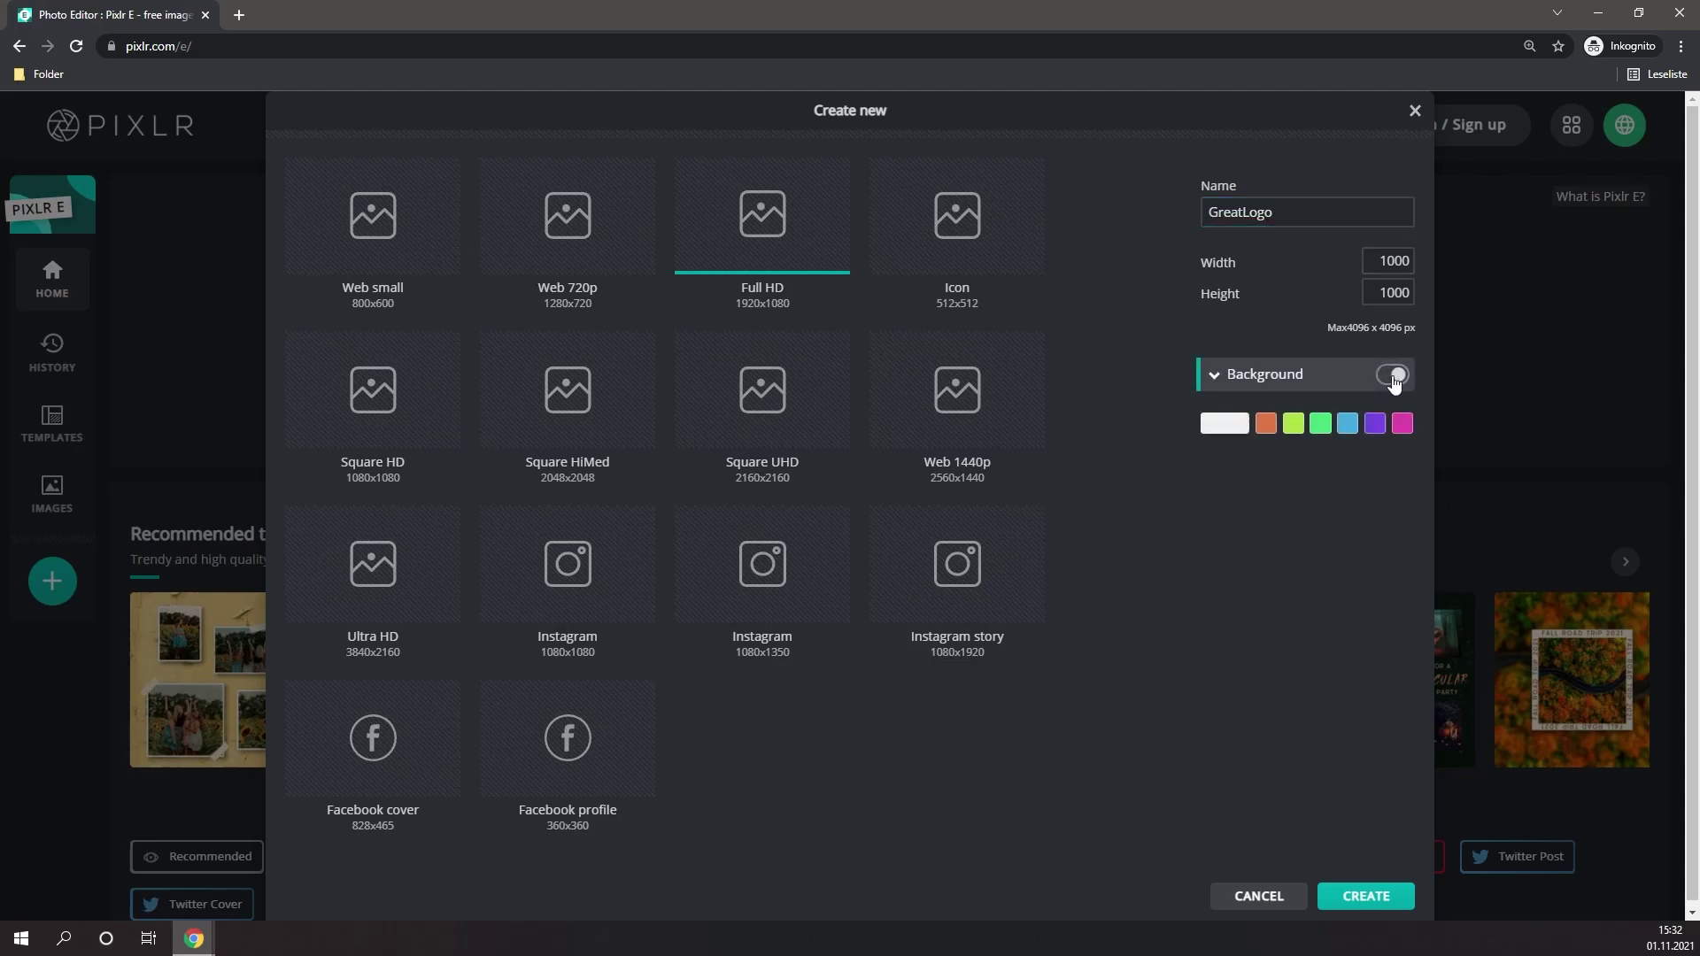
left_click(1393, 377)
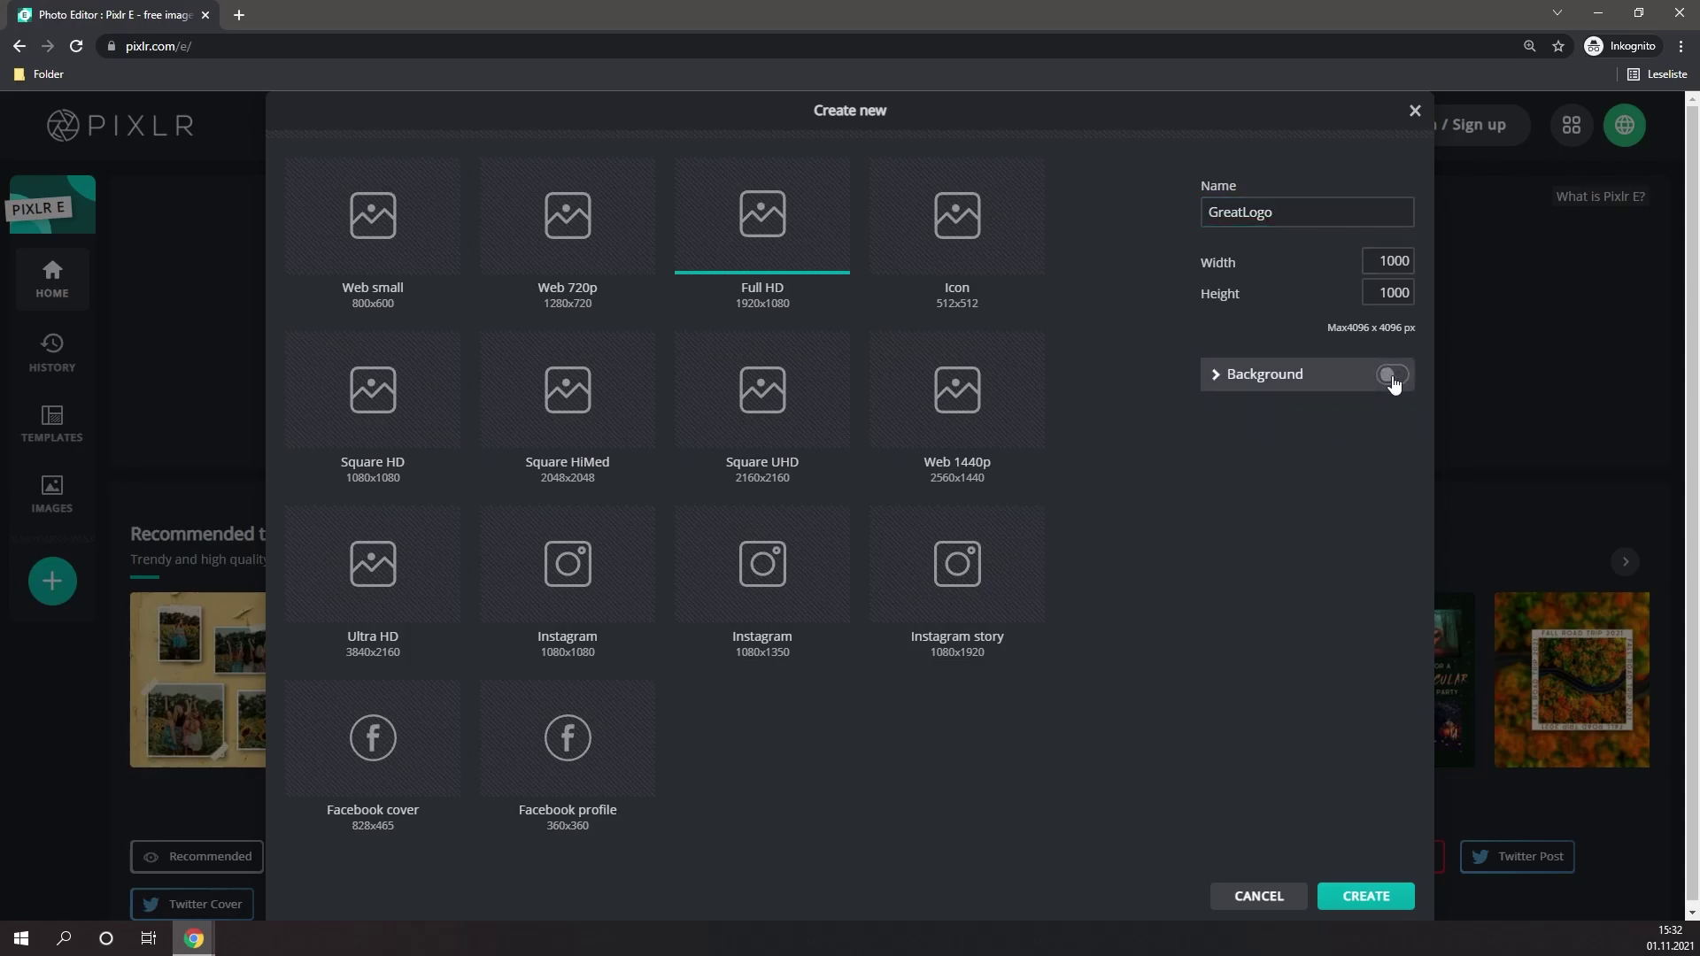
left_click(1361, 899)
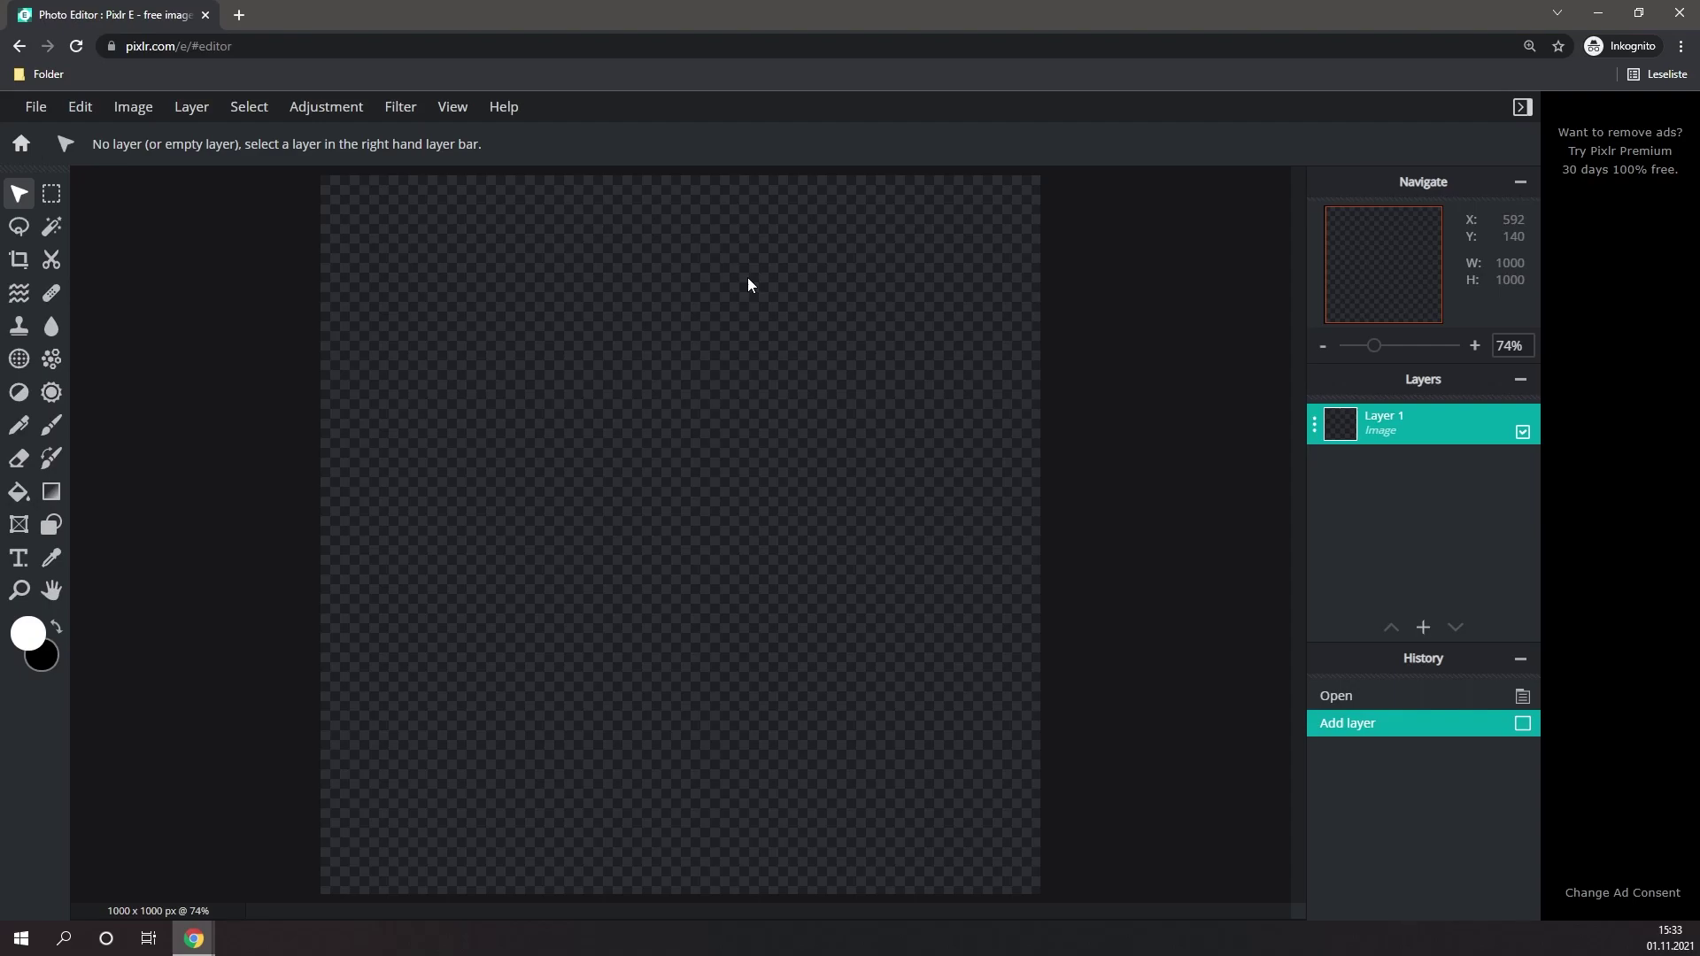
- Go to dafont.com in a new browser tab
left_click(239, 15)
type("dafont.com")
key("Return")
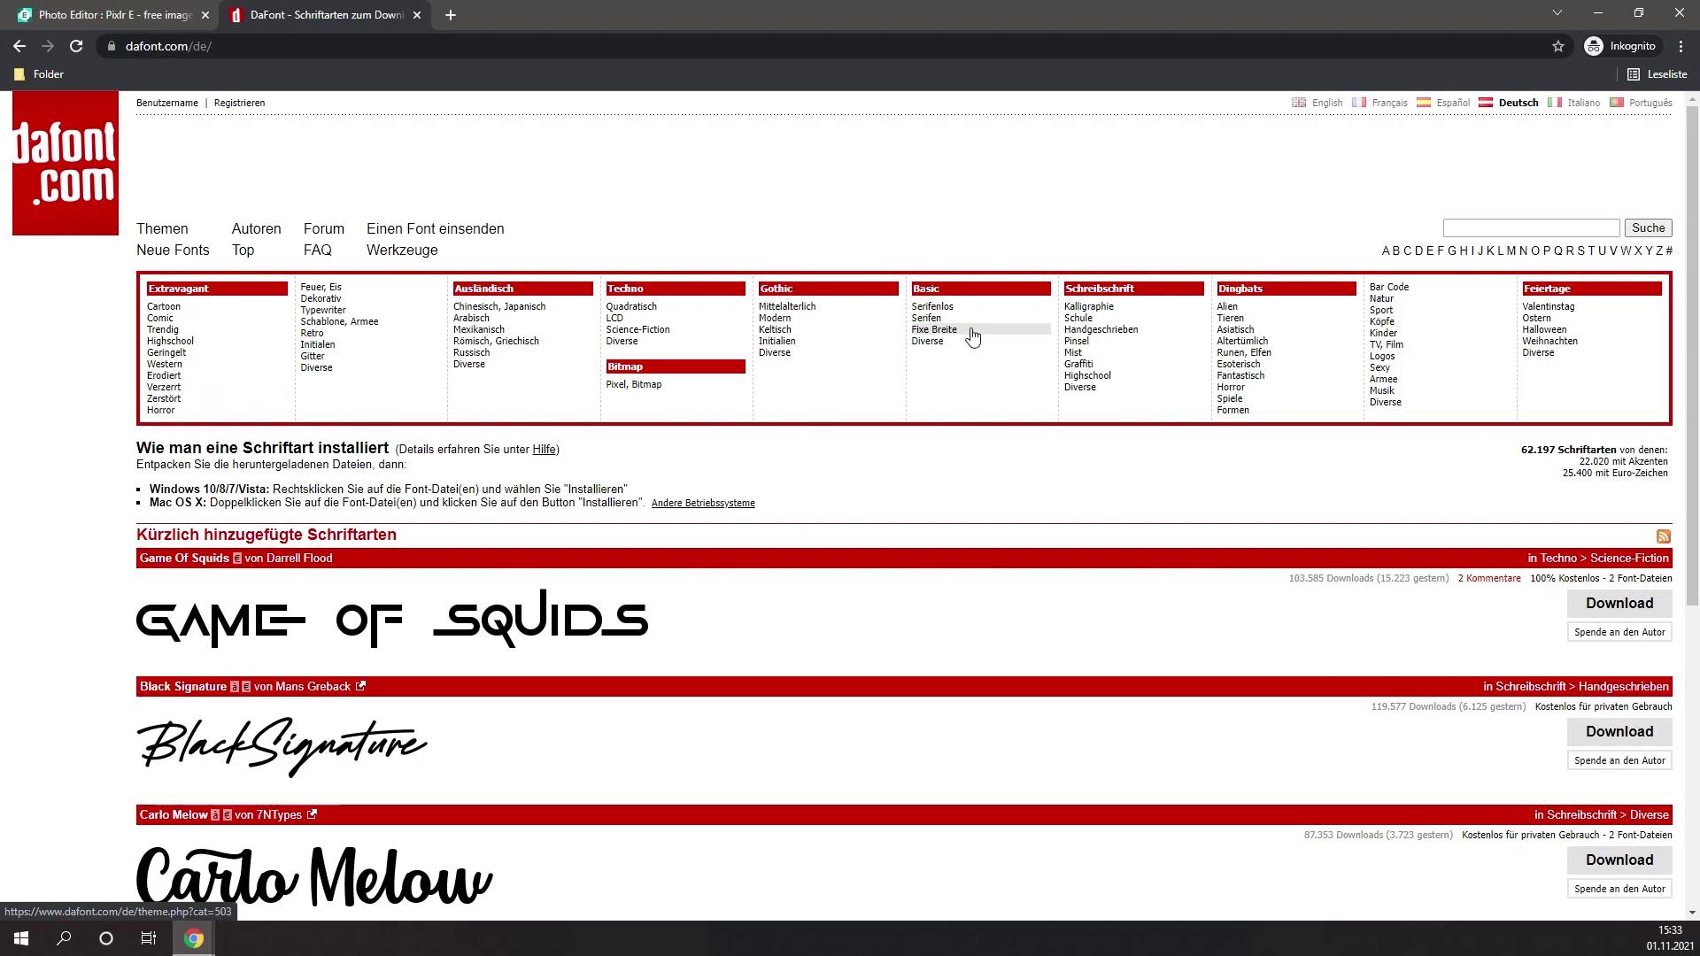
- Download Deadly Advance from the Gothic > Modern category and move its zip on the desktop
left_click(777, 318)
scroll(689, 513, "down", 10)
scroll(689, 513, "down", 6)
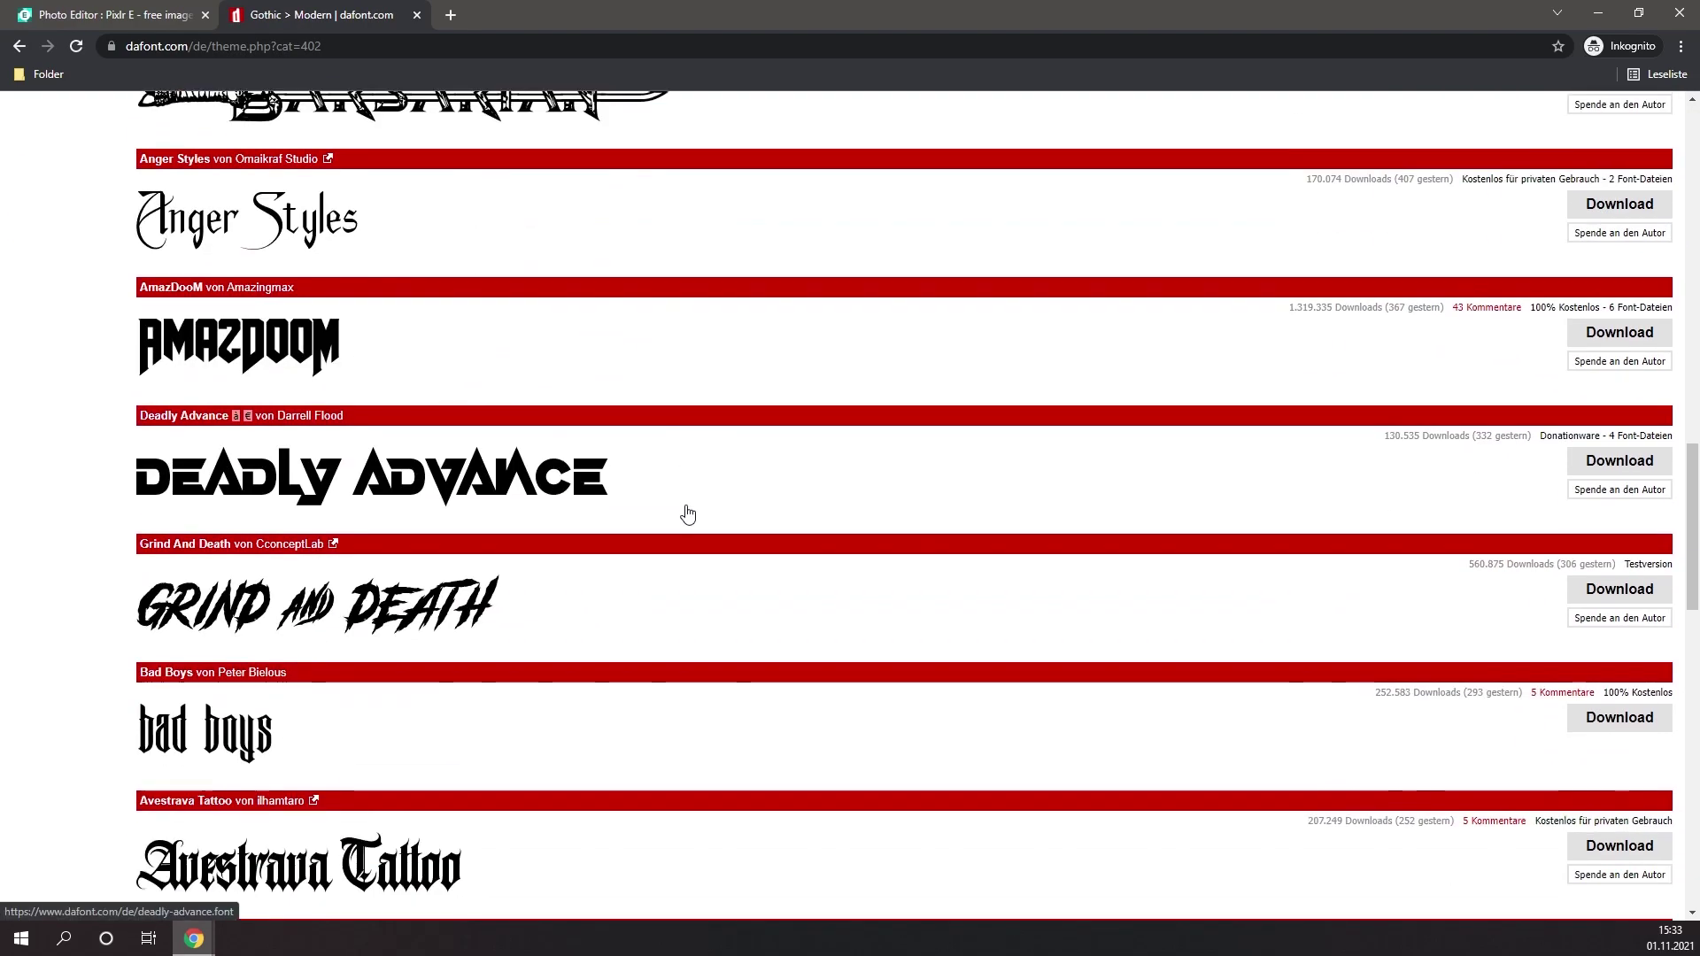
scroll(689, 505, "up", 1)
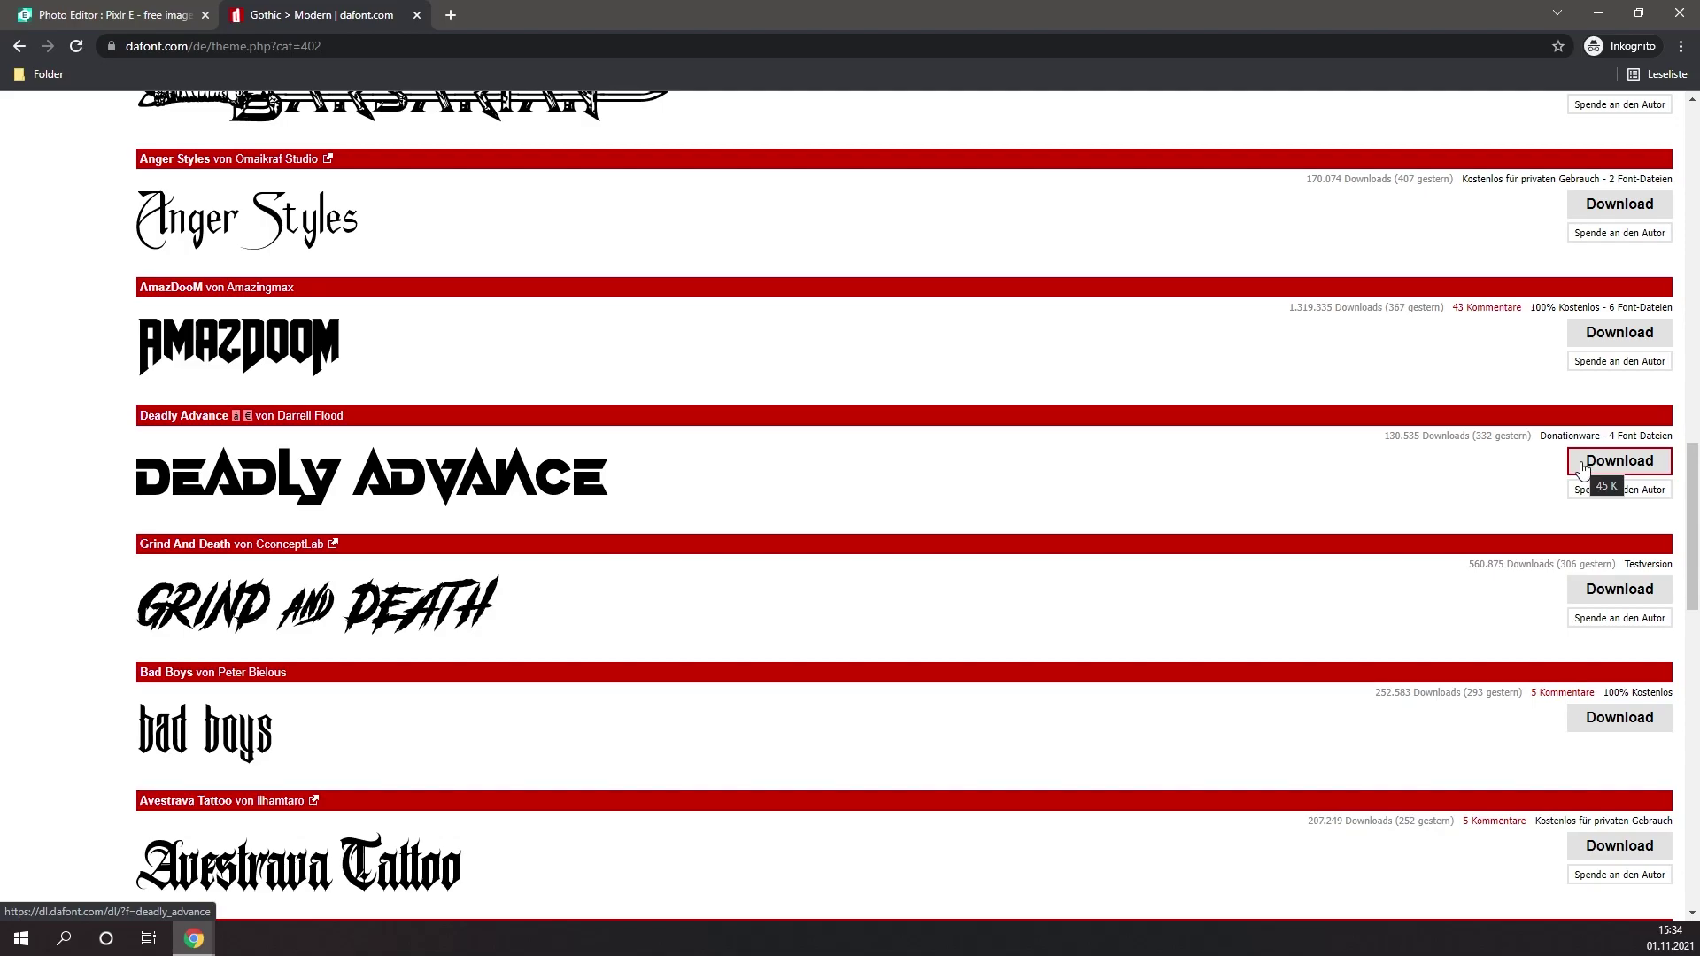
left_click(1584, 468)
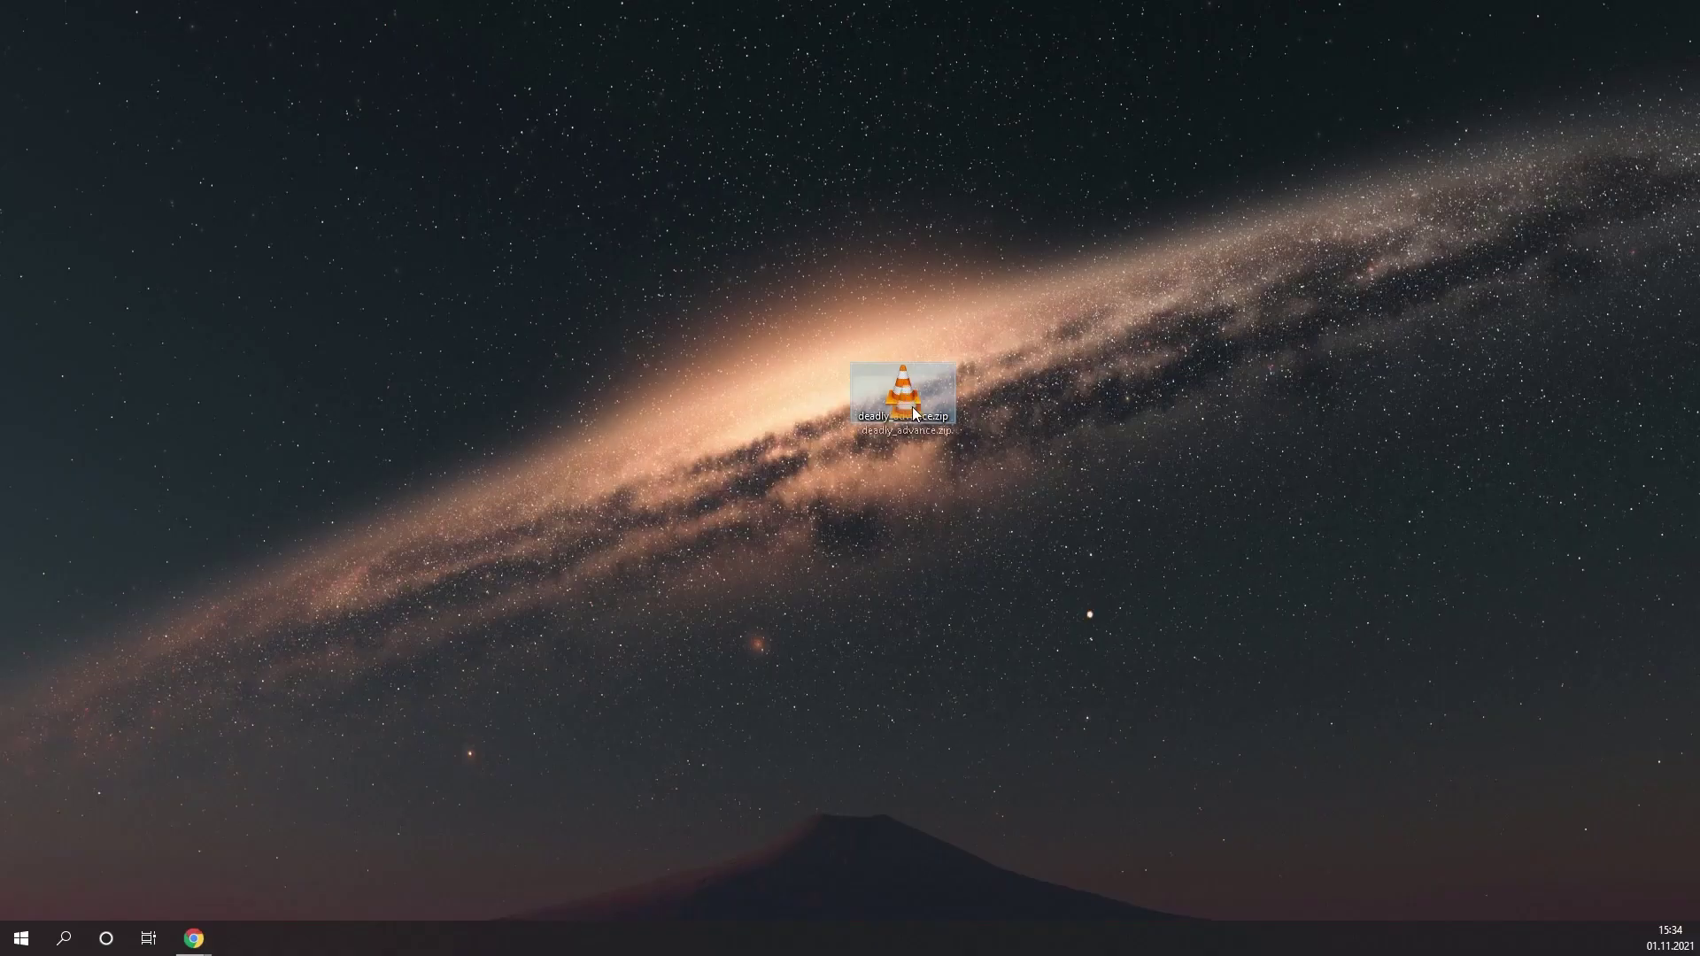
left_click_drag(908, 389, 1123, 490)
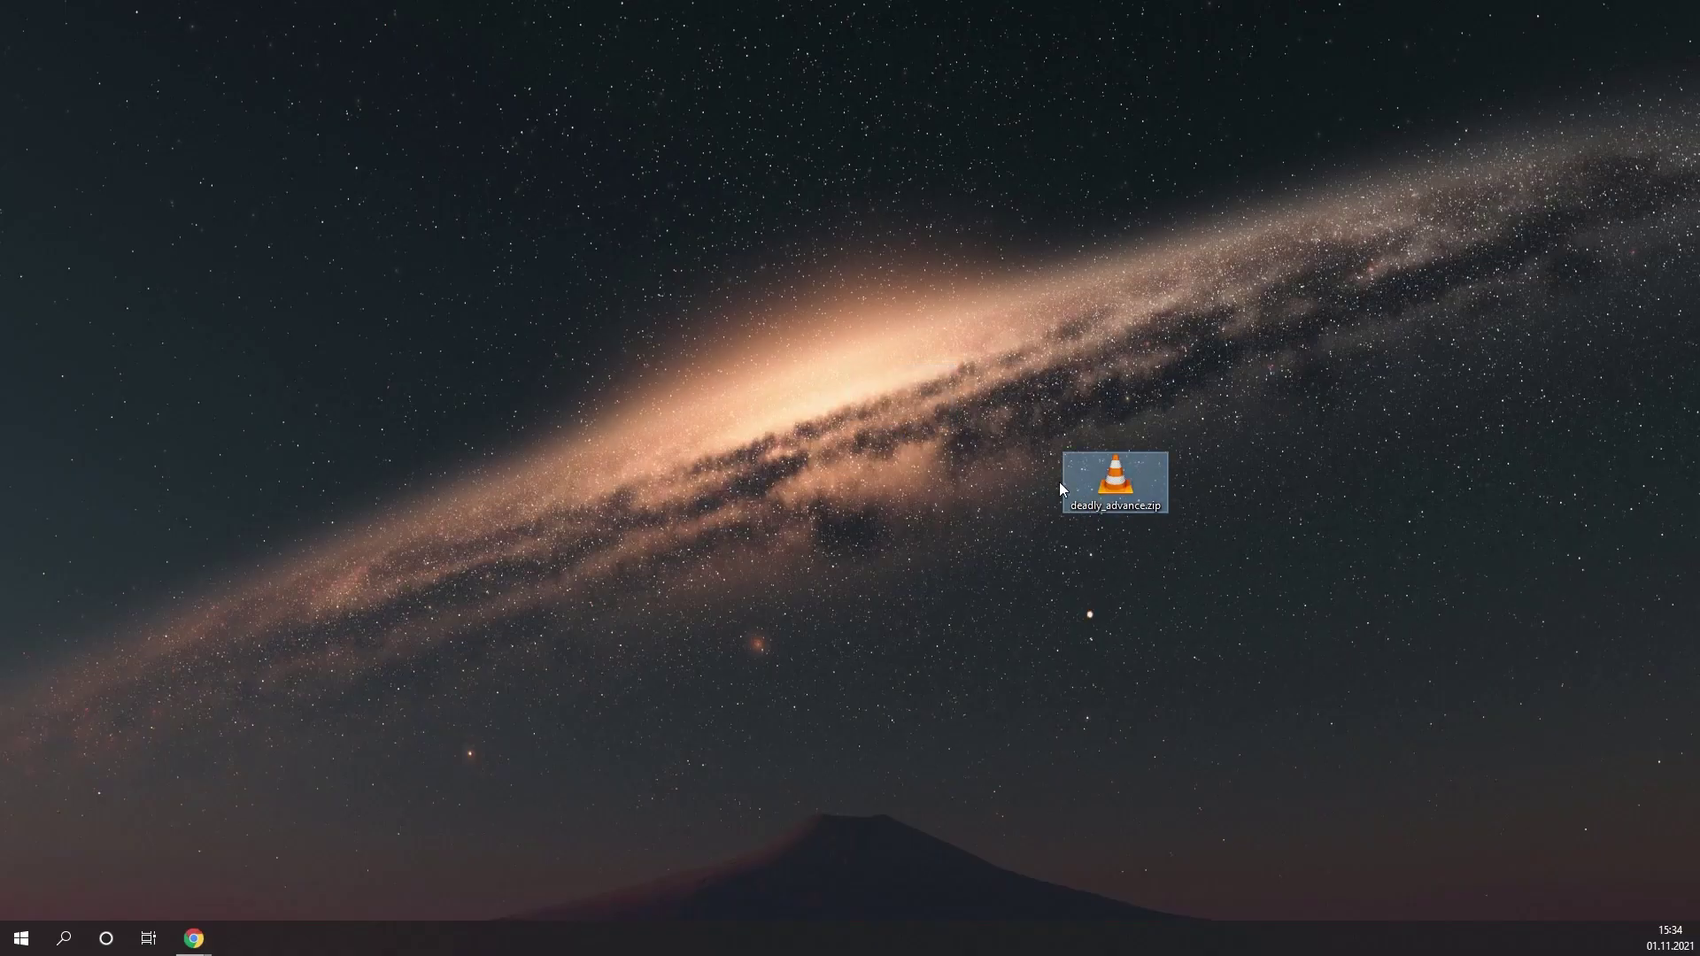
- Extract deadly_advance.zip onto the desktop with Extract Here
right_click(1120, 490)
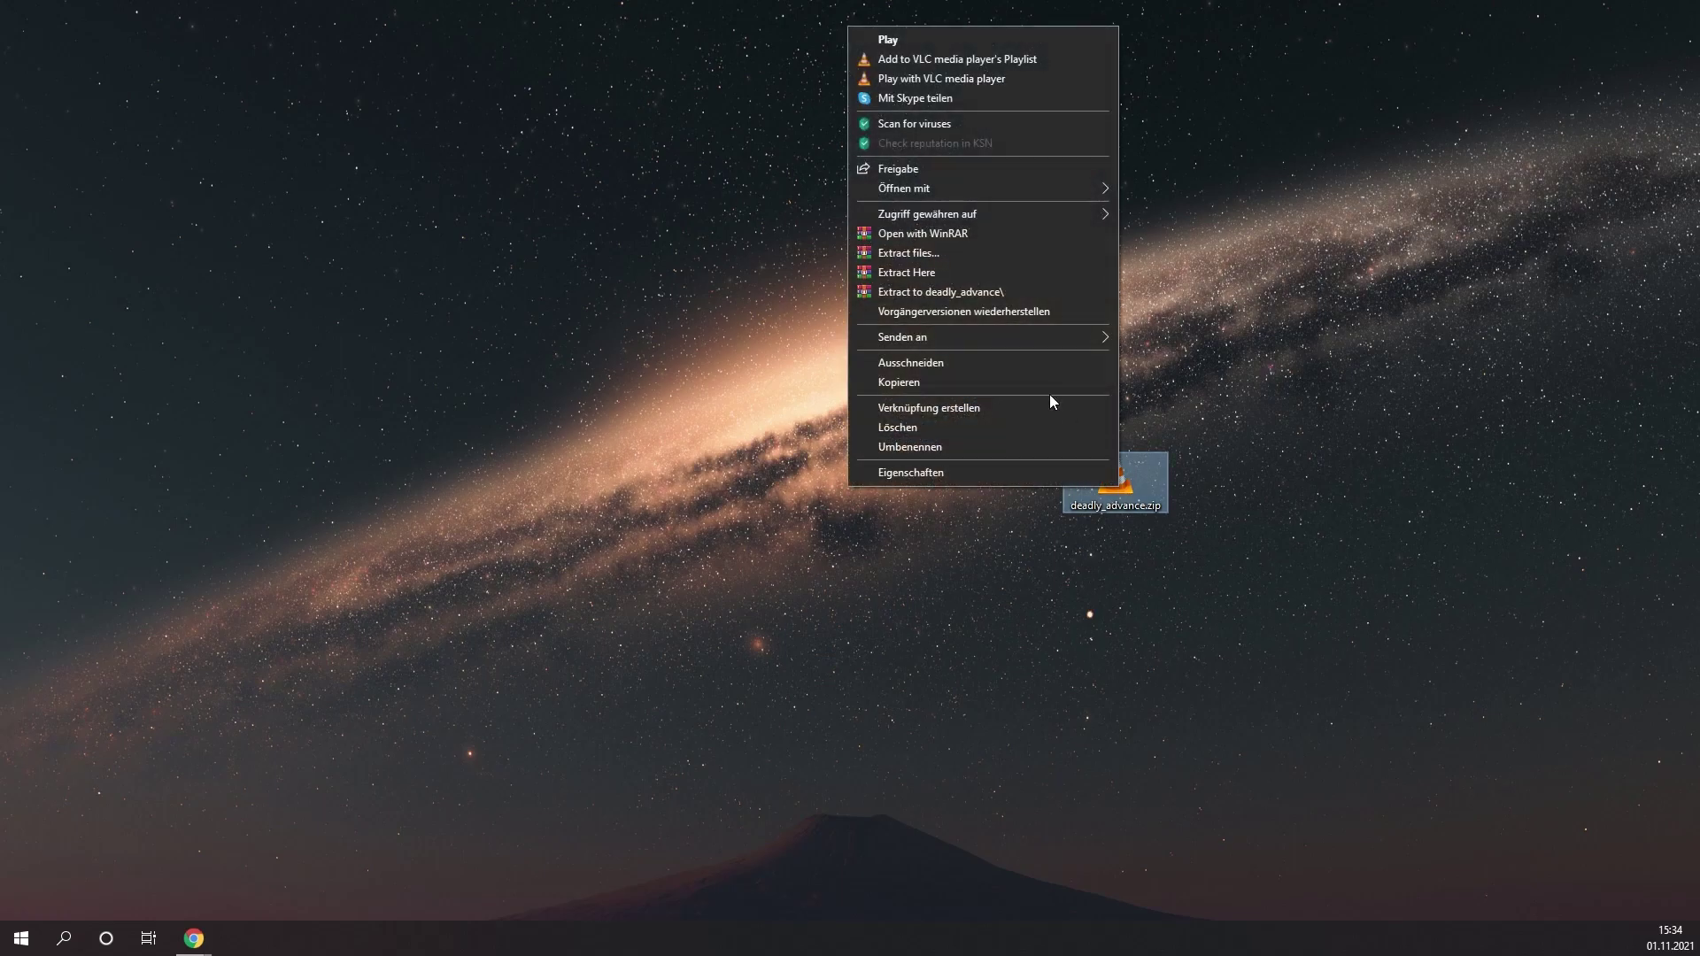
left_click(958, 271)
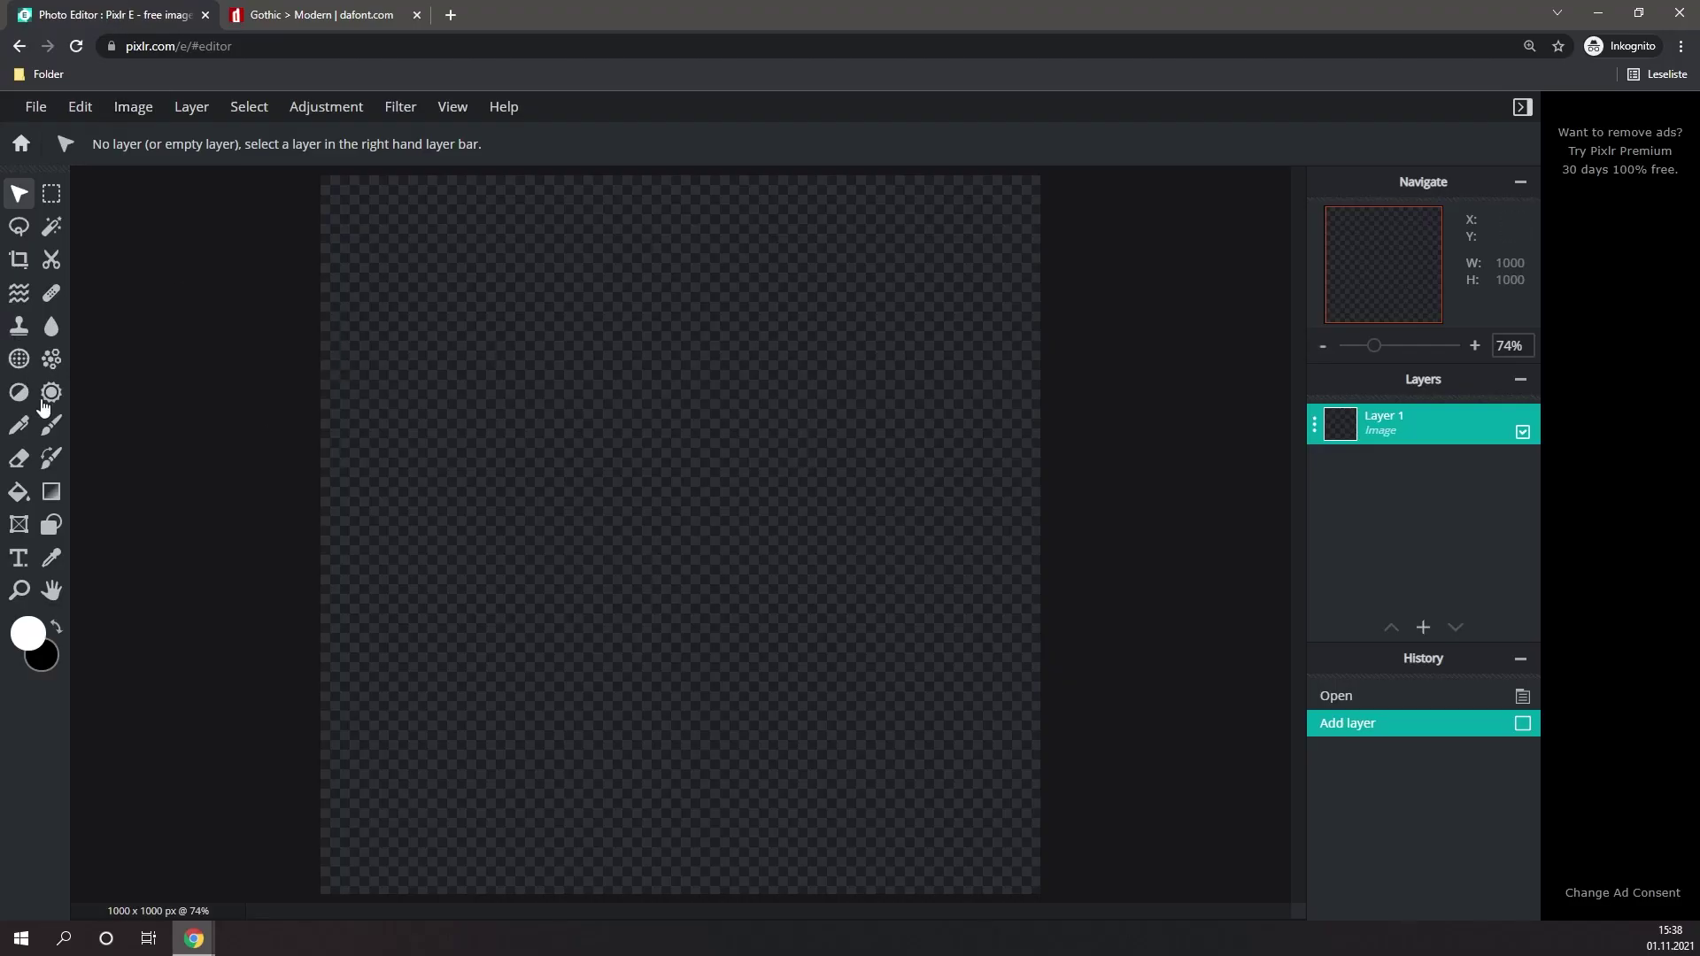
- Add a new text layer on the canvas containing the letter A
left_click(19, 558)
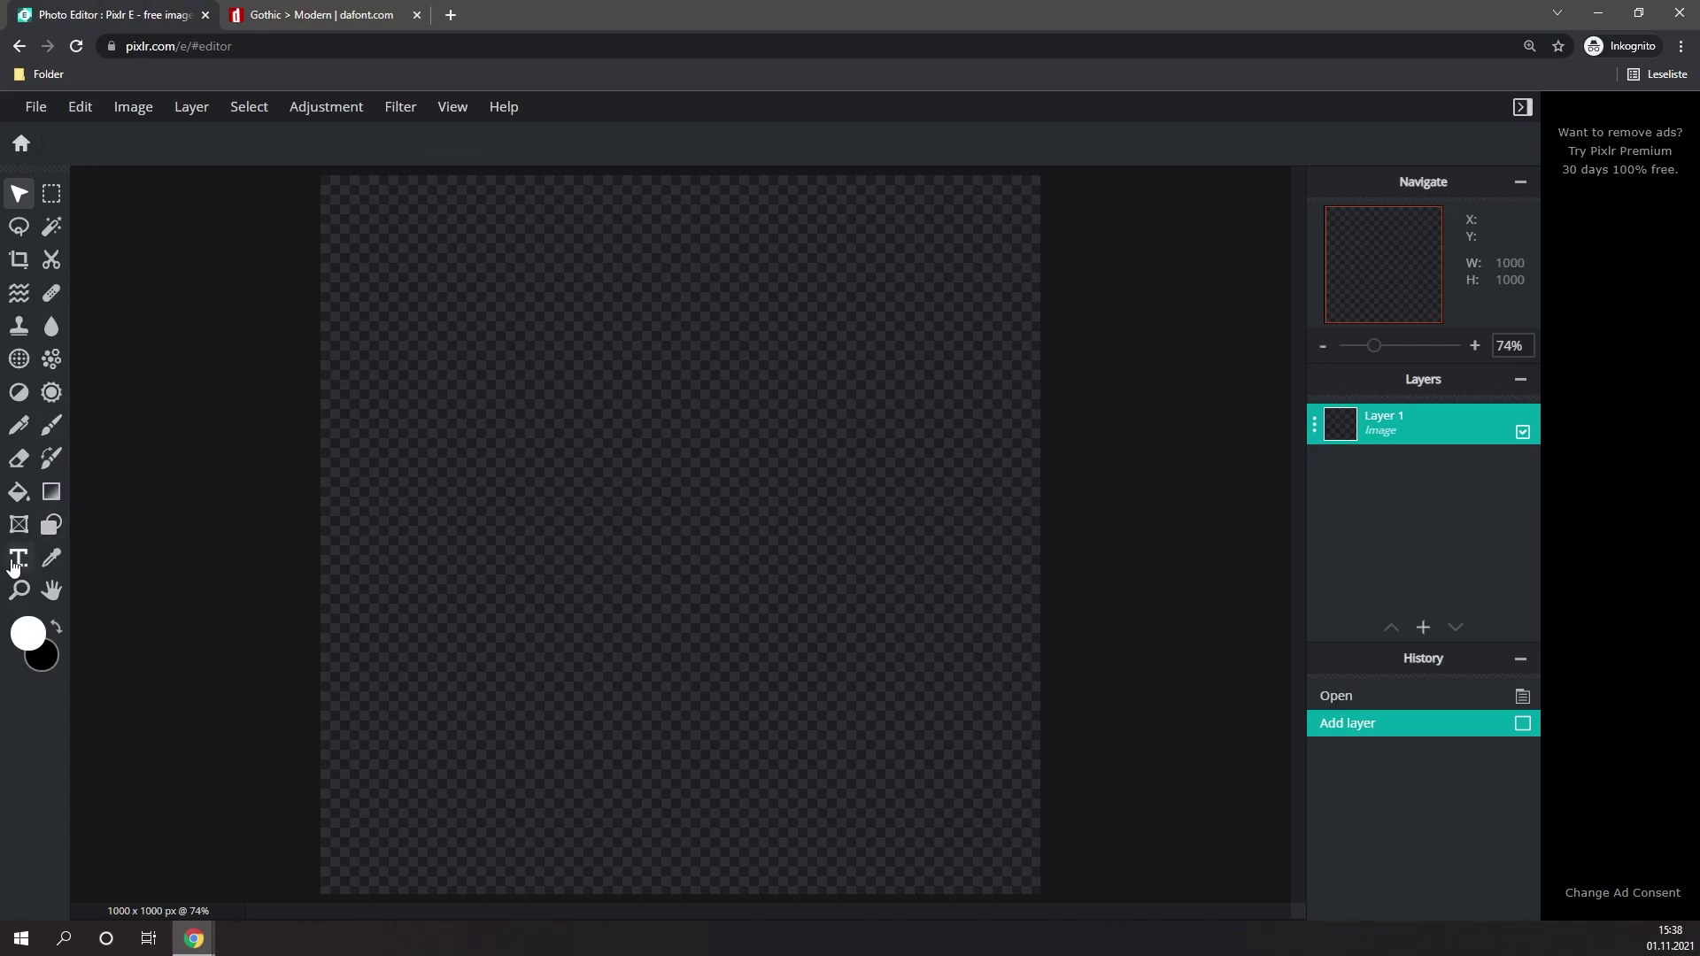
left_click(538, 560)
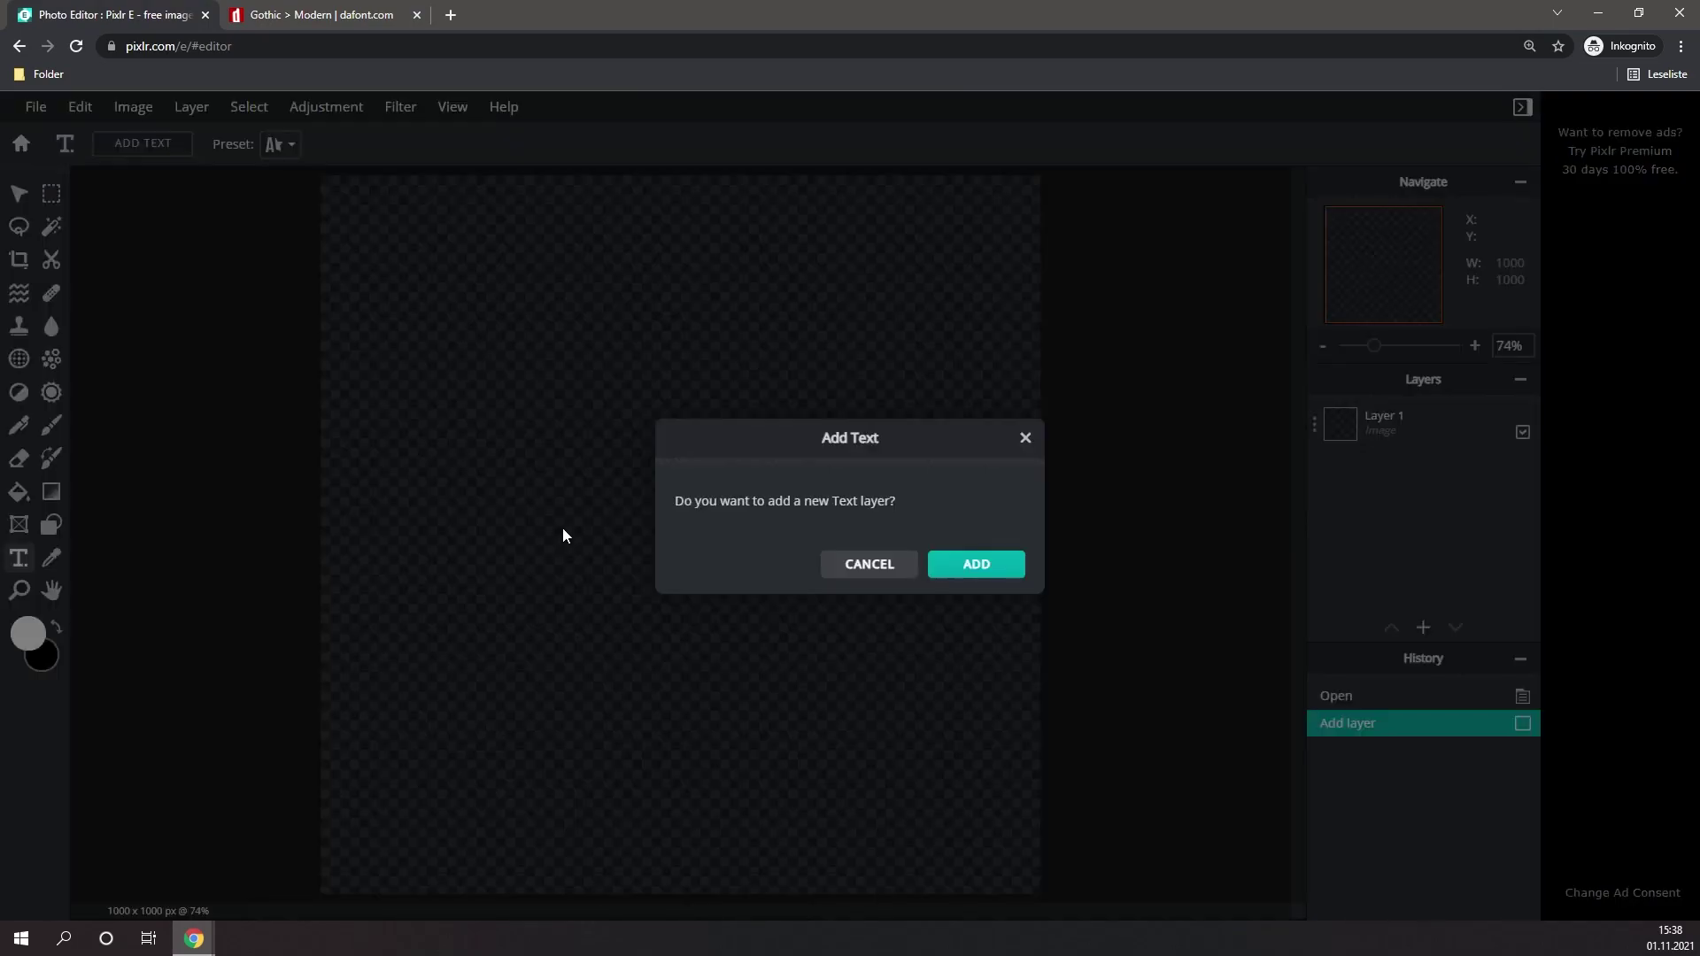
left_click(977, 567)
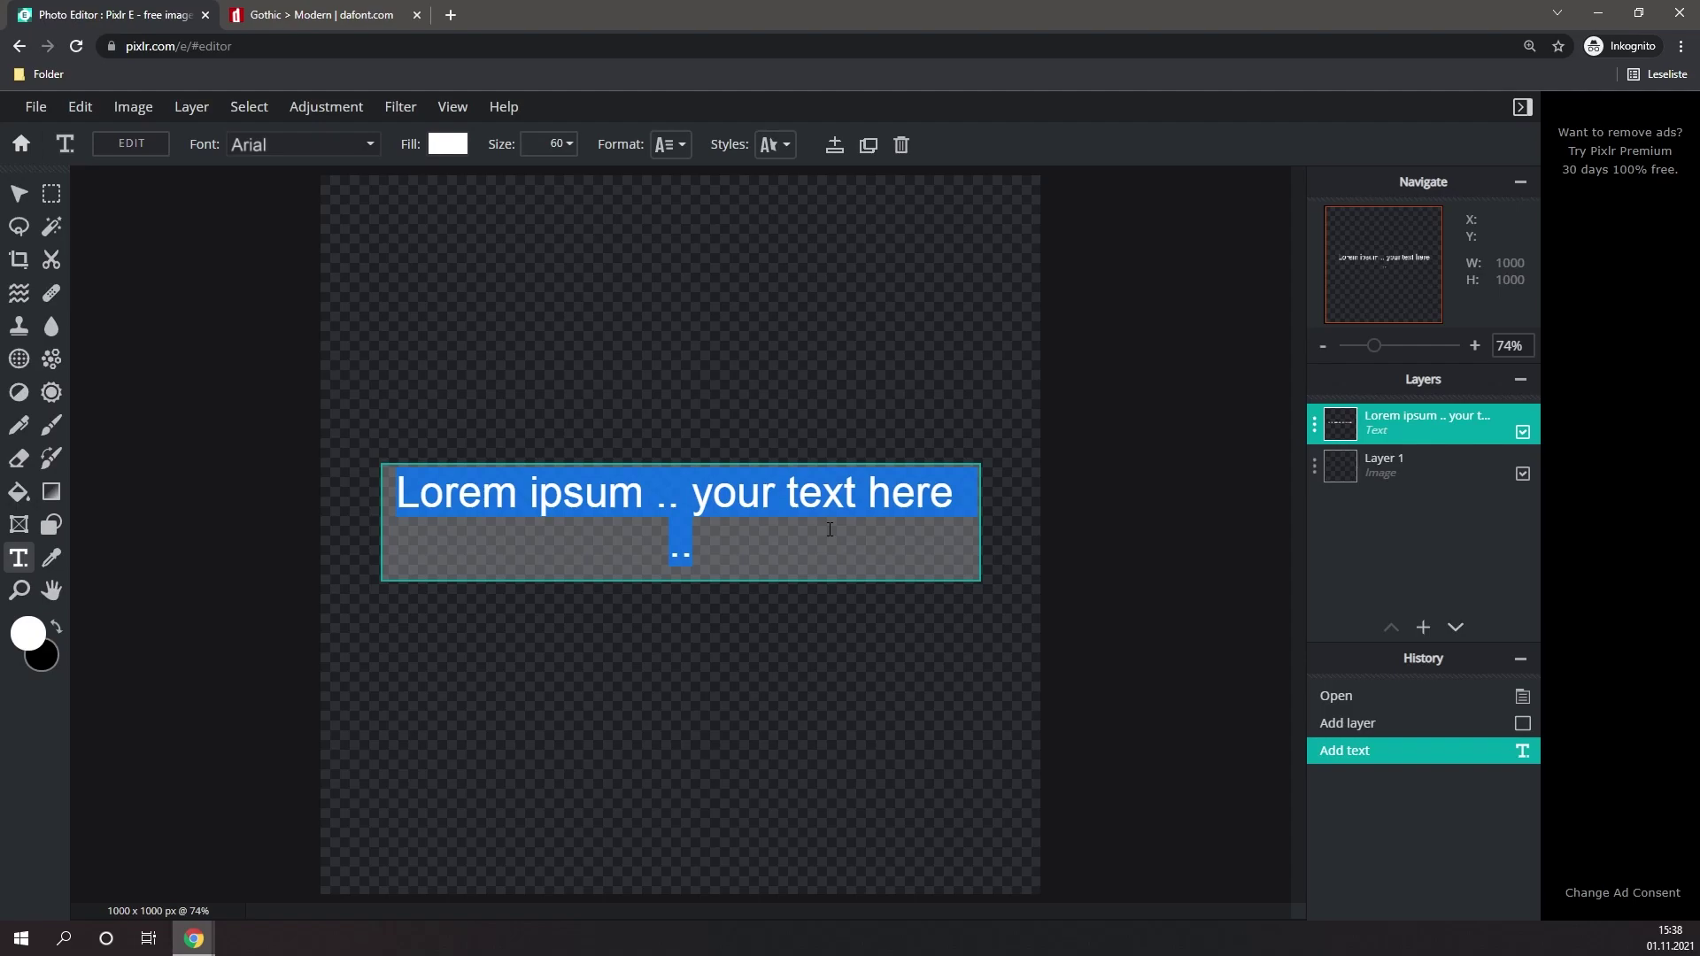
key("BackSpace")
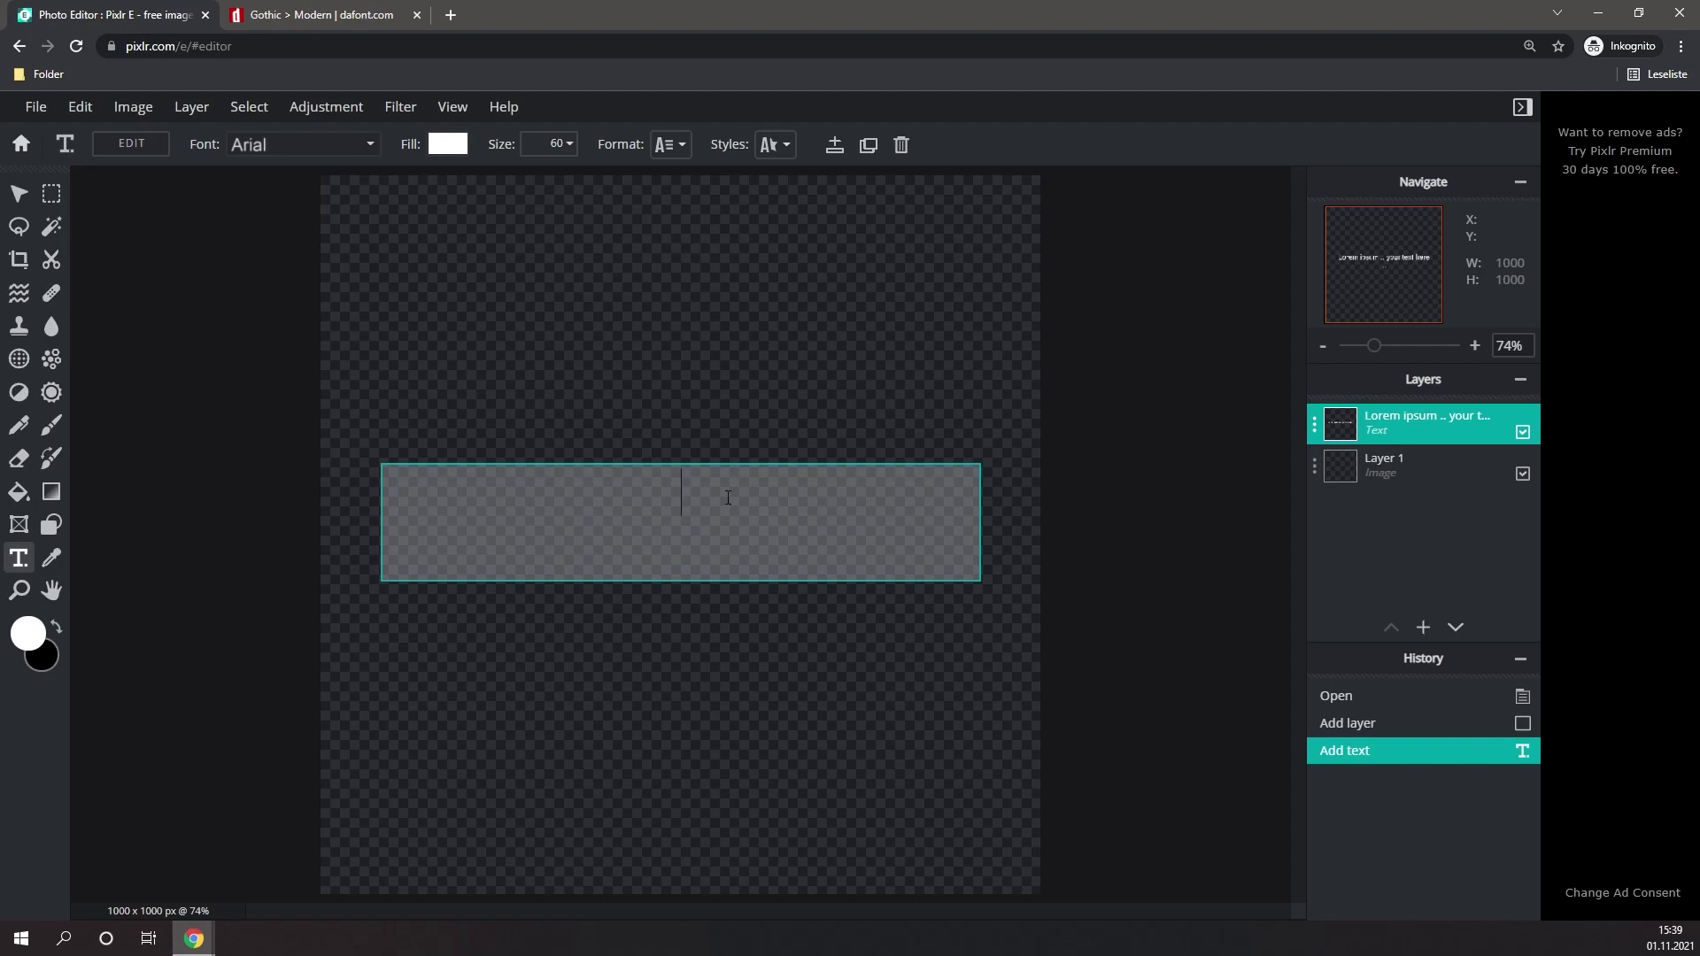
type("A")
- Load Deadly Advance.ttf as a local font and apply it to the A
double_click(681, 492)
left_click(363, 142)
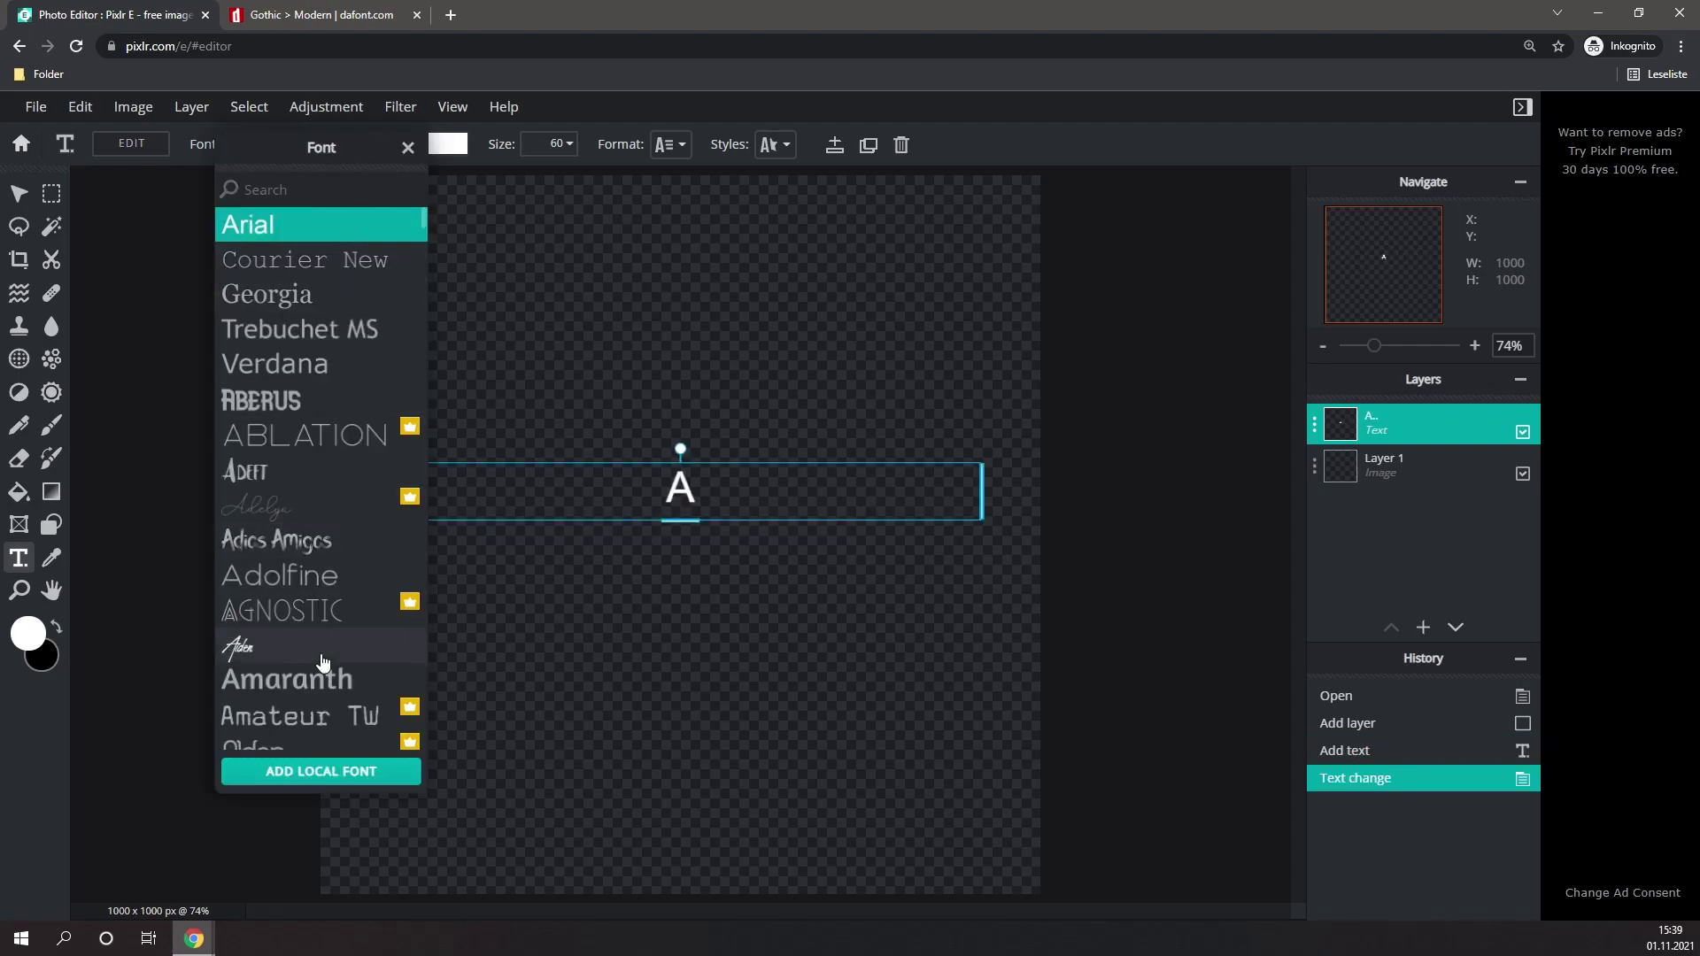
left_click(278, 773)
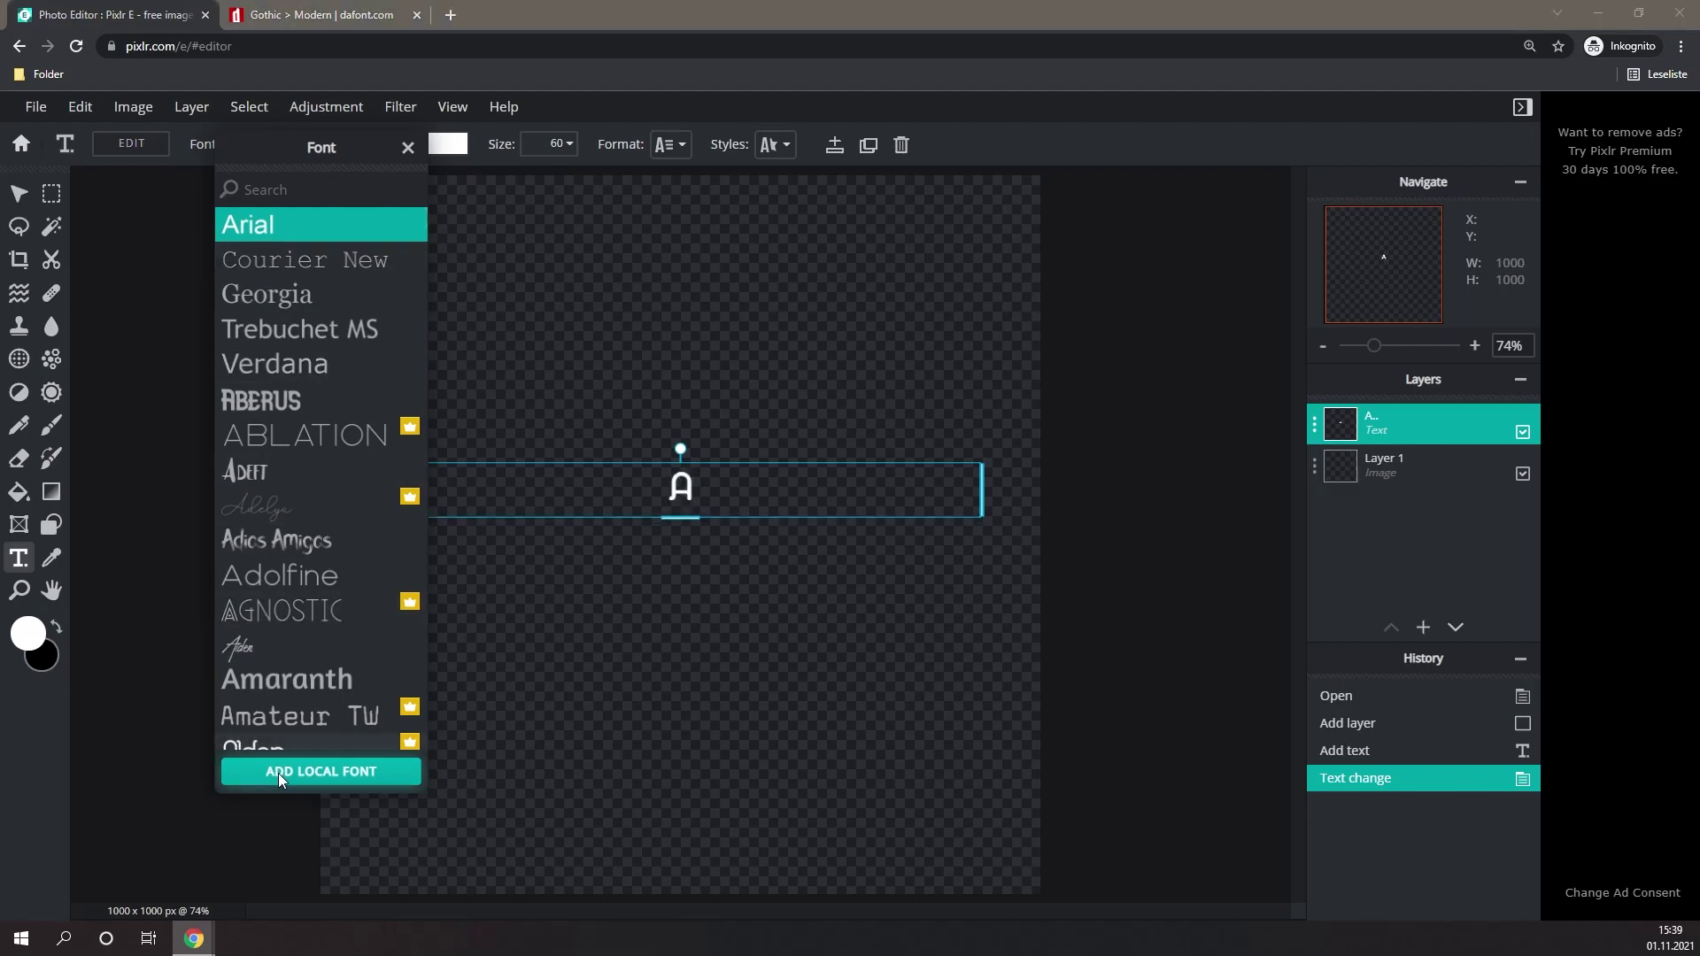
left_click(354, 385)
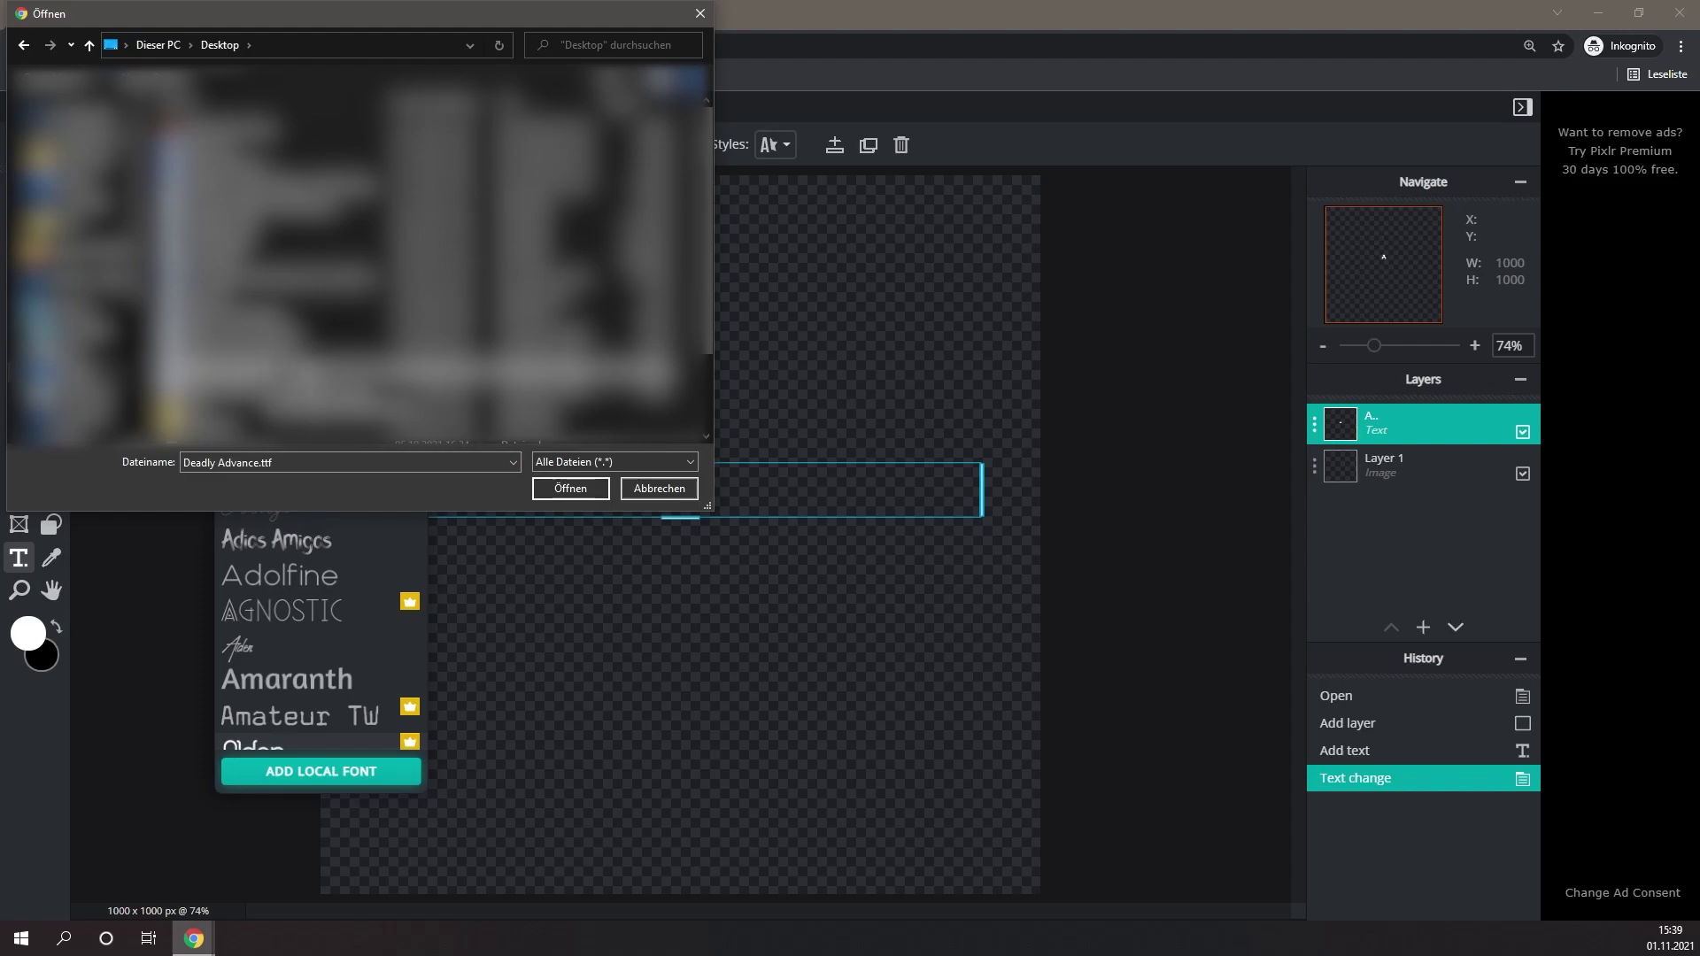
left_click(571, 489)
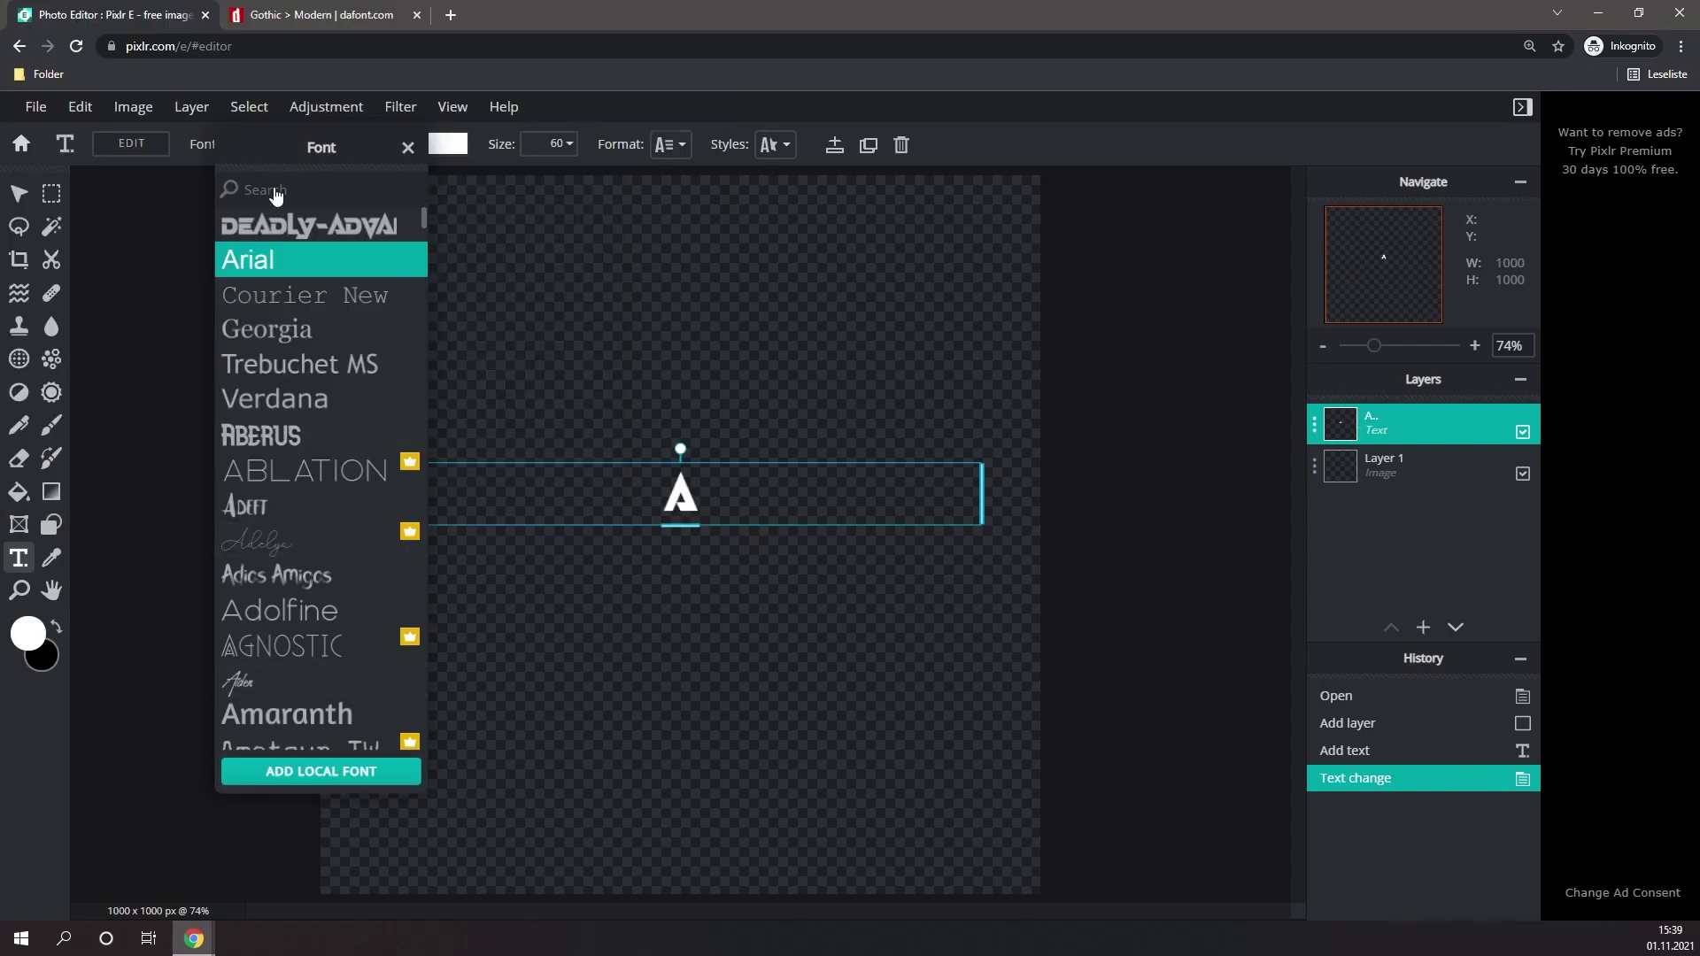
left_click(283, 226)
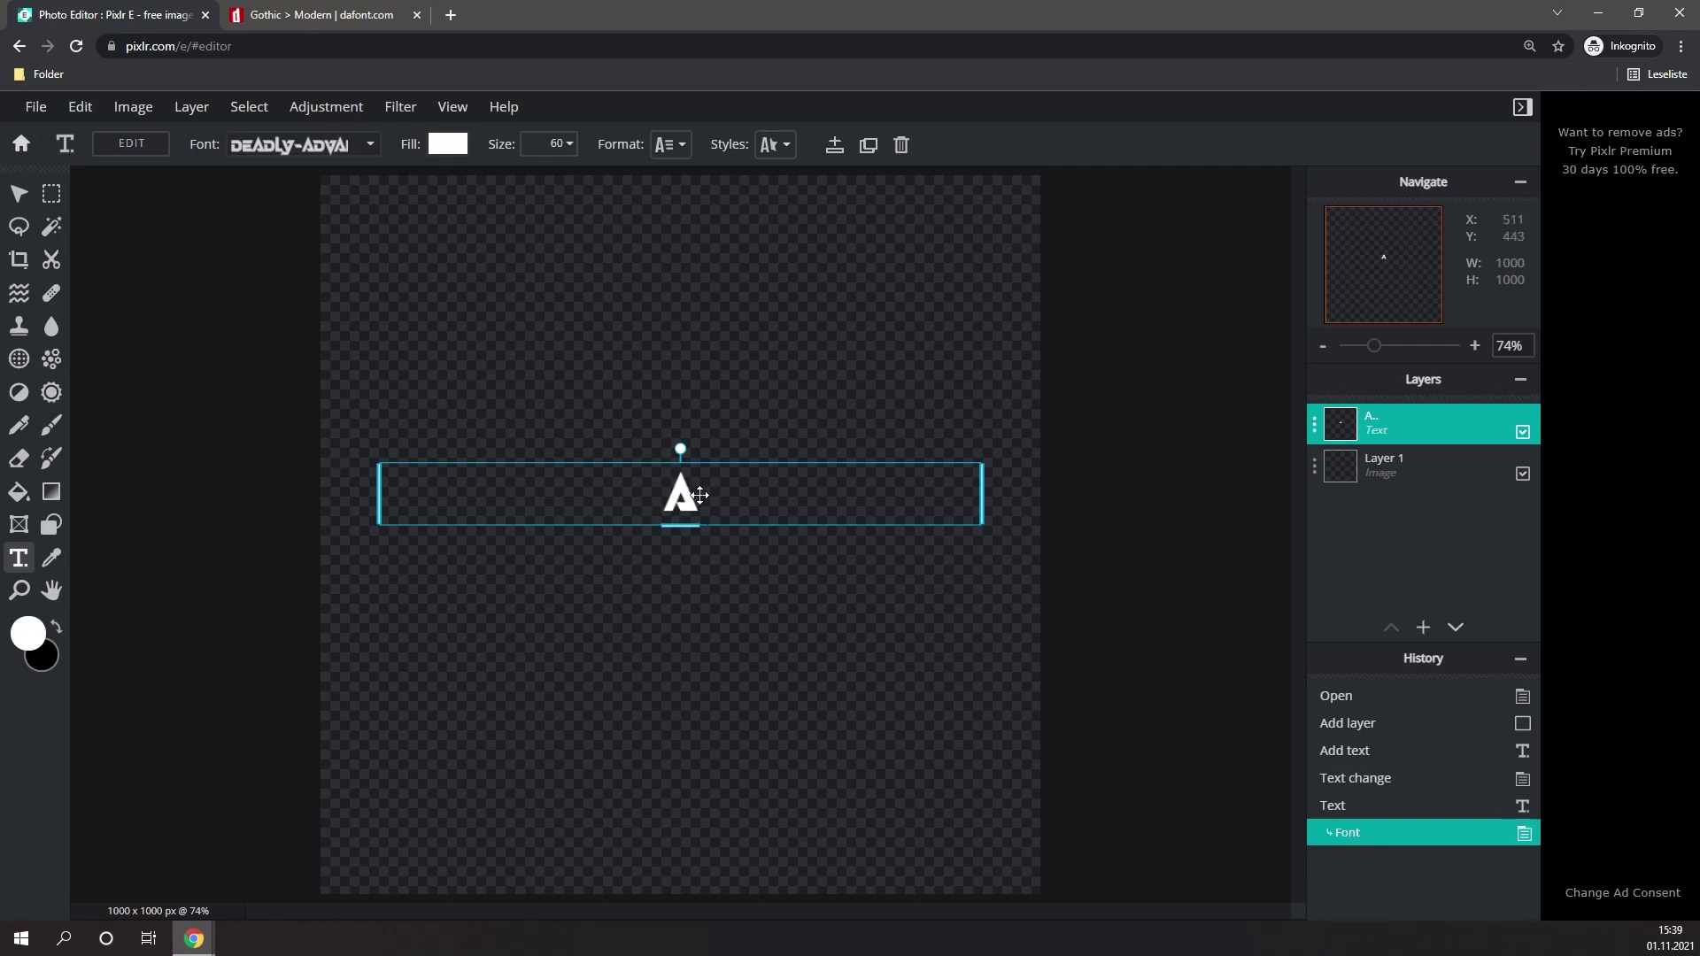
- Enlarge the letter A to size 590, centre it on the canvas, and open a new tab
left_click(567, 144)
left_click_drag(433, 180, 521, 195)
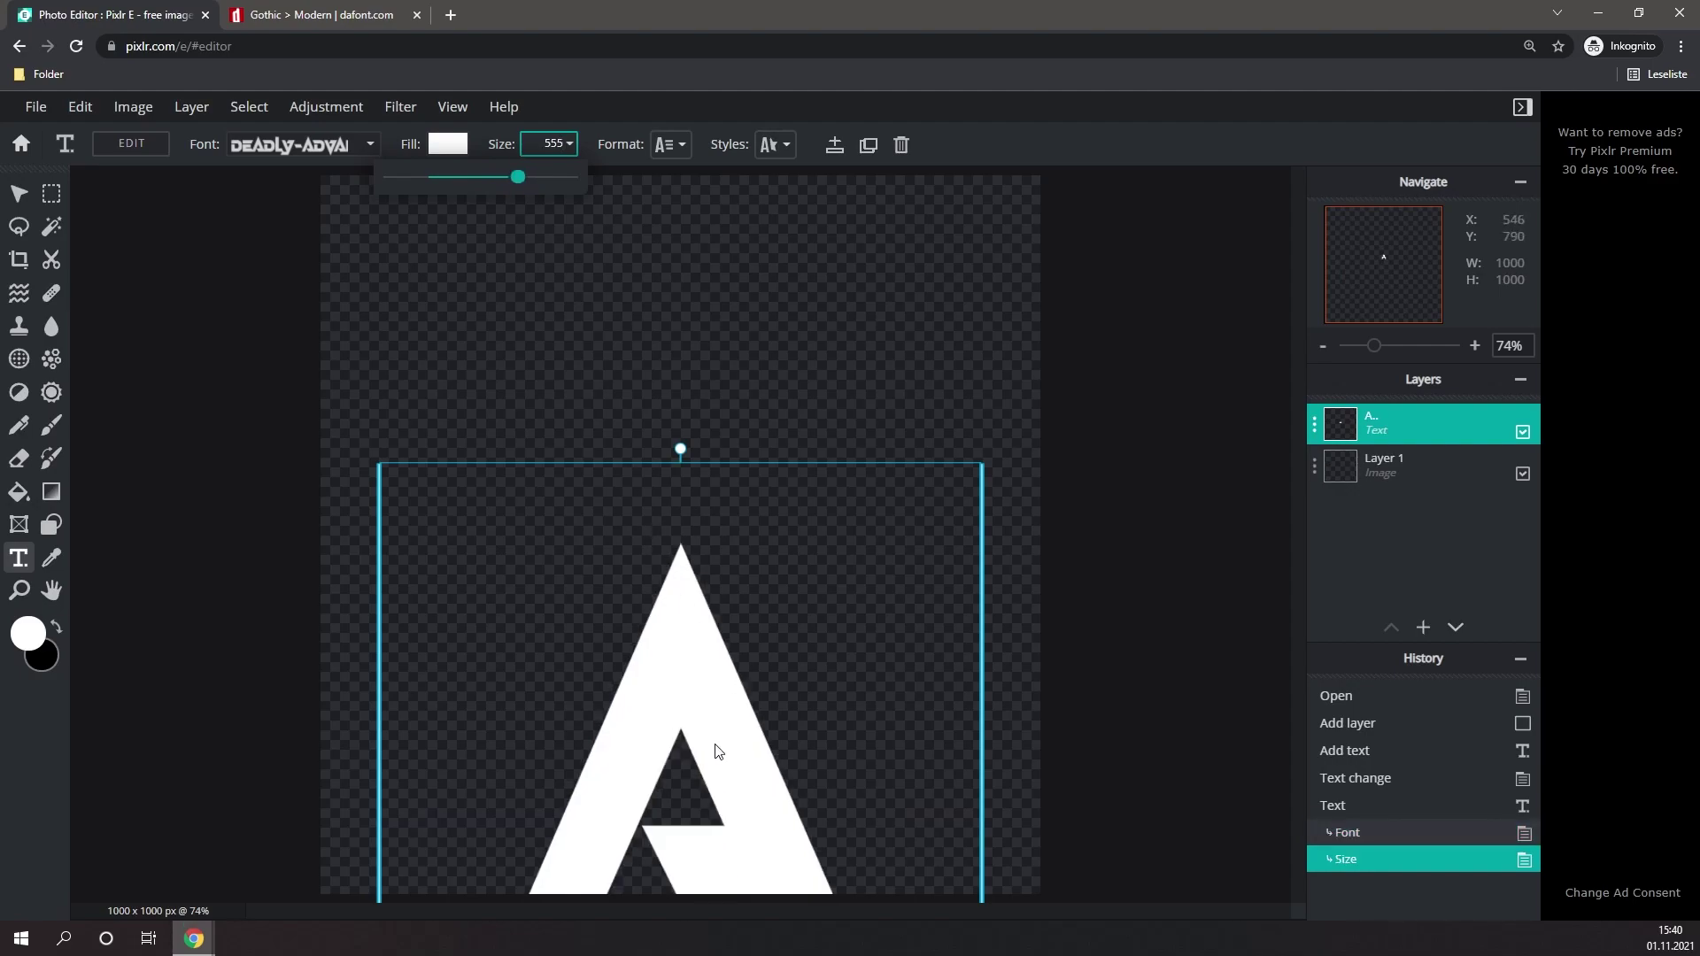
left_click_drag(682, 706, 703, 537)
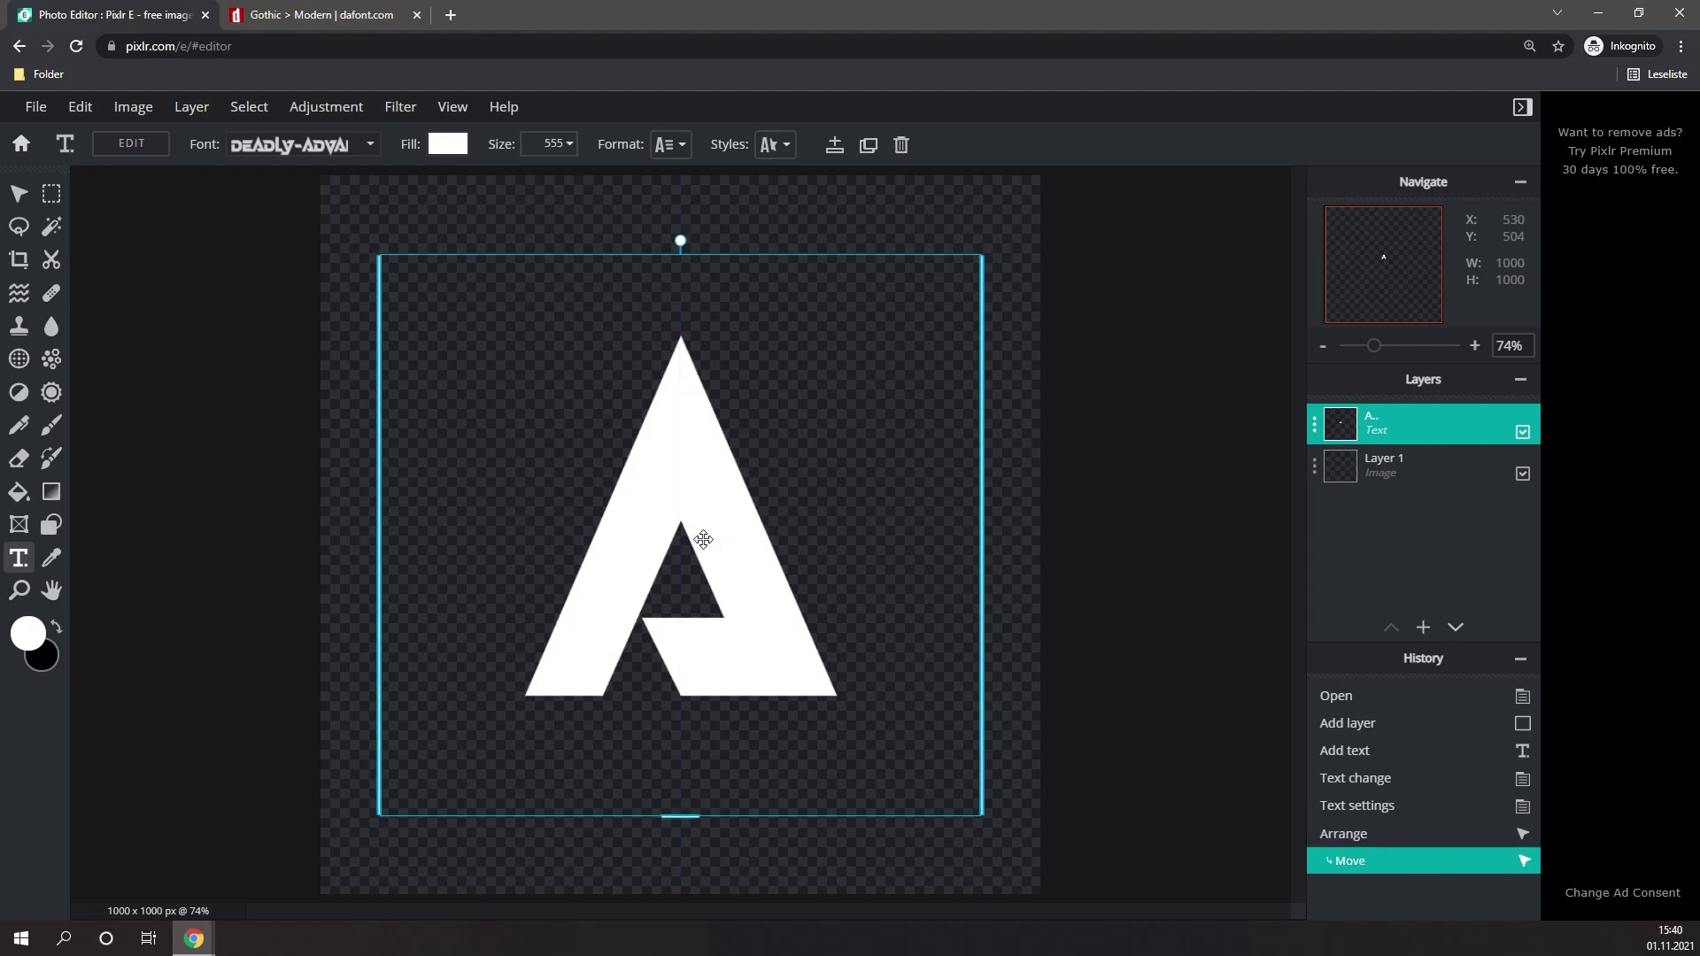
left_click(1020, 494)
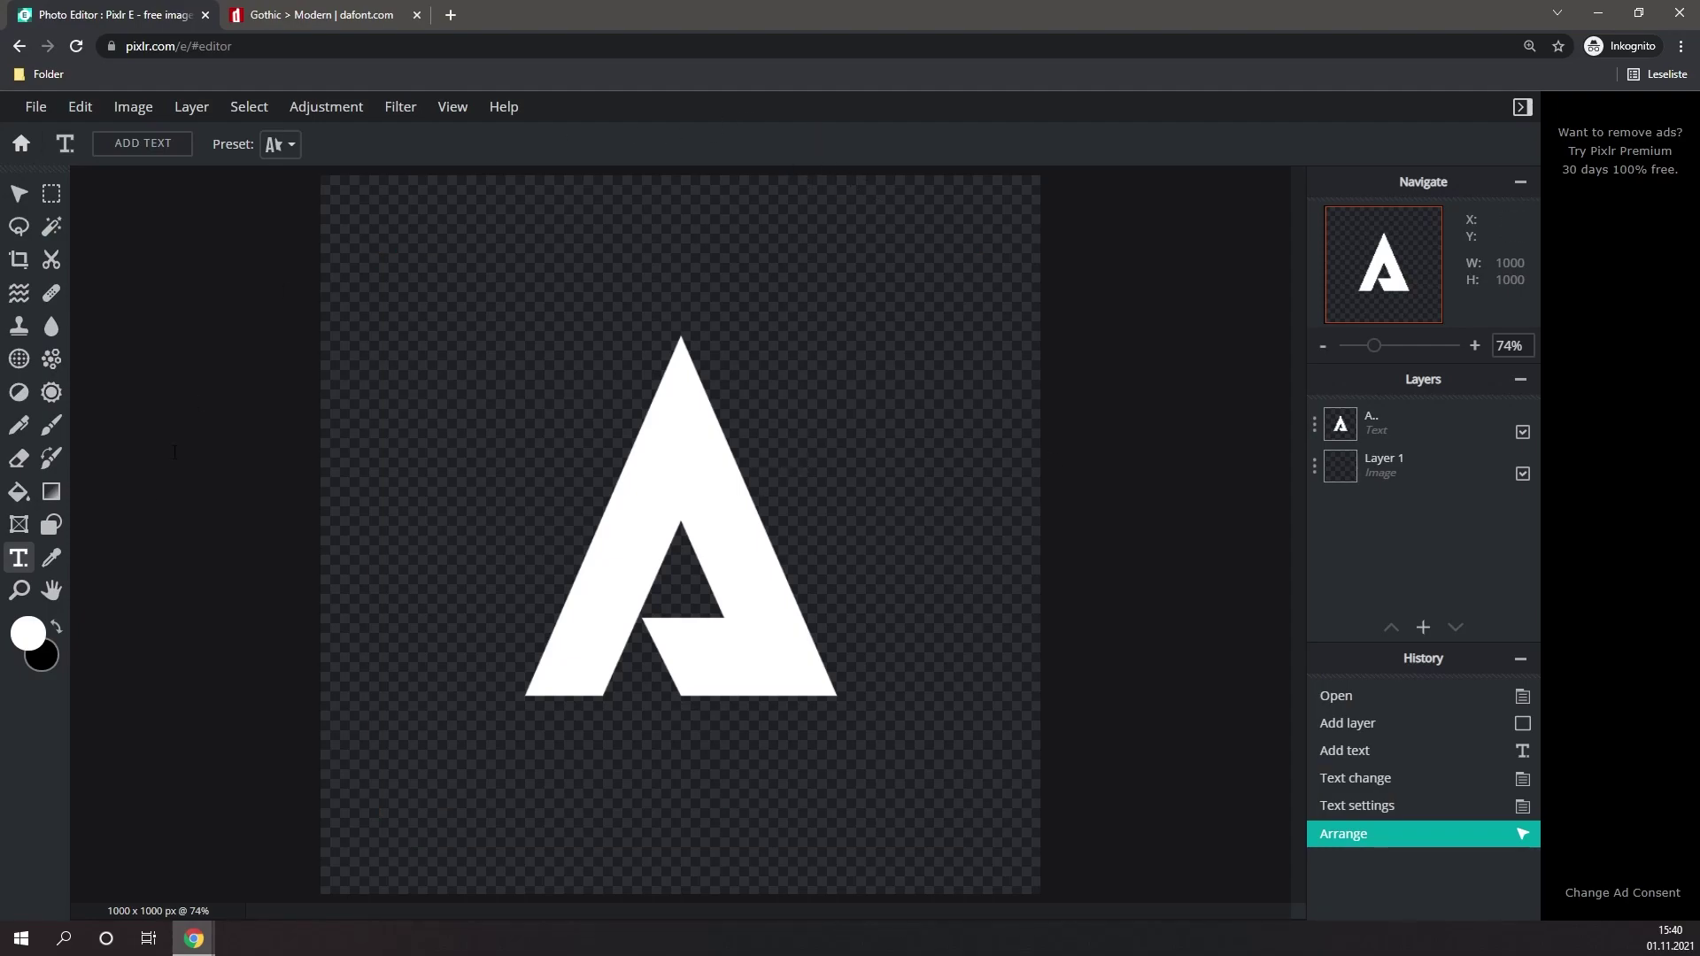
left_click(1054, 327)
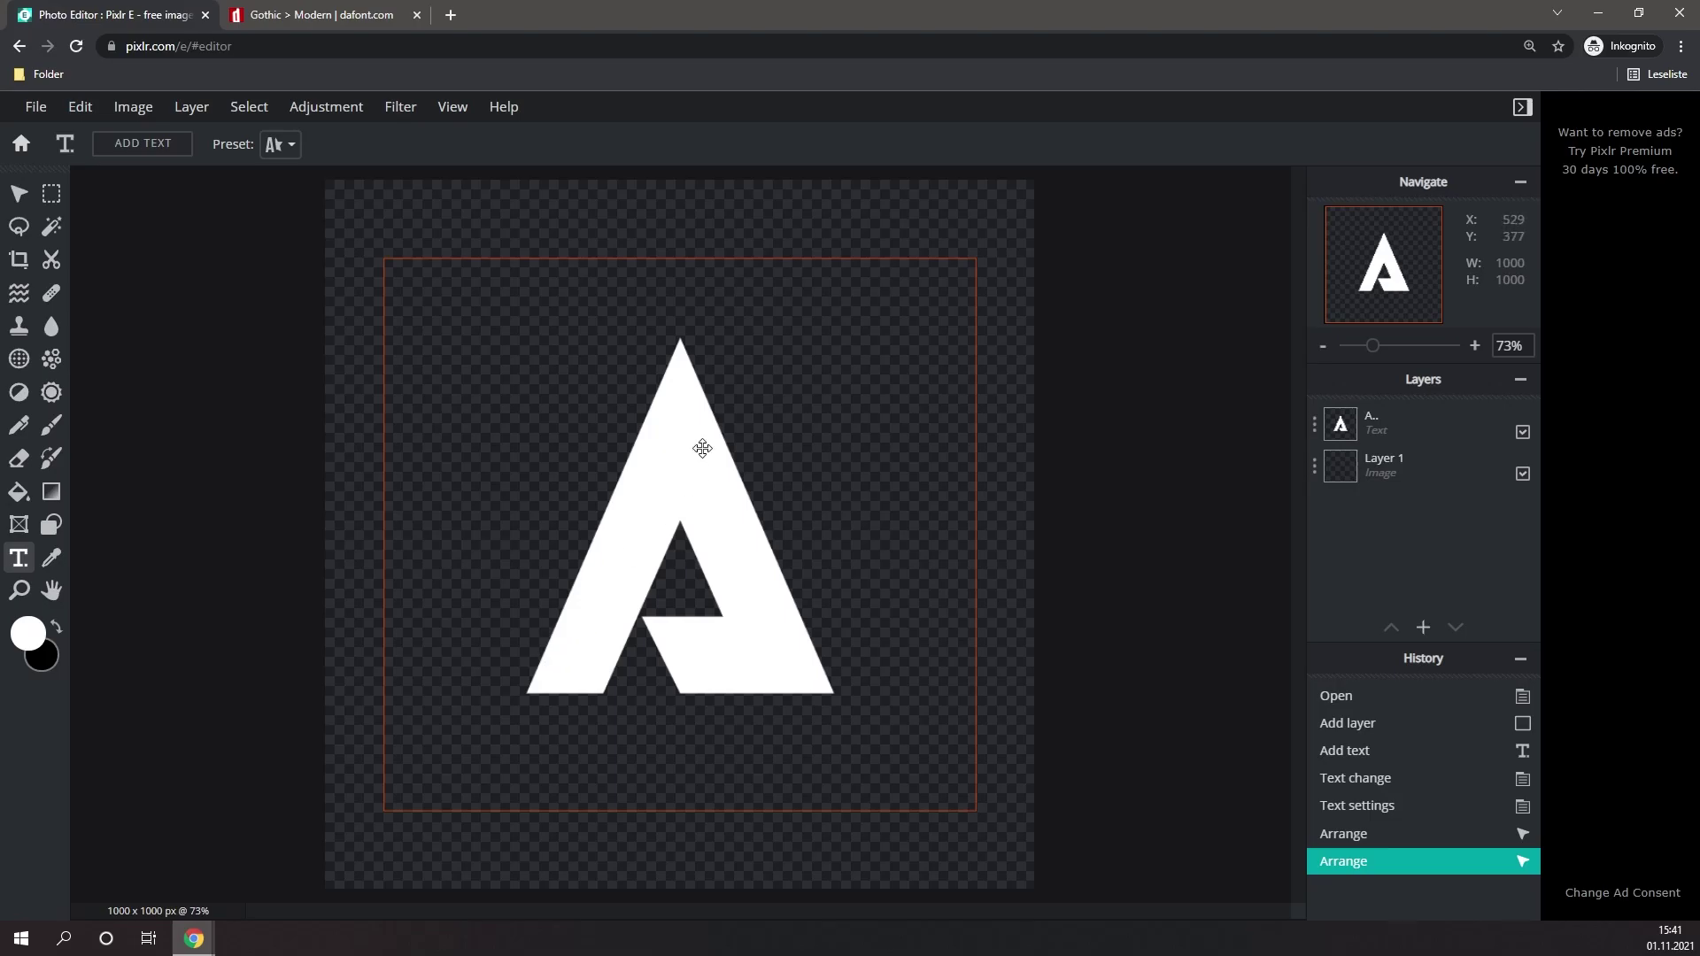
key("ctrl+t")
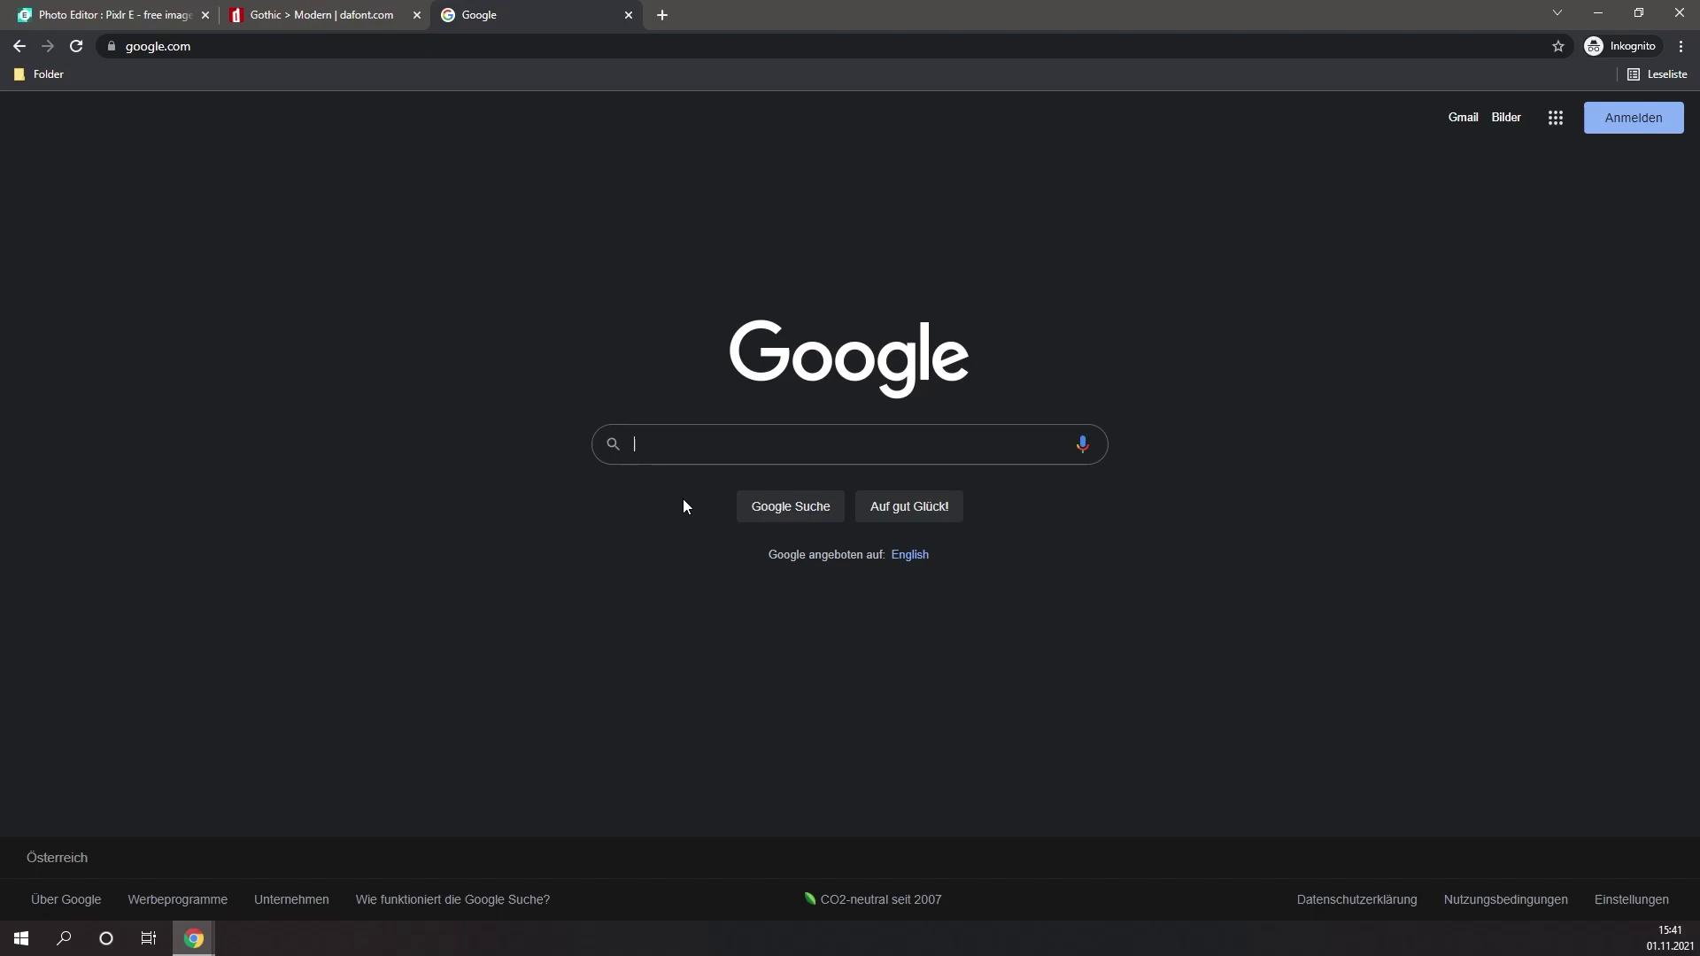
- Find the Green Brush Paint Texture in Google Images for 'green texture' and save it as green-paint.jpg
type("green")
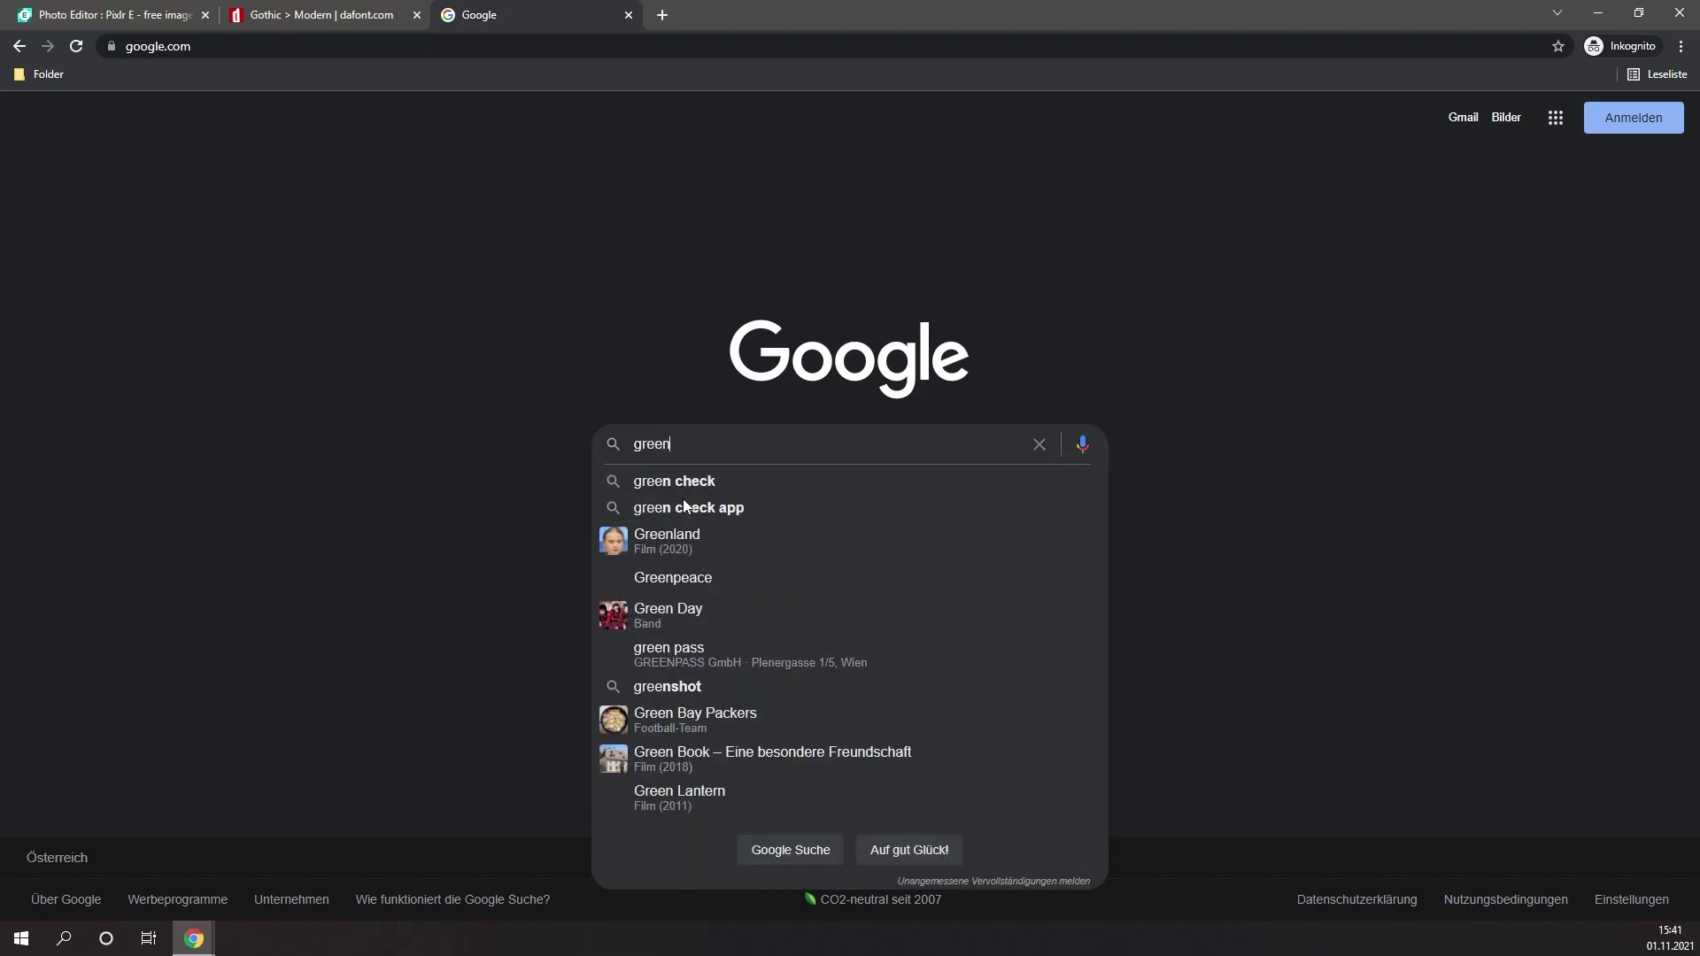
type(" texture")
key("Return")
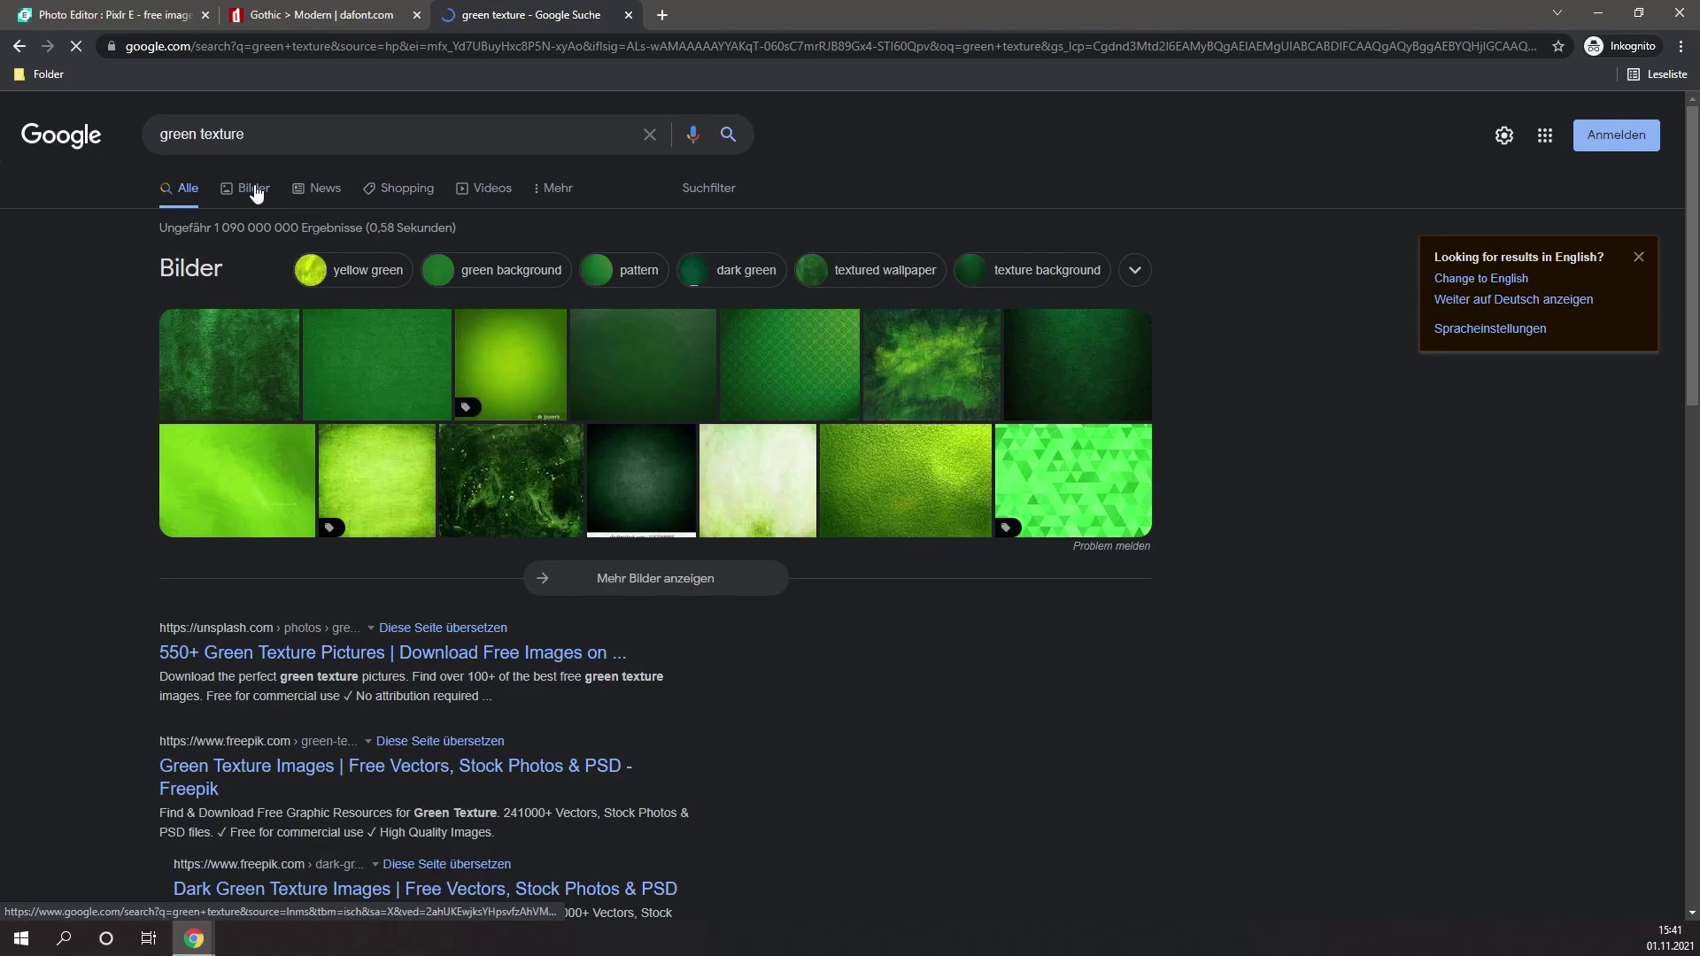
left_click(254, 189)
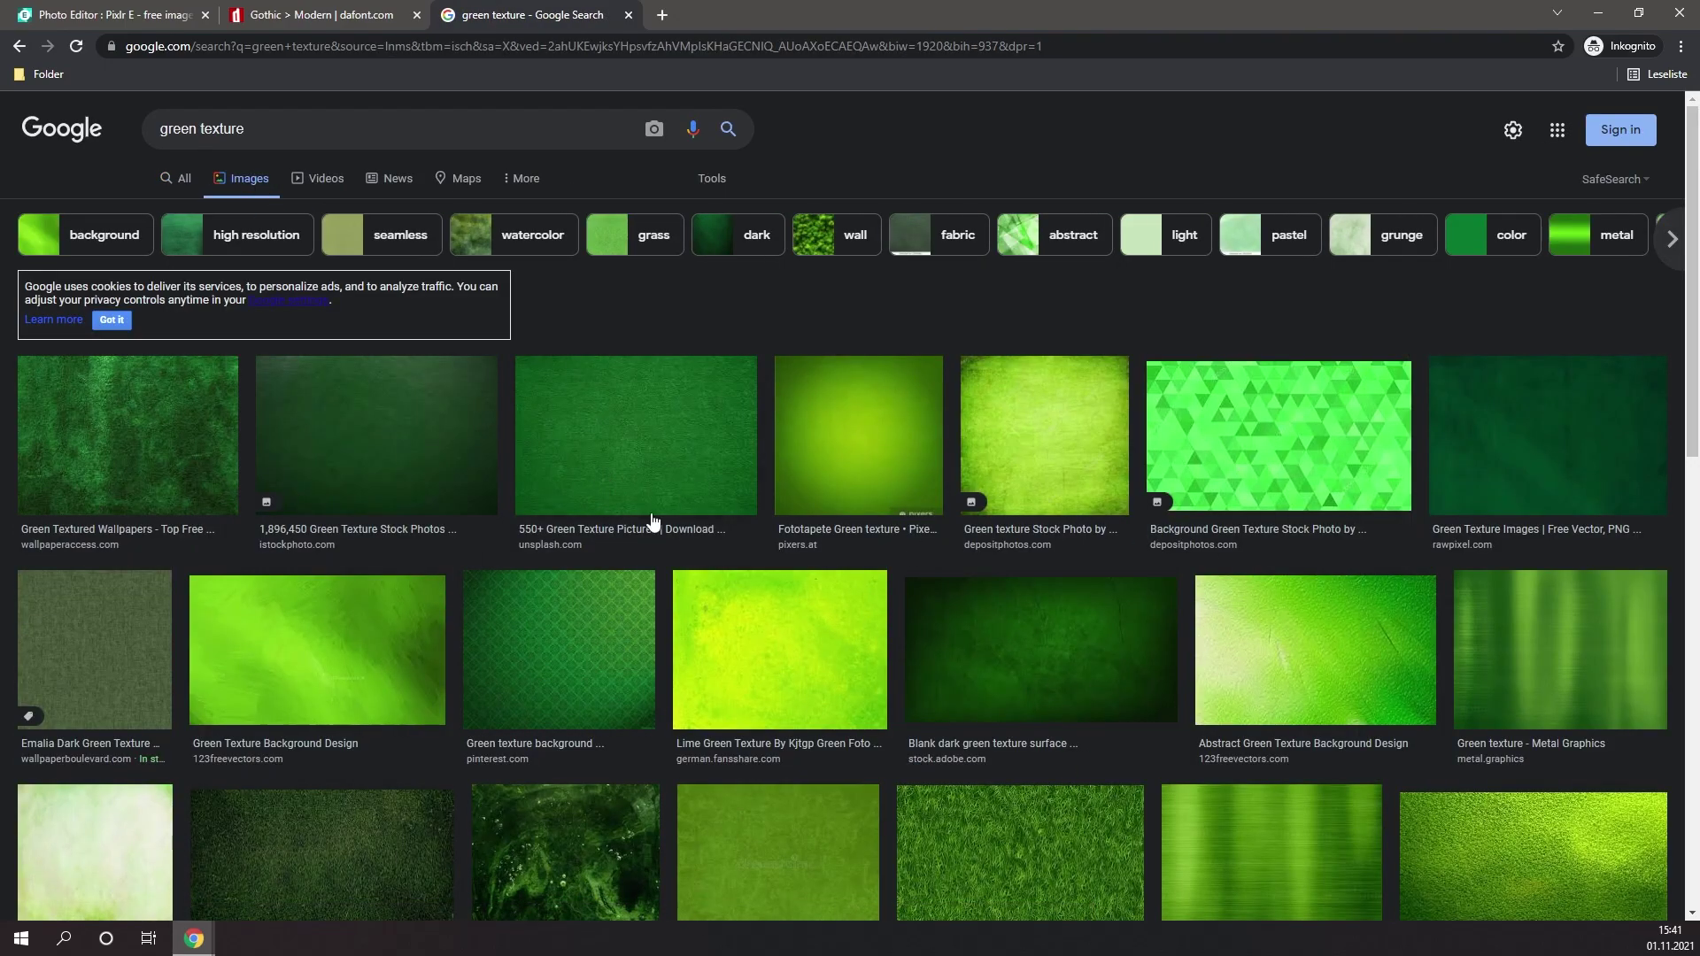
scroll(652, 522, "down", 7)
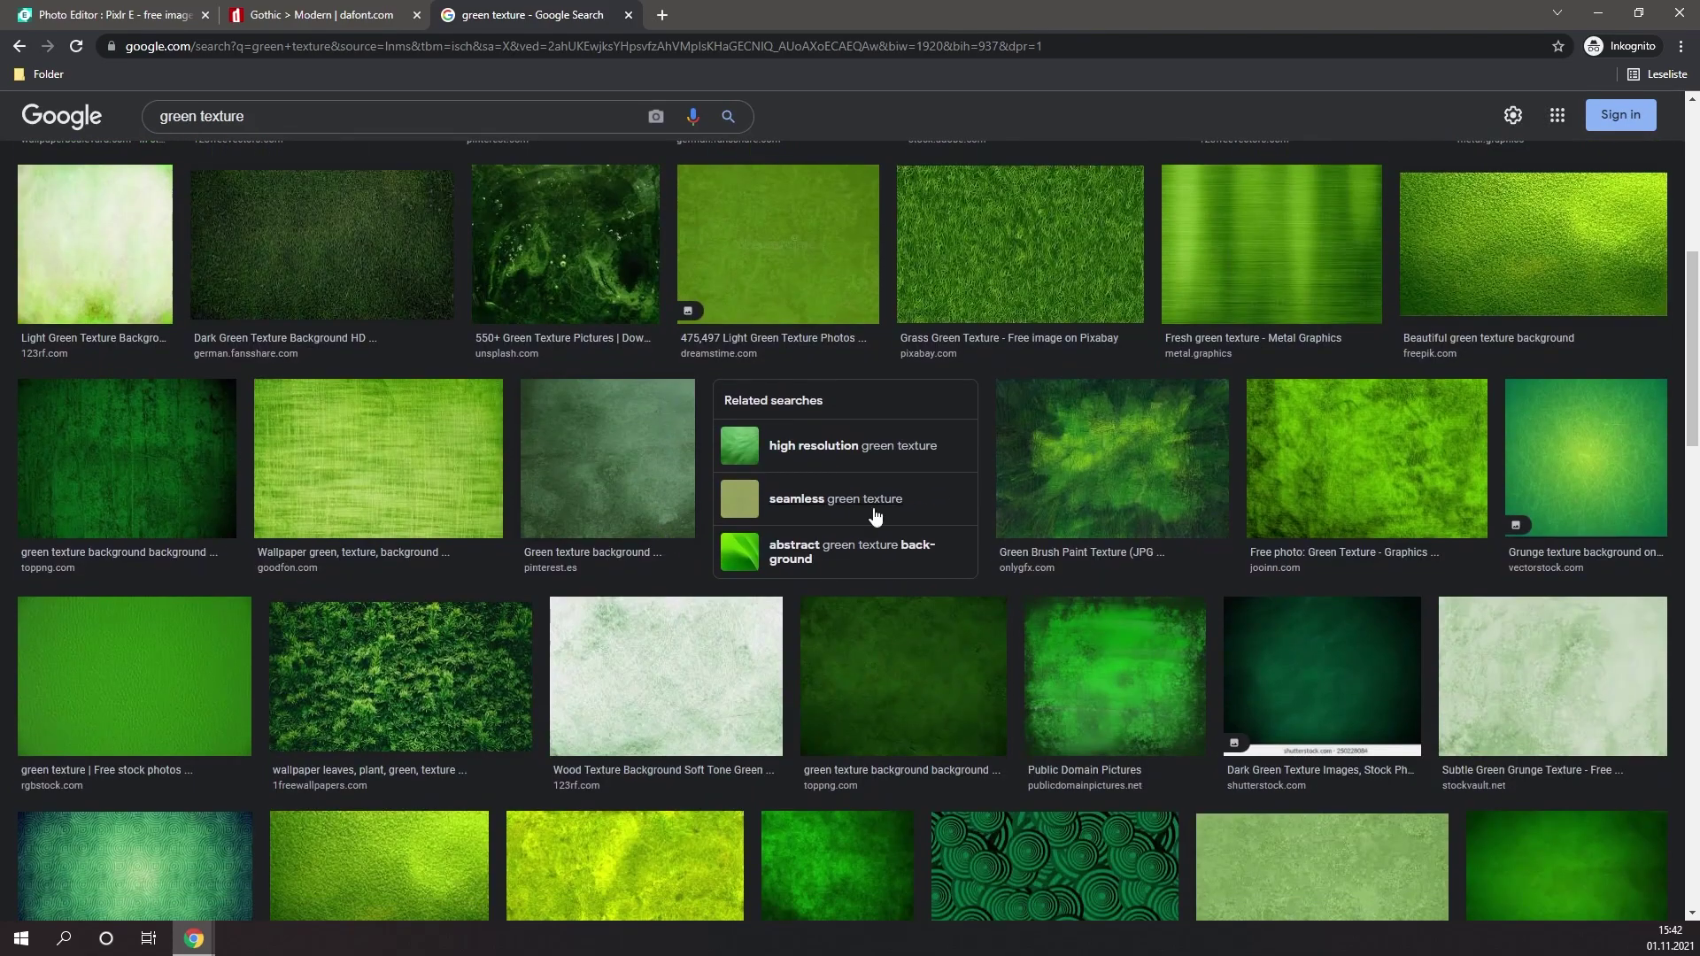
left_click(1127, 475)
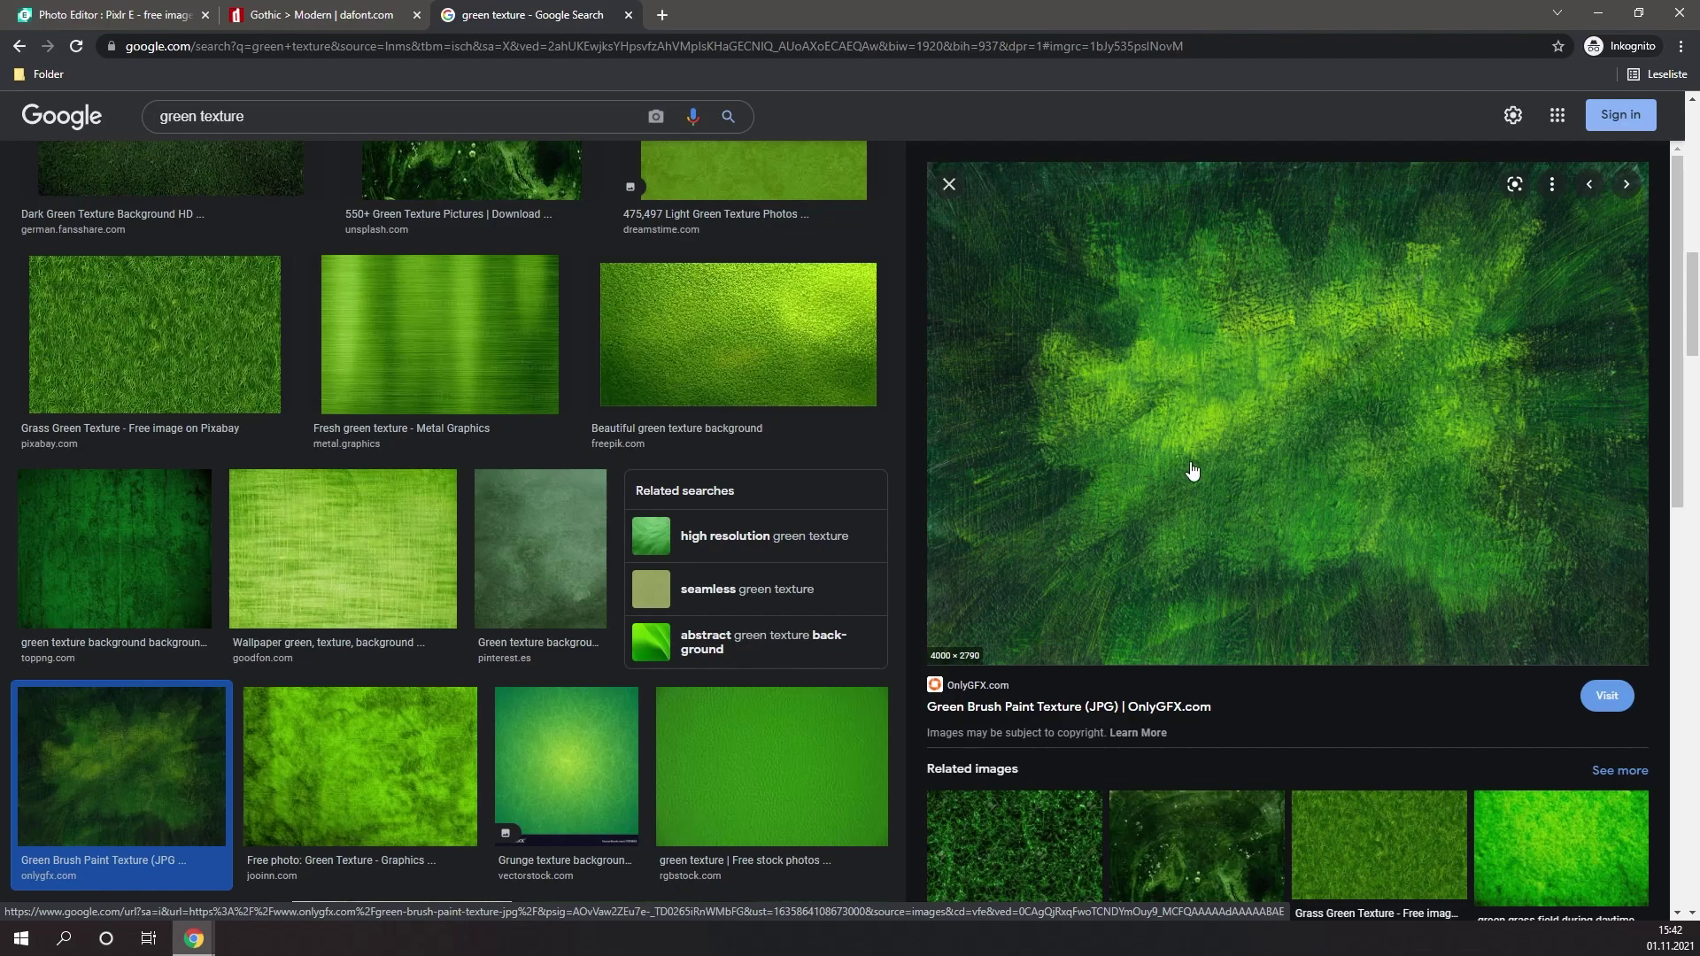
right_click(1187, 418)
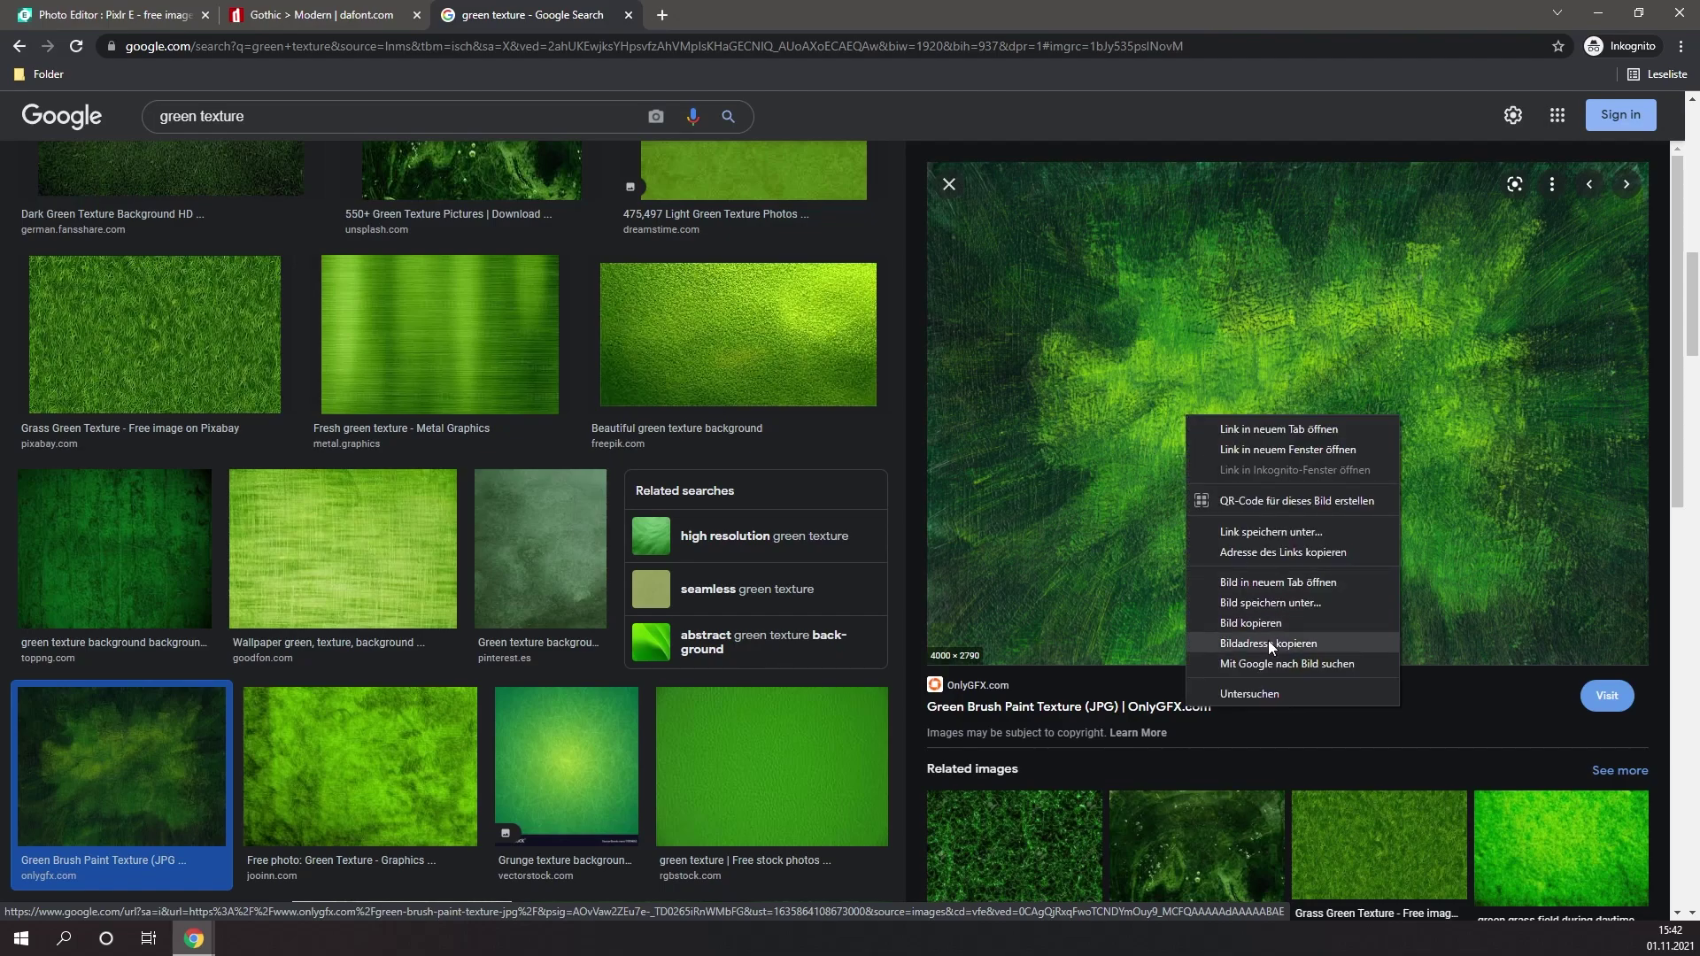
left_click(1233, 602)
- Drag green-paint.jpg onto the logo canvas and add it as a layer in this document
key("Return")
left_click(115, 15)
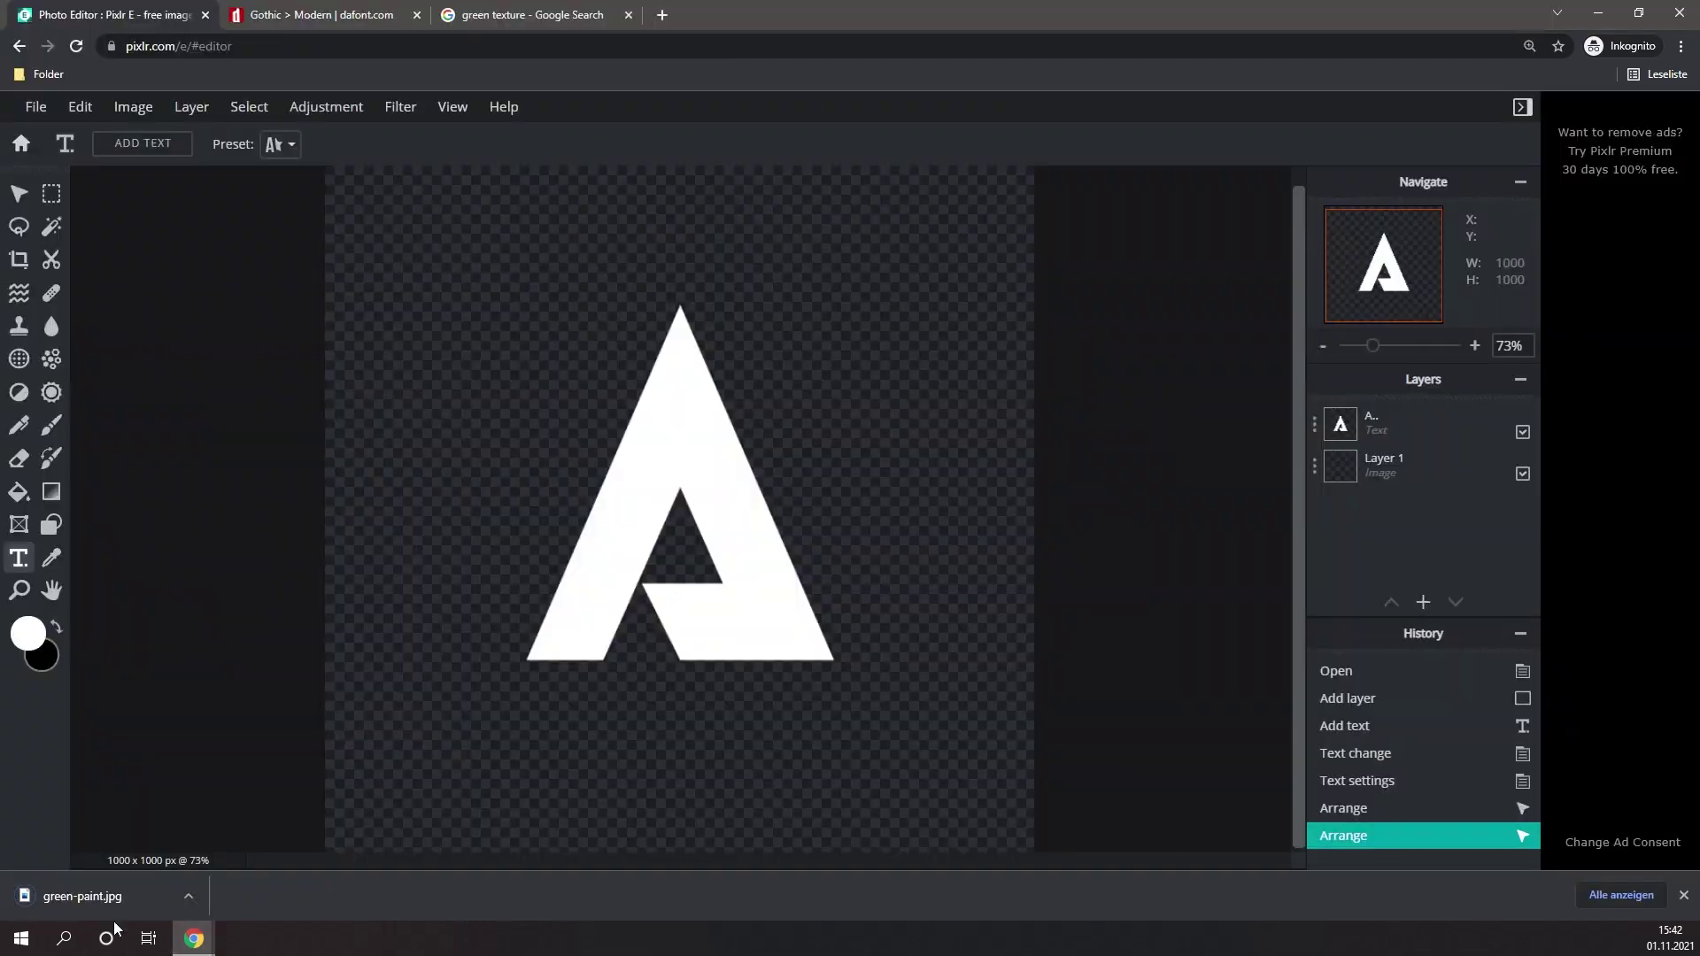
left_click_drag(115, 896, 857, 493)
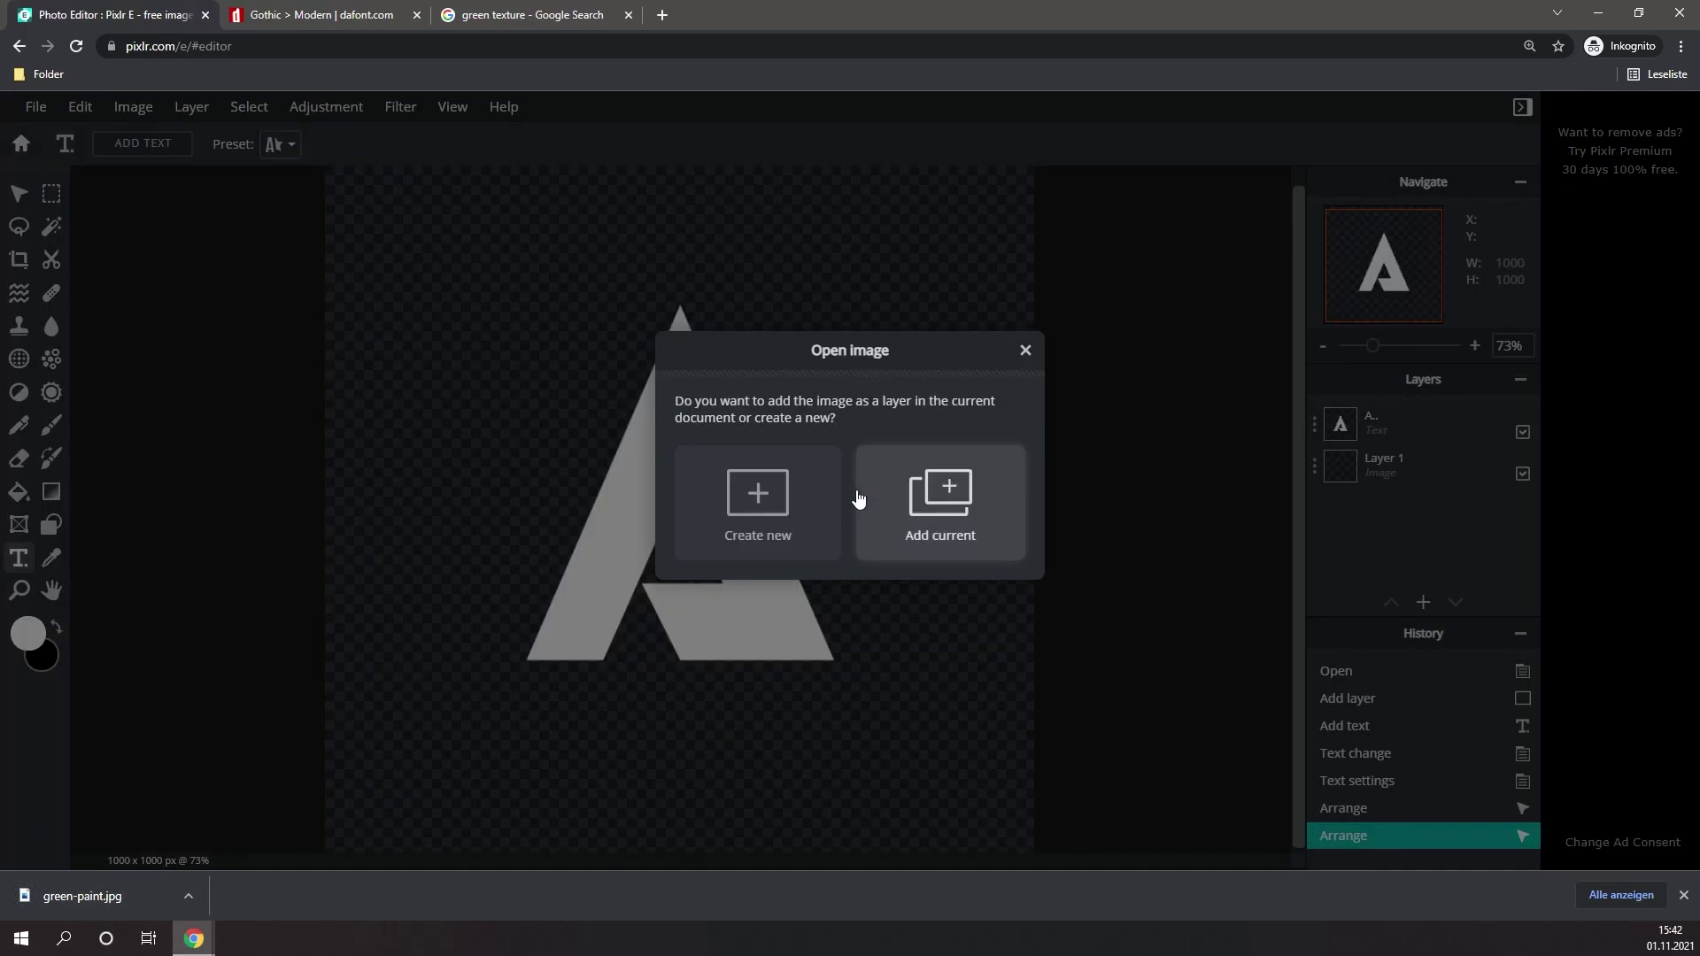
left_click(968, 500)
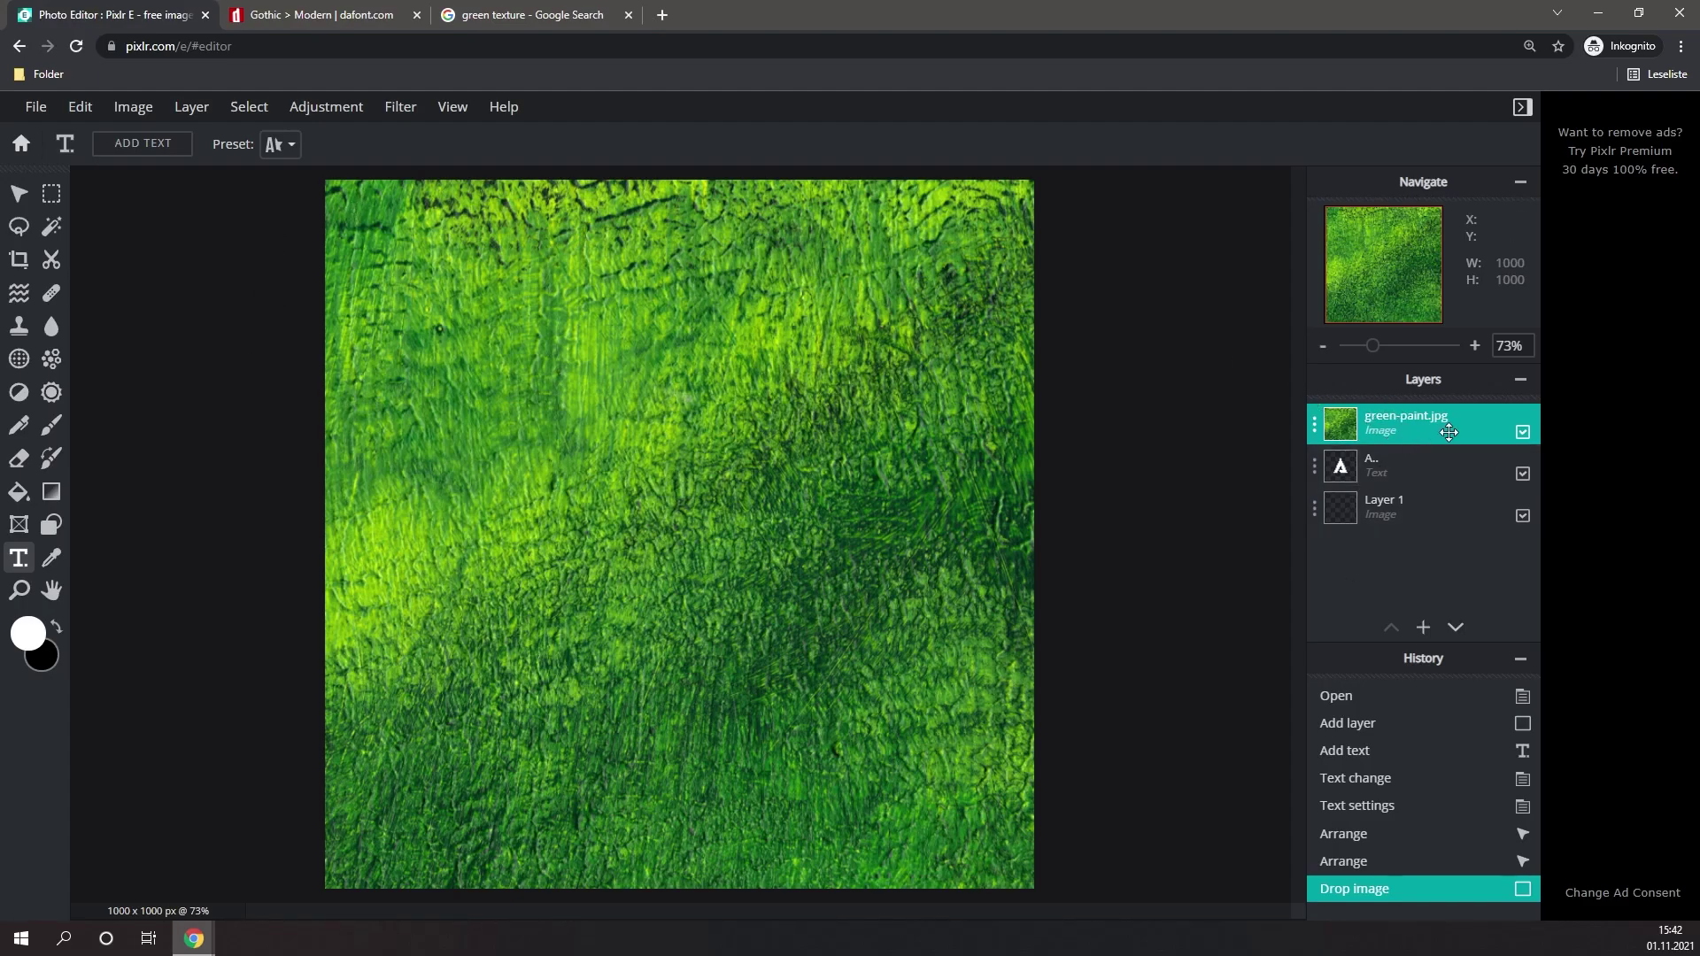
left_click_drag(1449, 432, 1177, 584)
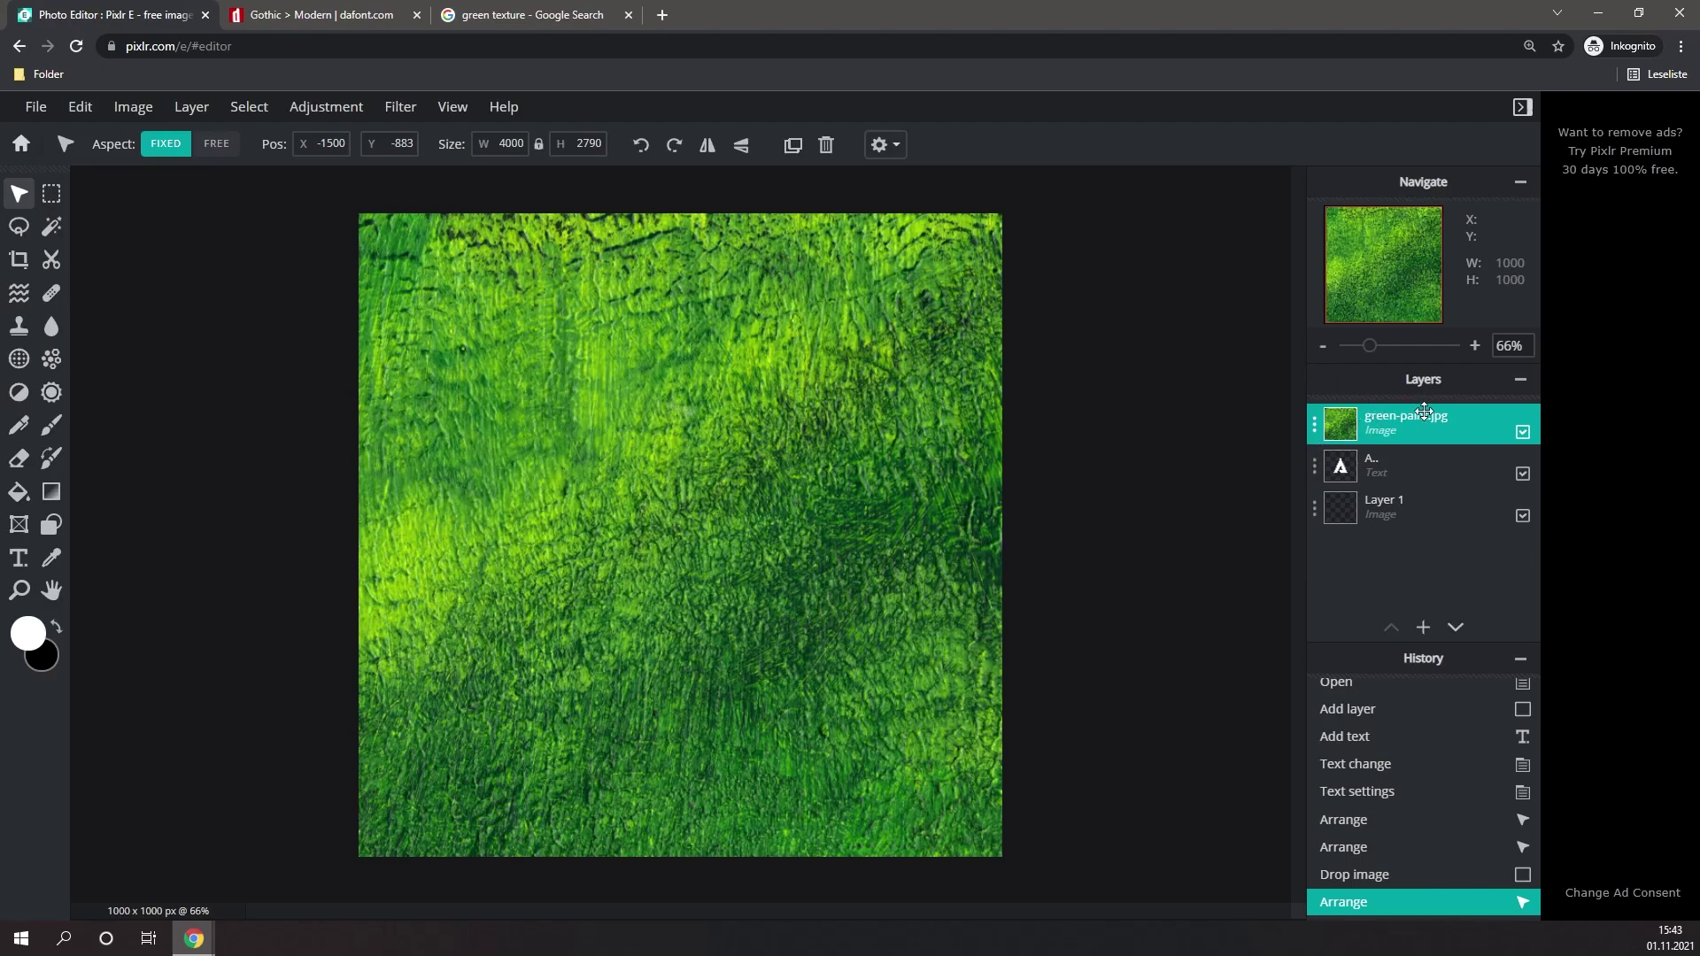
- Resize the texture layer from 4000 to 1000 px wide and drag it over the letter A
left_click(513, 143)
double_click(512, 144)
type("1000")
key("Return")
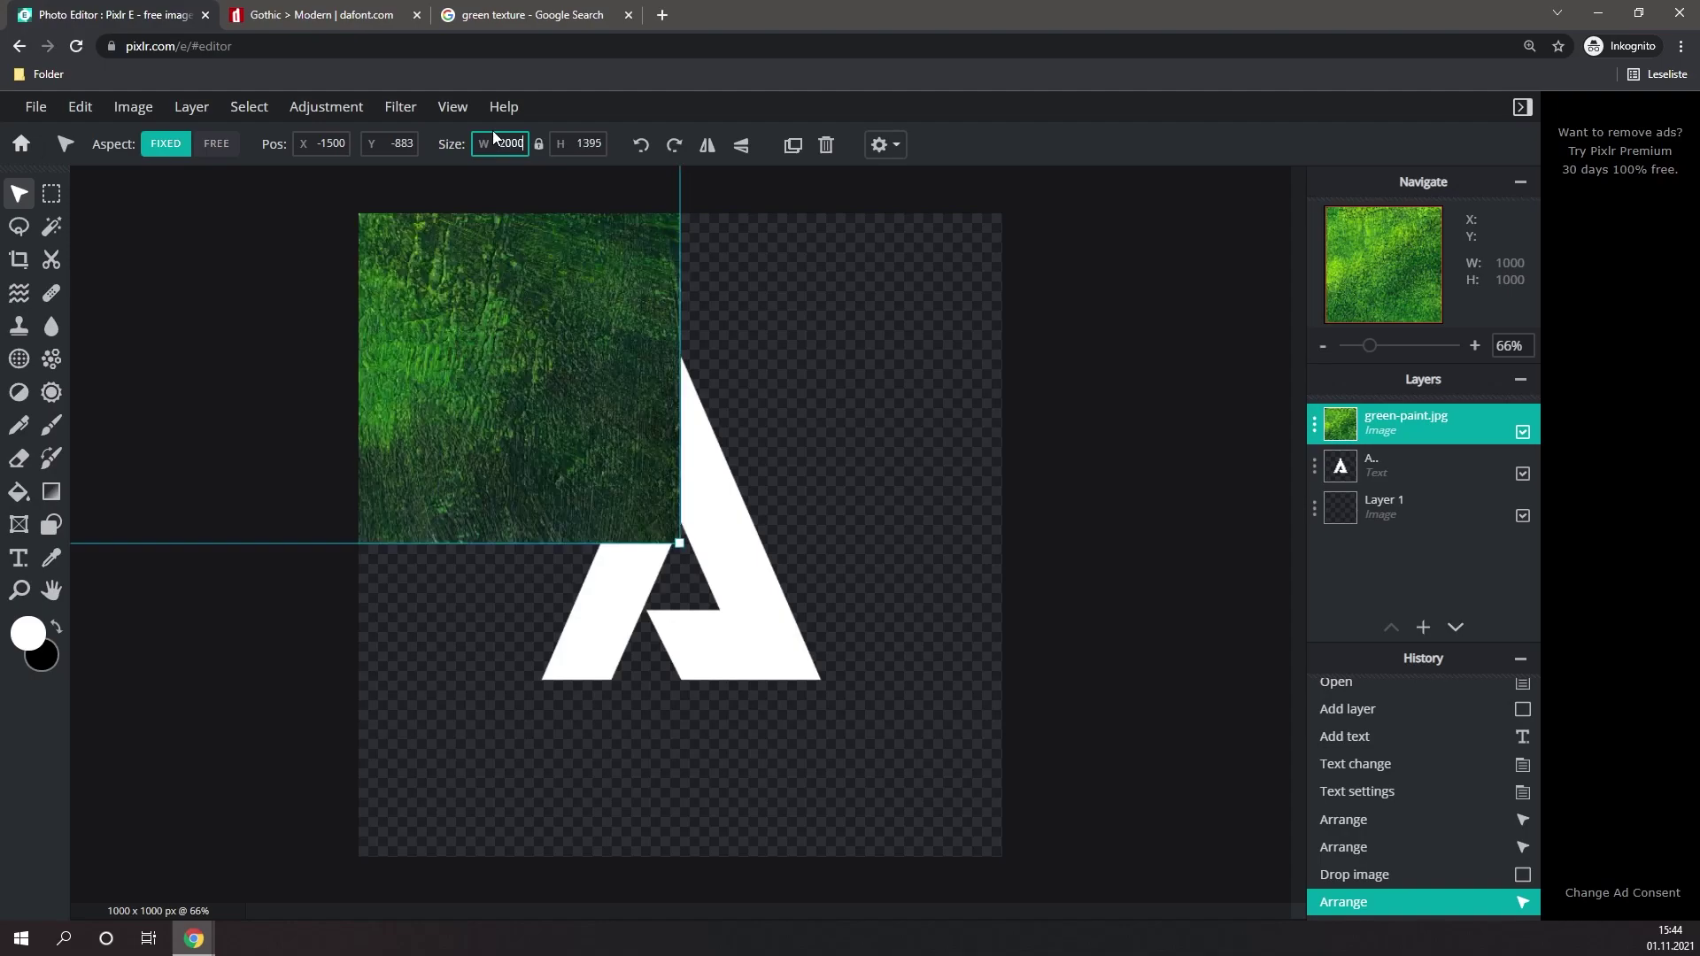
left_click_drag(556, 420, 793, 608)
left_click(793, 608)
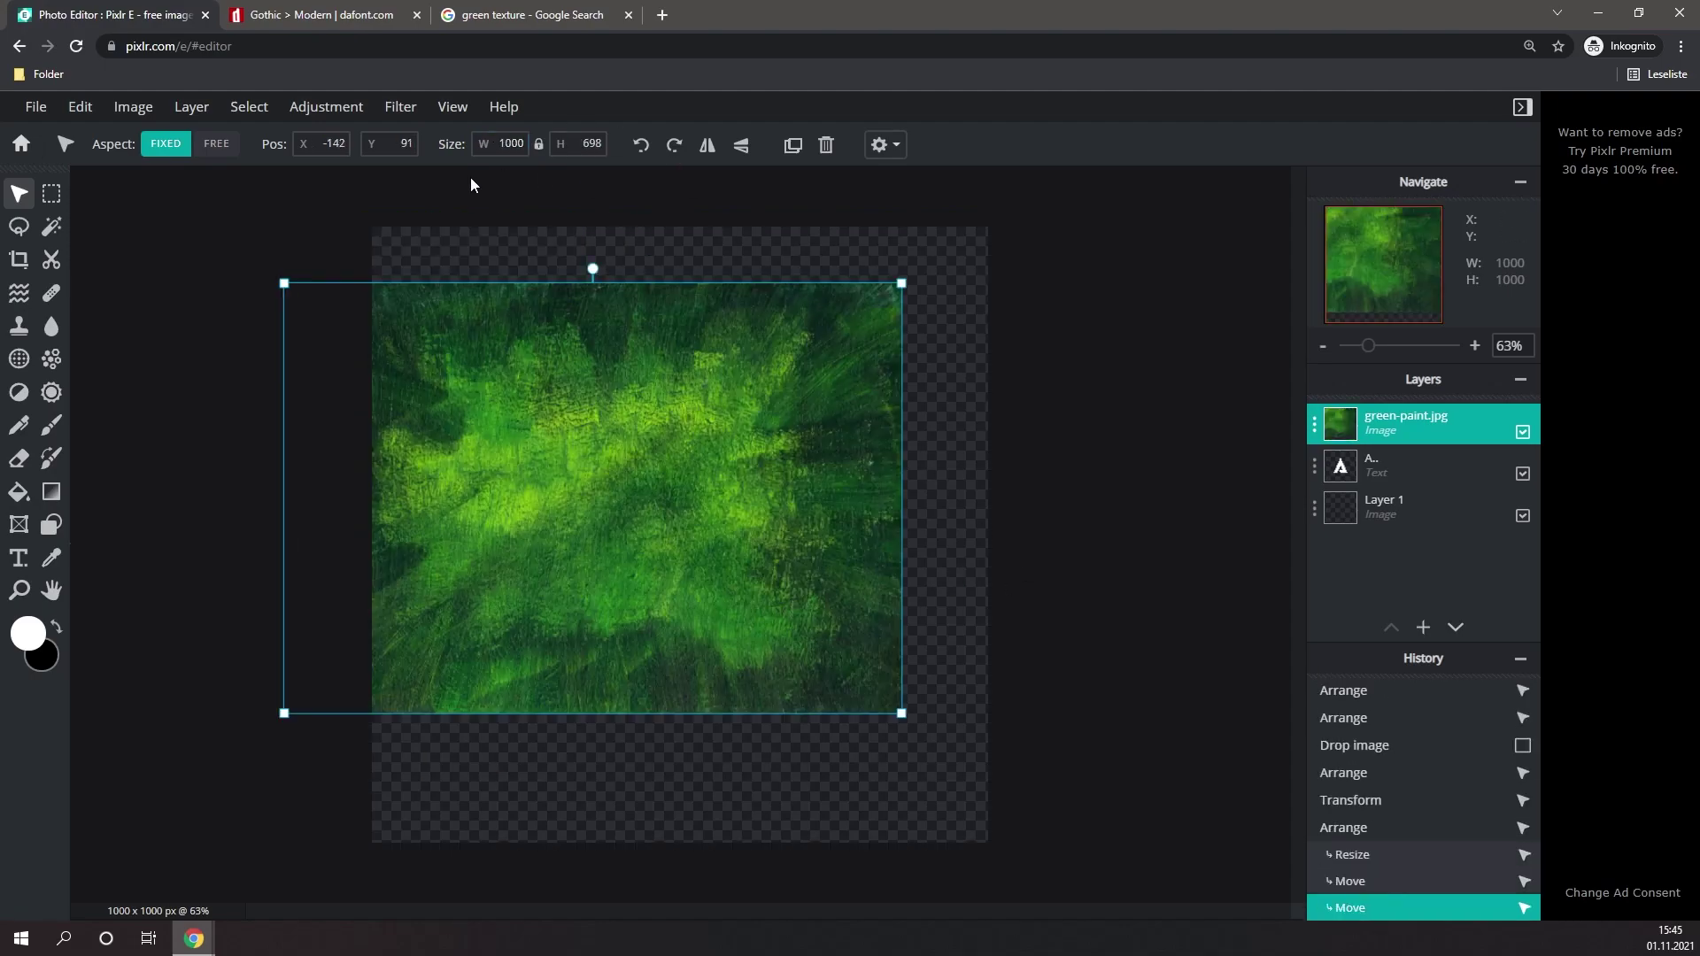
left_click(492, 143)
mouse_move(633, 478)
left_mouse_down()
mouse_move(396, 396)
mouse_move(671, 430)
left_mouse_up()
left_click_drag(827, 516, 816, 519)
left_click(943, 521)
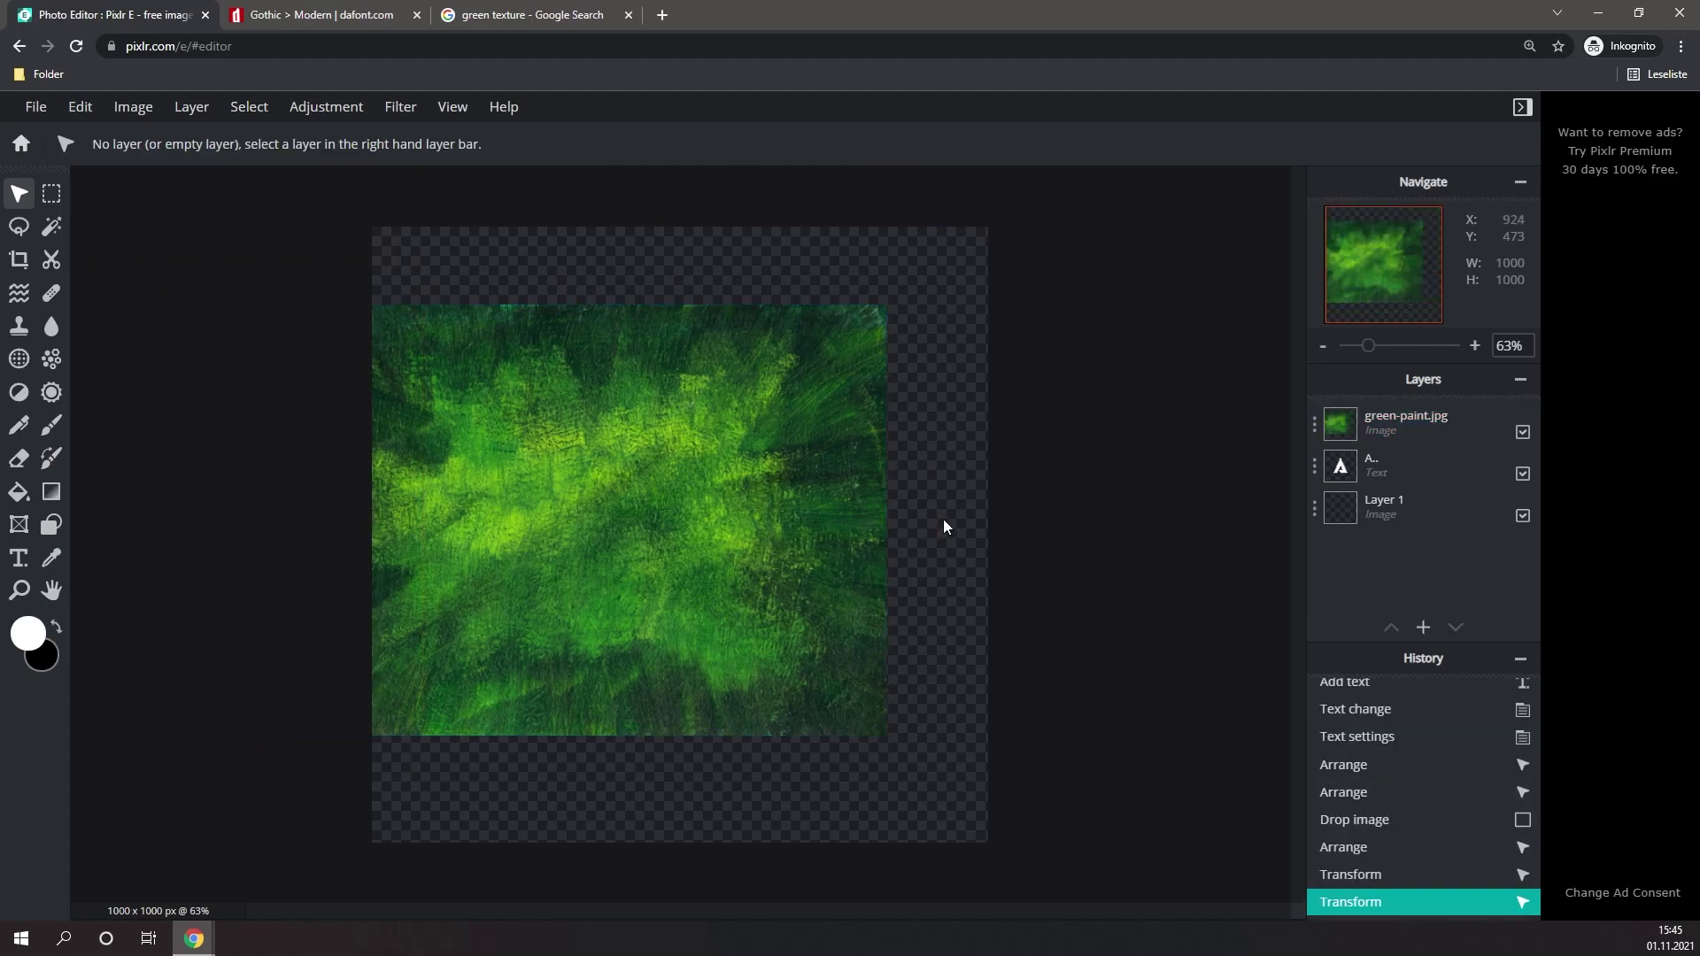
- Wand-select the letter A on the text layer and invert the selection to everything outside it
left_click(1395, 475)
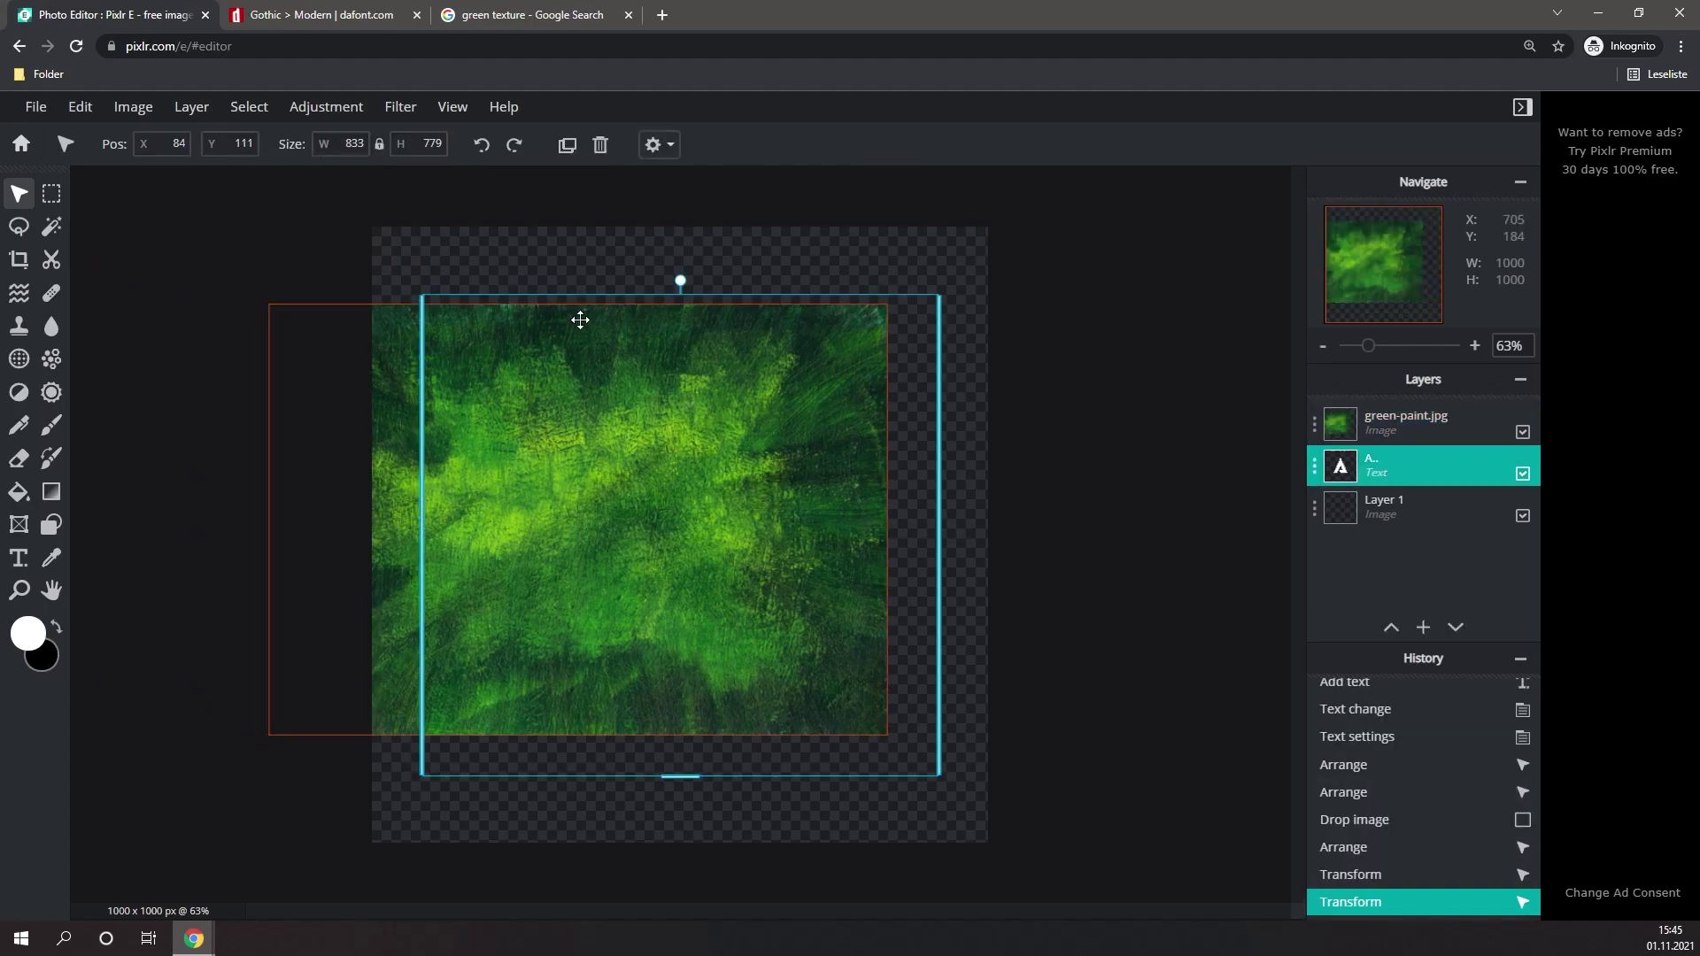
left_click(51, 227)
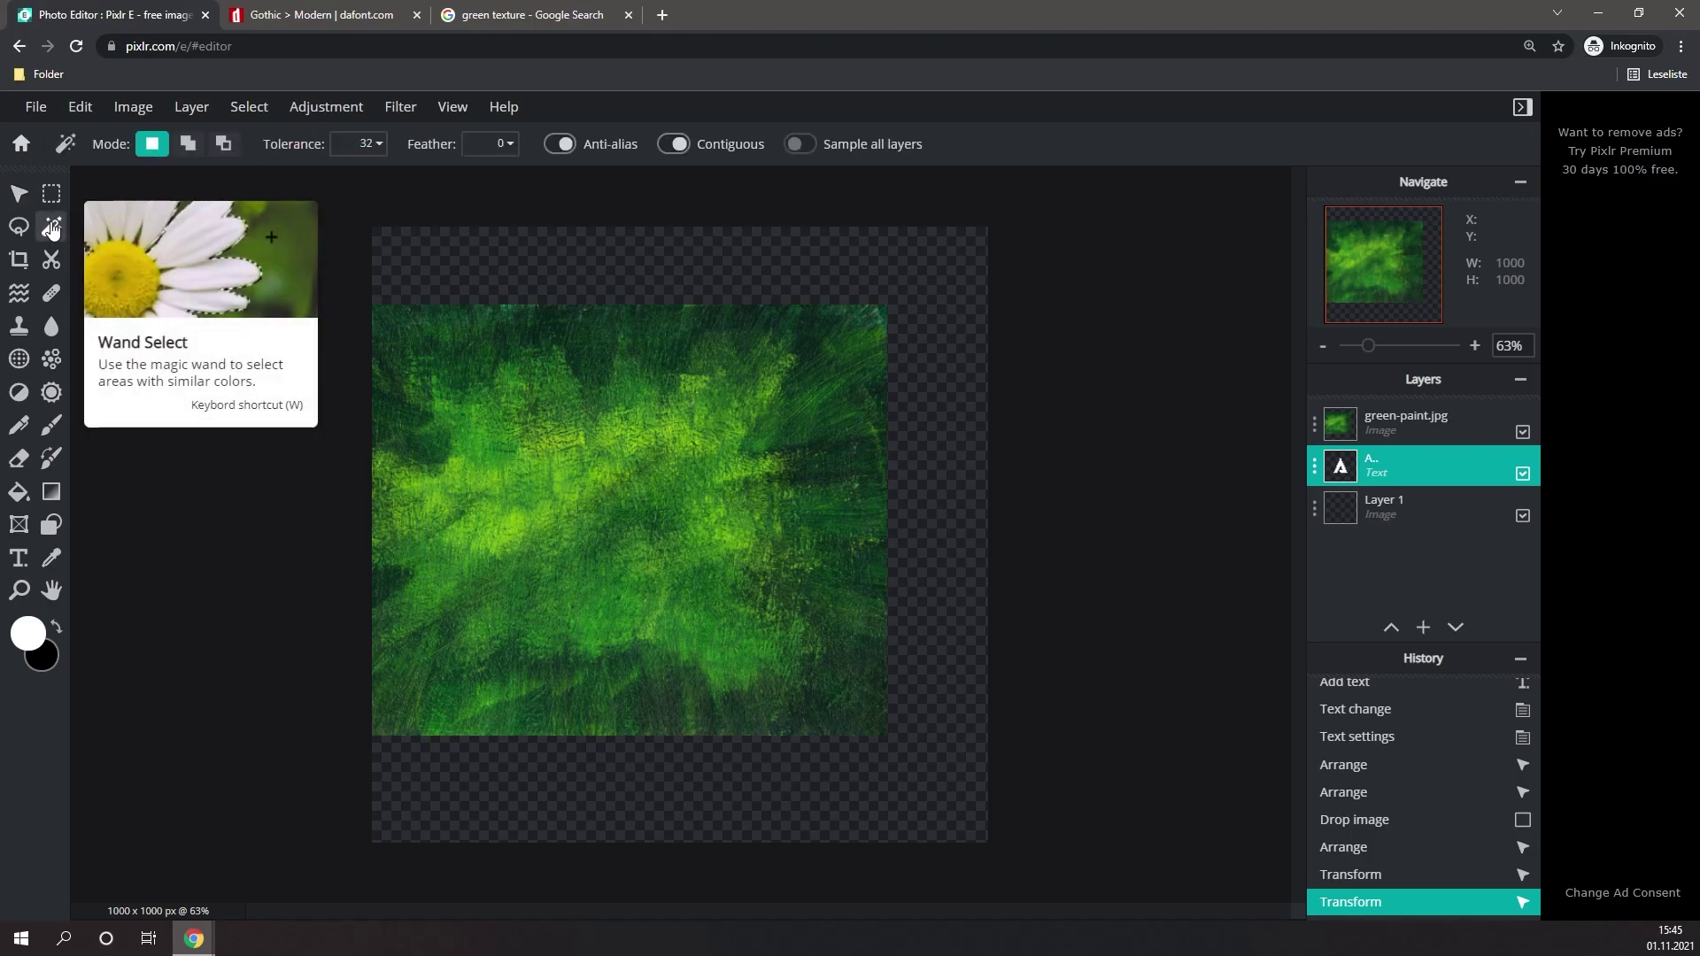
left_click(680, 495)
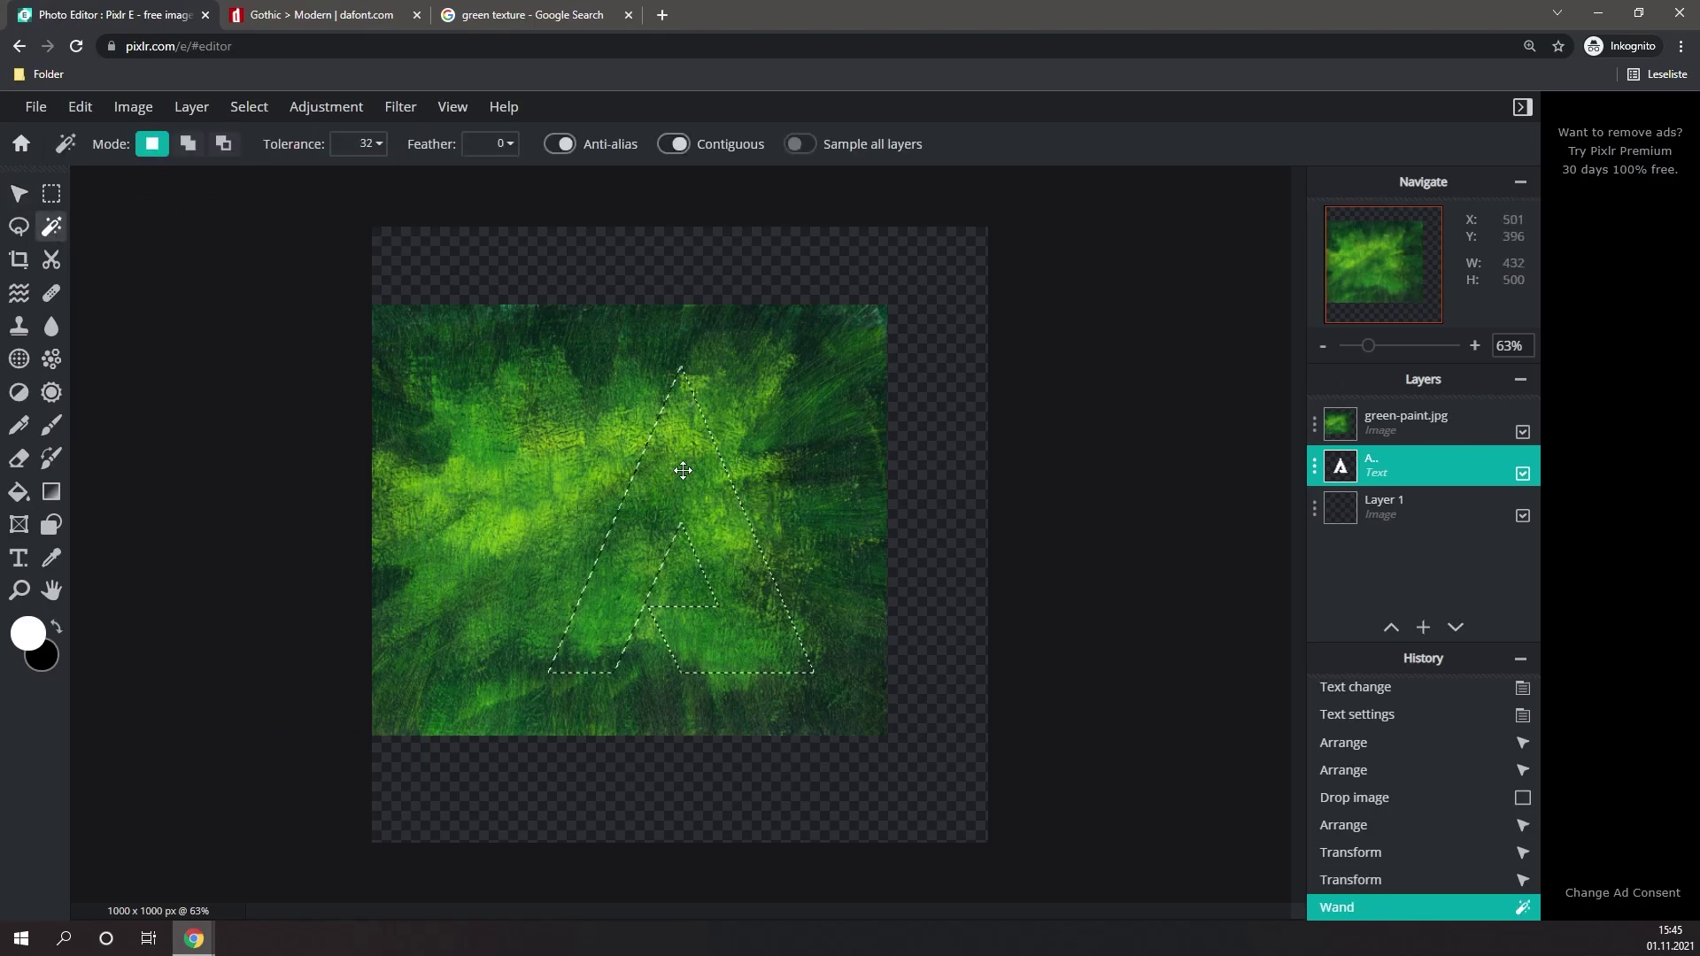
right_click(682, 470)
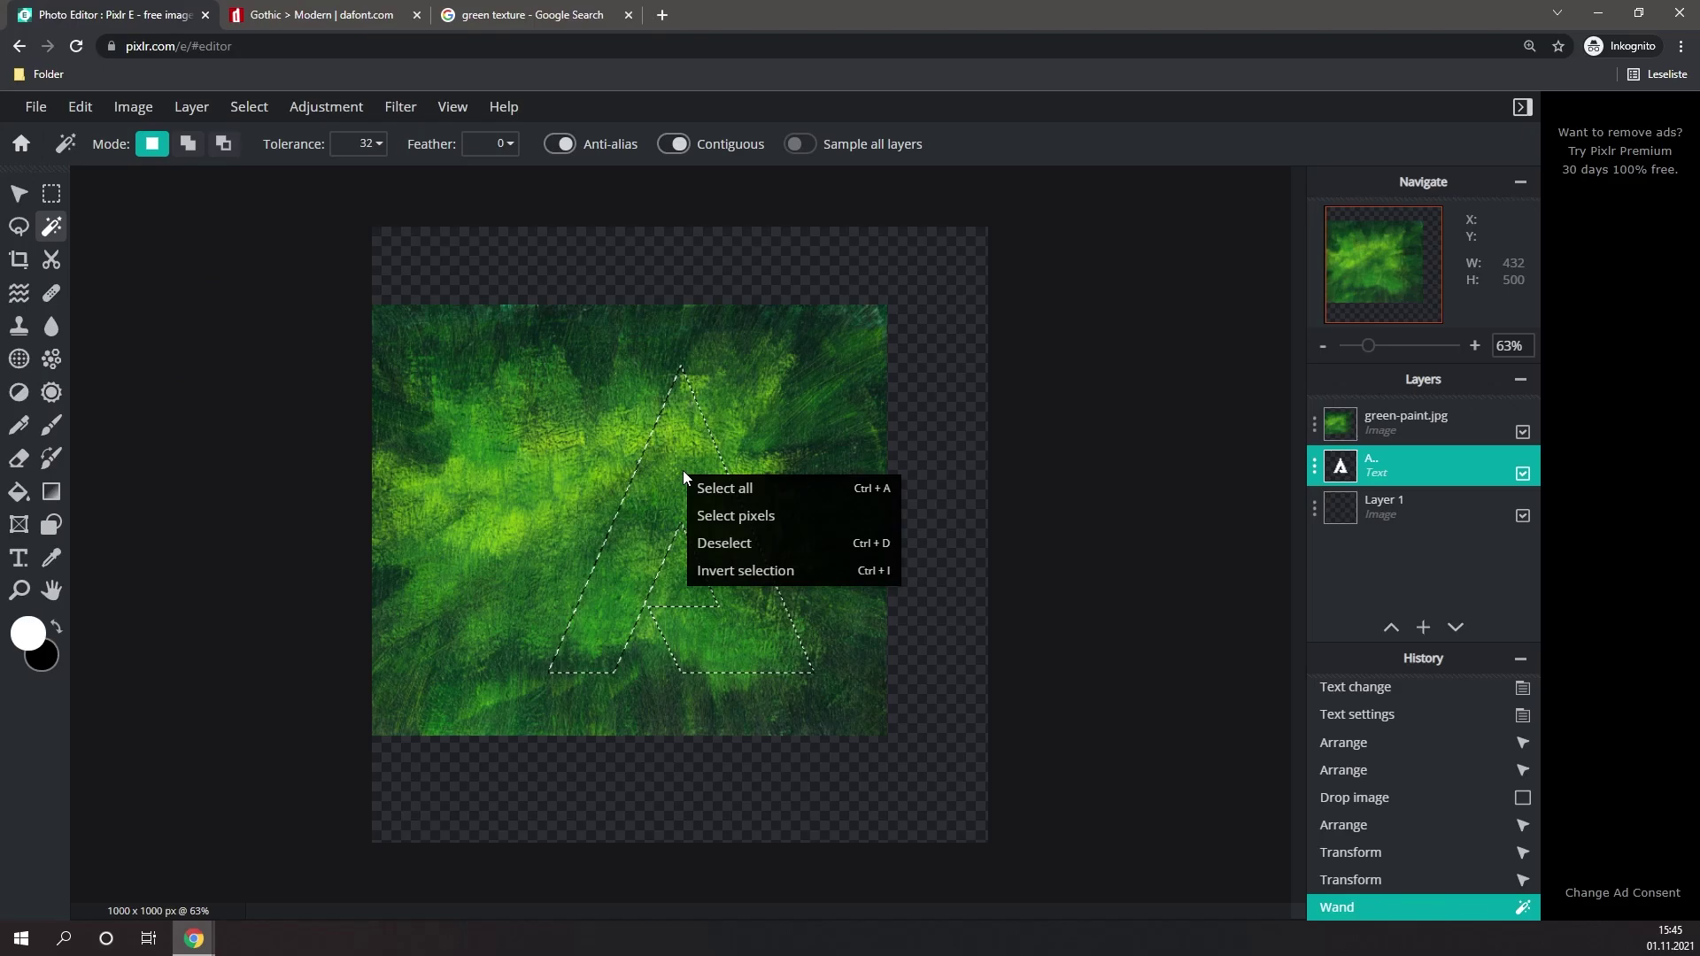
left_click(731, 571)
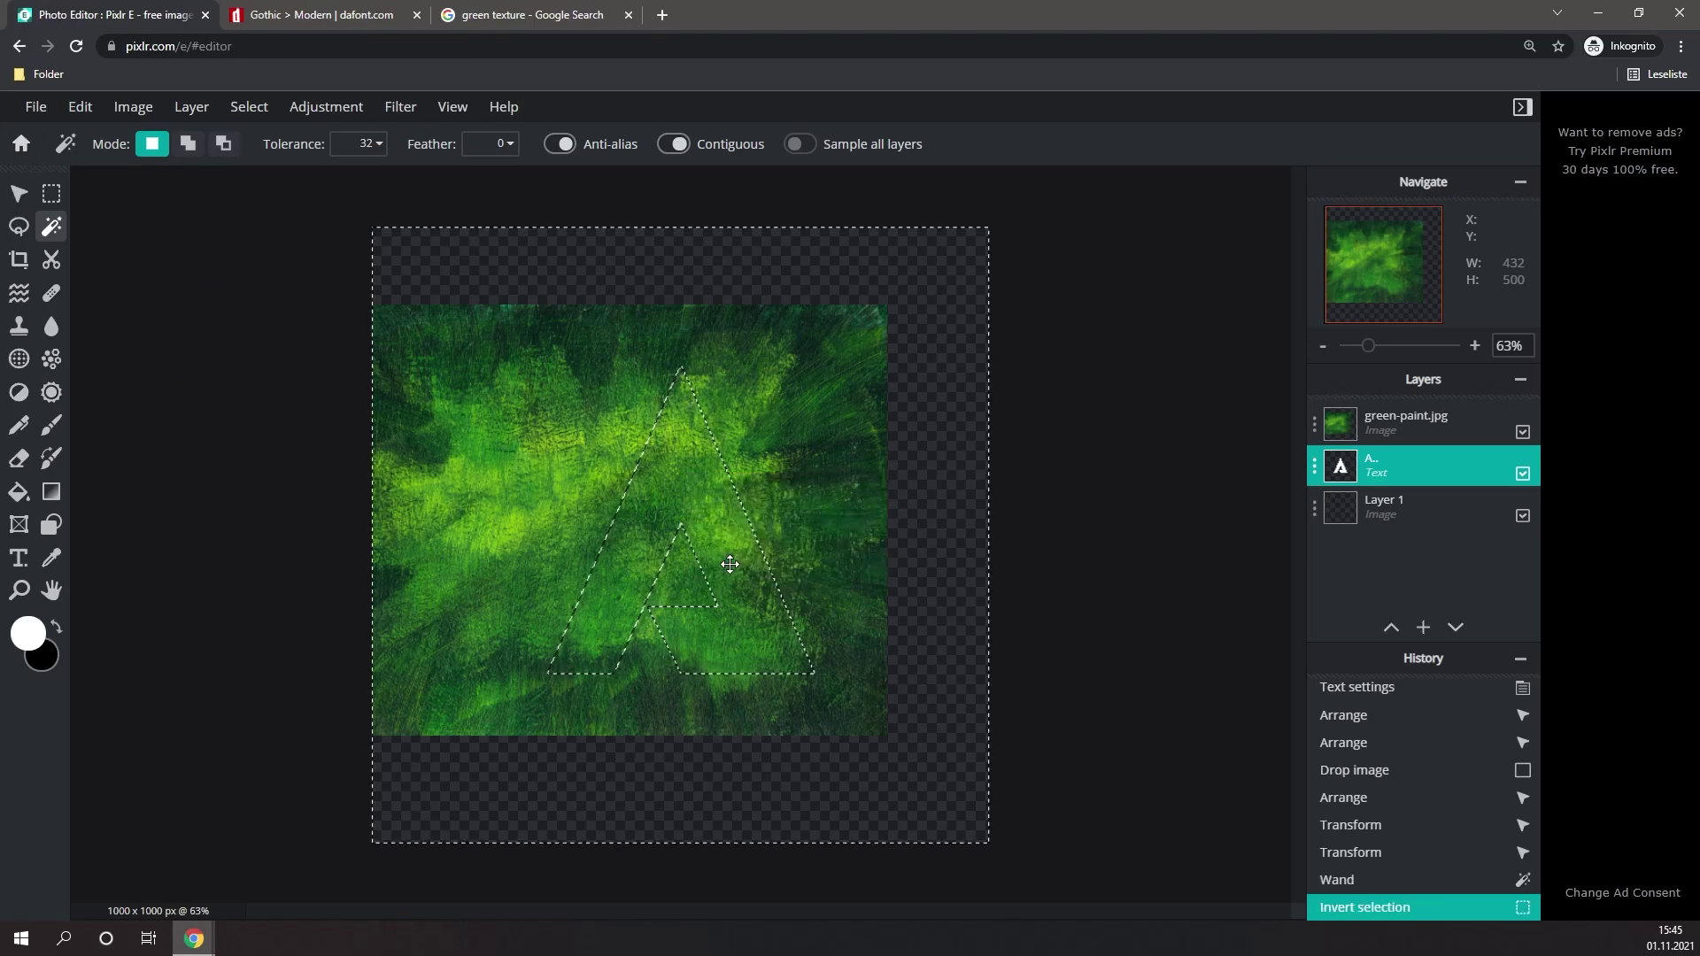
- Cut the green-paint.jpg texture outside the letter, leaving an A-shaped texture
left_click(1369, 424)
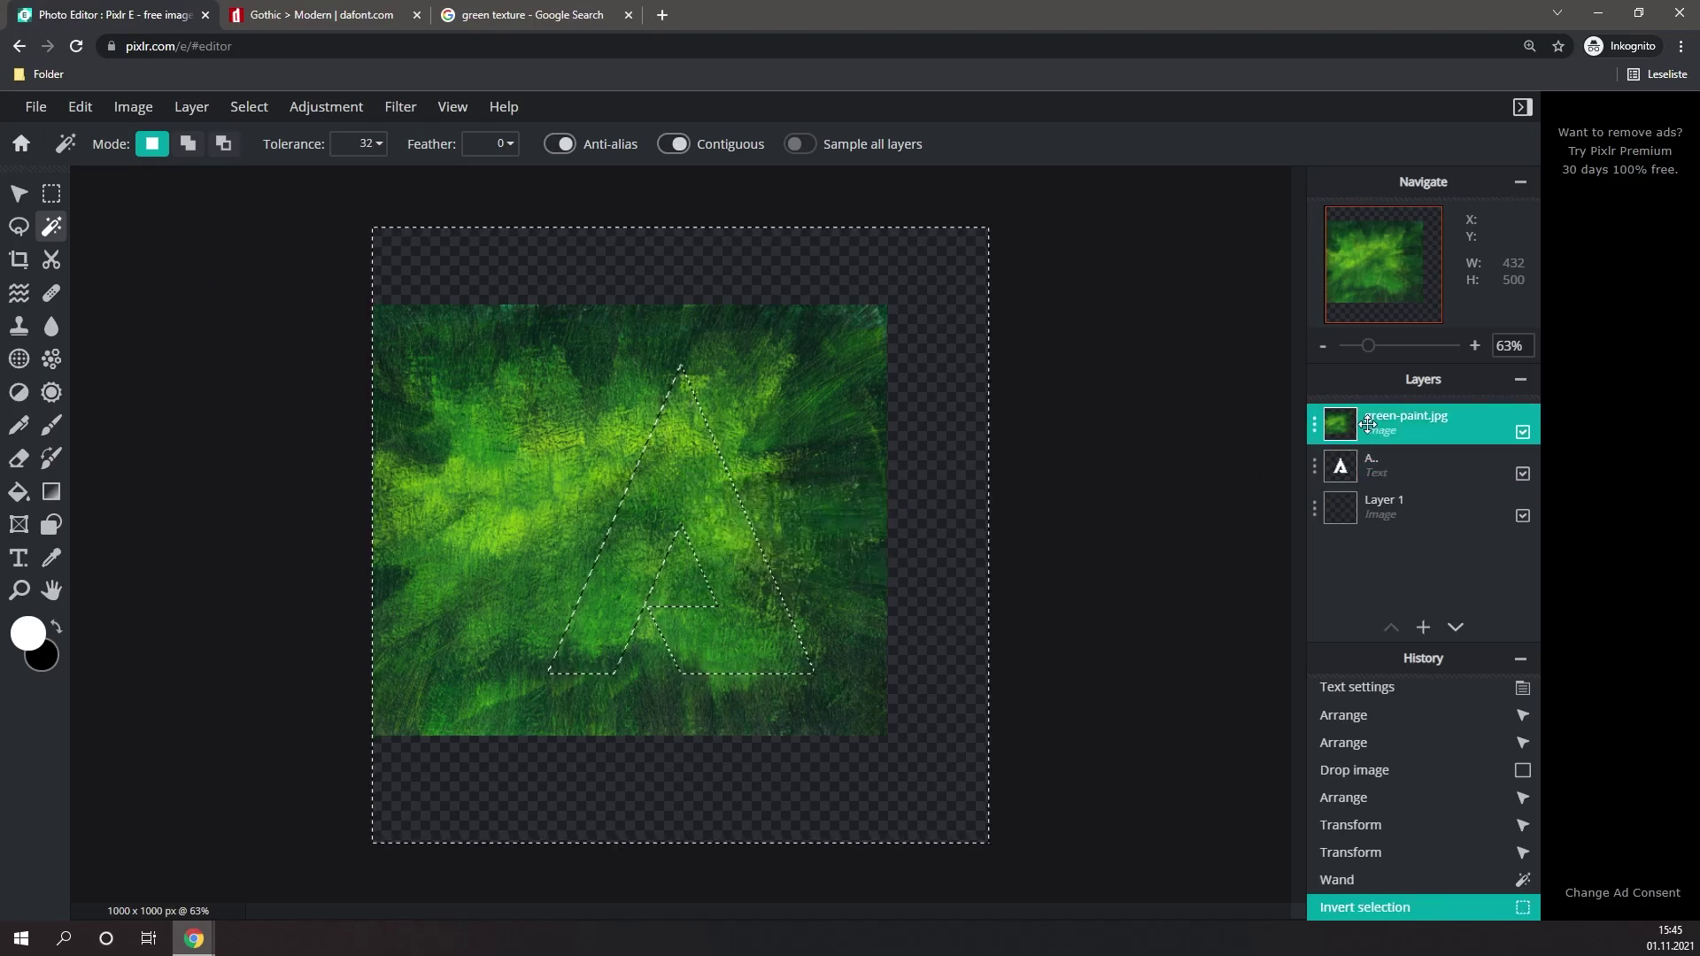
left_click(78, 112)
left_click(76, 195)
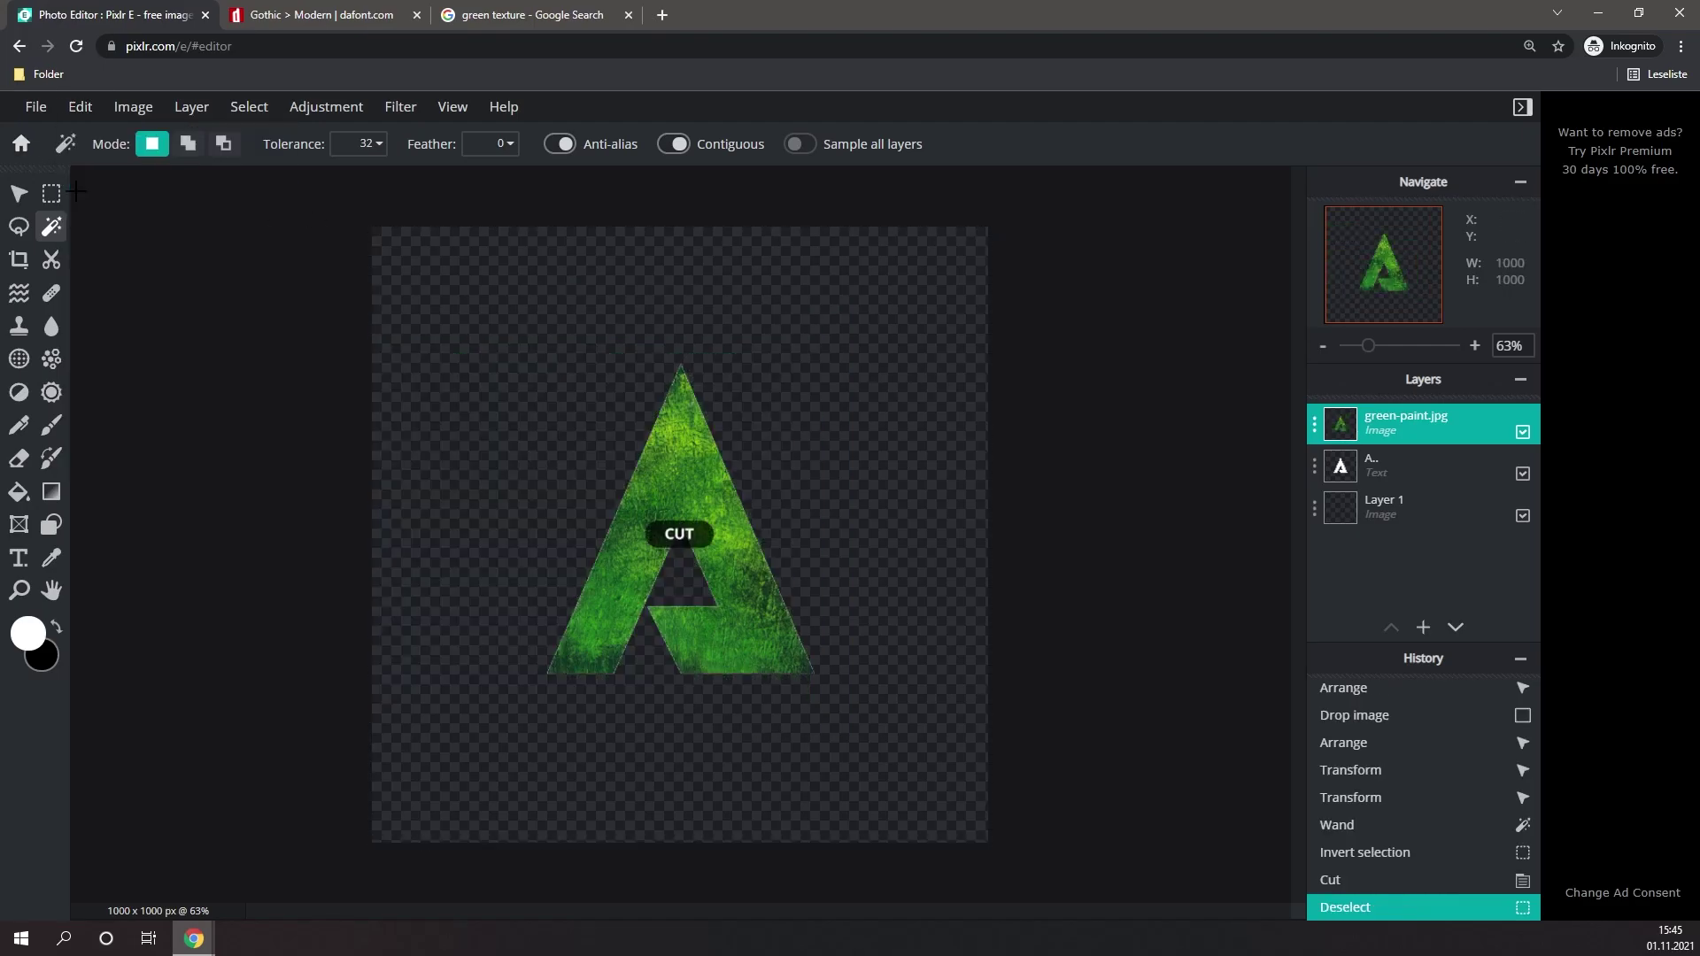
left_click(19, 193)
- Hide the white letter A text layer and nudge the textured A slightly left
left_click(908, 407)
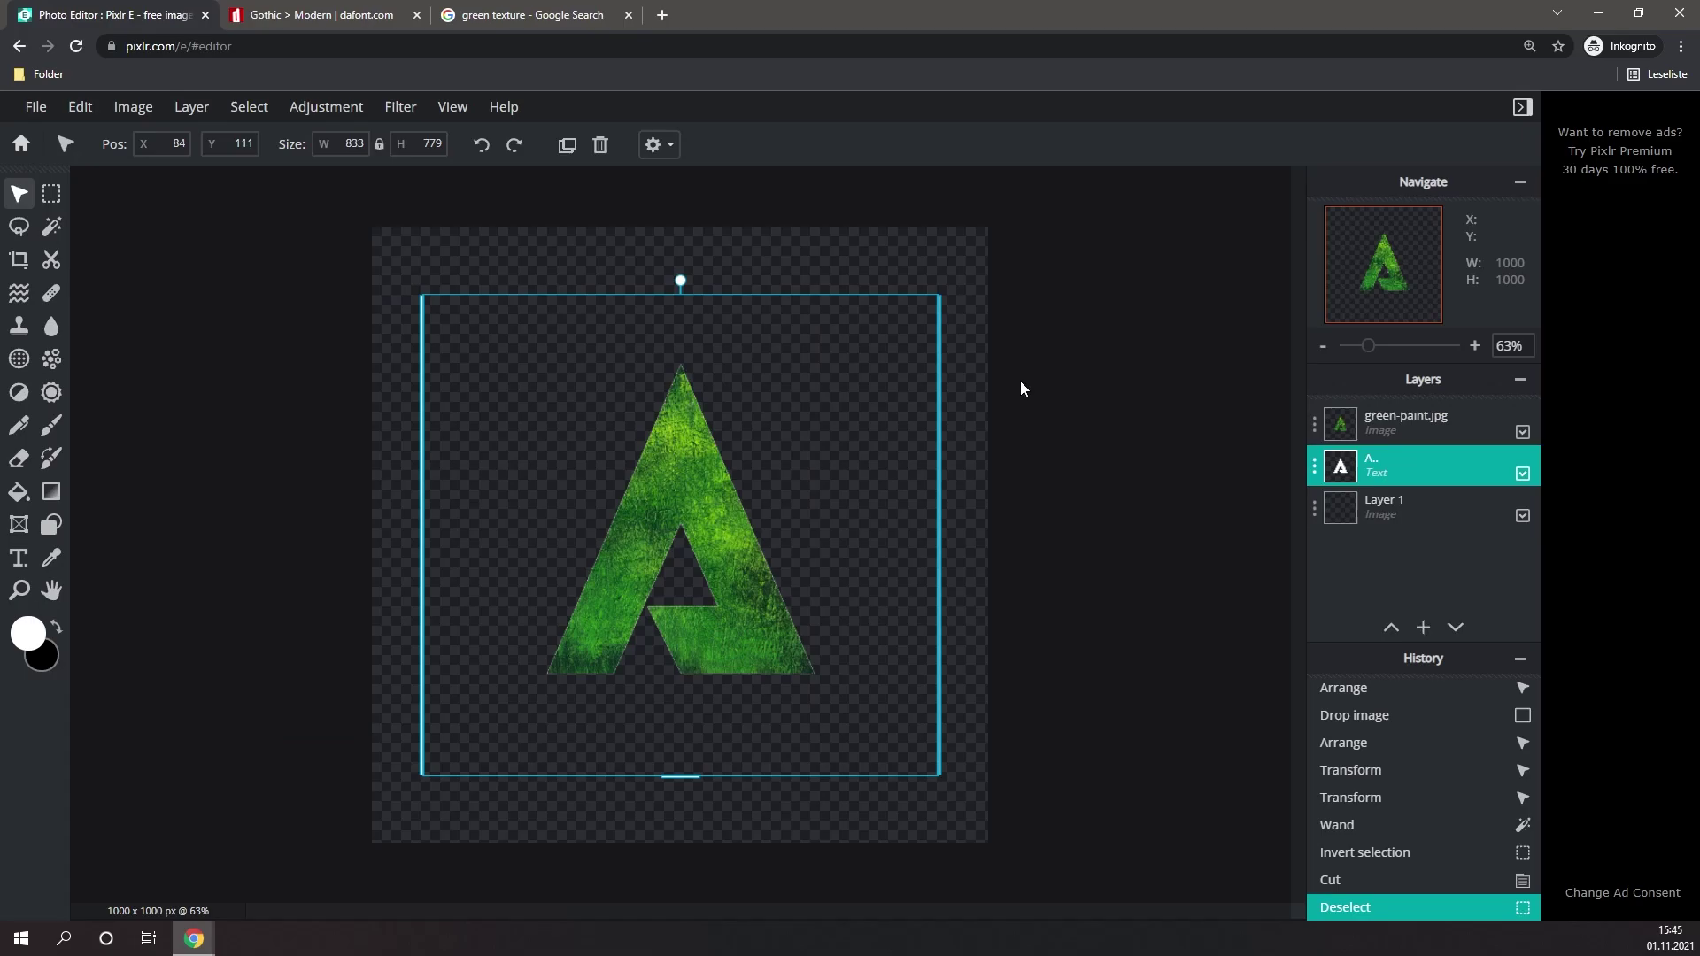
left_click(1021, 388)
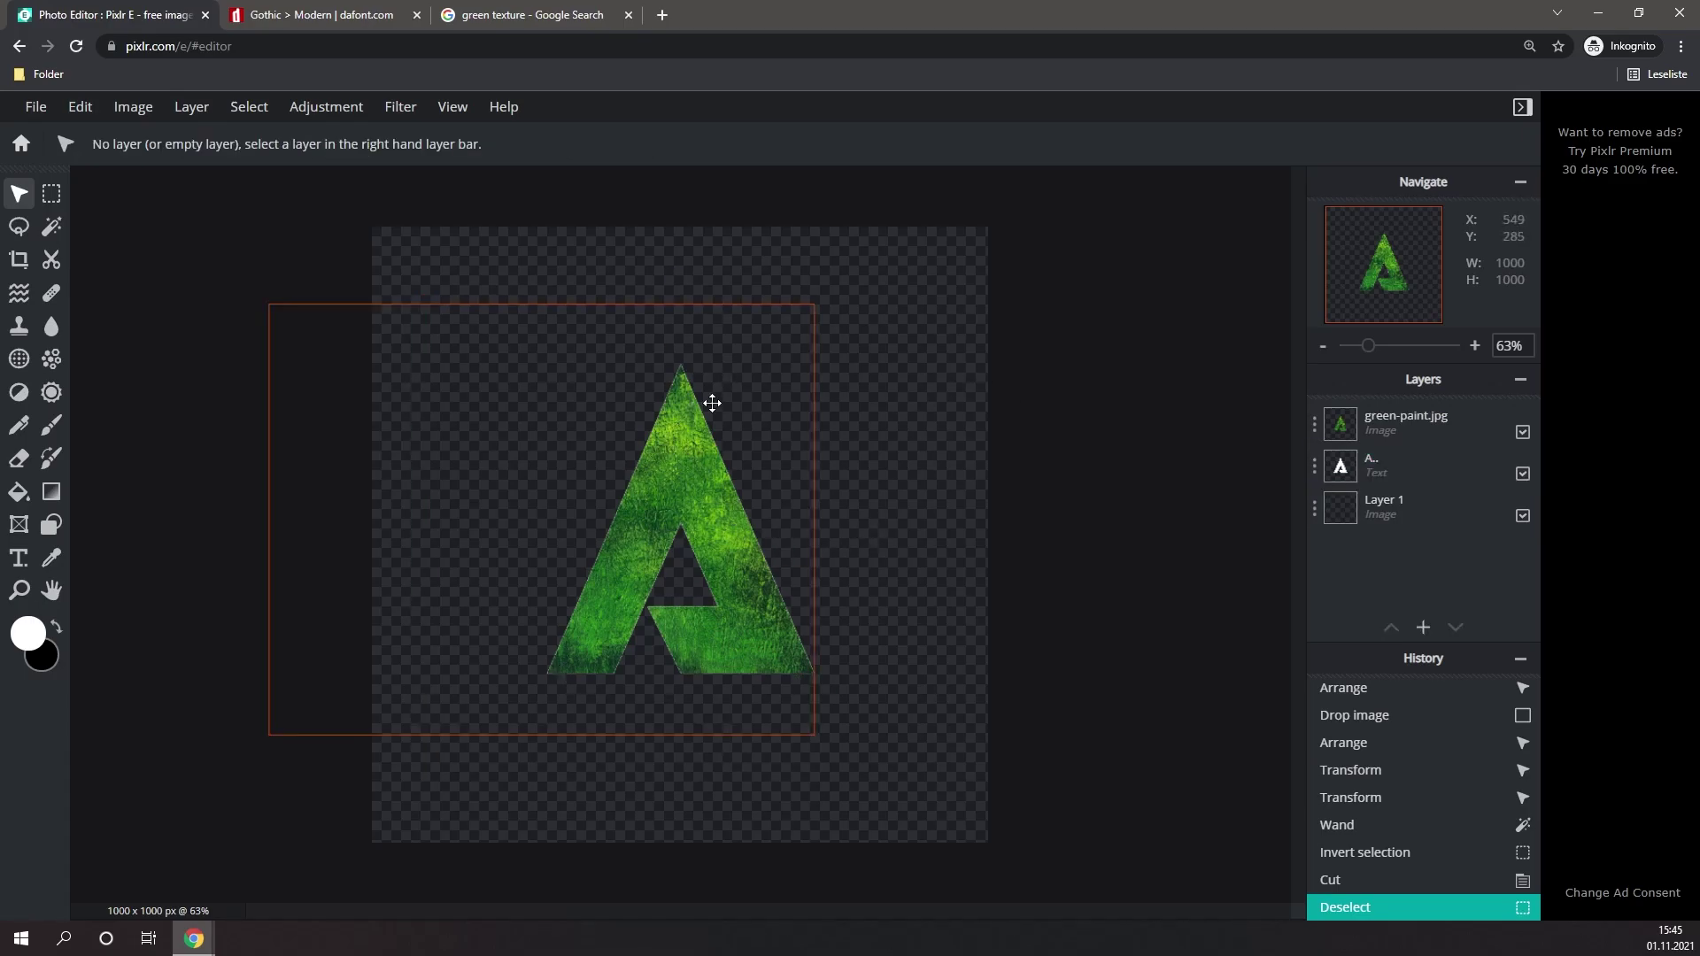
scroll(713, 403, "up", 2)
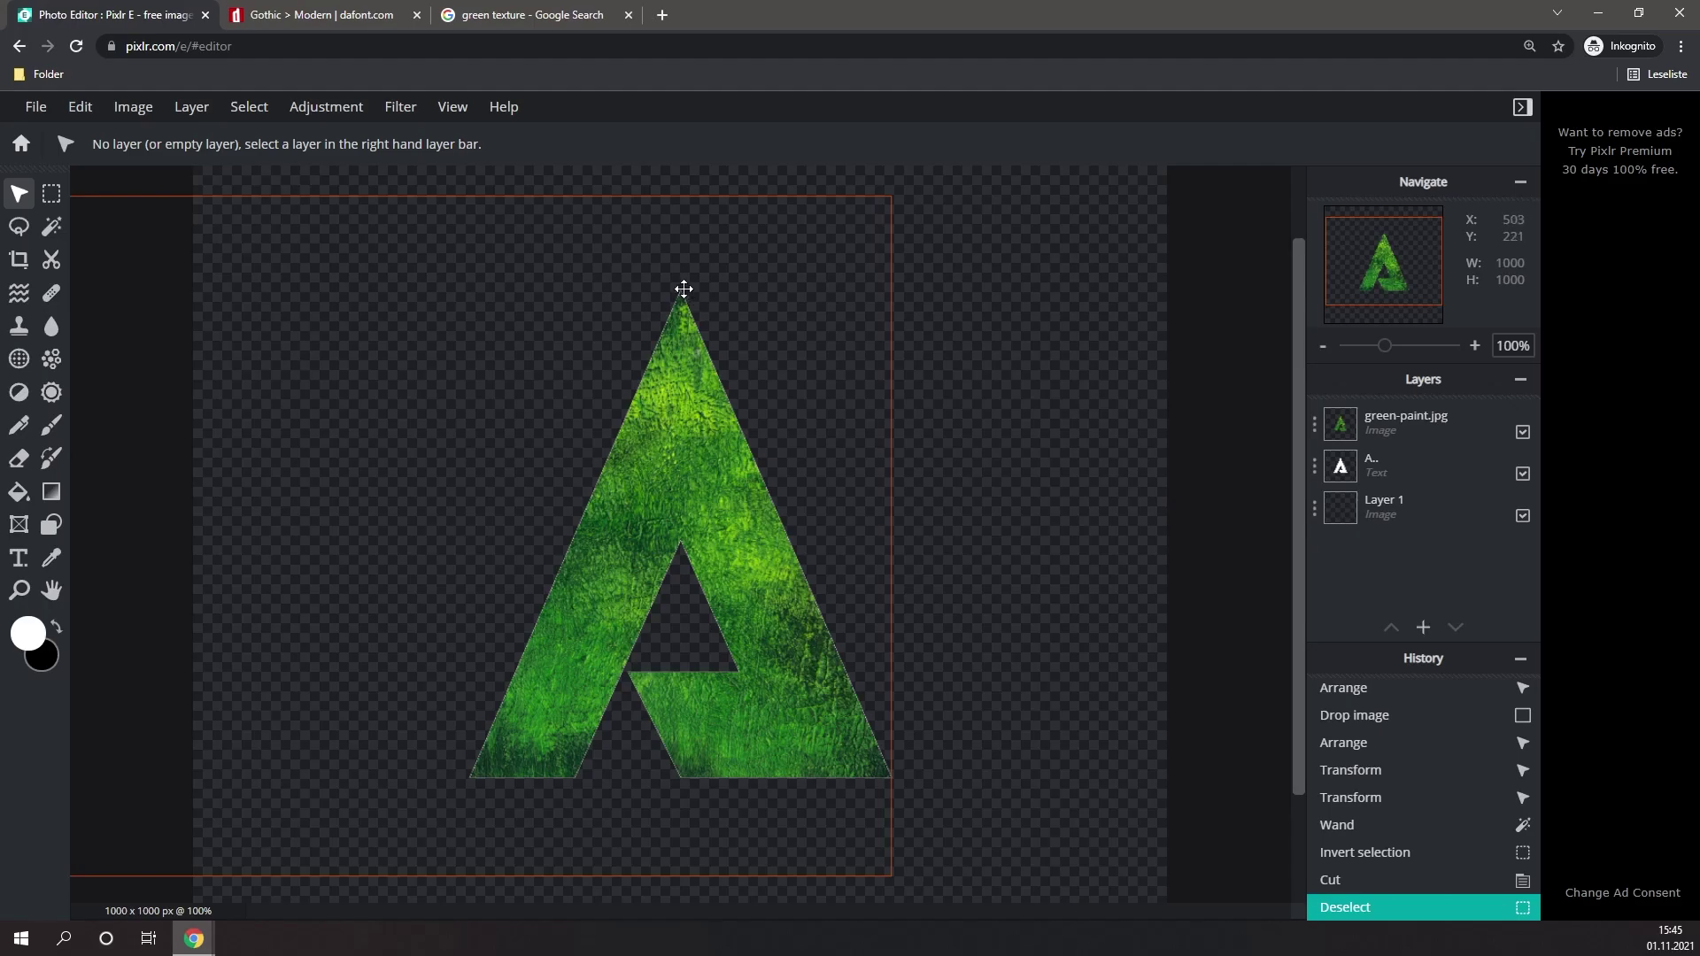
scroll(884, 721, "down", 2)
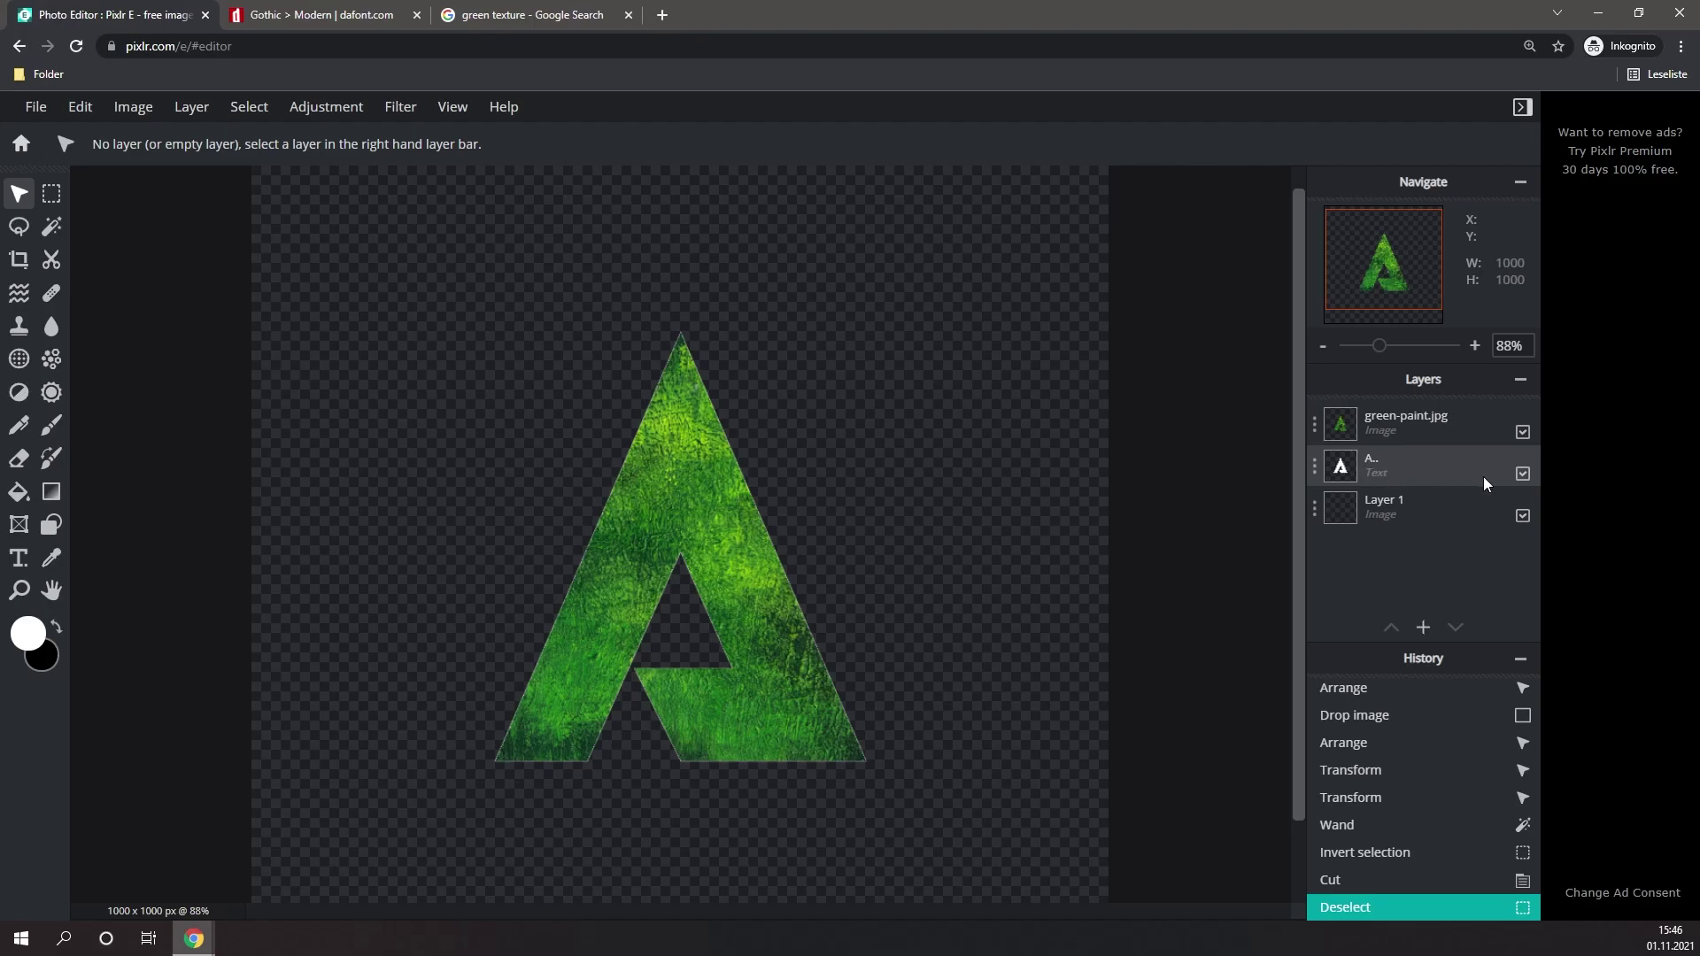
left_click(1523, 474)
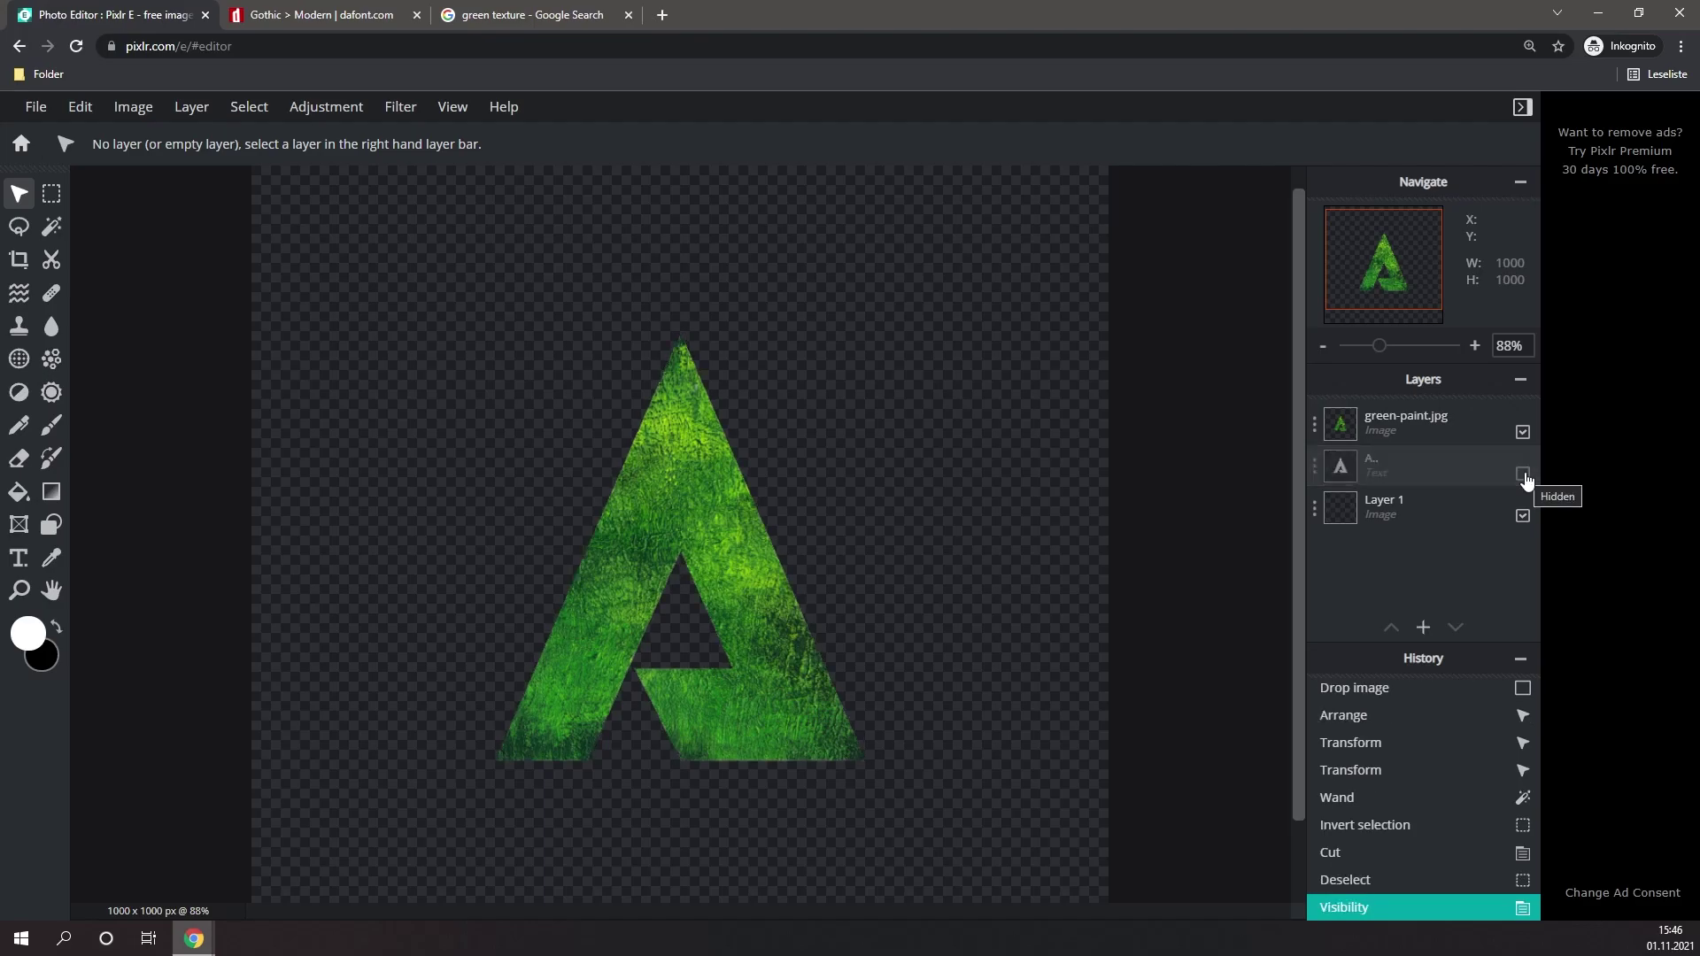
scroll(1089, 594, "down", 1)
scroll(1090, 592, "down", 1)
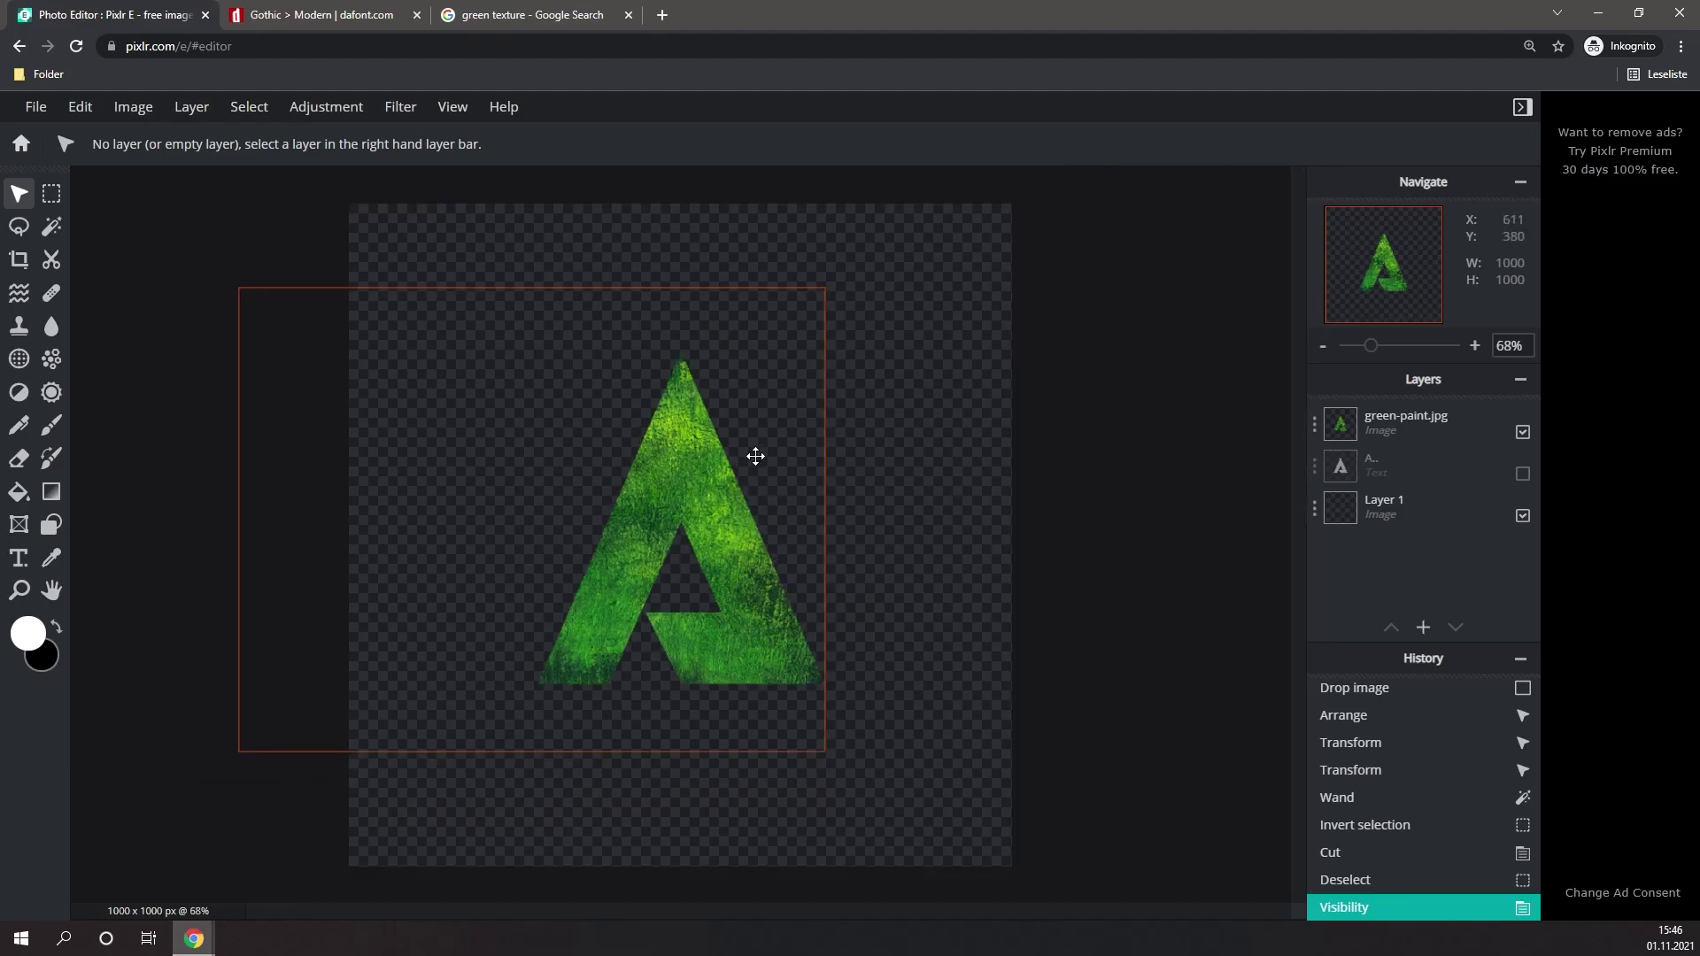
left_click_drag(755, 455, 736, 457)
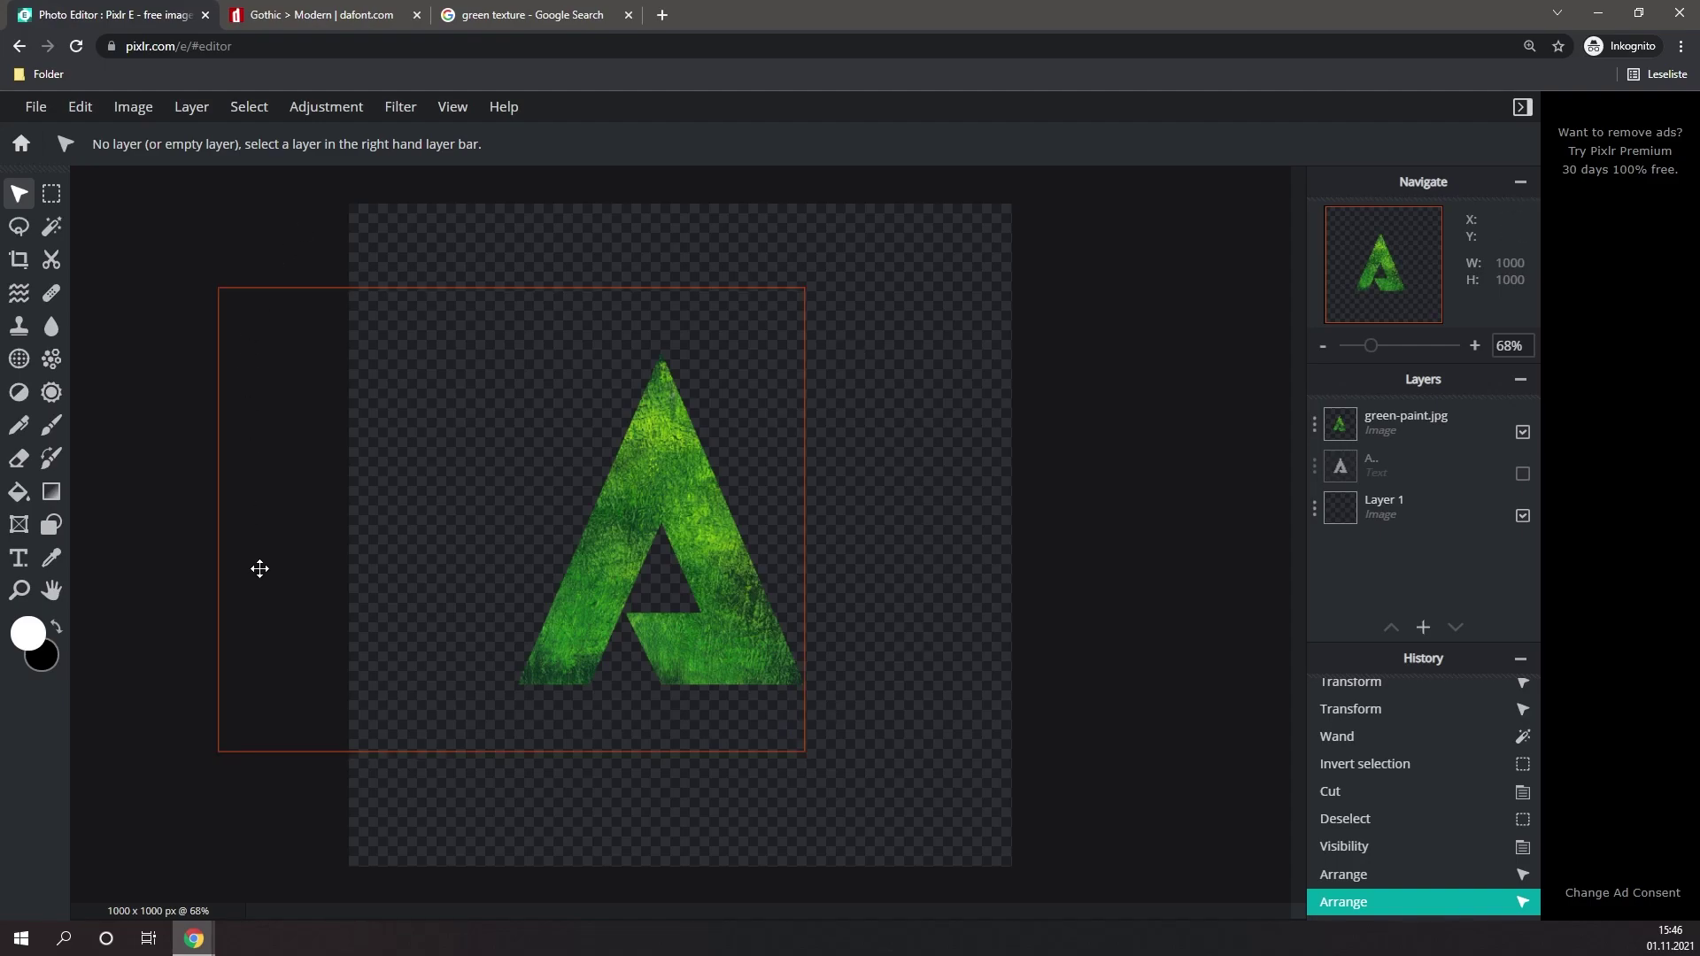
- Marquee-cut the leftover green strip on the left, then centre the green A on the canvas
left_click_drag(406, 554, 608, 539)
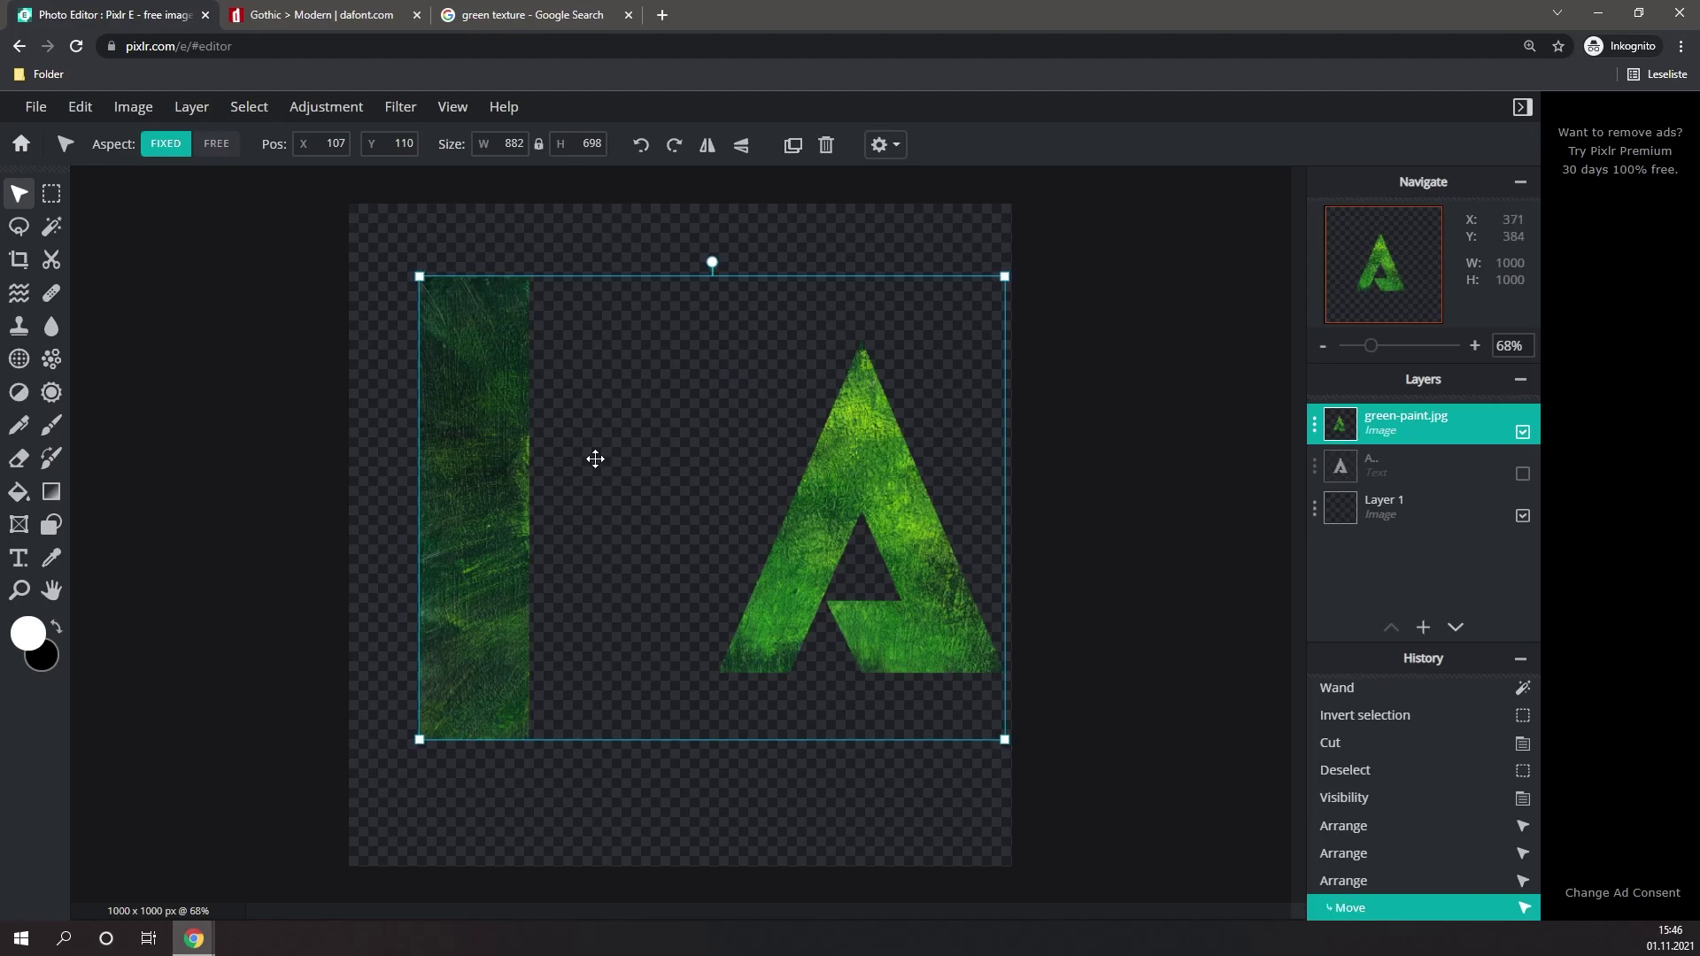
left_click(265, 319)
left_click(51, 193)
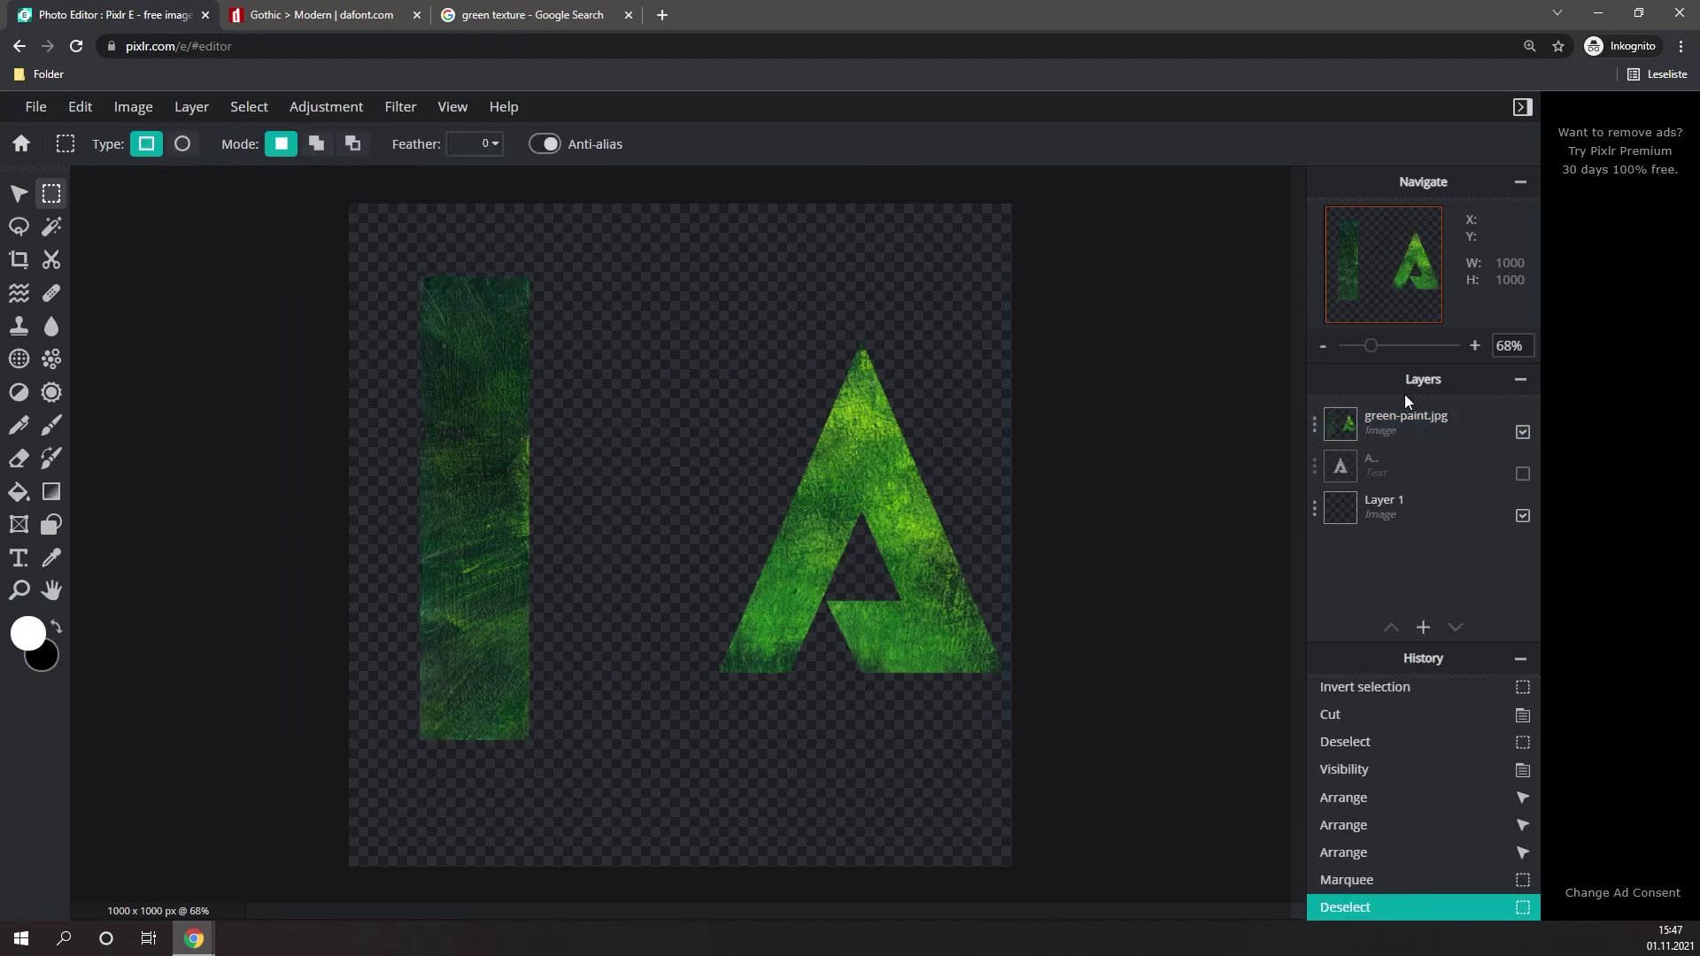
left_click(1397, 421)
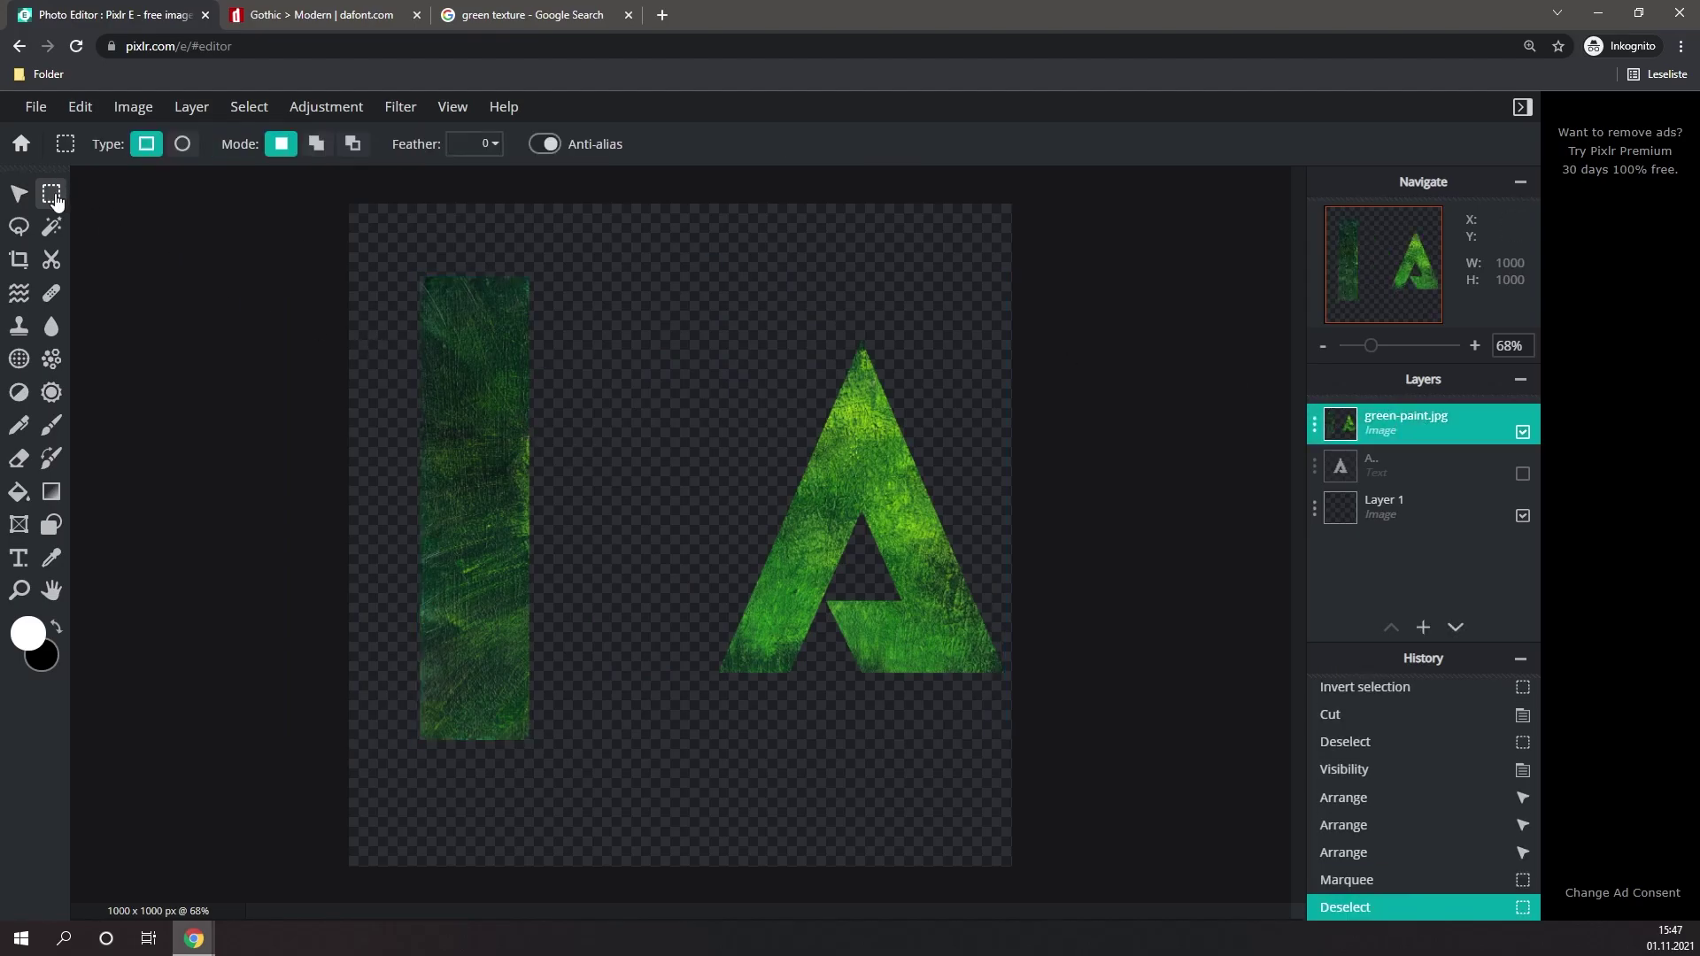
left_click_drag(399, 245, 593, 769)
left_click(78, 108)
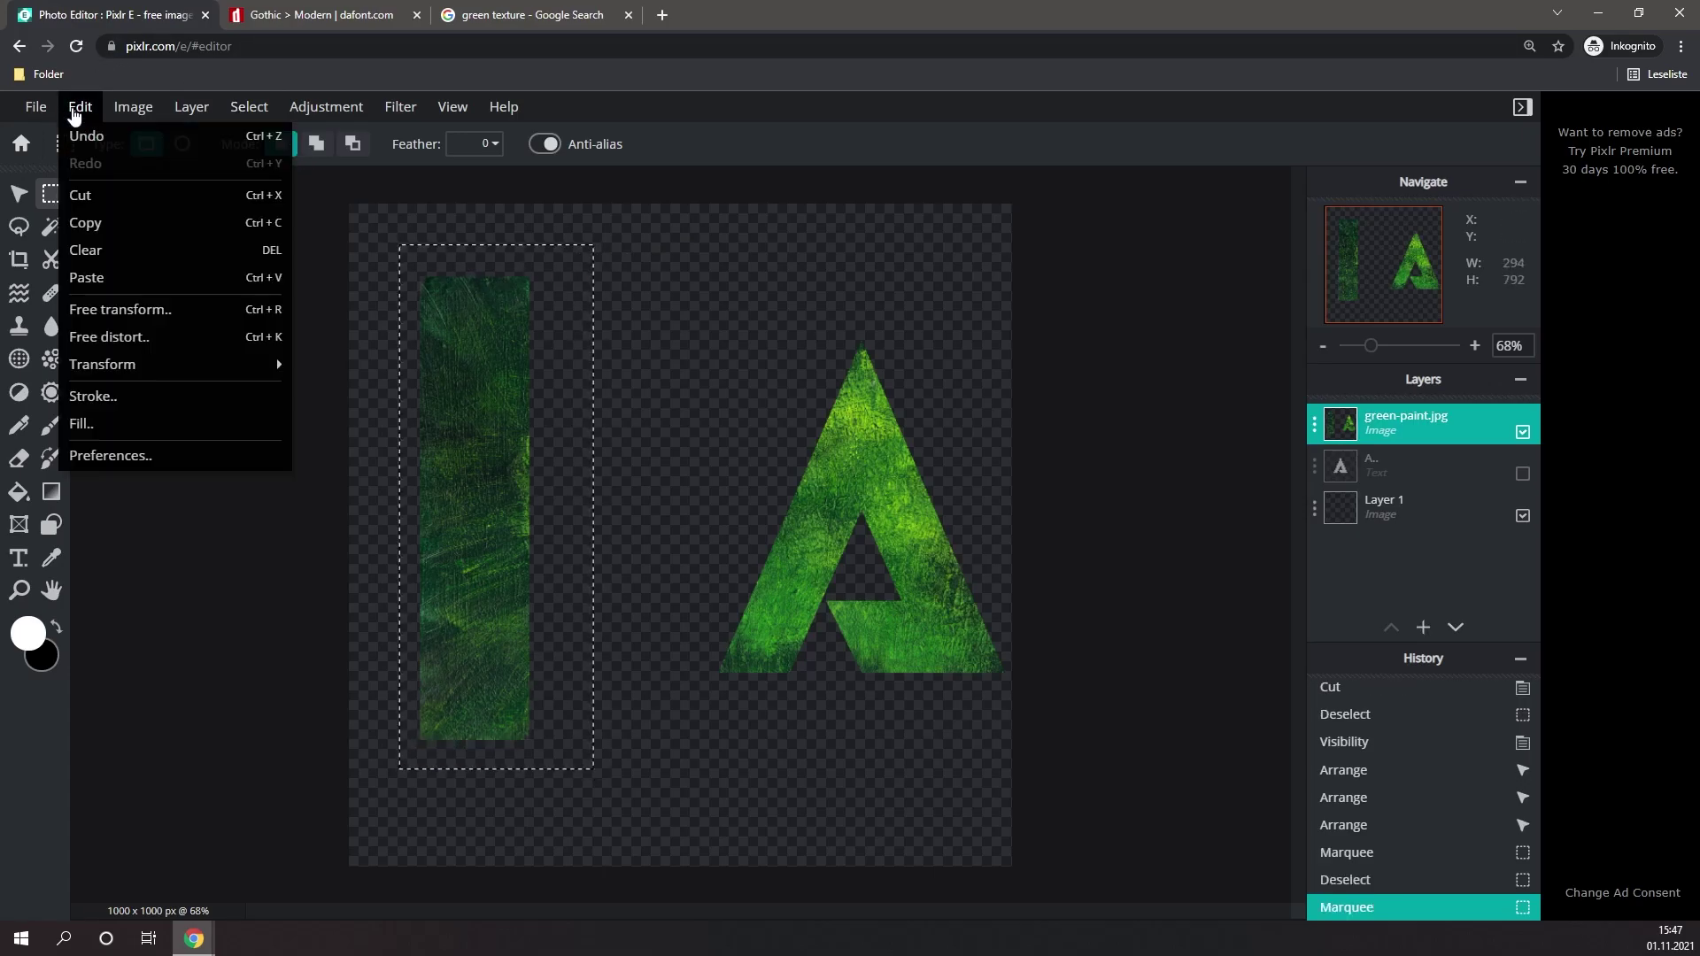
left_click(109, 196)
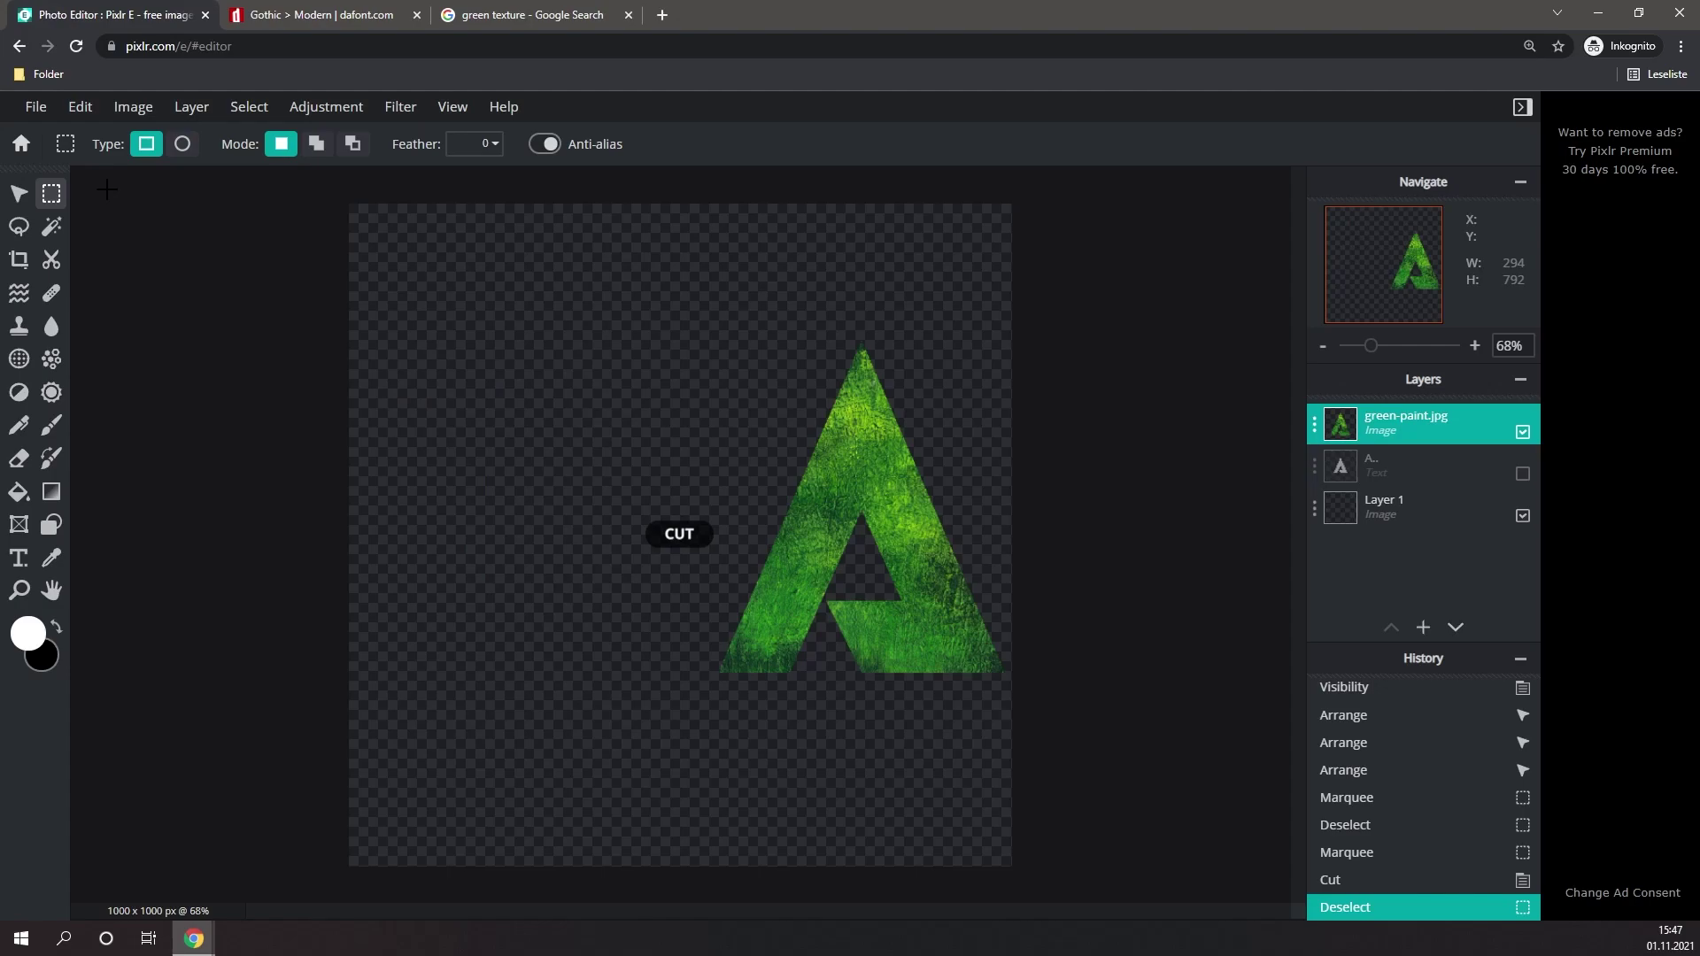
left_click(19, 194)
left_click_drag(870, 462, 691, 479)
- Search Google Images for 'galaxy background'
left_click(1048, 470)
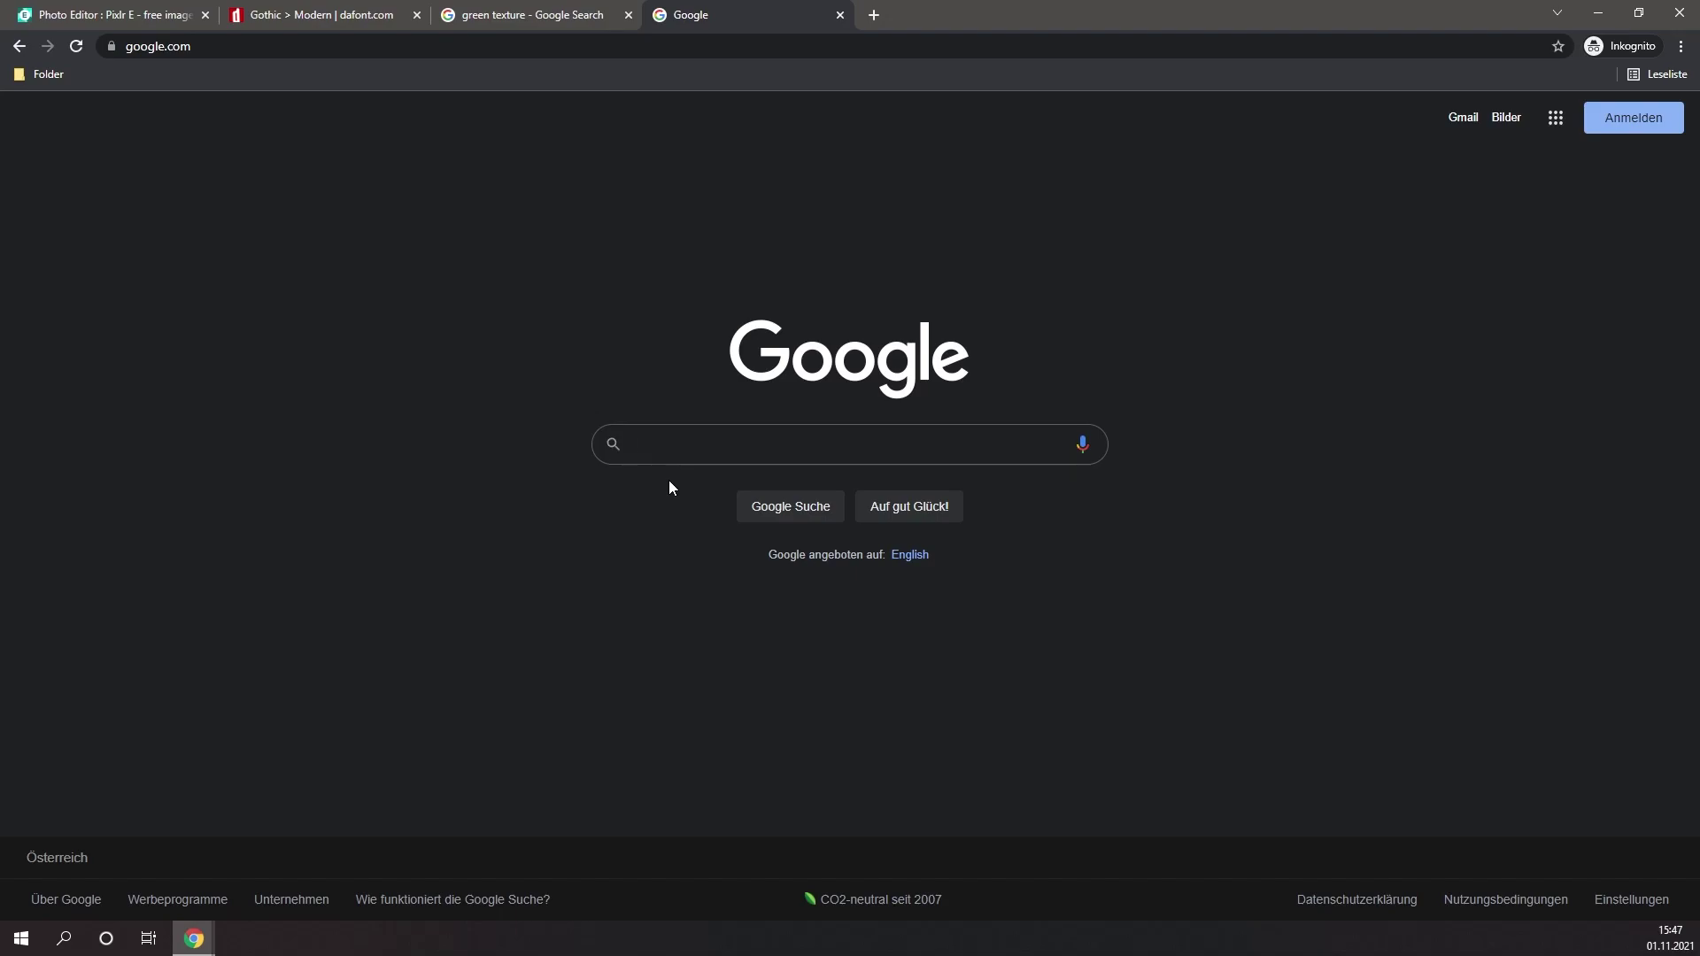
type("galaxy backgrou")
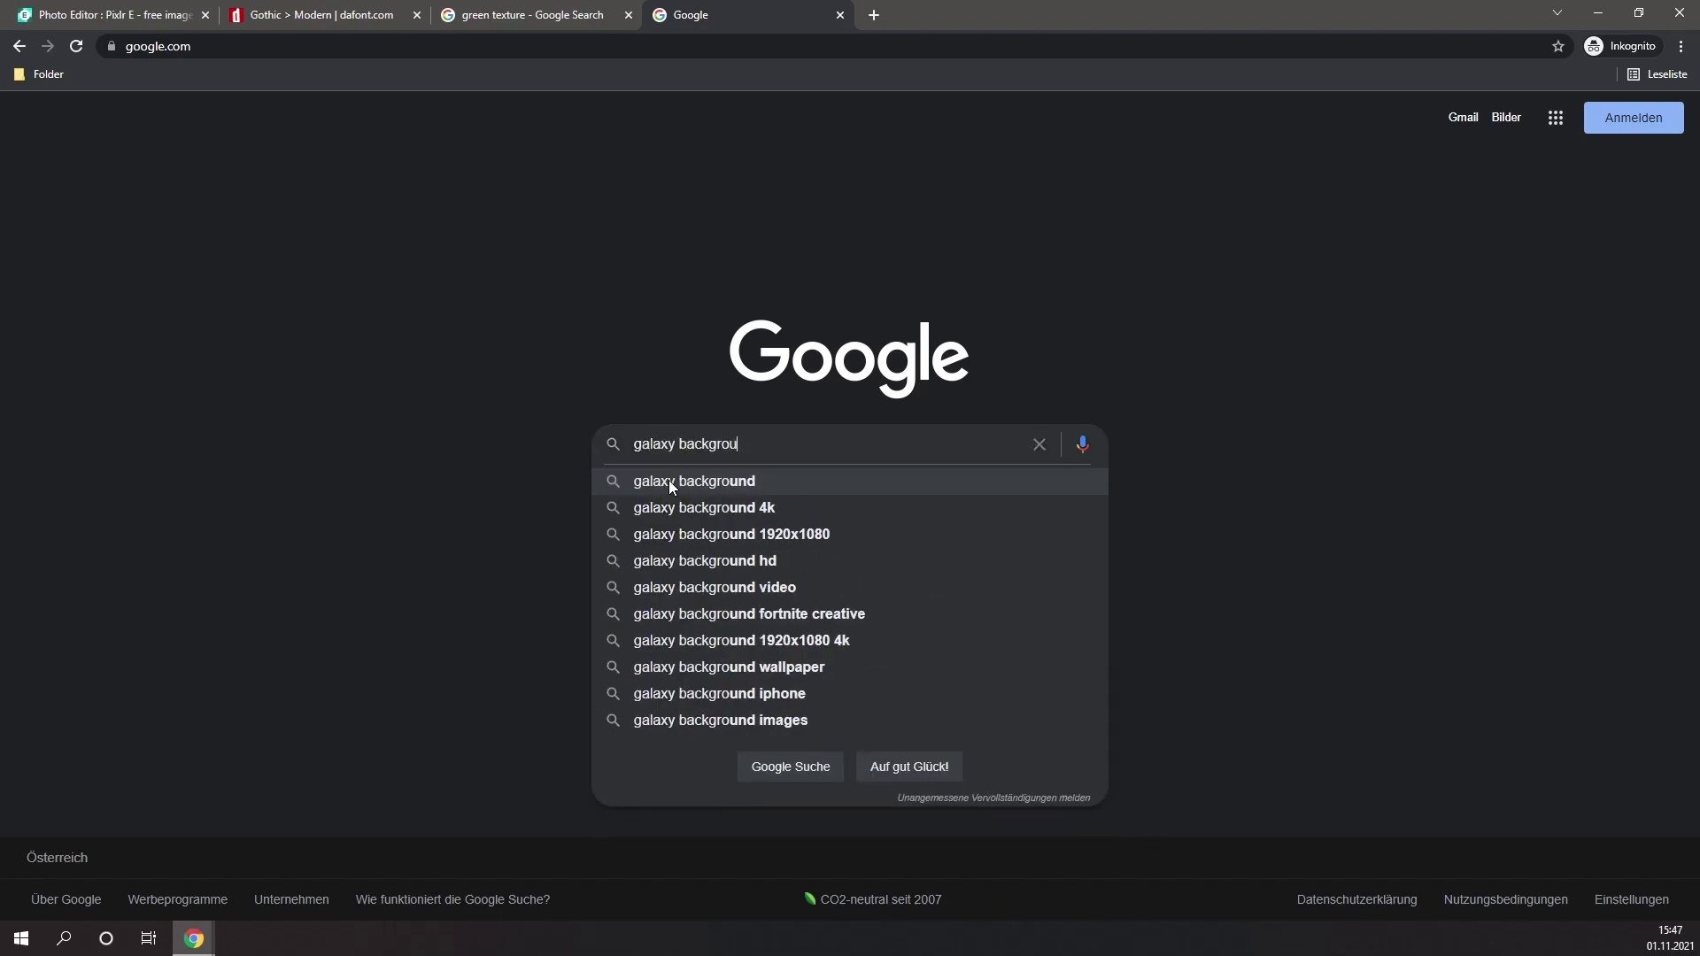
type("nd")
key("Return")
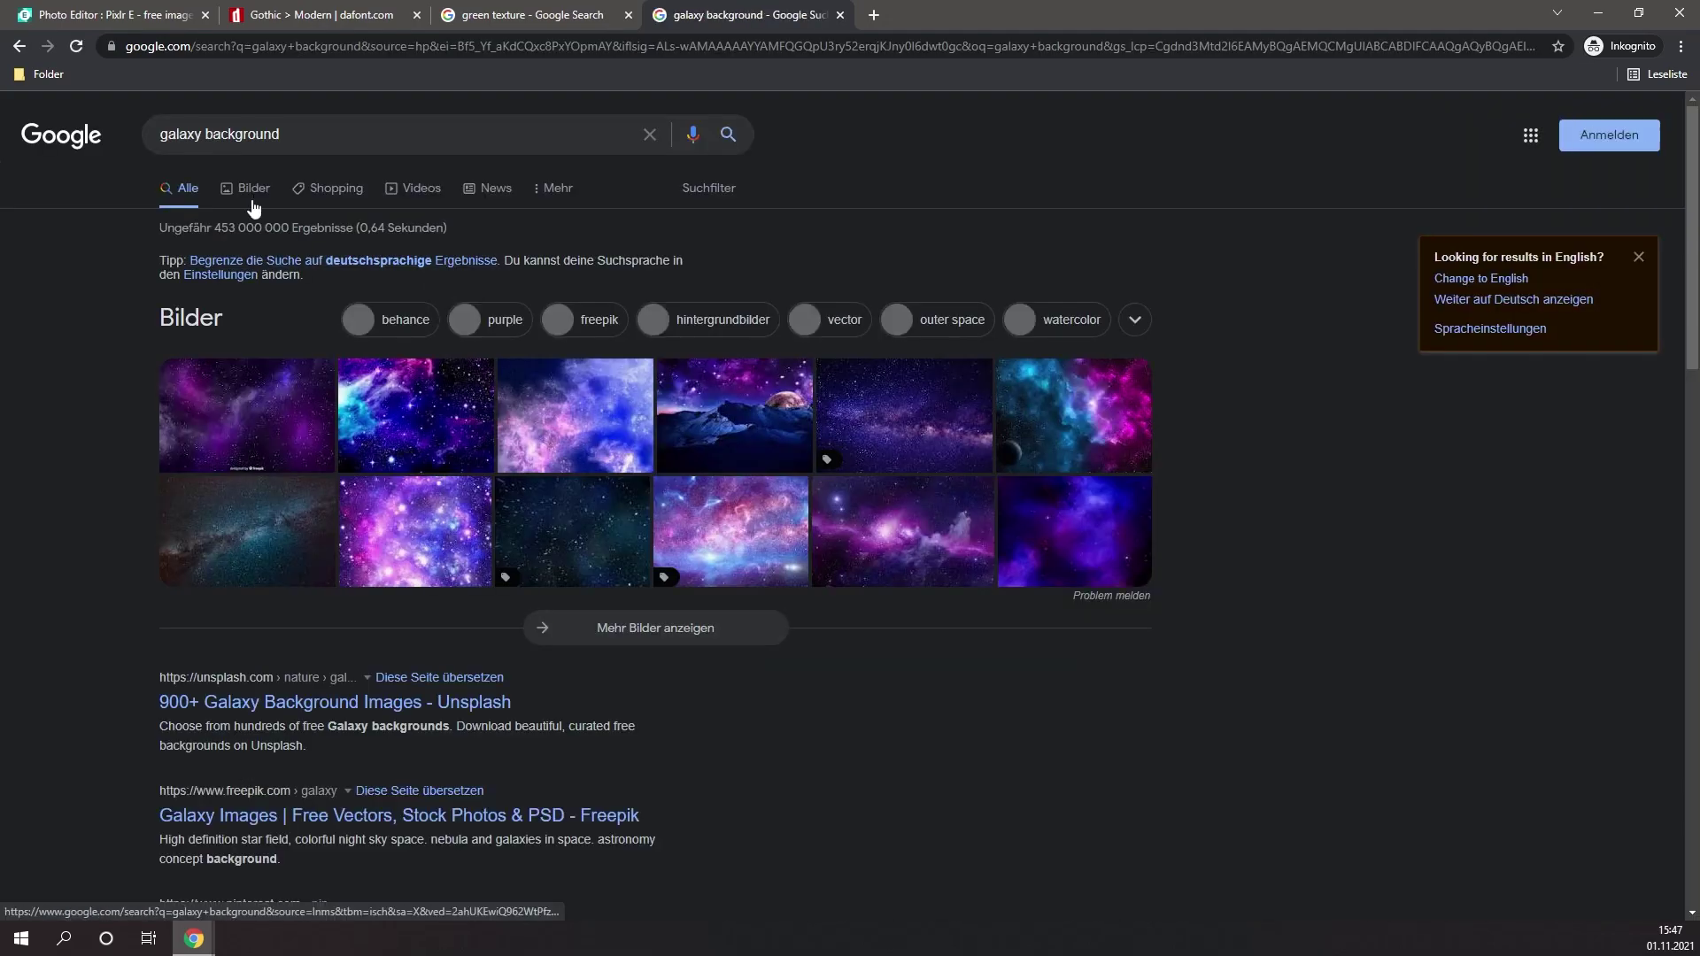
left_click(243, 187)
scroll(822, 686, "down", 9)
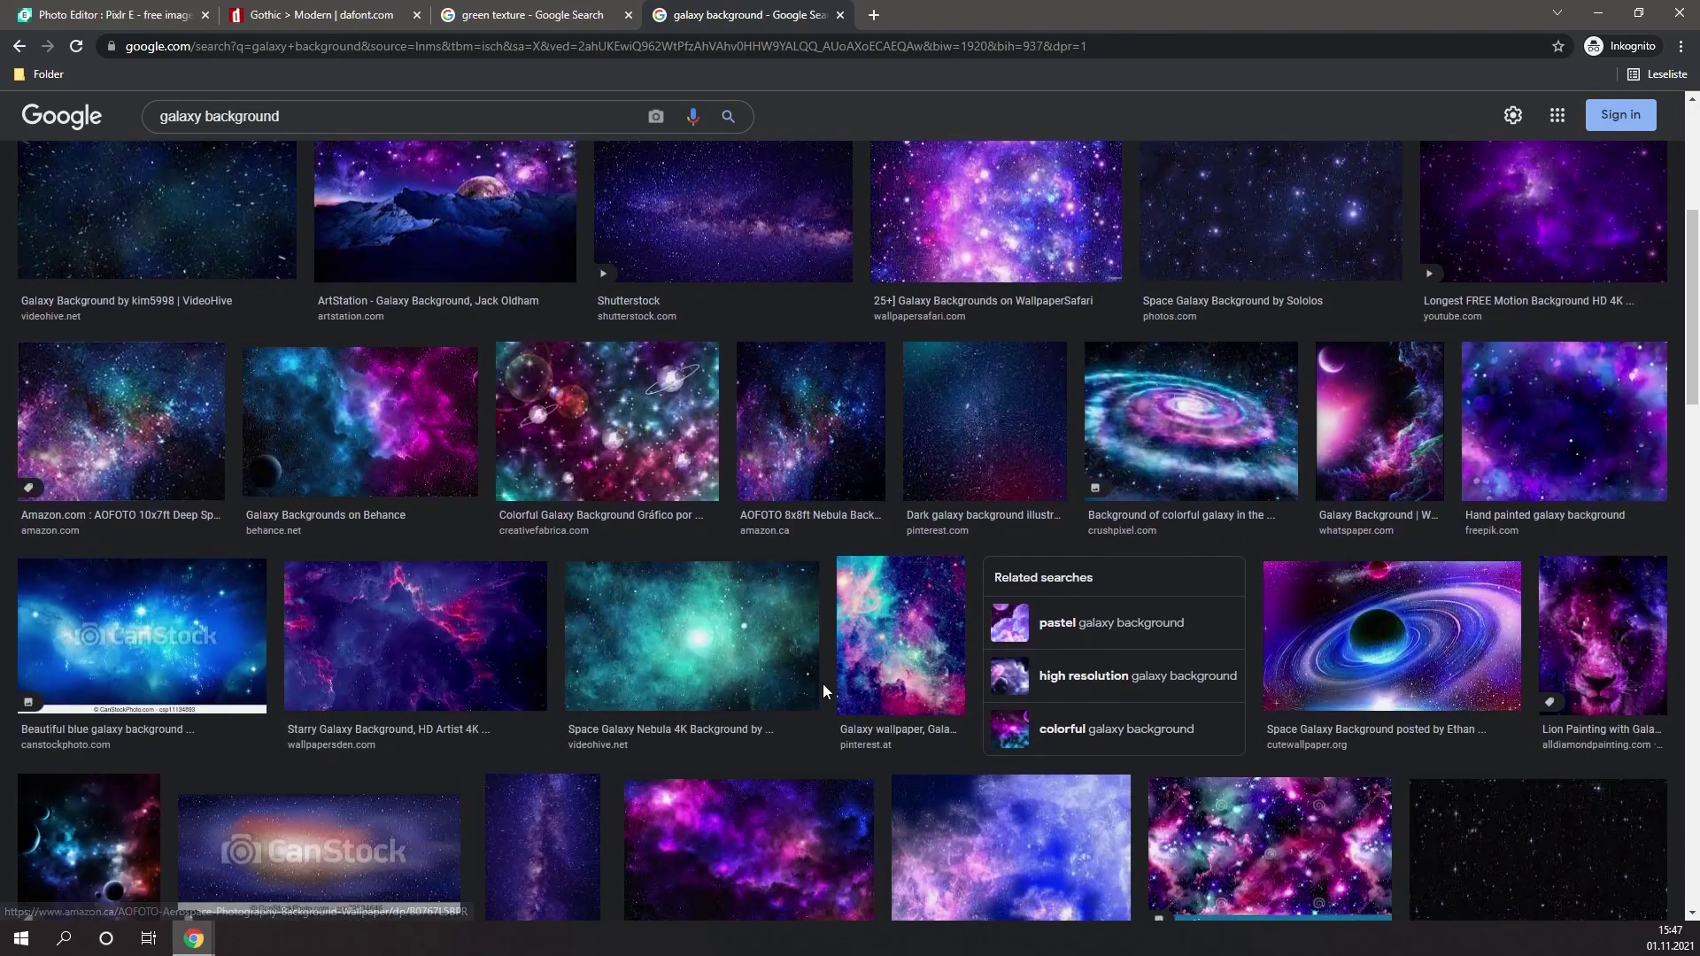
- Save a blue galaxy image to the computer via 'Bild speichern unter...'
left_click(469, 780)
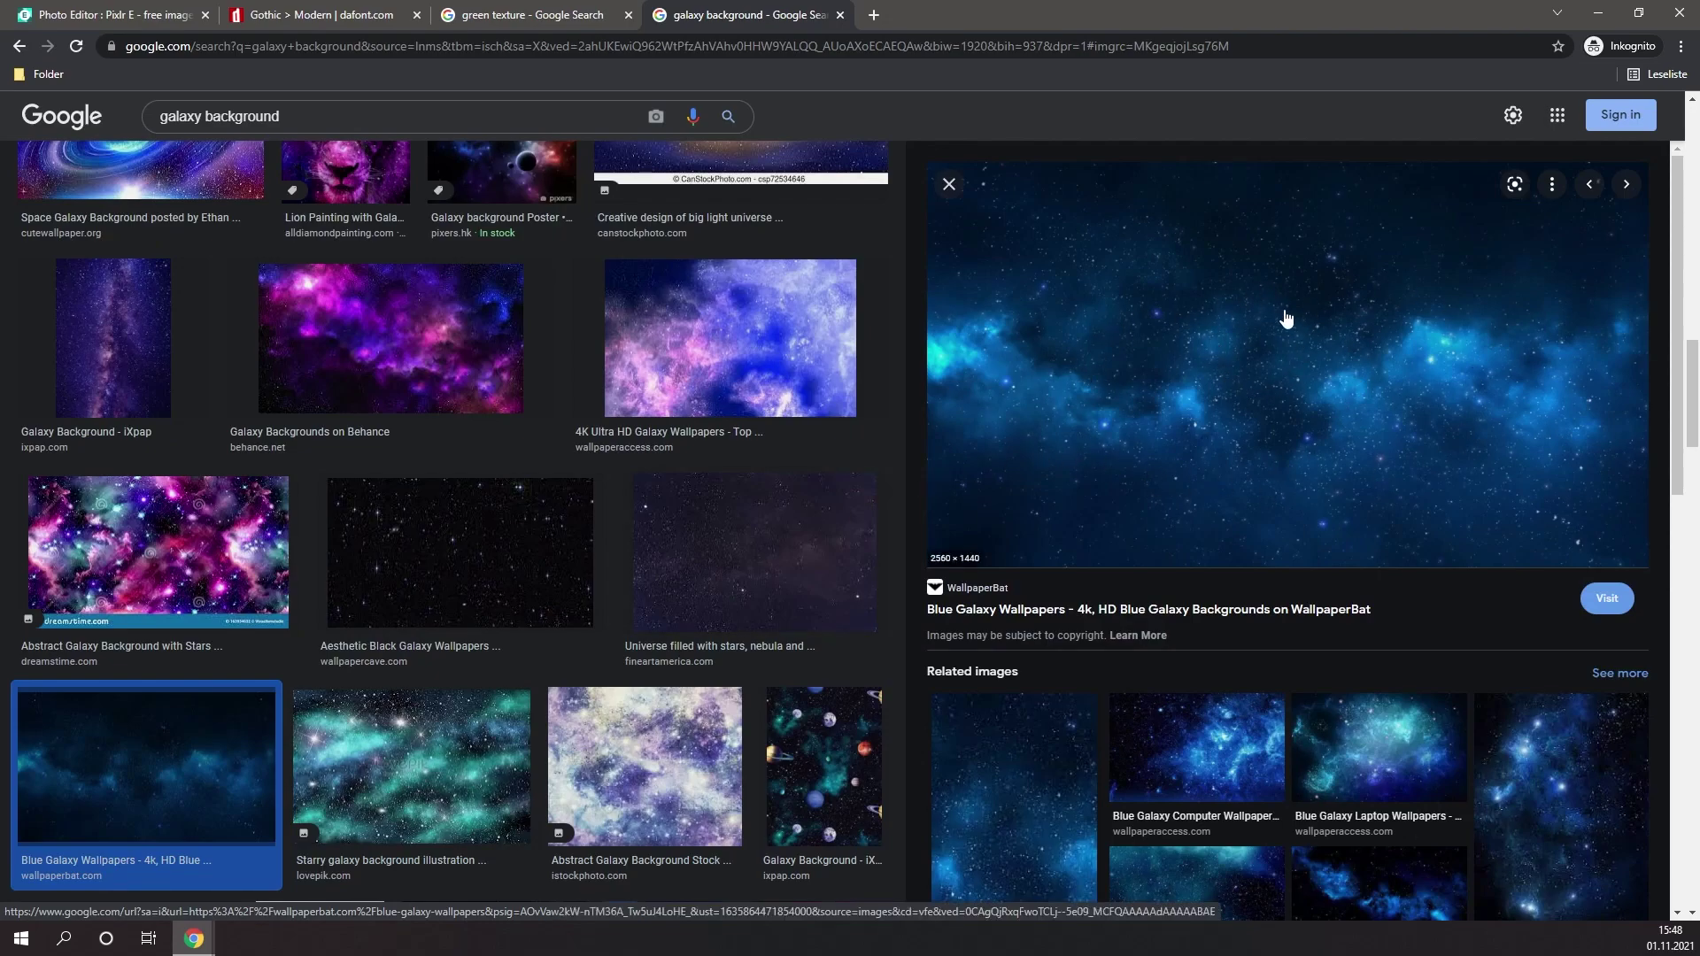
right_click(1144, 349)
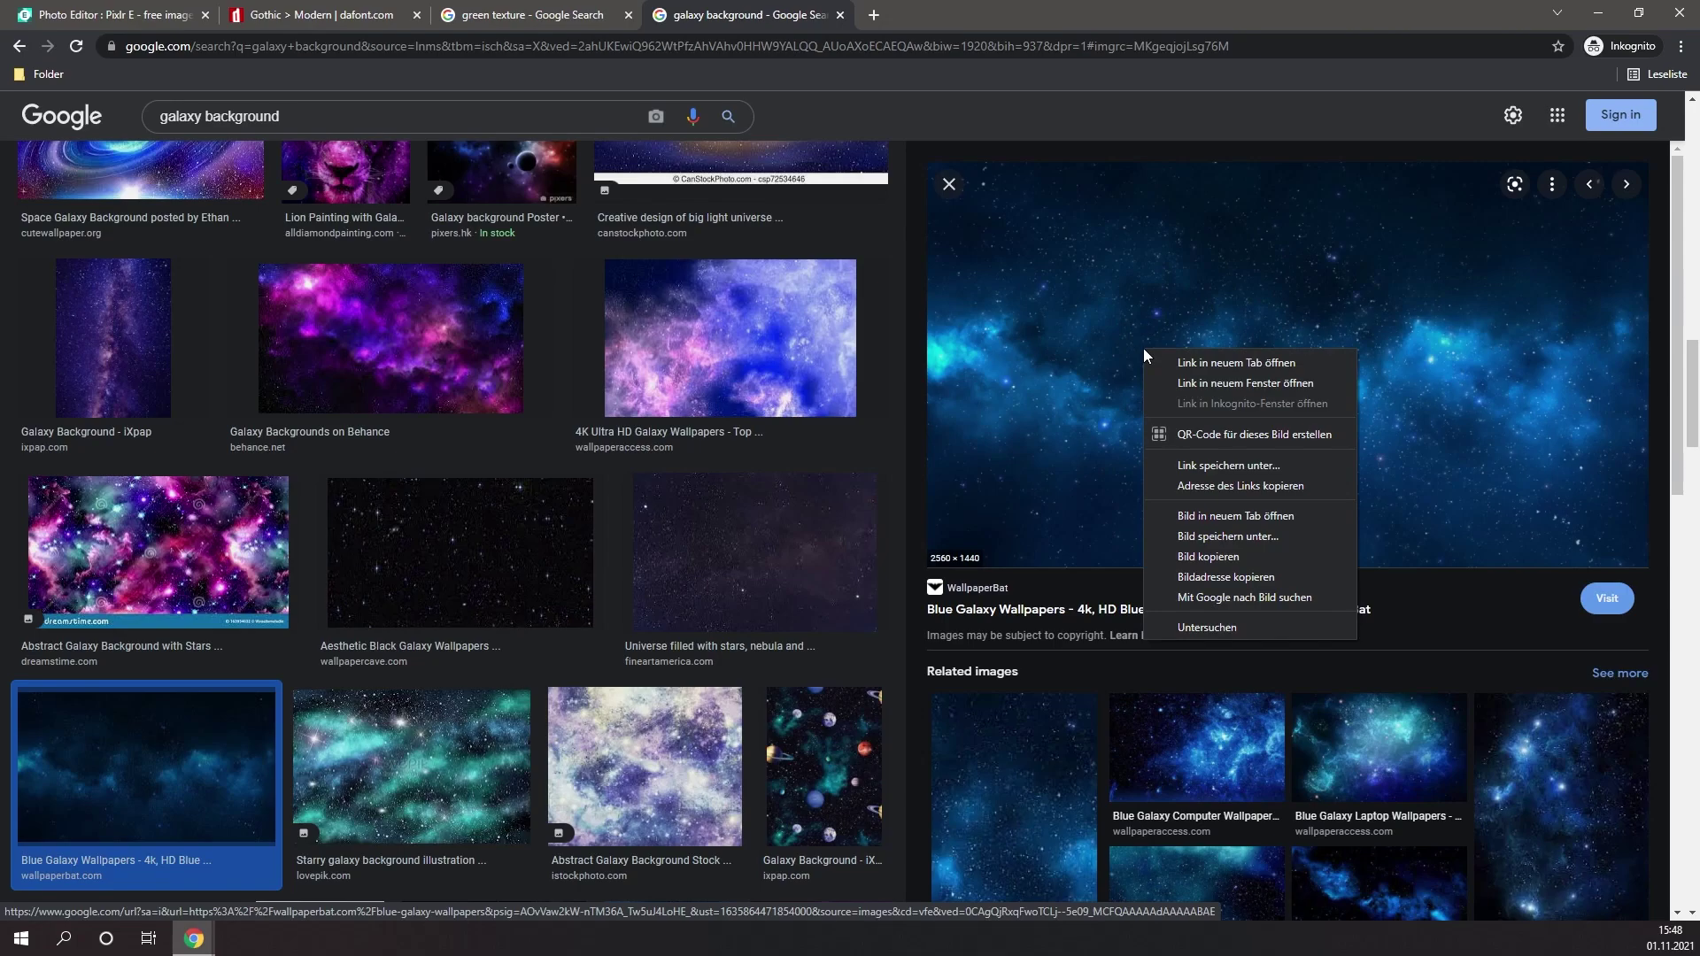
left_click(1243, 537)
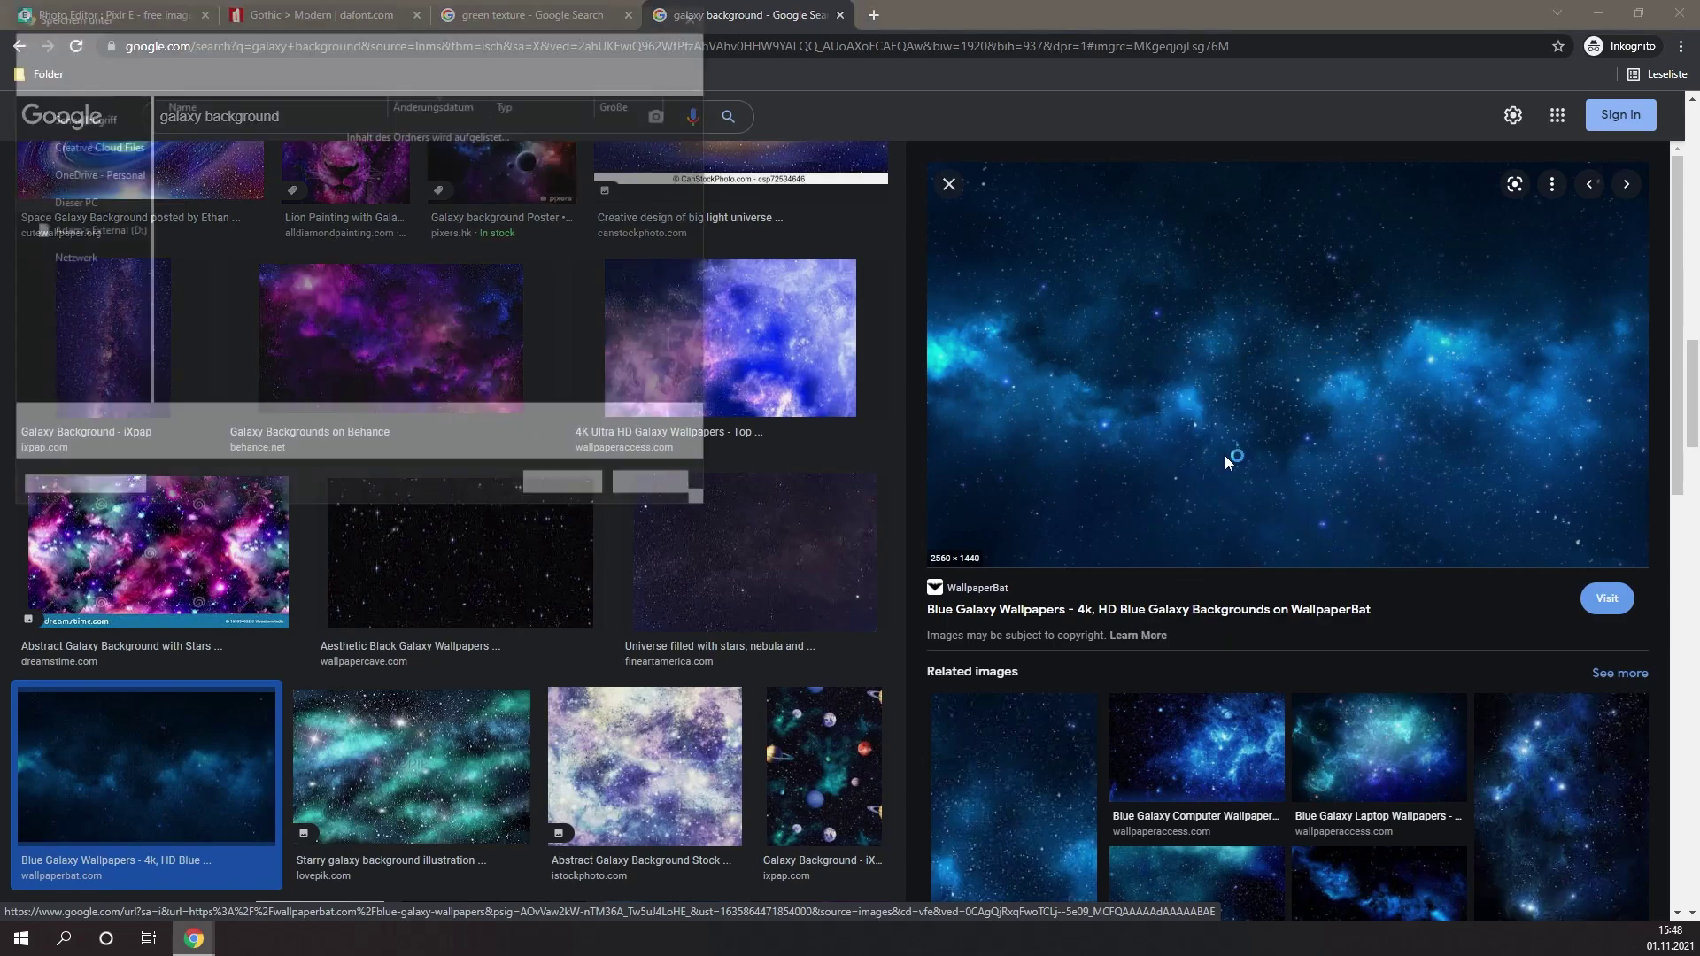
left_click(567, 489)
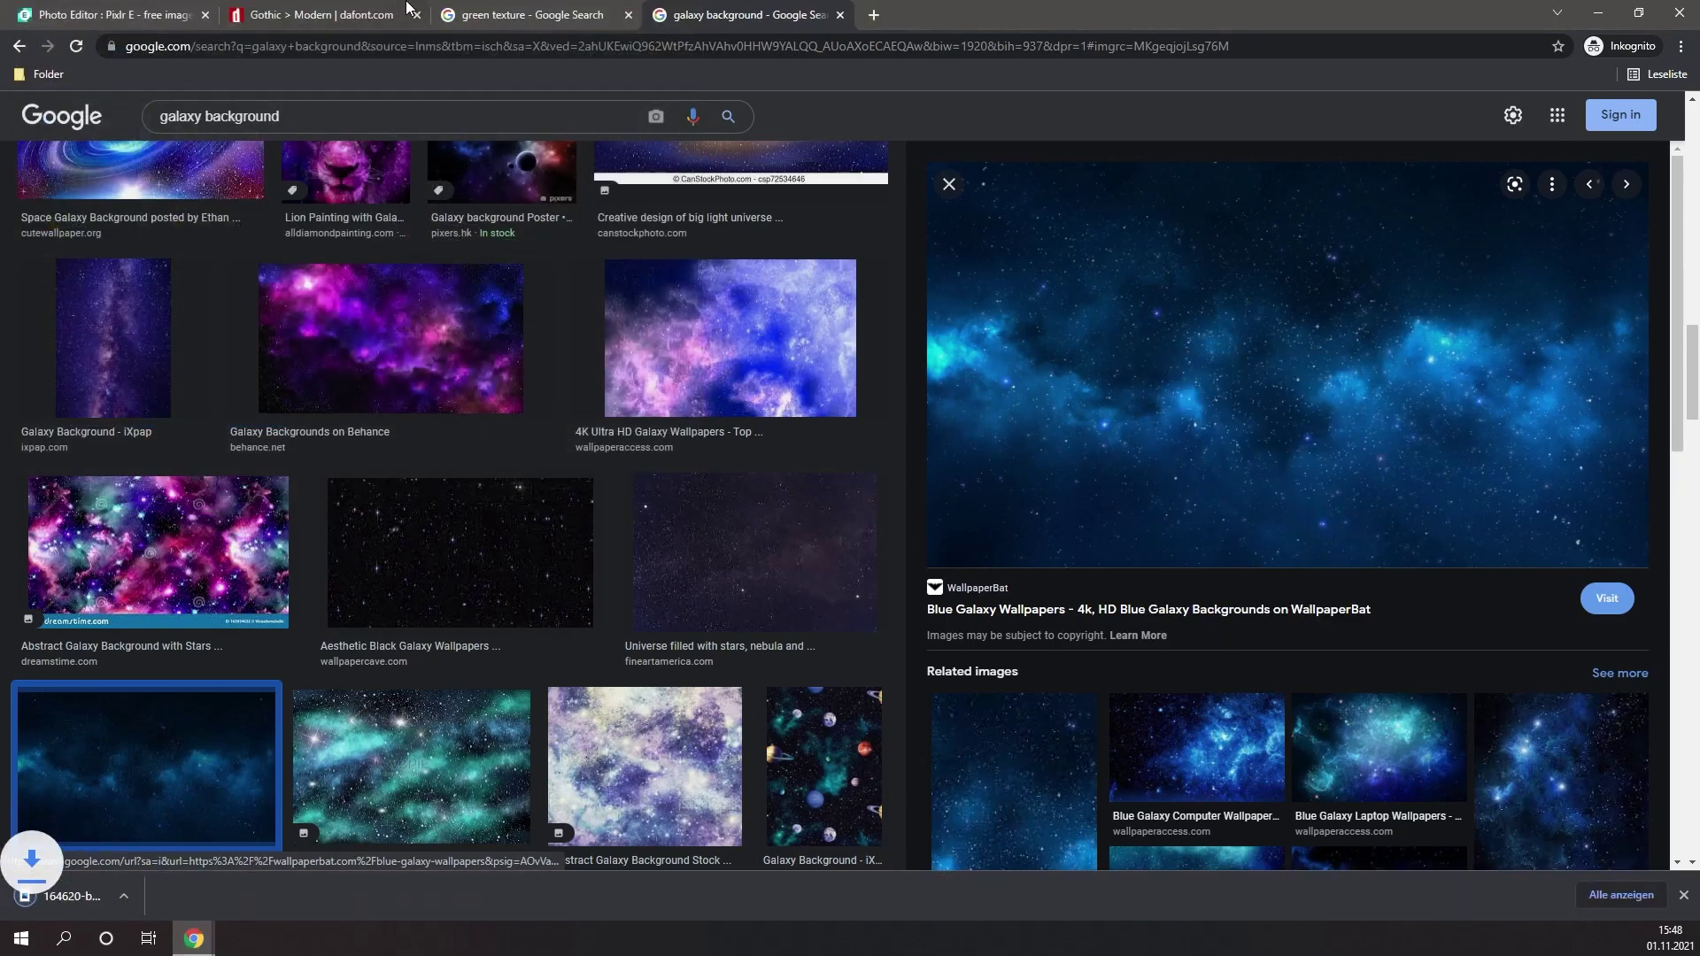
- Drop the downloaded galaxy JPG onto the Pixlr canvas as a new layer
left_click(133, 15)
left_click_drag(105, 896, 617, 440)
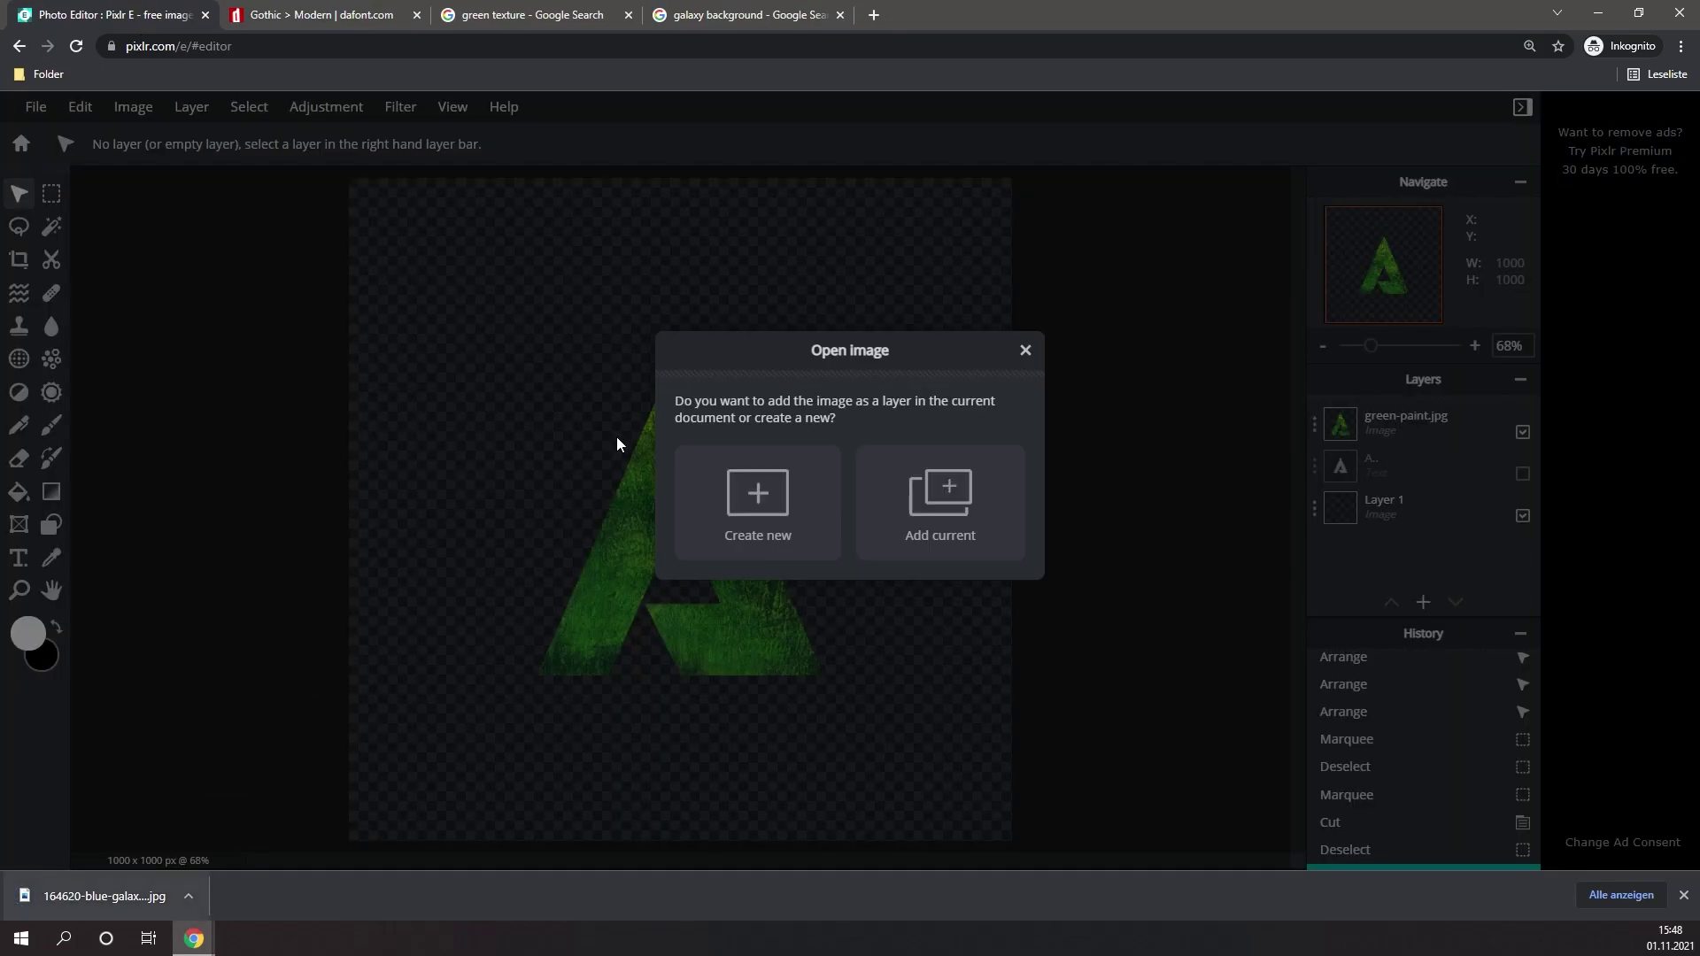
left_click(926, 524)
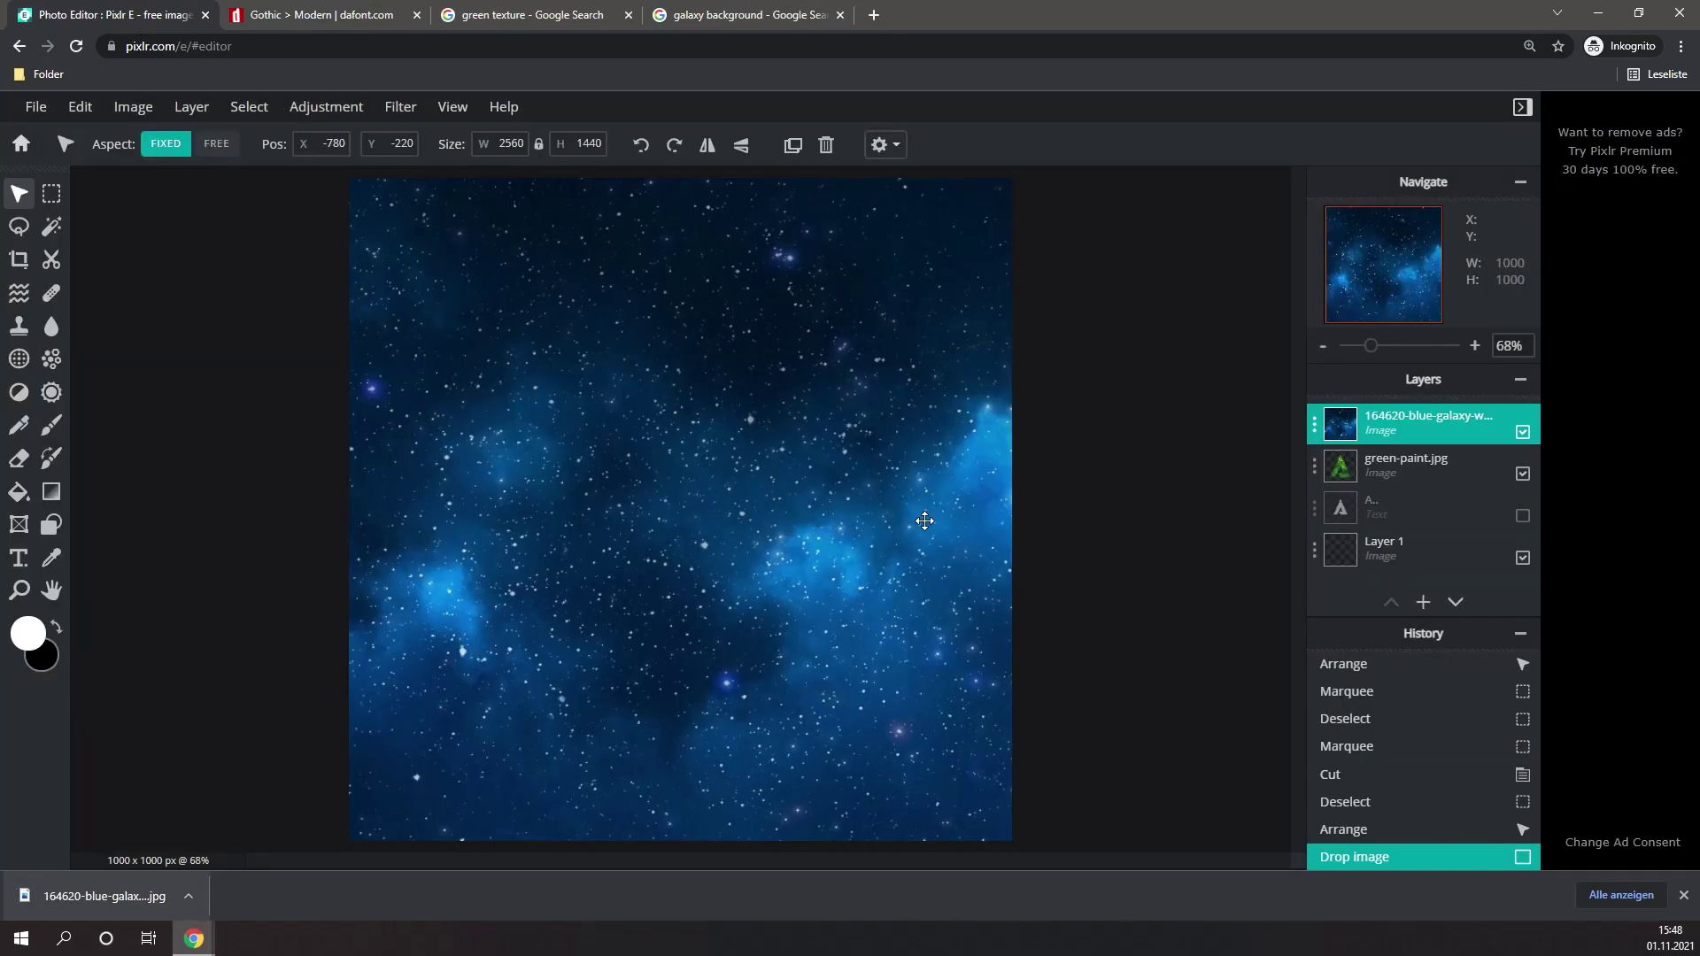
left_click(1685, 895)
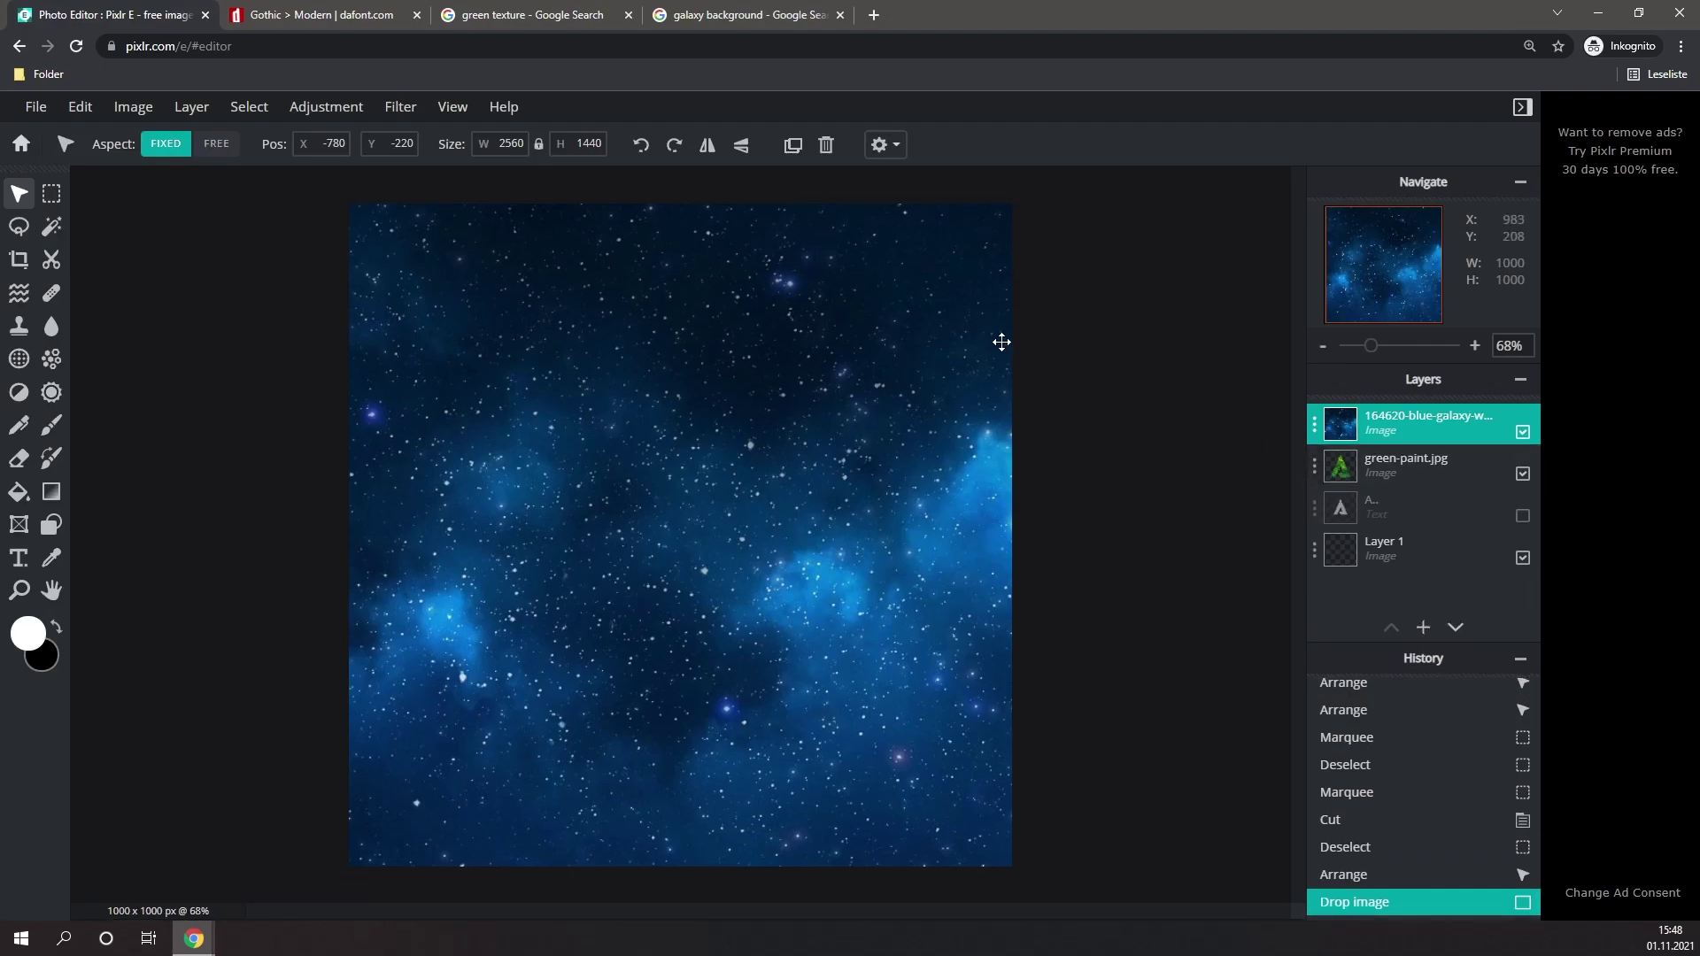
- Set the galaxy width to 1000, scale it to fill the canvas, and place it beneath the green A
left_click(510, 145)
type("1000")
key("Return")
left_click_drag(434, 328, 372, 513)
left_click_drag(573, 571, 573, 739)
left_click_drag(1010, 731, 1255, 869)
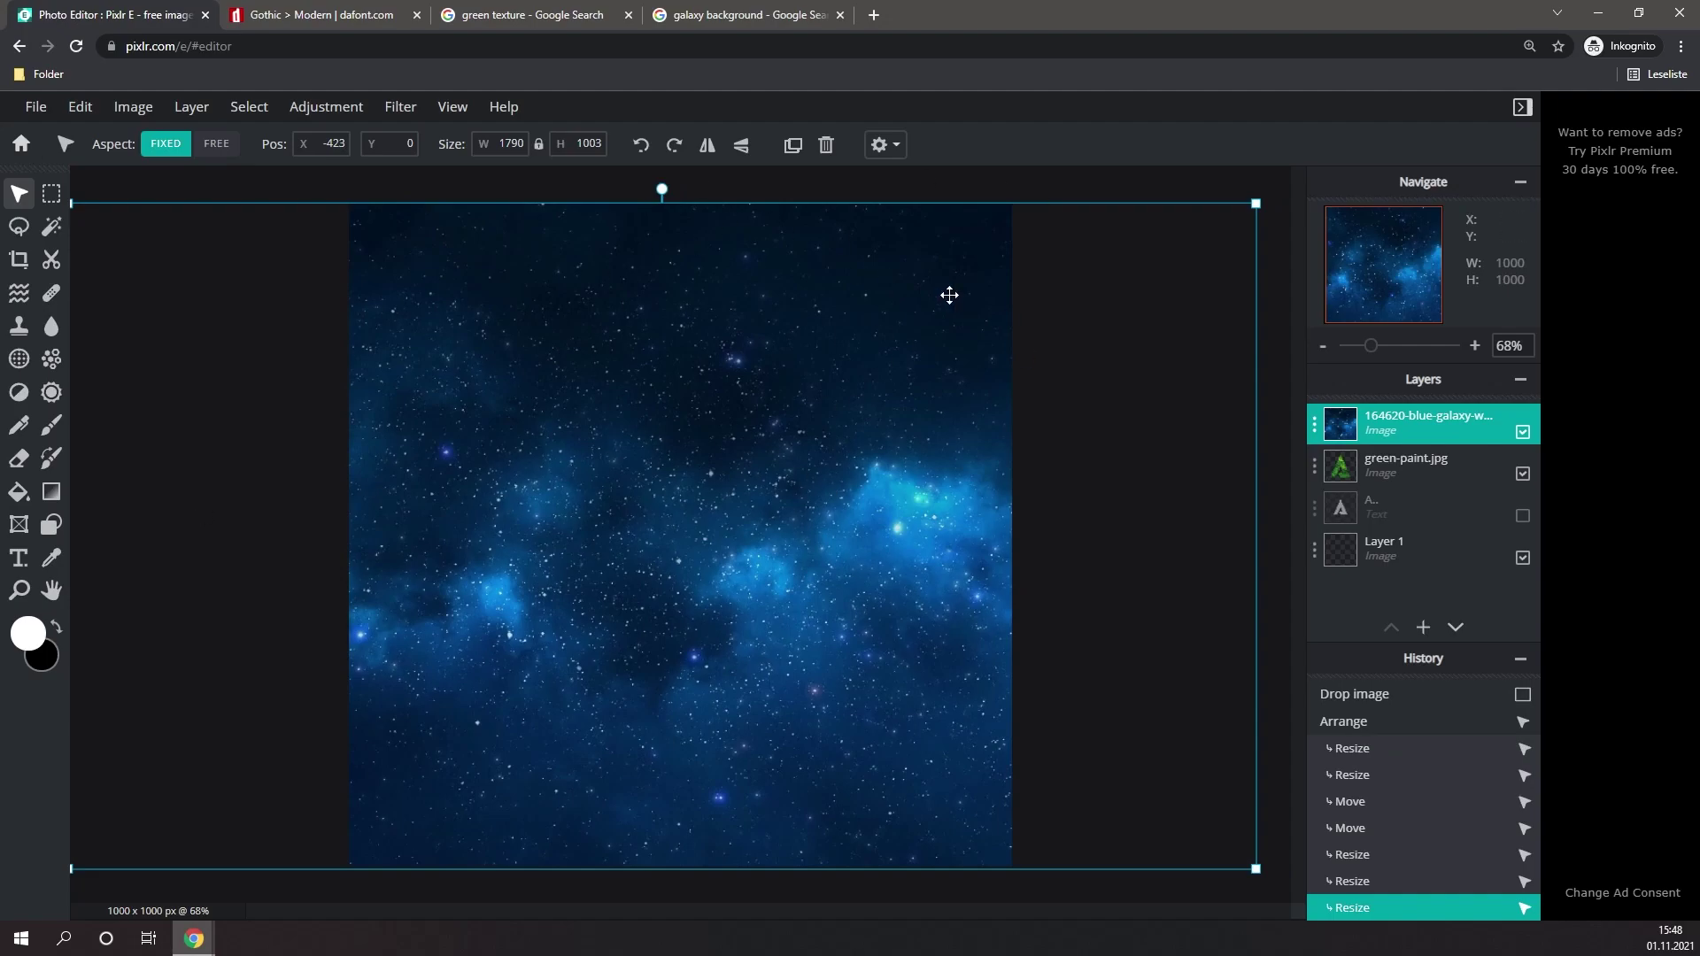
left_click_drag(807, 573, 853, 571)
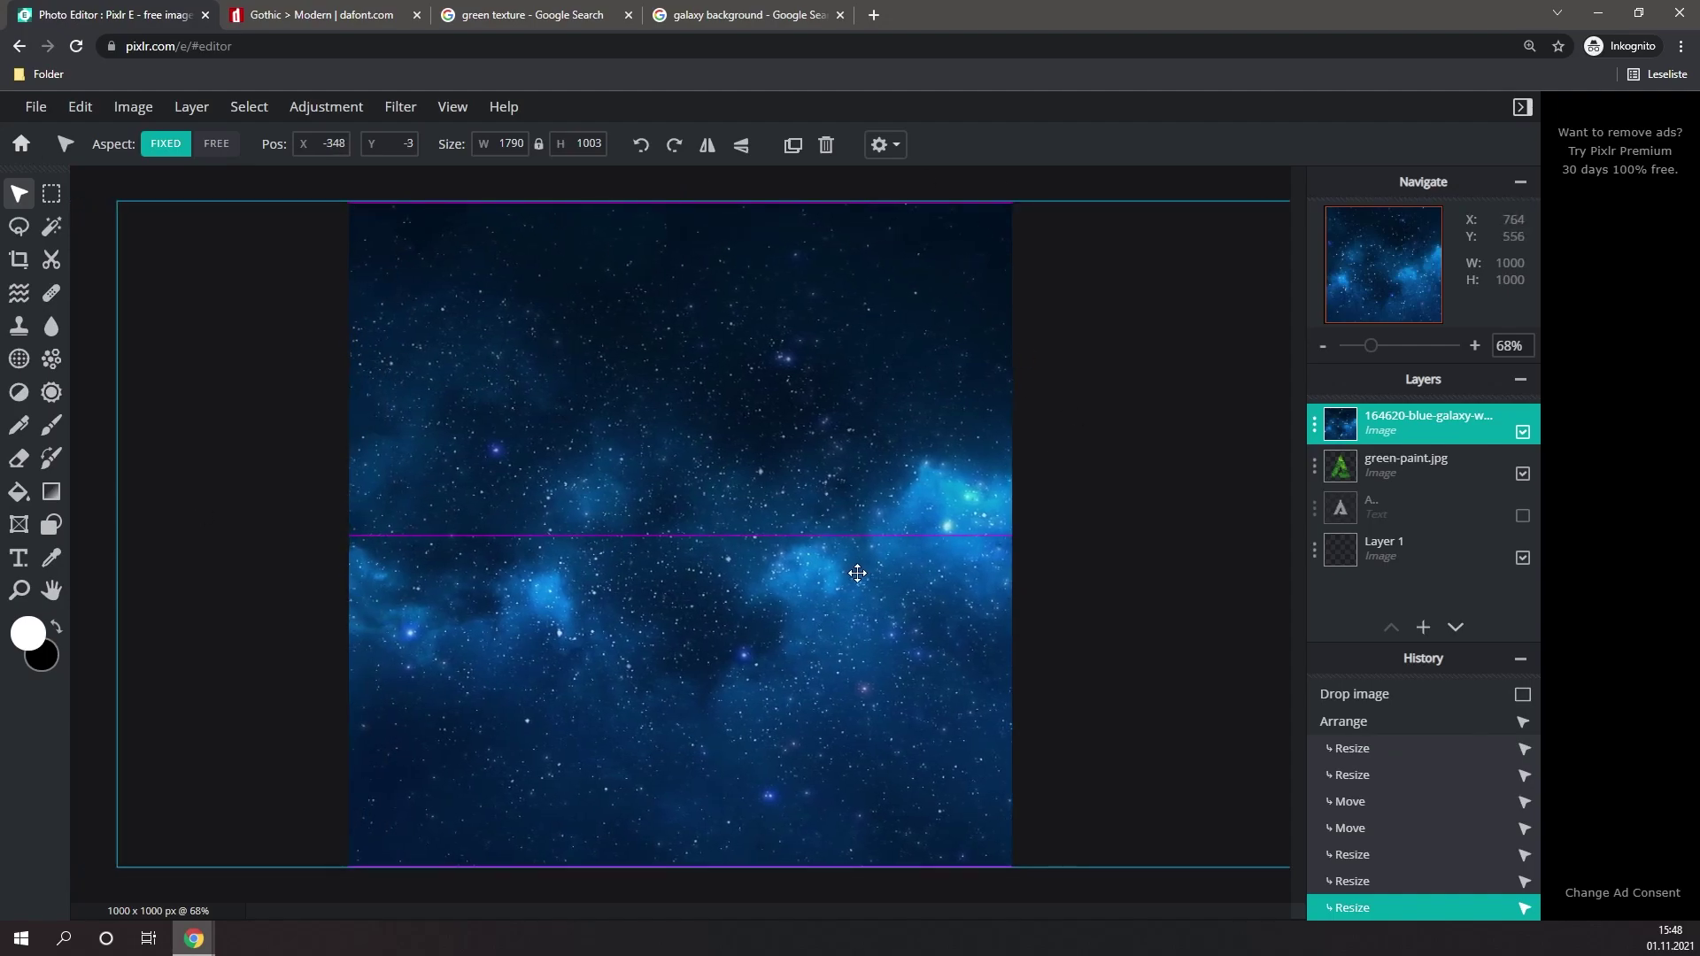
left_click_drag(1425, 465, 1422, 481)
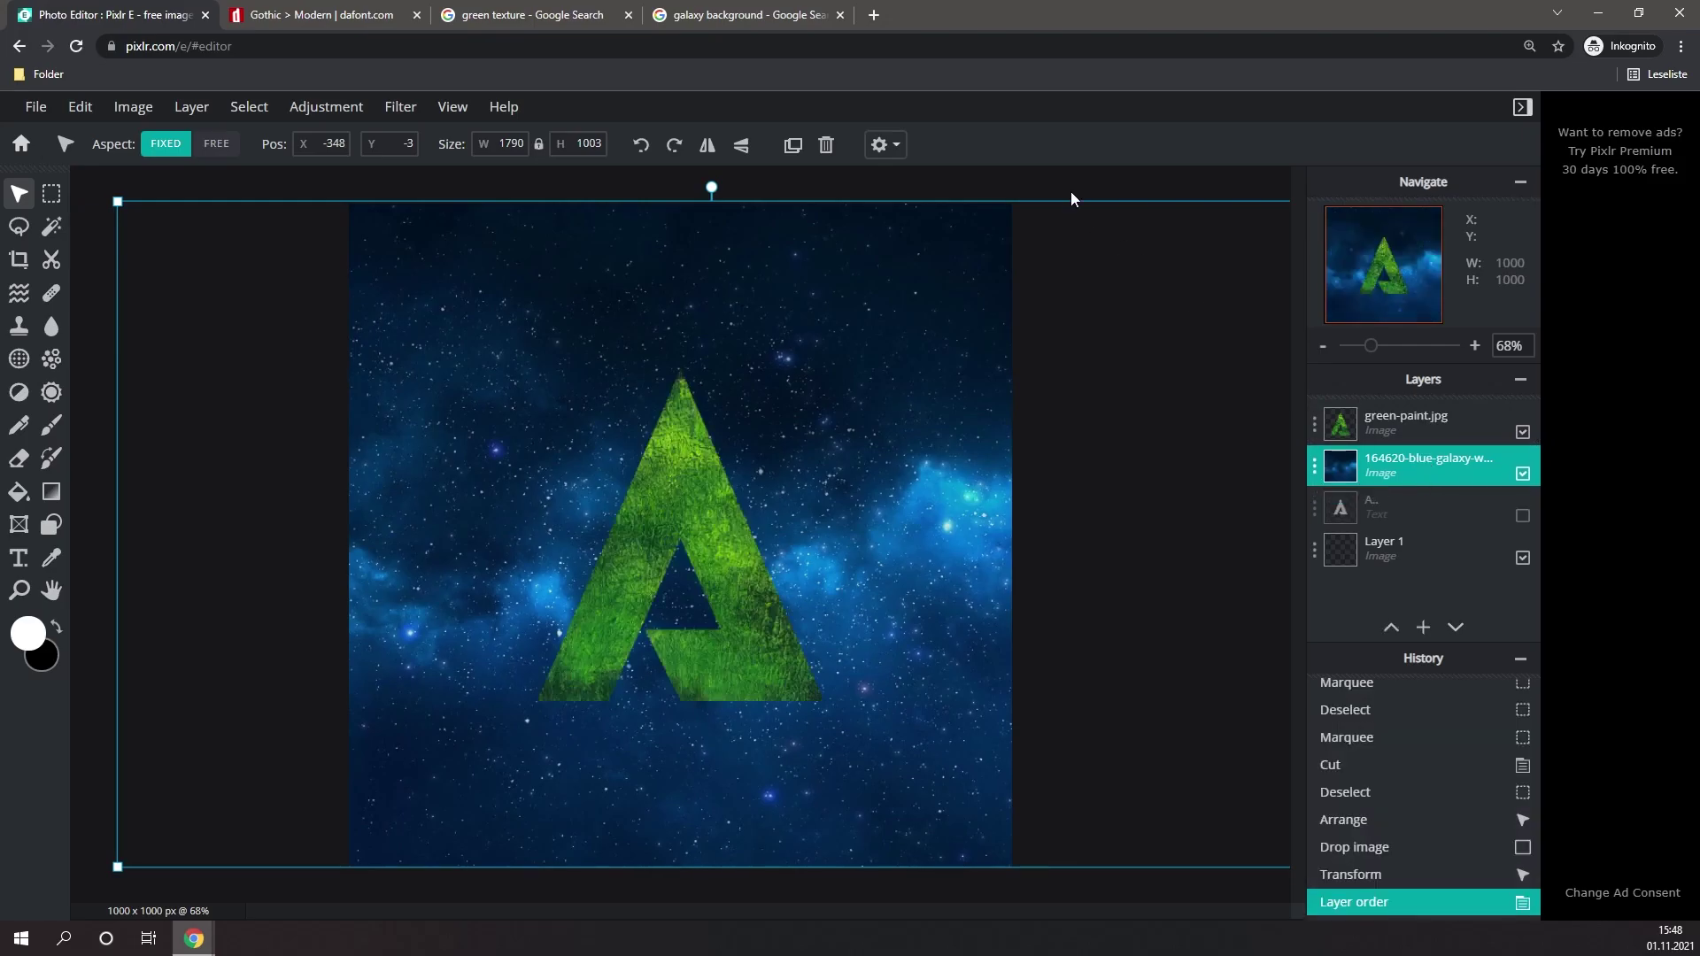
left_click(922, 183)
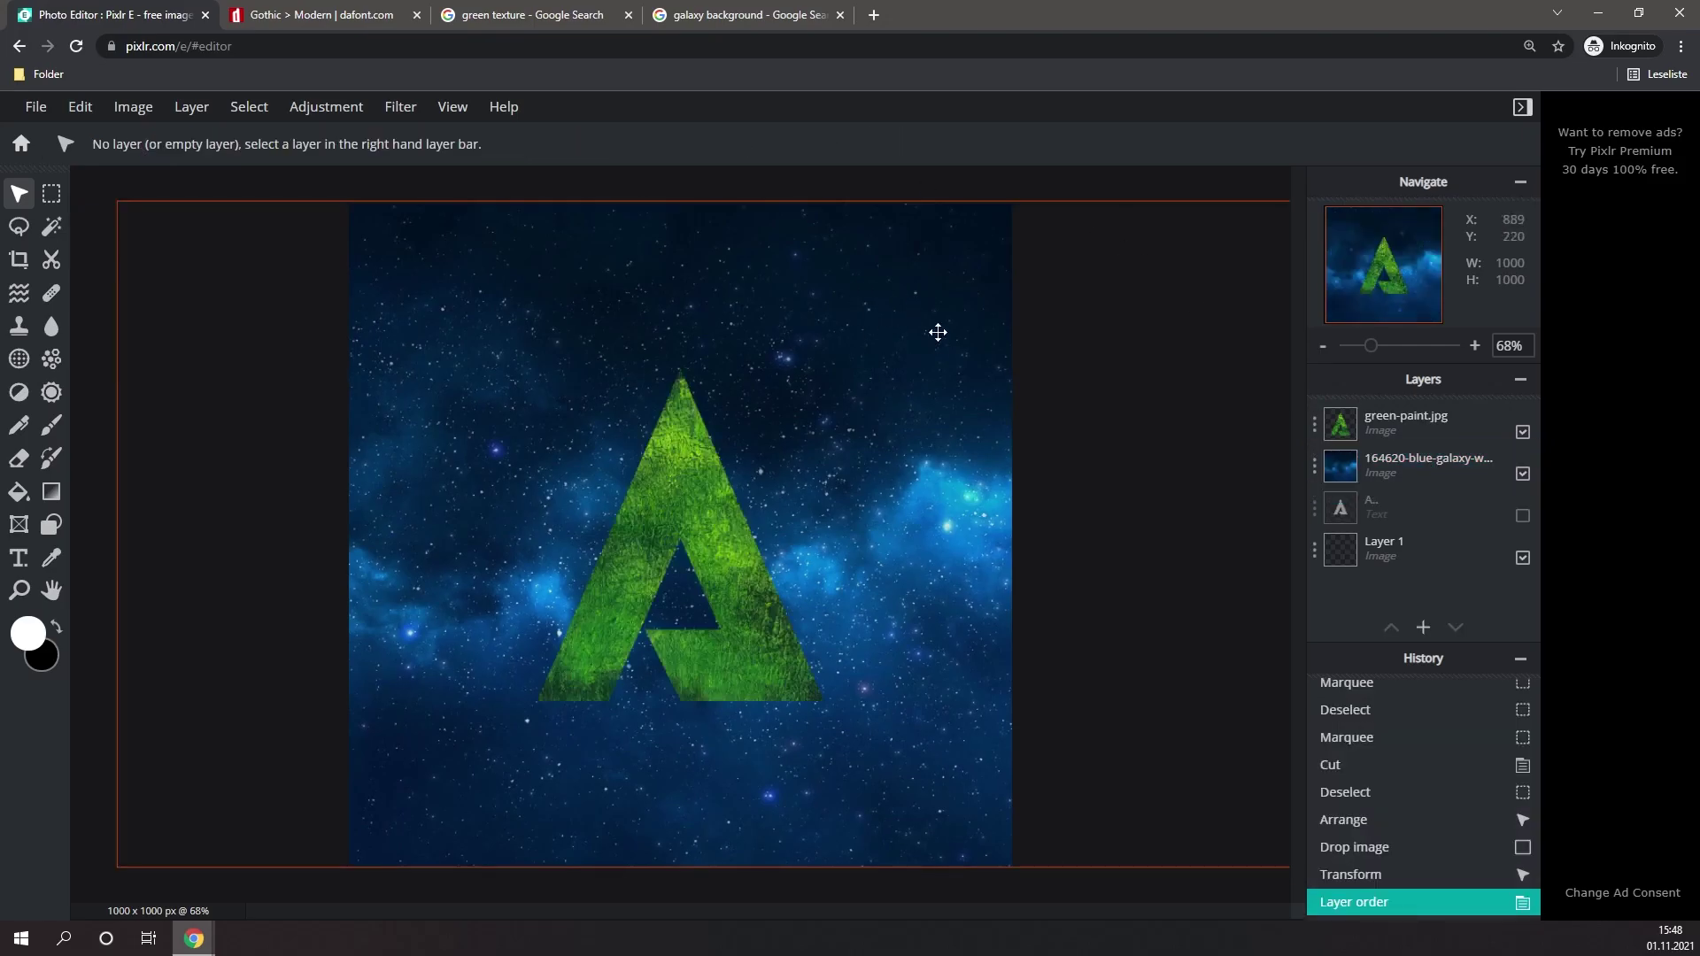
- Colorize the galaxy layer with Hue & saturation at hue -29 and saturation 38
left_click(893, 339)
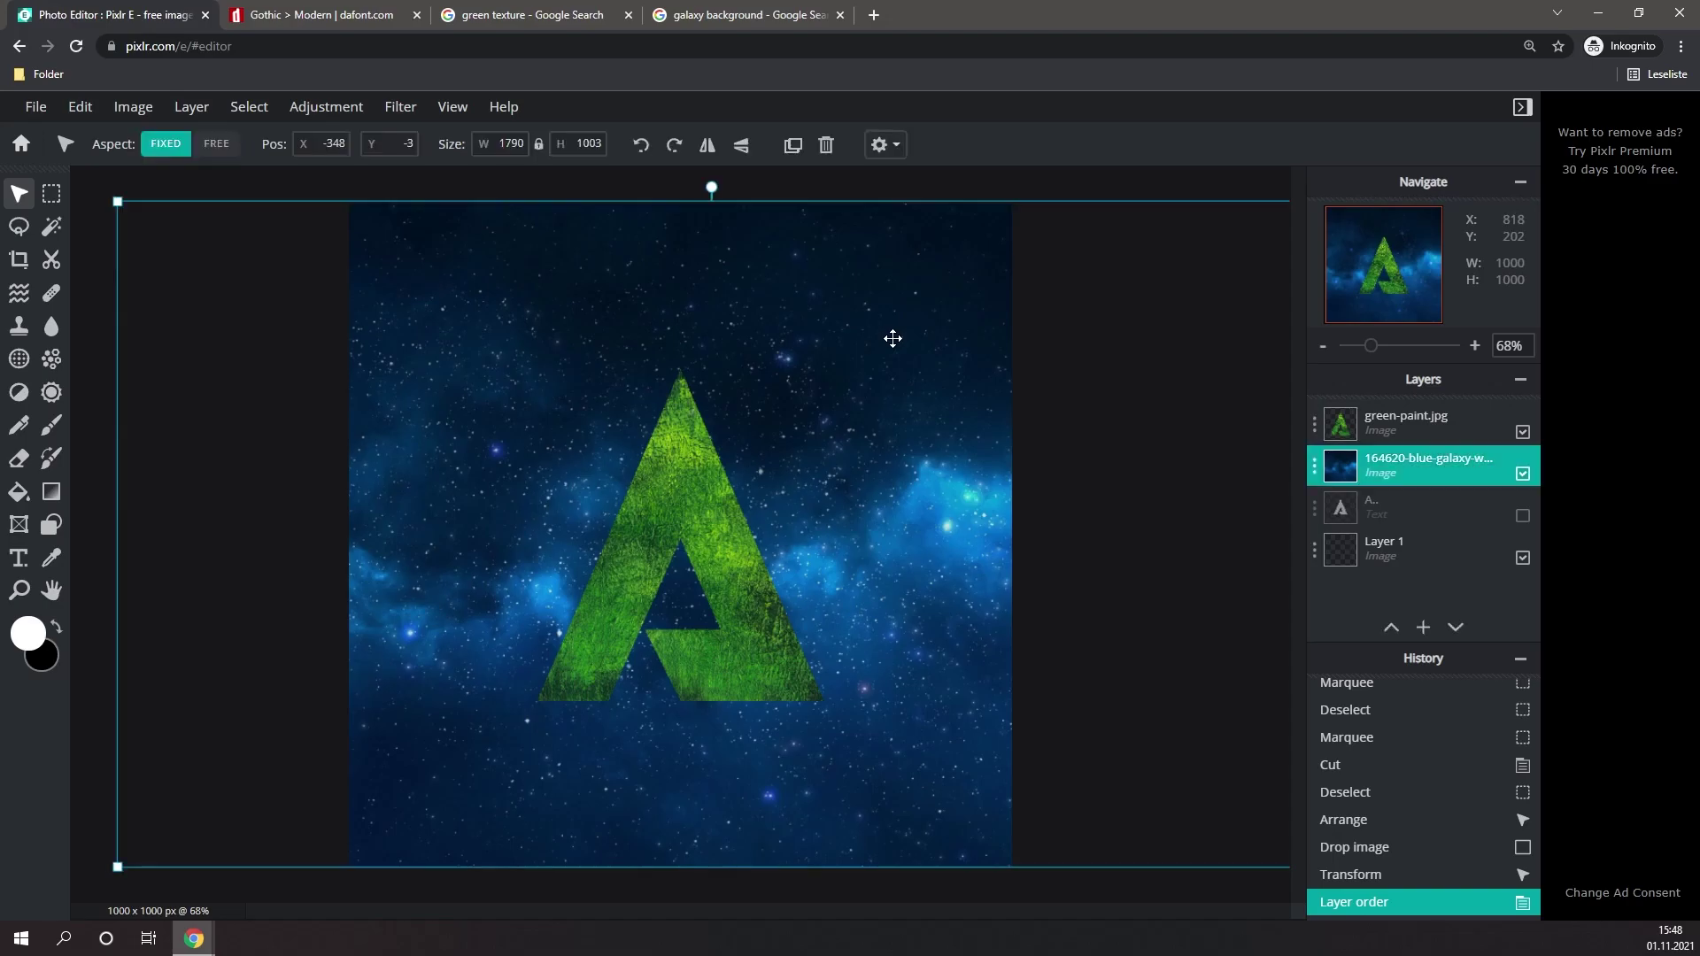
left_click(321, 113)
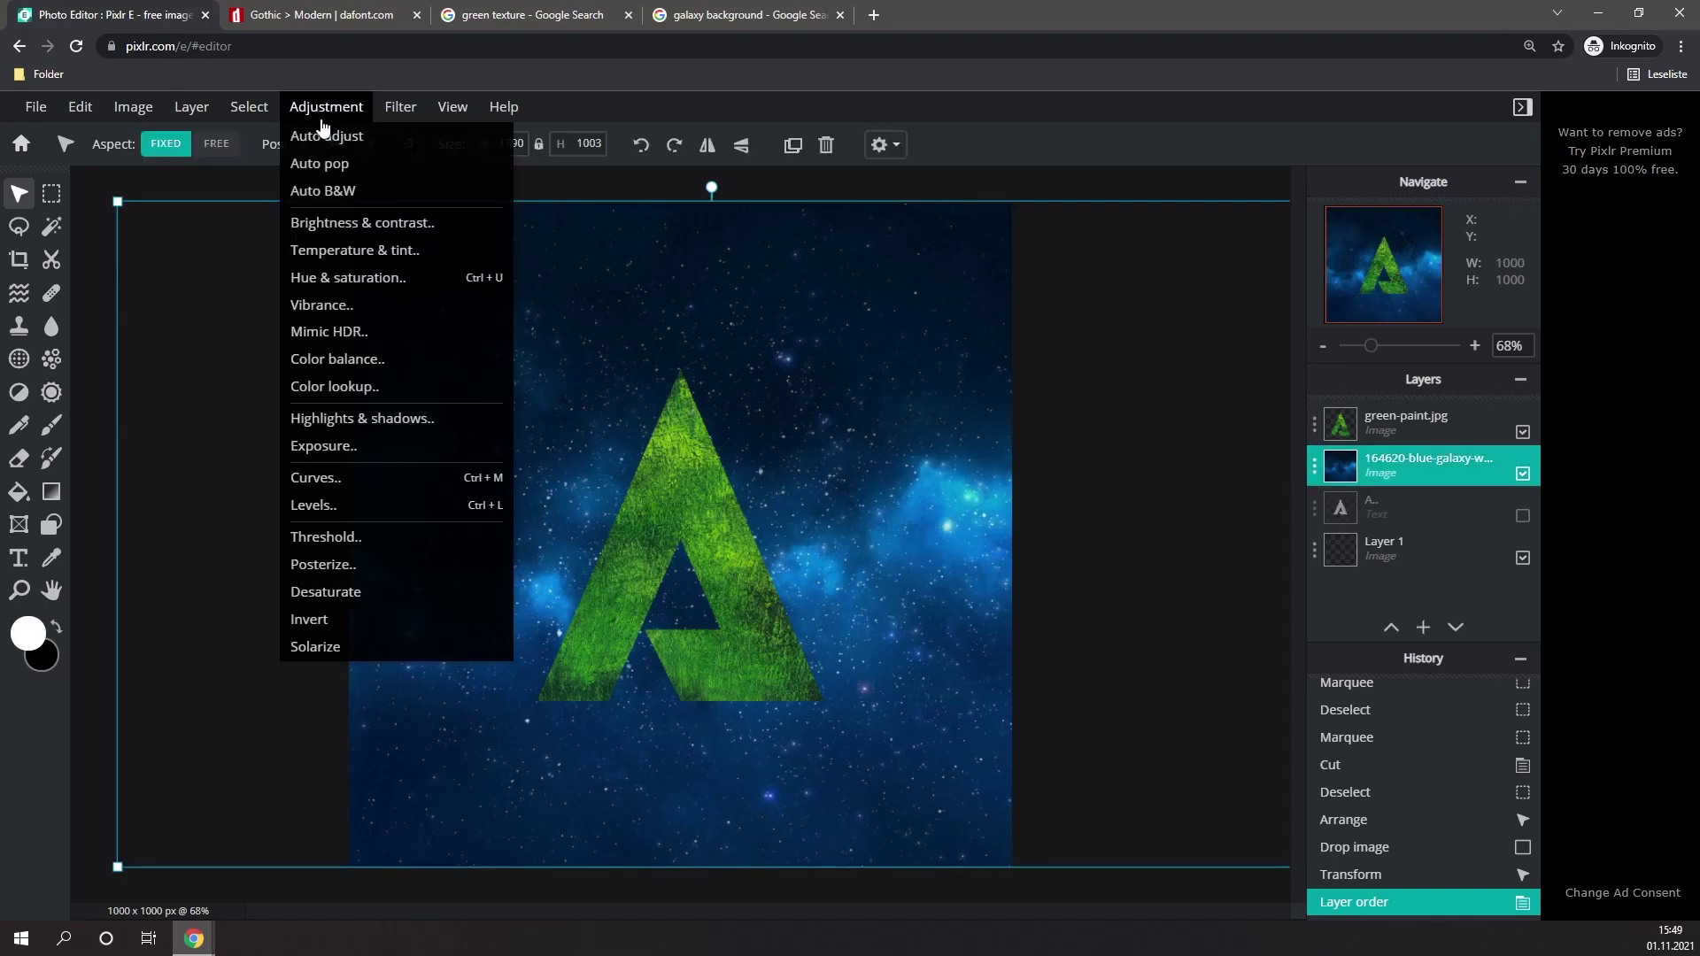
left_click(333, 277)
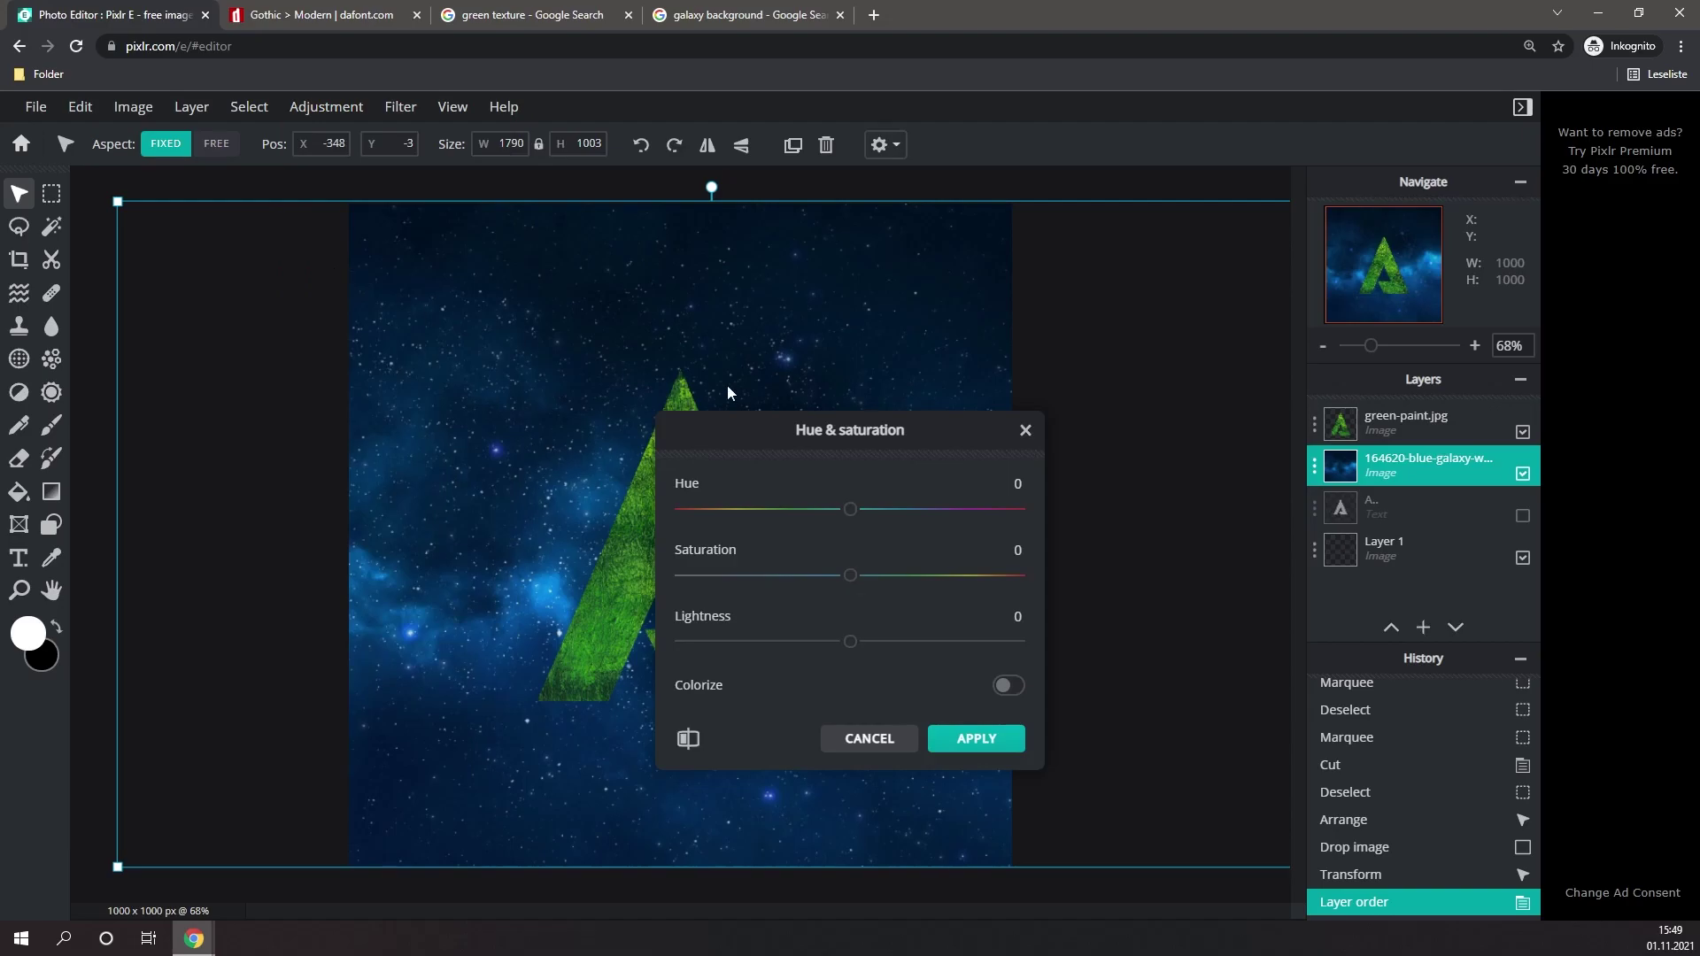
left_click_drag(731, 429, 945, 330)
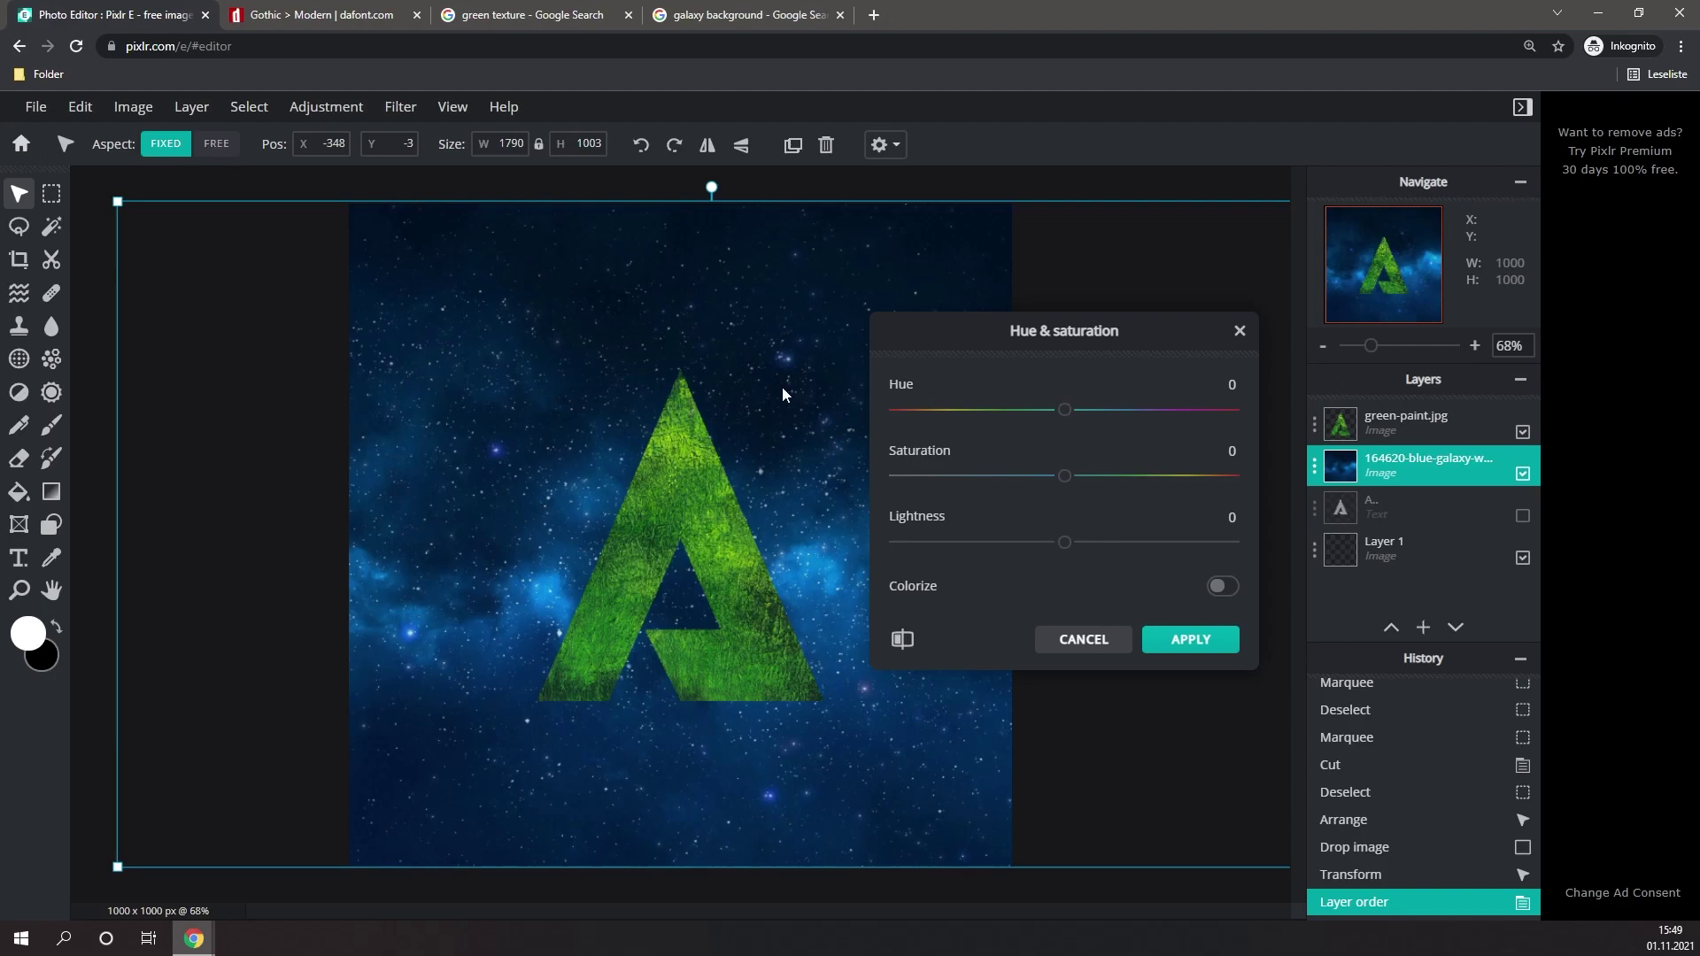
left_click_drag(1065, 410, 1061, 411)
left_click(1225, 589)
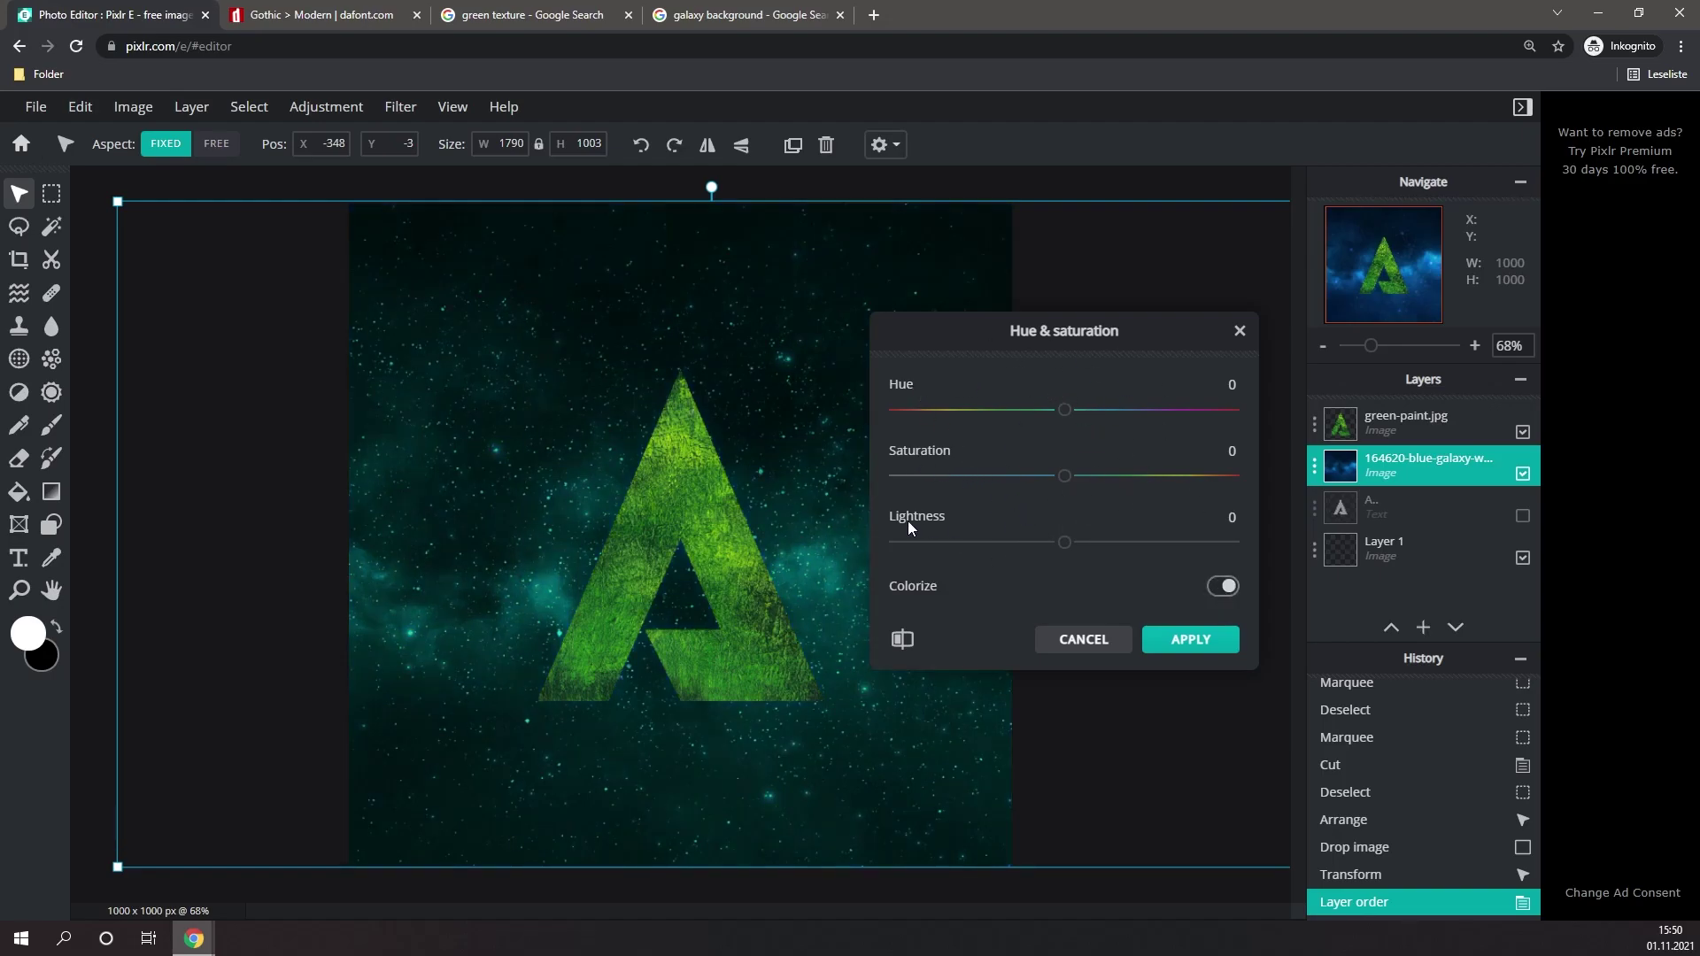
left_click_drag(1066, 419, 1129, 479)
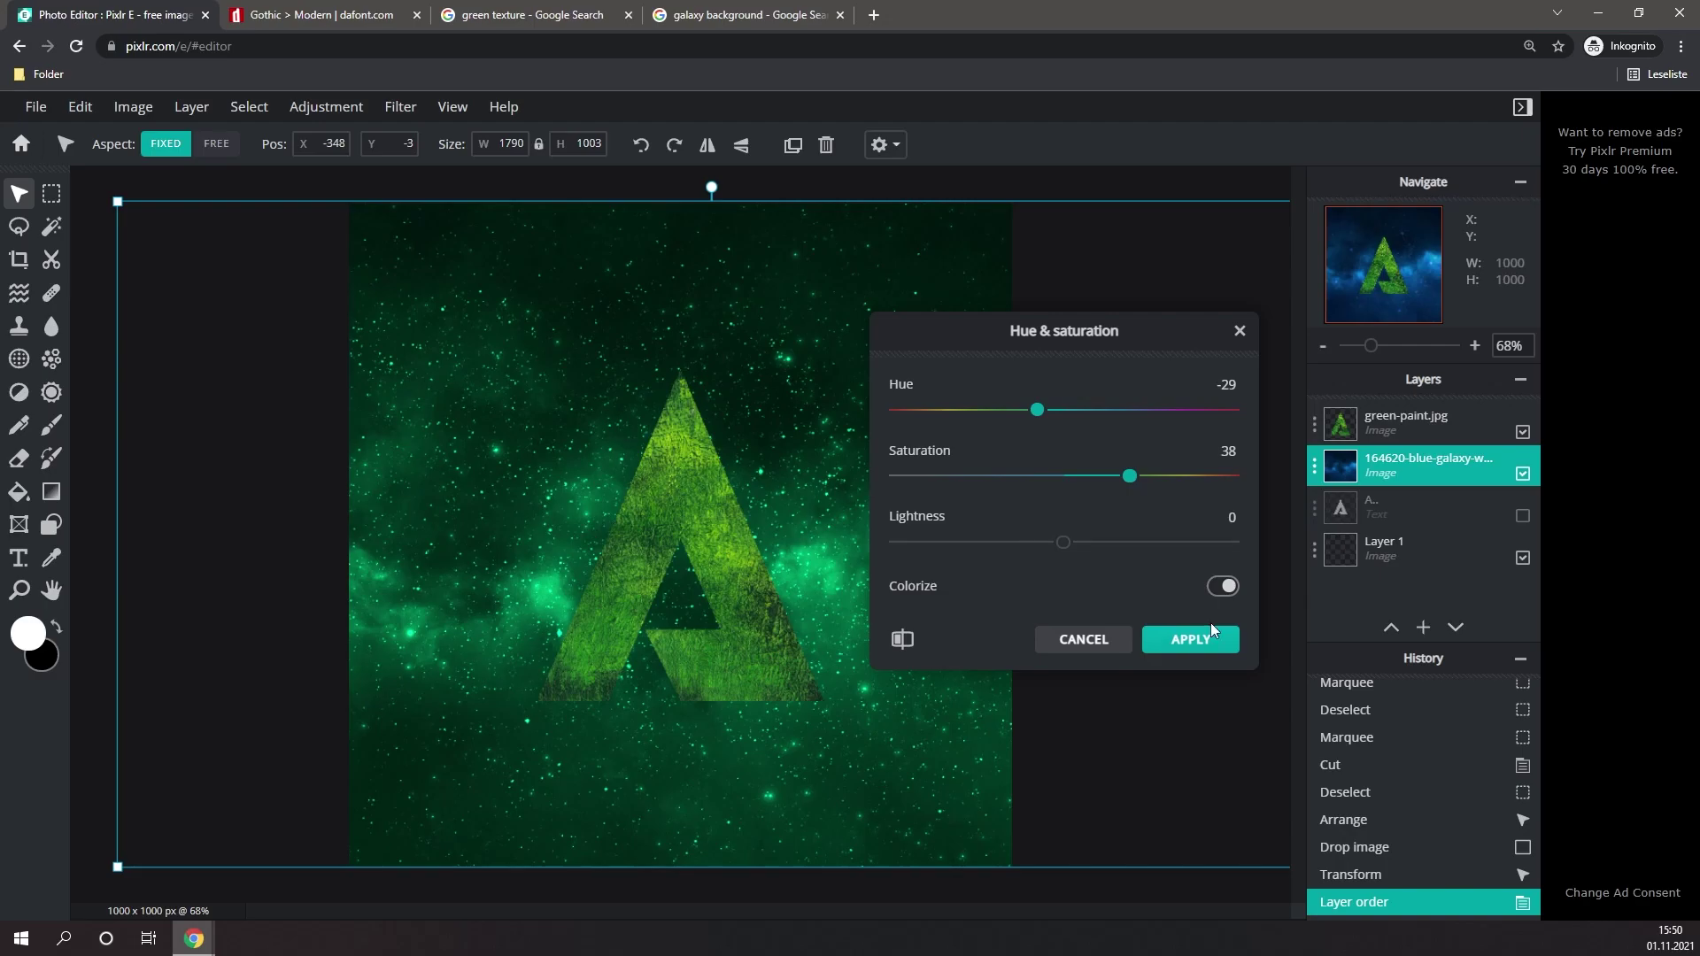
left_click(1191, 639)
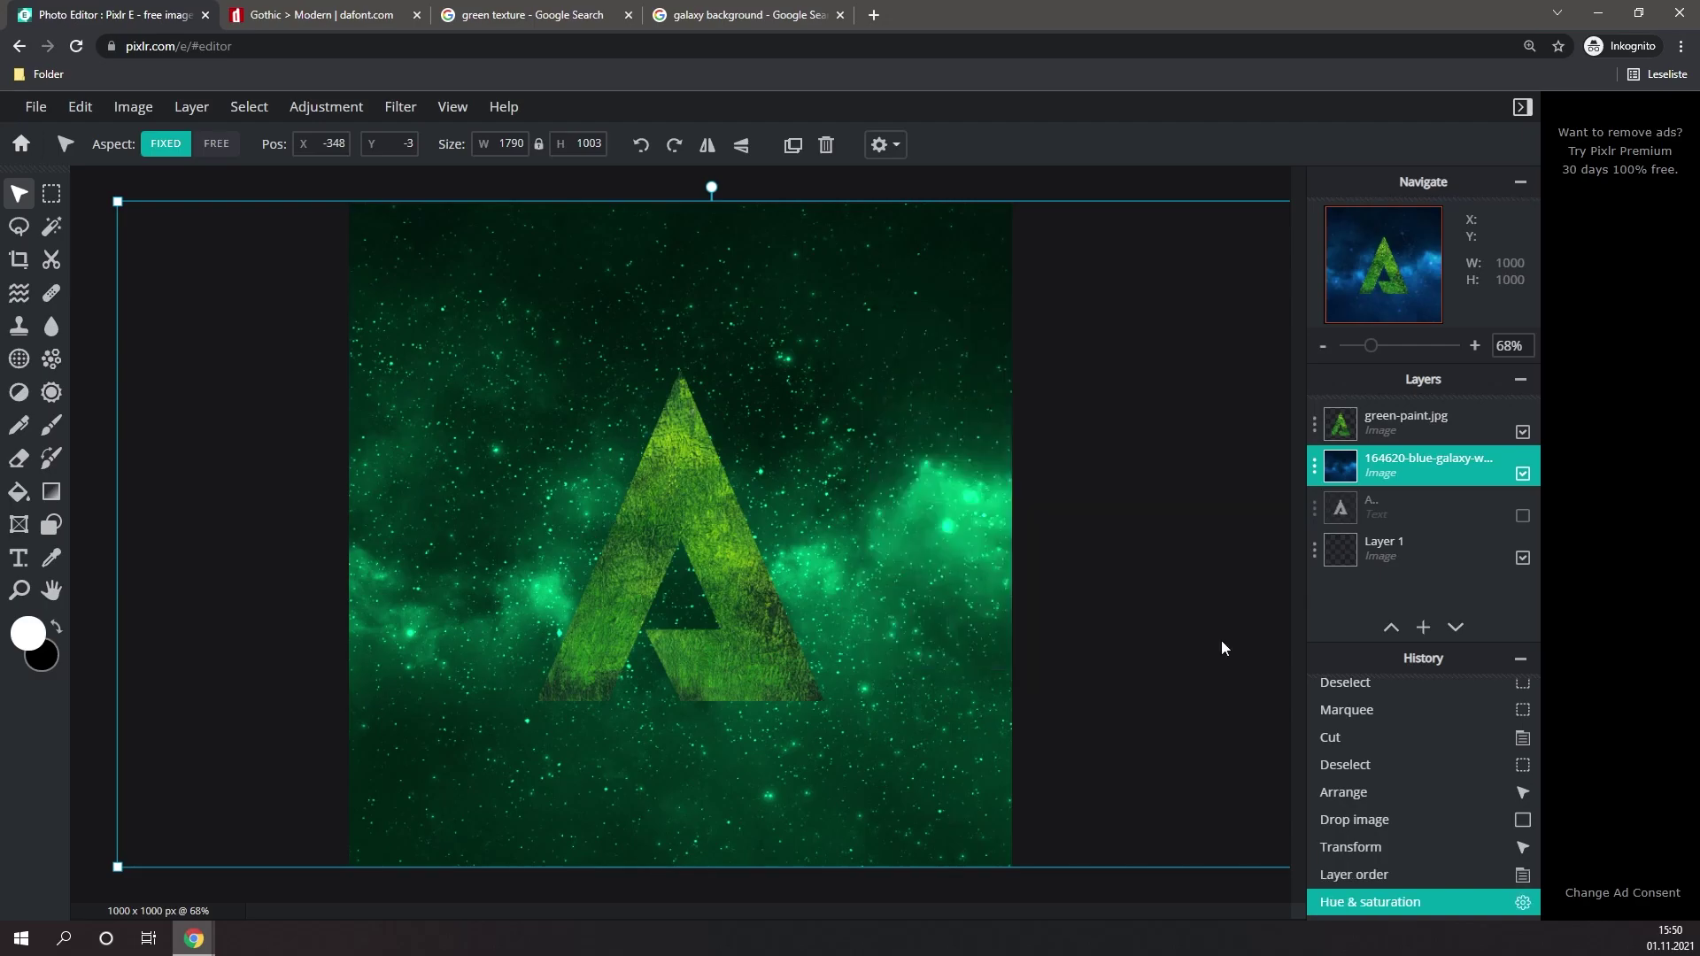
- Colorize the green-paint.jpg letter layer with Hue & saturation at hue -67 and saturation 62
left_click(1399, 422)
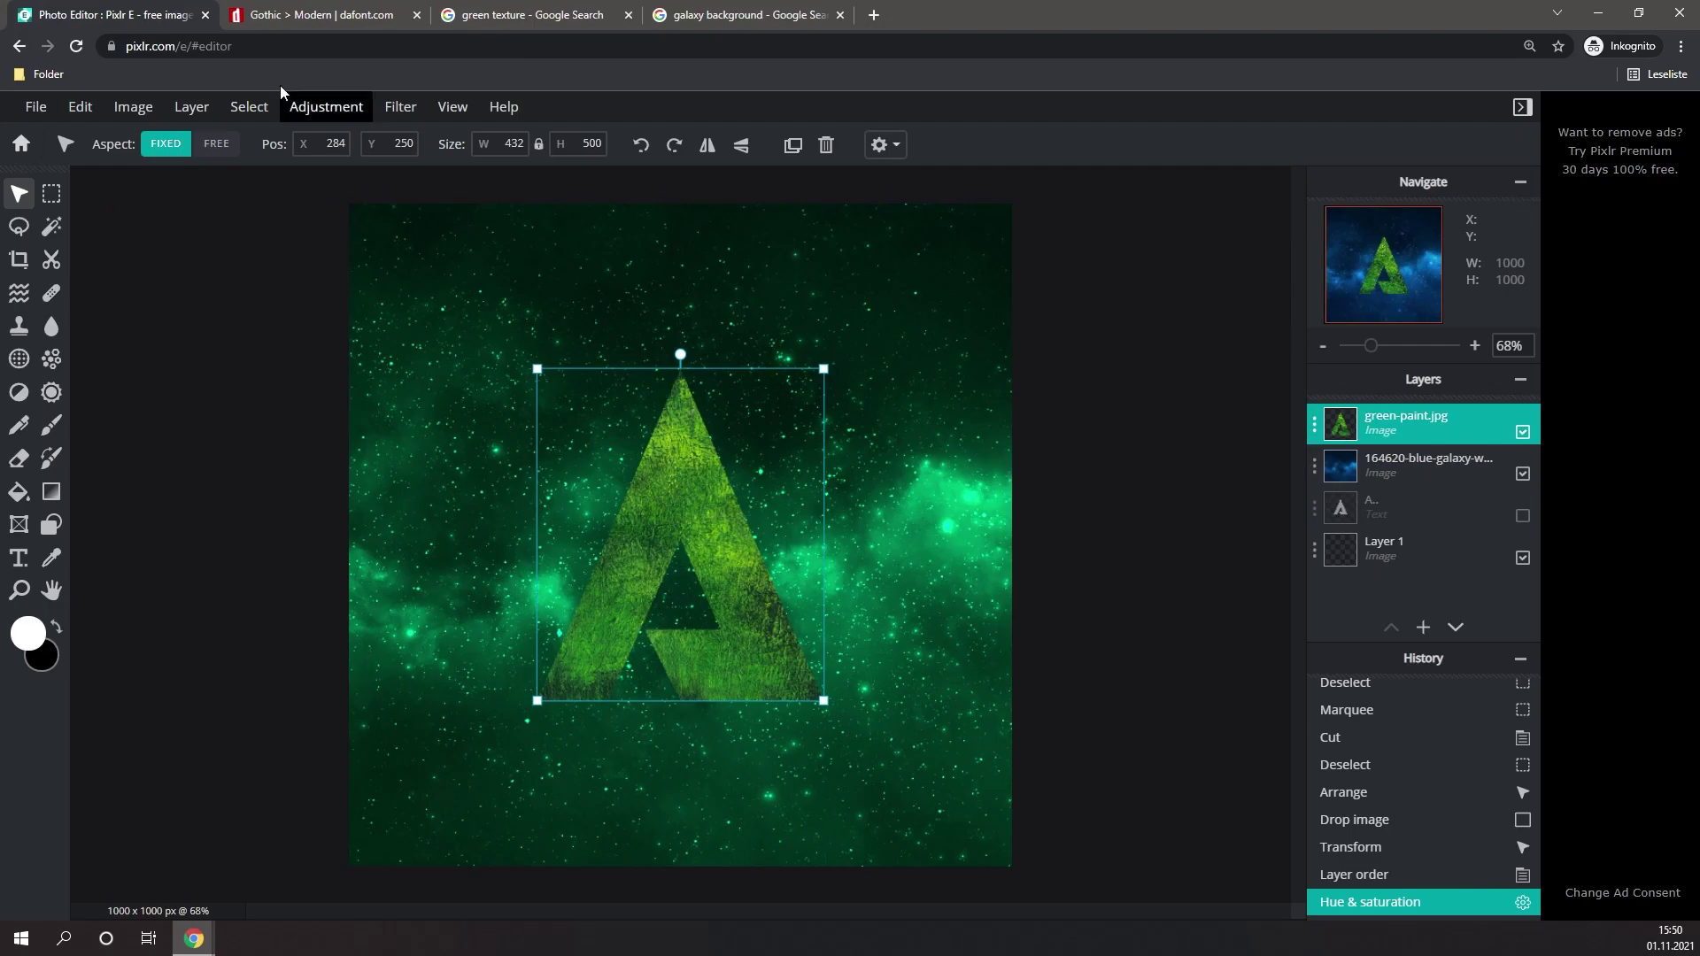
left_click(318, 107)
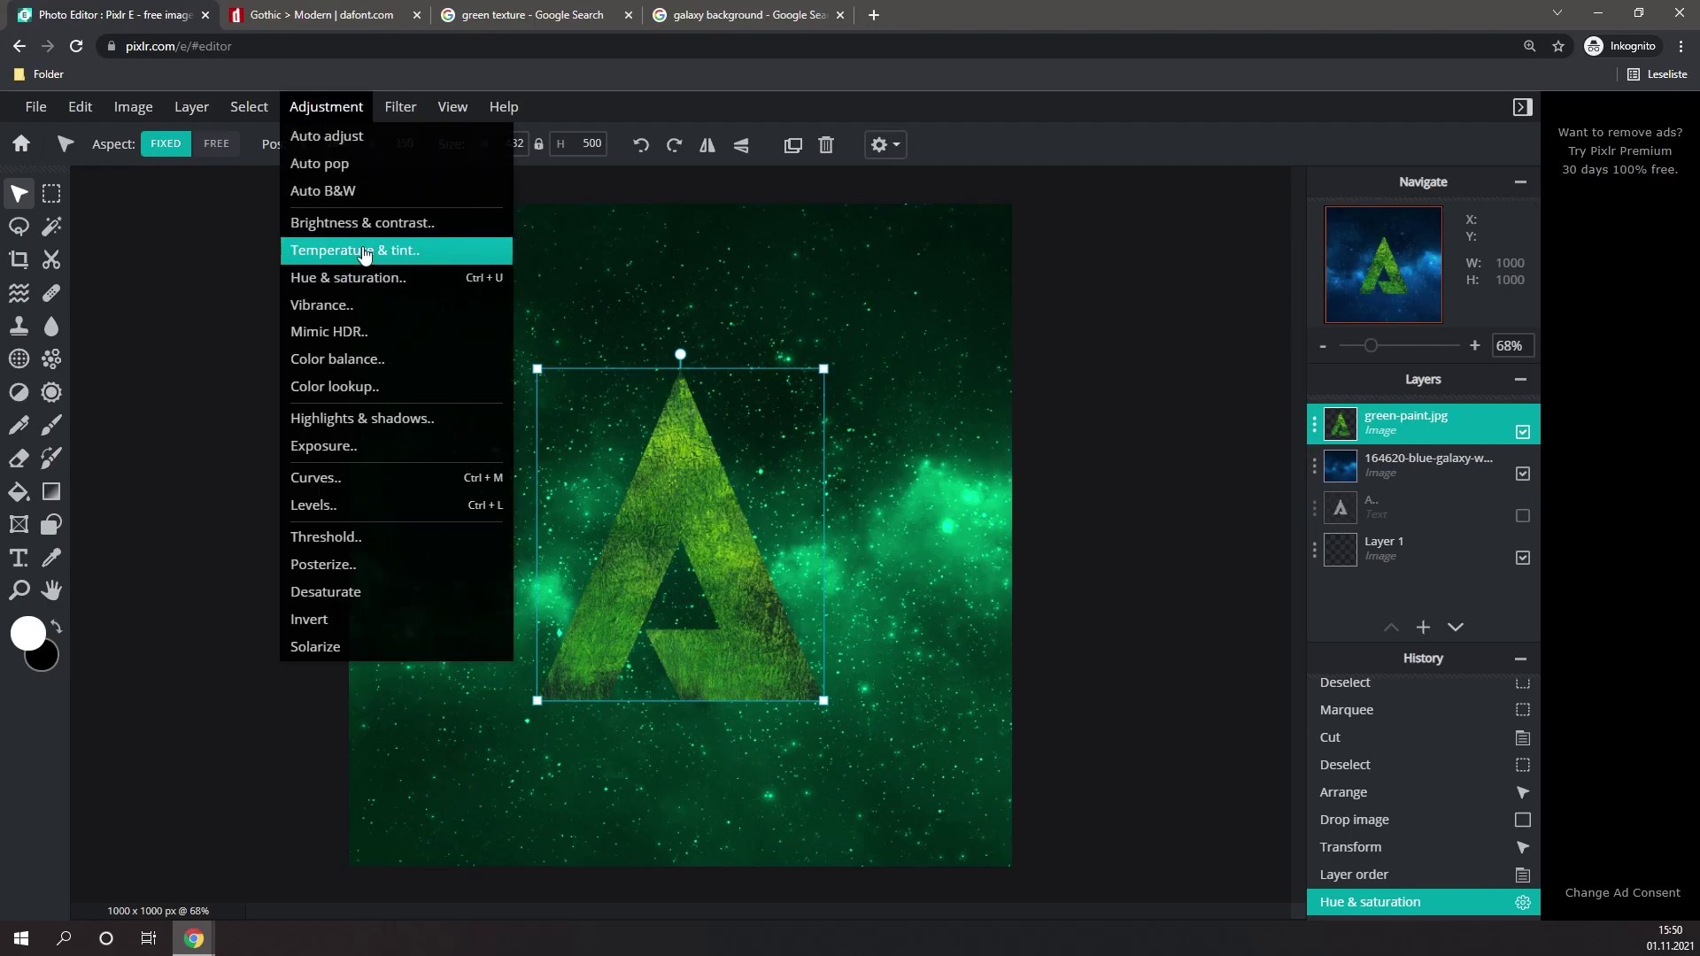
left_click(371, 277)
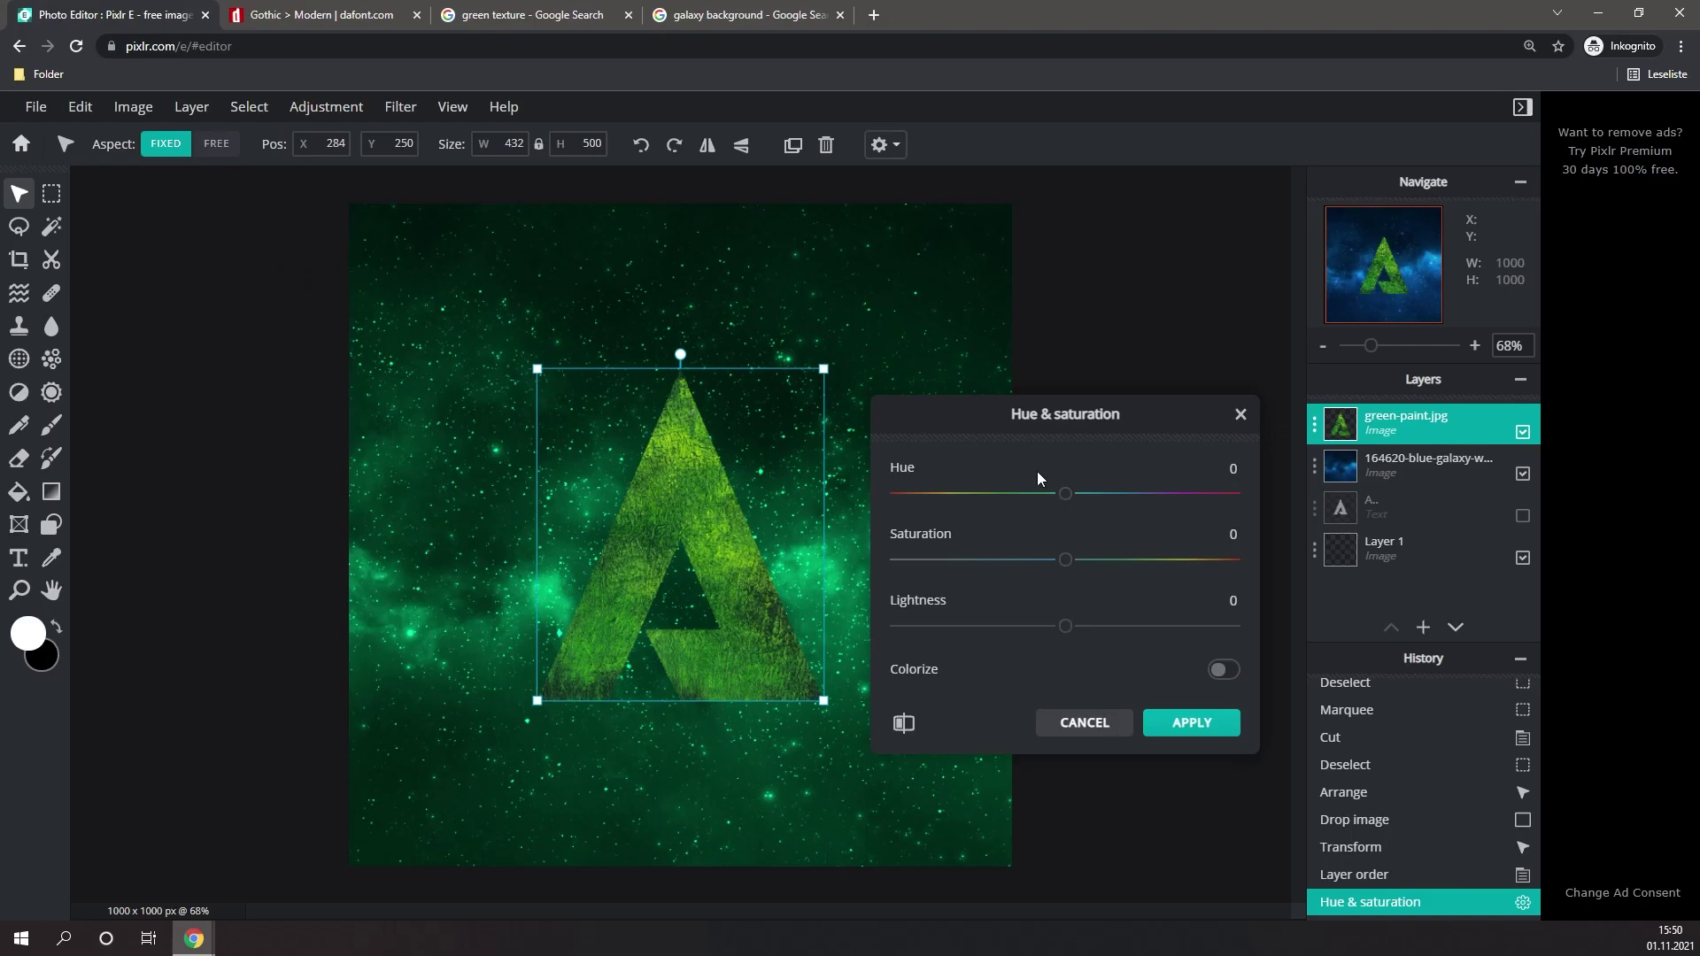
left_click_drag(1065, 493, 1057, 493)
left_click_drag(1065, 560, 1062, 634)
left_click(1223, 669)
left_click_drag(1057, 493, 1002, 495)
left_click_drag(1065, 559, 1169, 559)
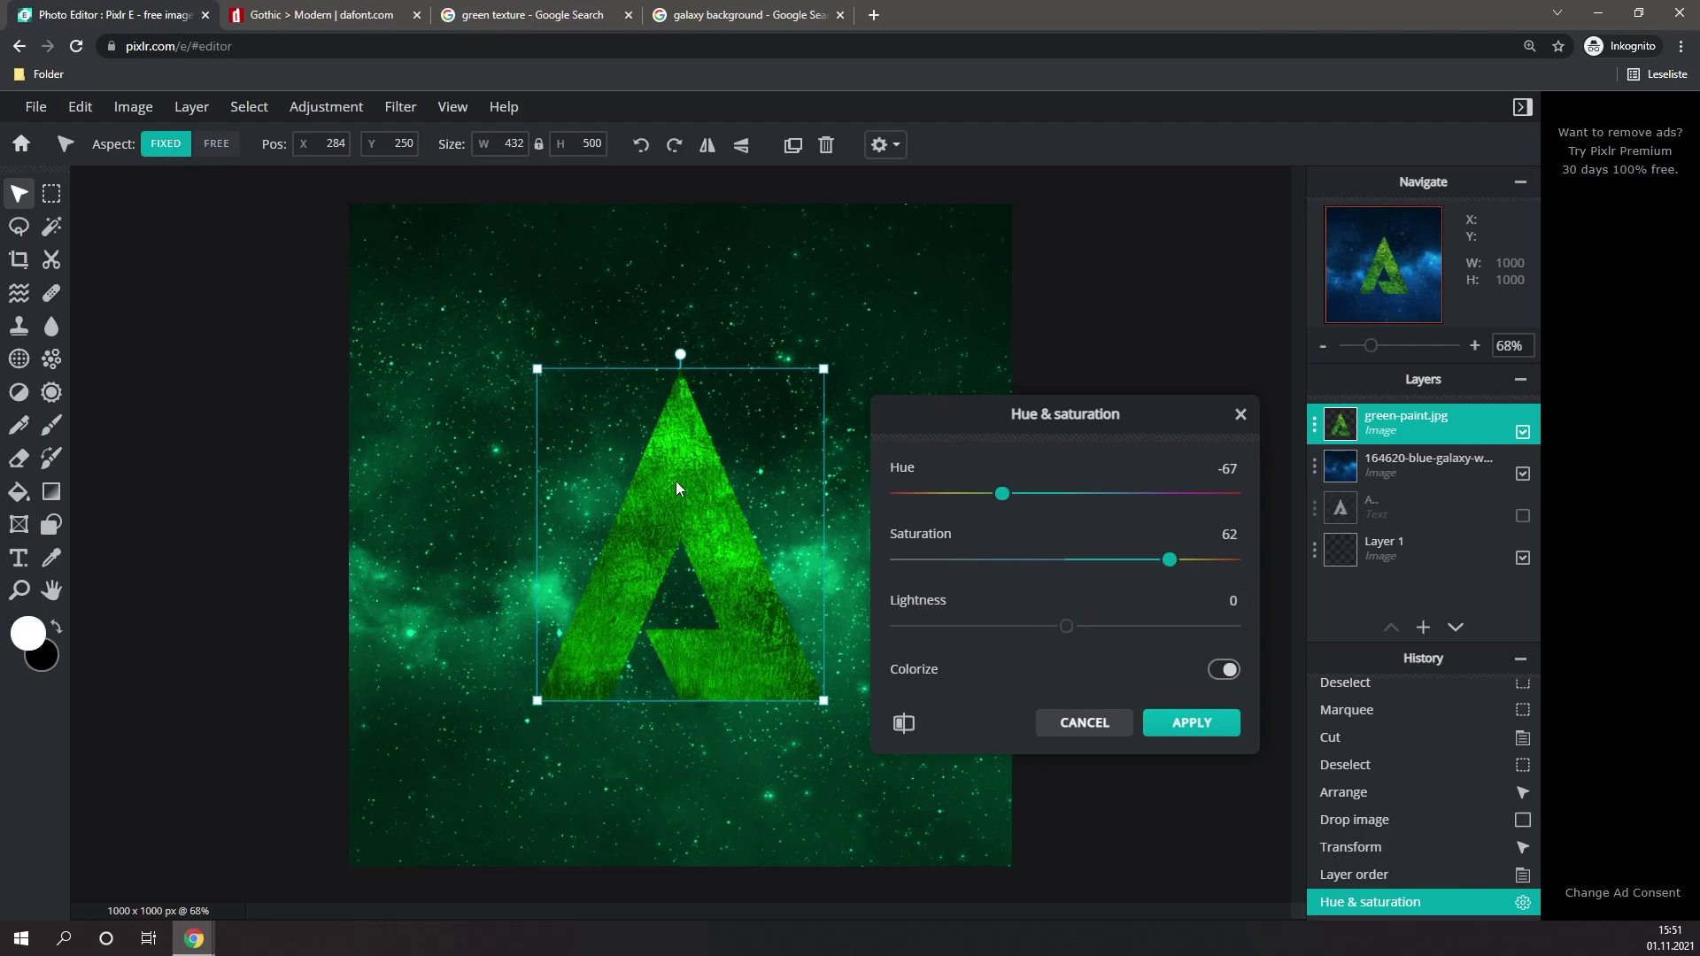
left_click(1211, 728)
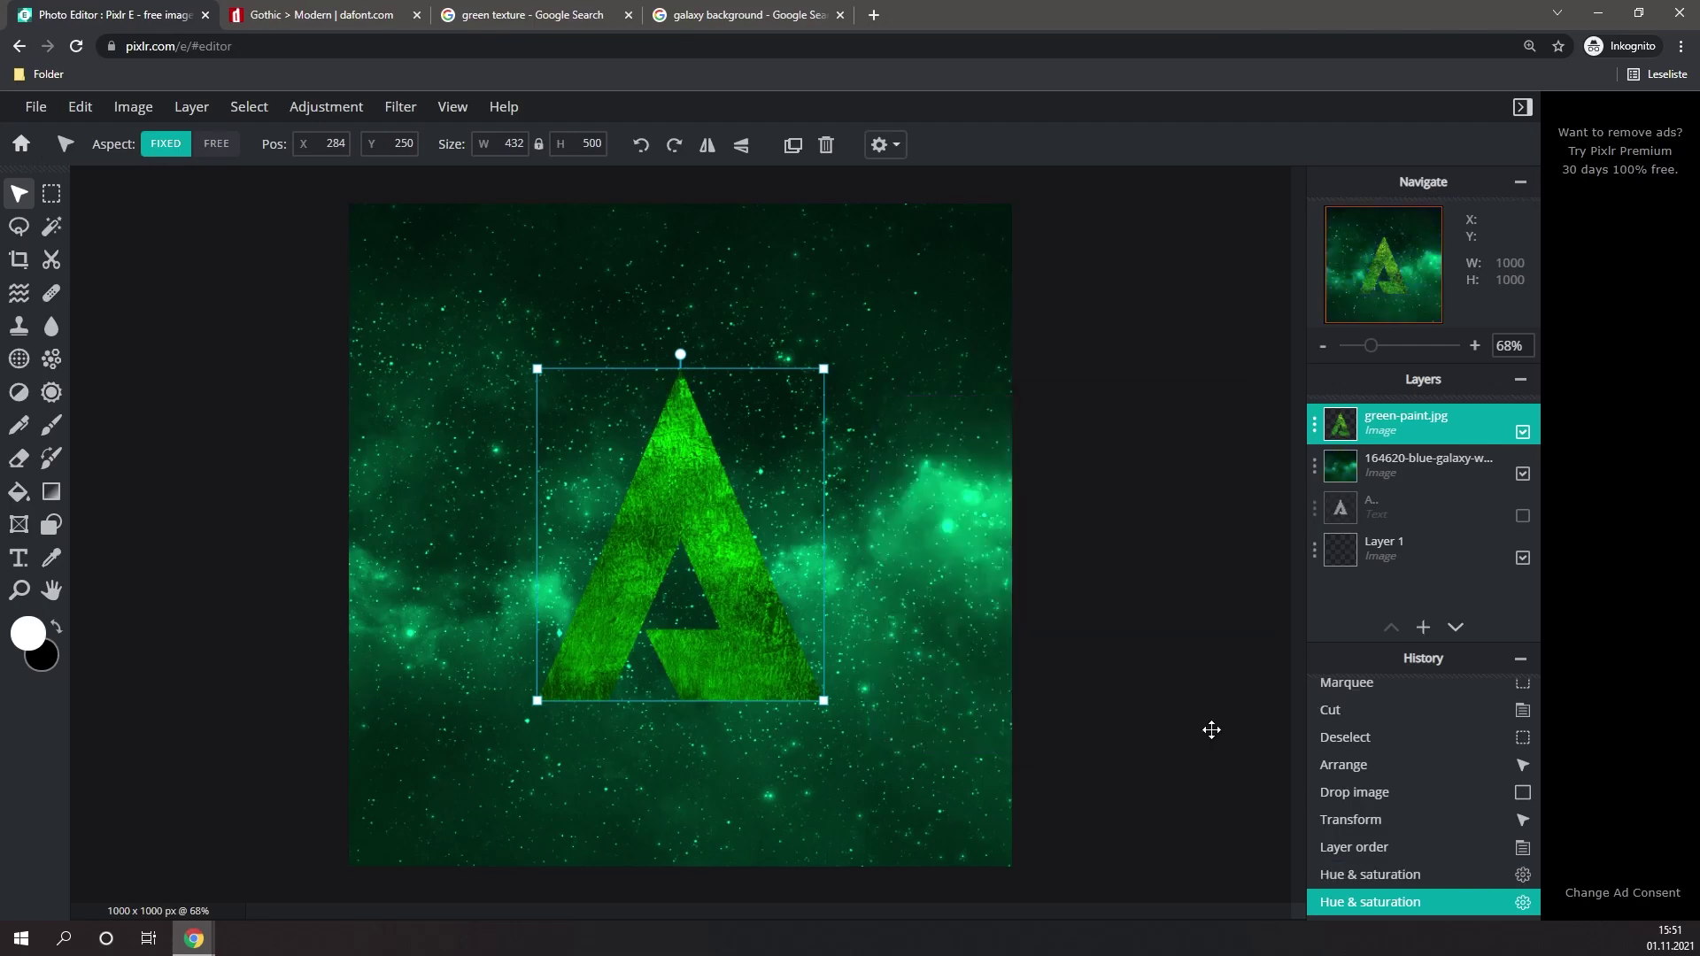
left_click(1180, 533)
left_click(762, 626)
- Scale the green A up by dragging a corner handle
left_click_drag(805, 646, 842, 722)
left_click(722, 612)
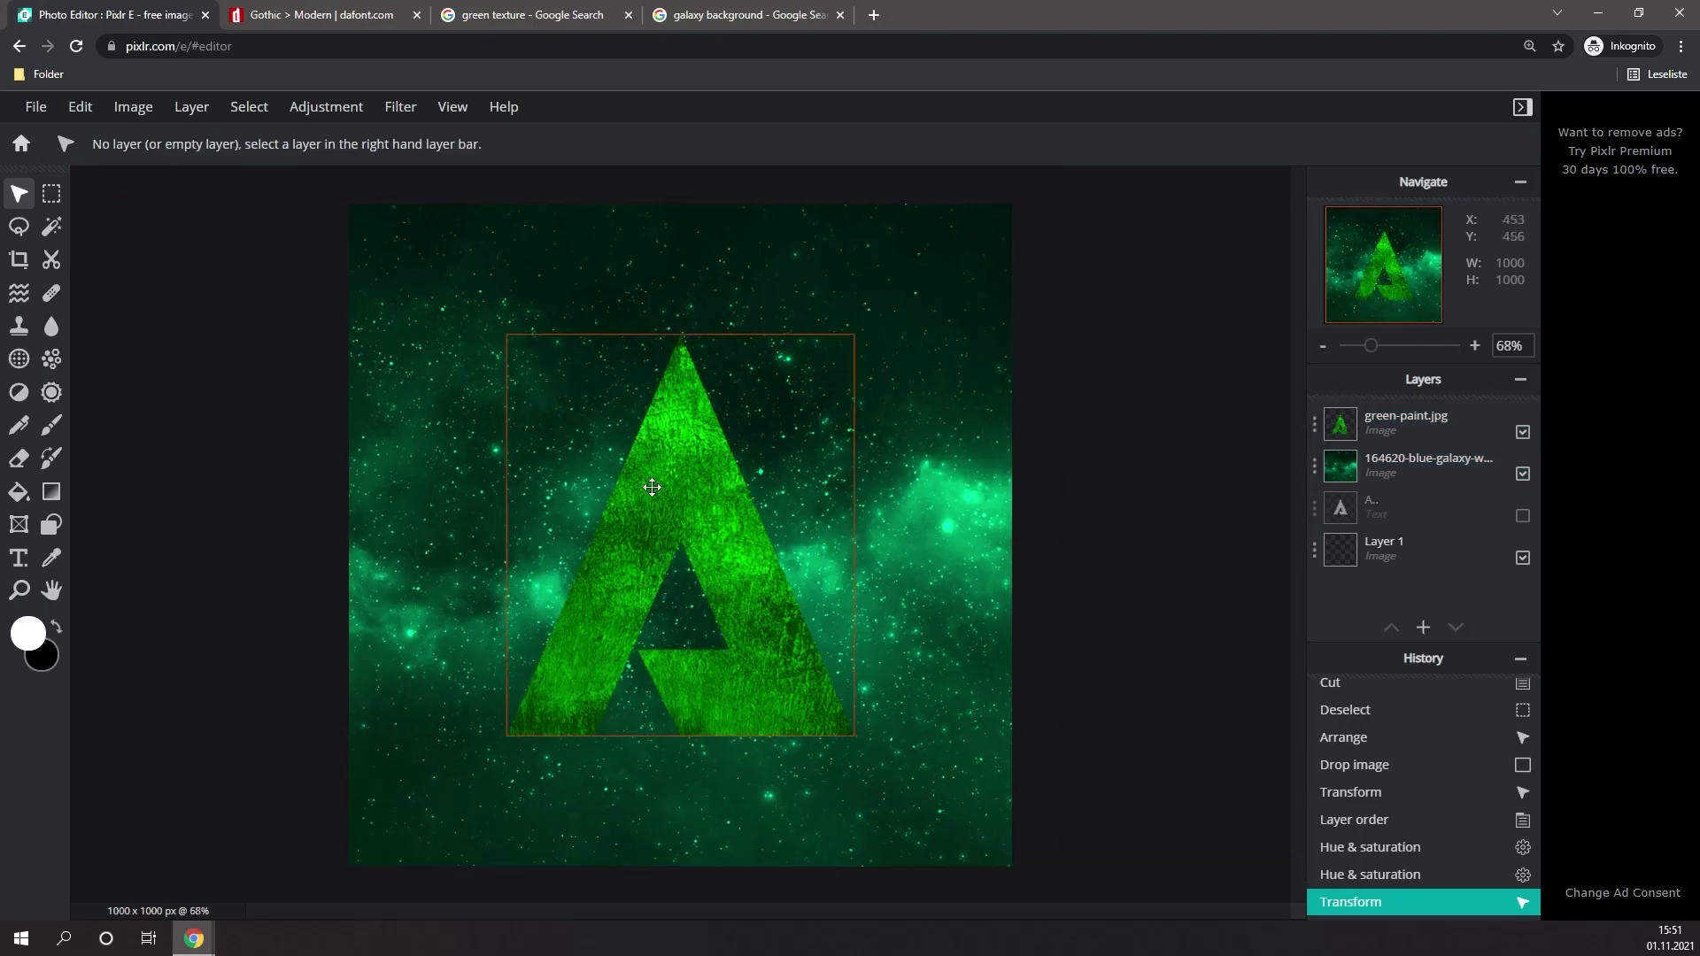
left_click(677, 513)
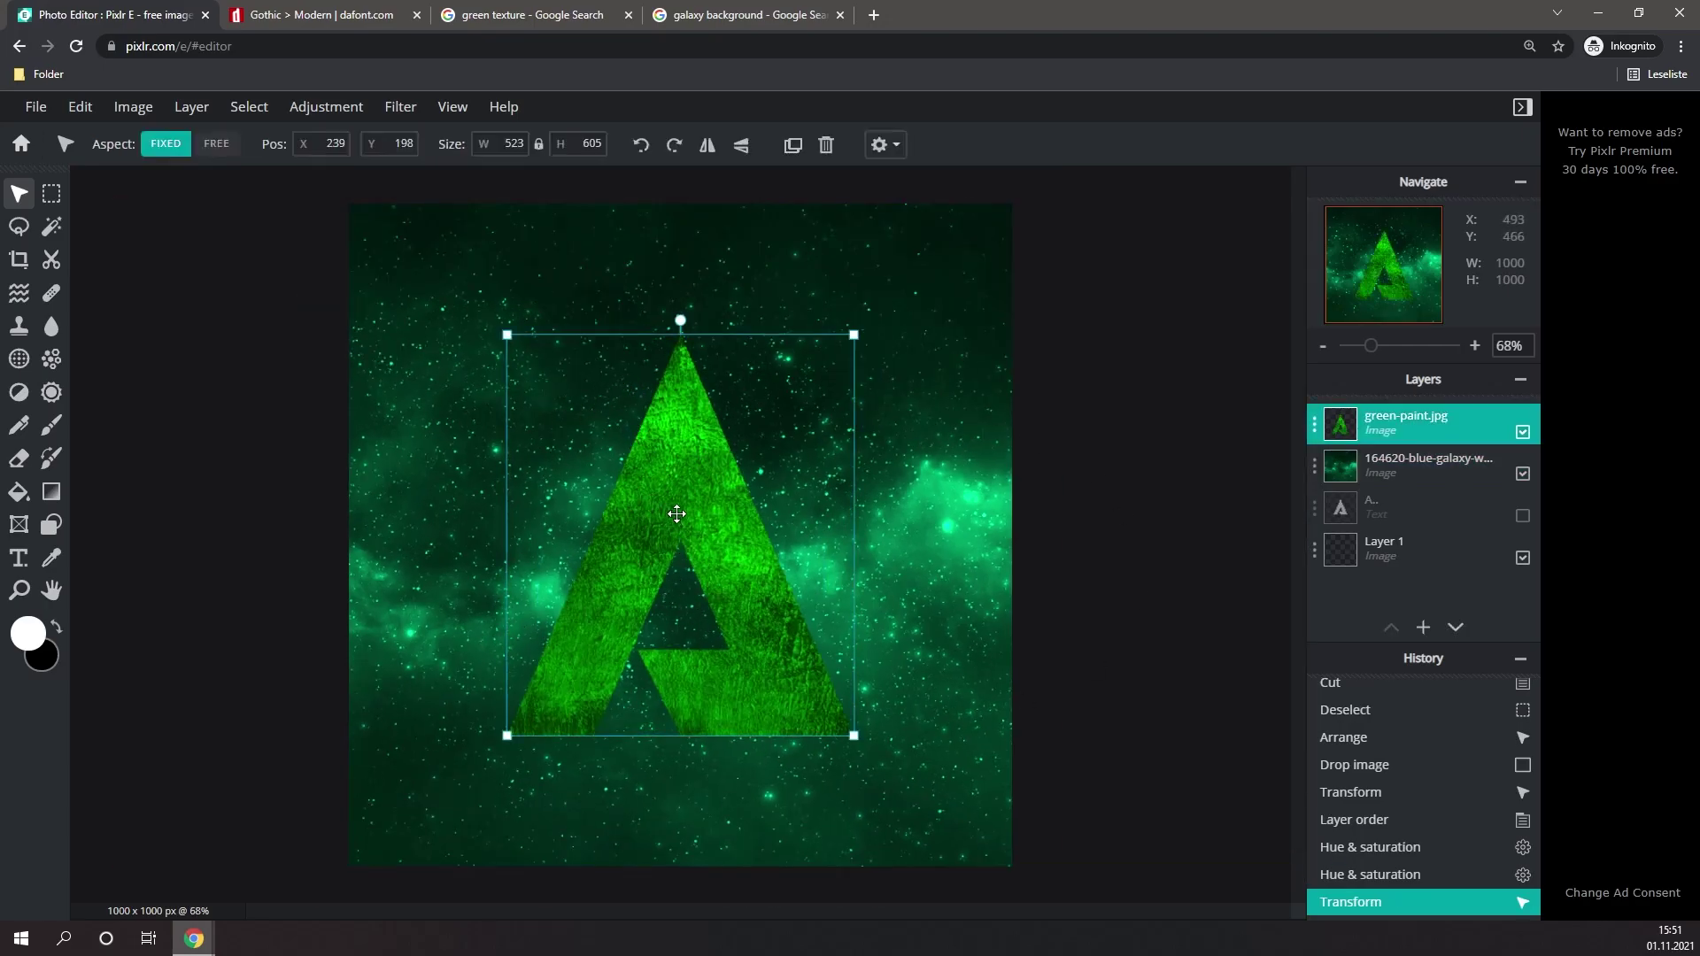
- Add a drop shadow to the A: opacity 62%, blur 16px, offsets 23px and 20px
left_click(412, 113)
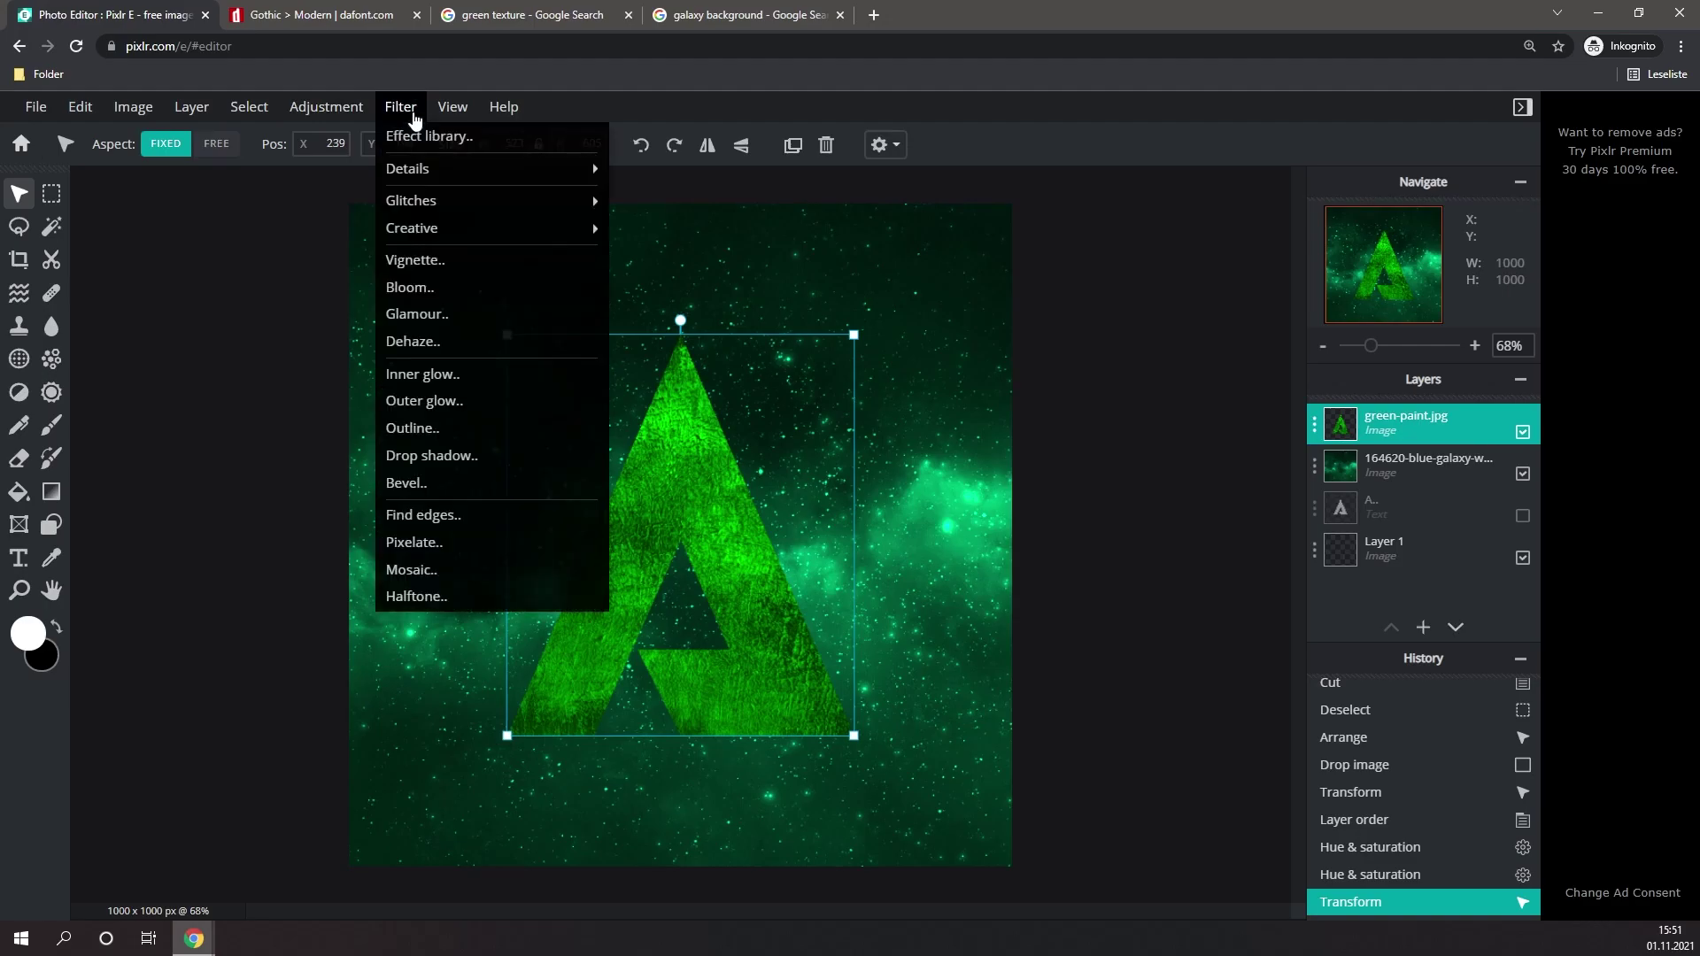
left_click(432, 455)
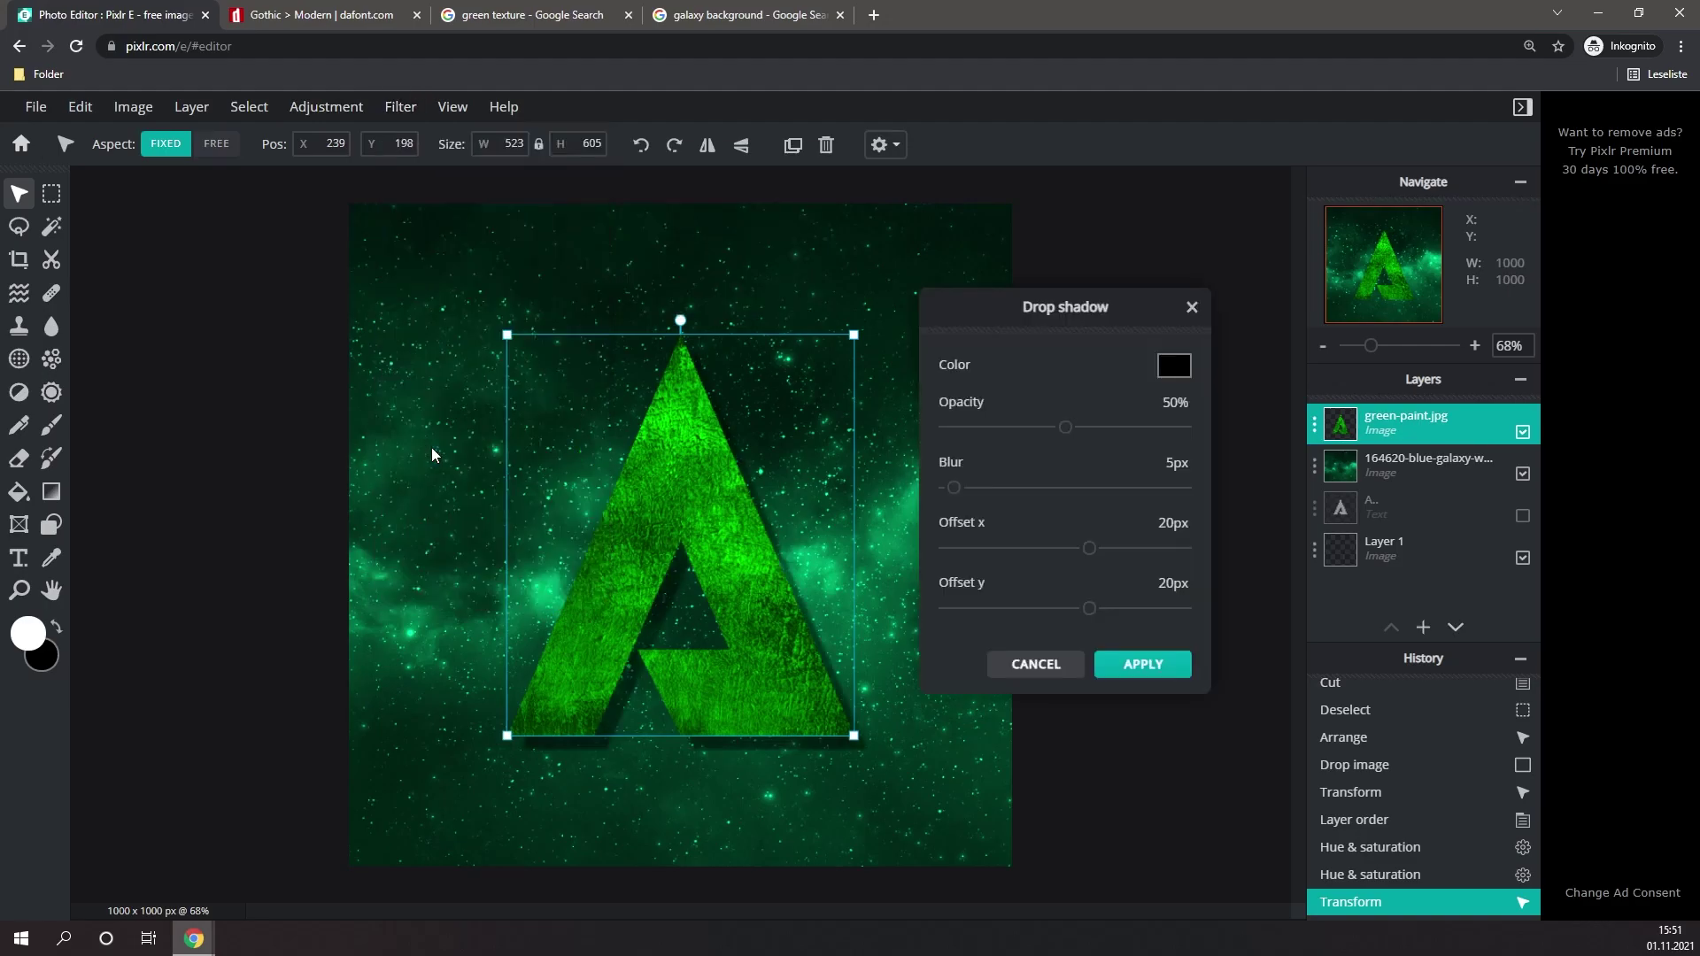
mouse_move(1067, 434)
left_mouse_down()
mouse_move(1108, 440)
mouse_move(1049, 441)
mouse_move(1120, 438)
mouse_move(1093, 442)
left_mouse_up()
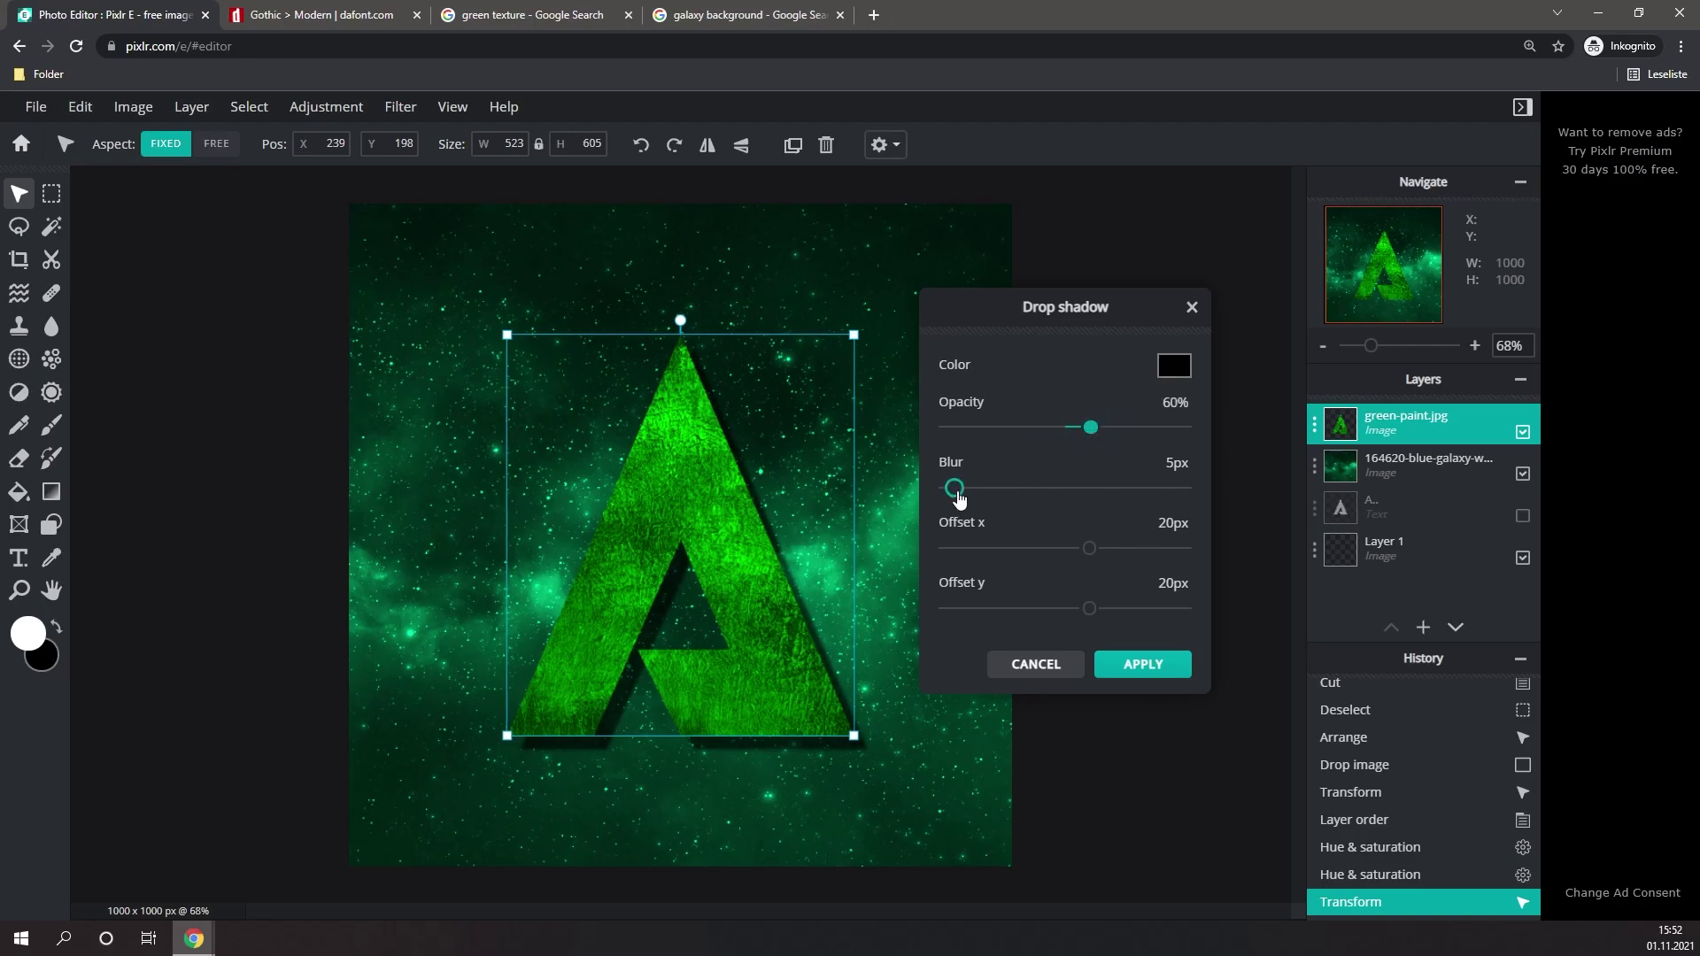
mouse_move(956, 489)
left_mouse_down()
mouse_move(1010, 492)
mouse_move(948, 490)
mouse_move(972, 489)
left_mouse_up()
left_click_drag(1089, 548, 1096, 549)
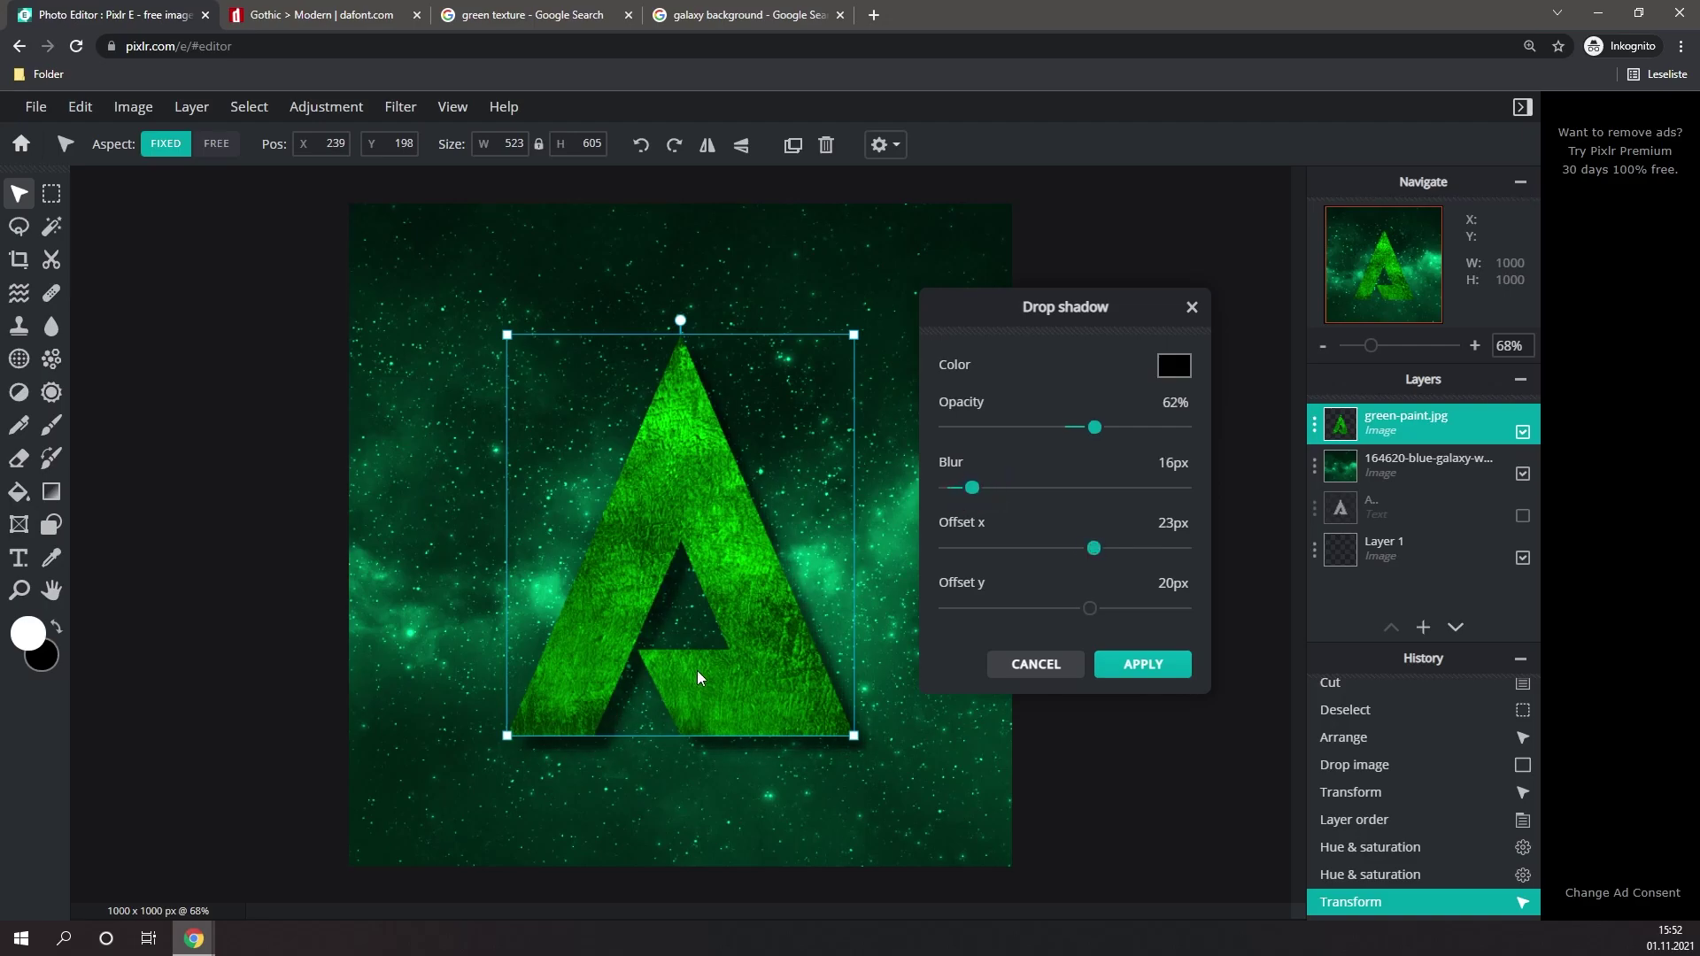
left_click(1142, 664)
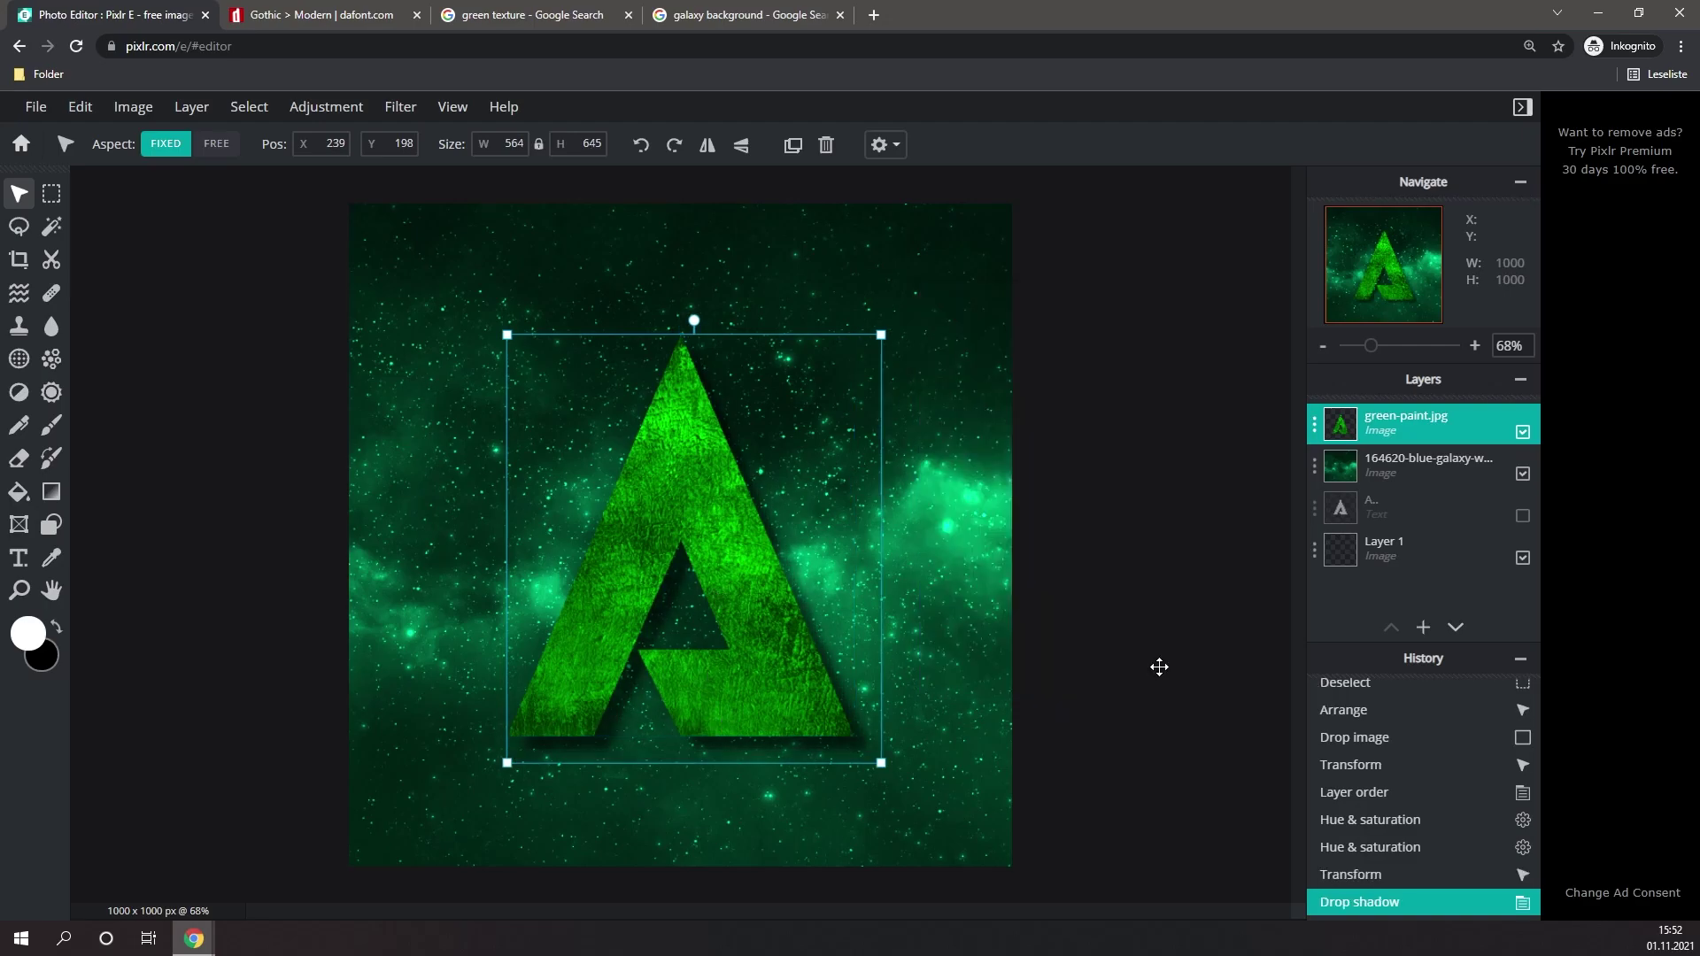
left_click(1134, 623)
- Bevel the green A with size 17px, depth 11%, highlight opacity 94% and shadow opacity 70%
scroll(664, 495, "down", 1)
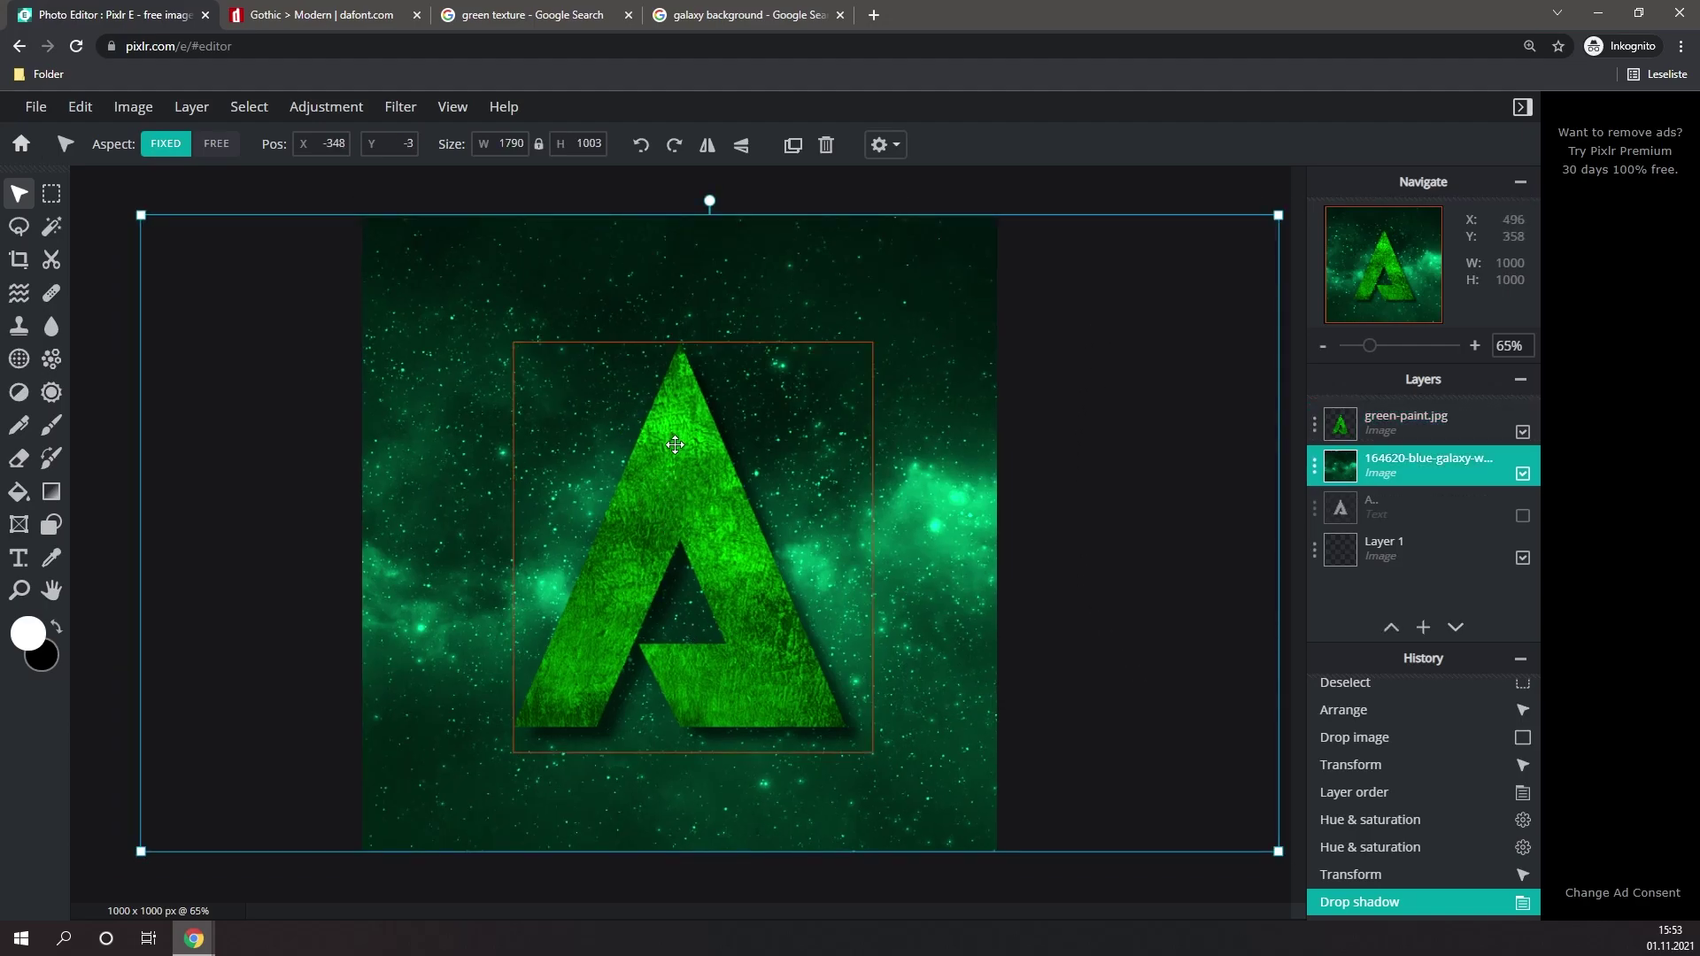
left_click(677, 535)
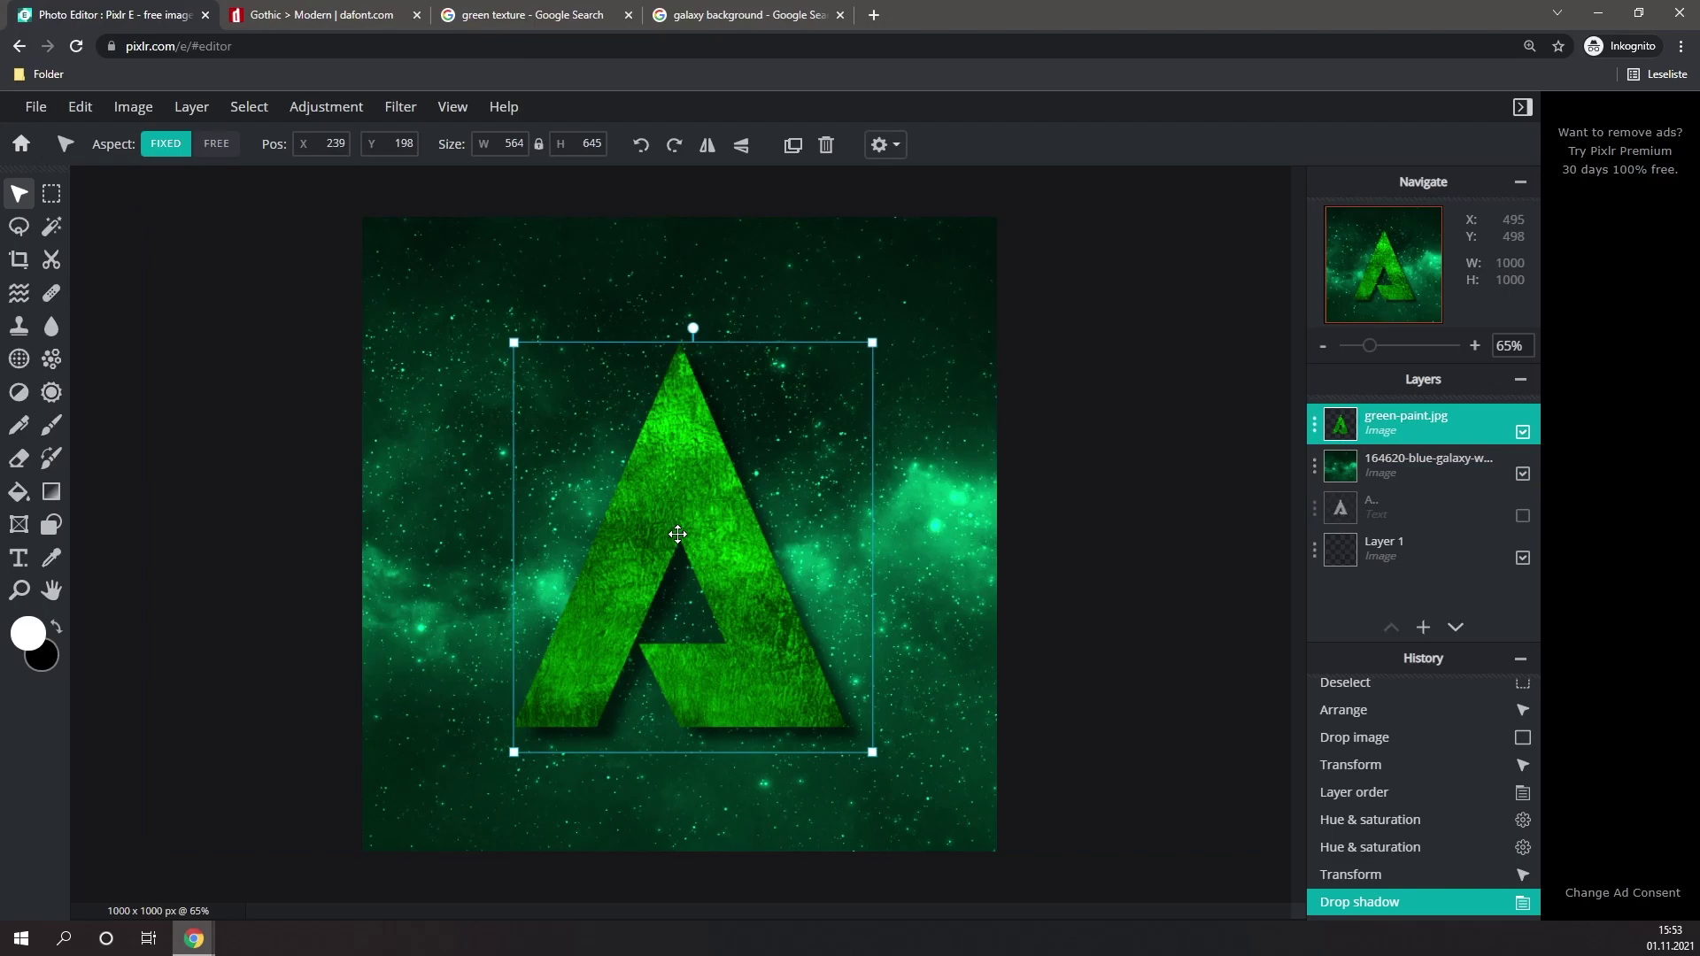
left_click(411, 113)
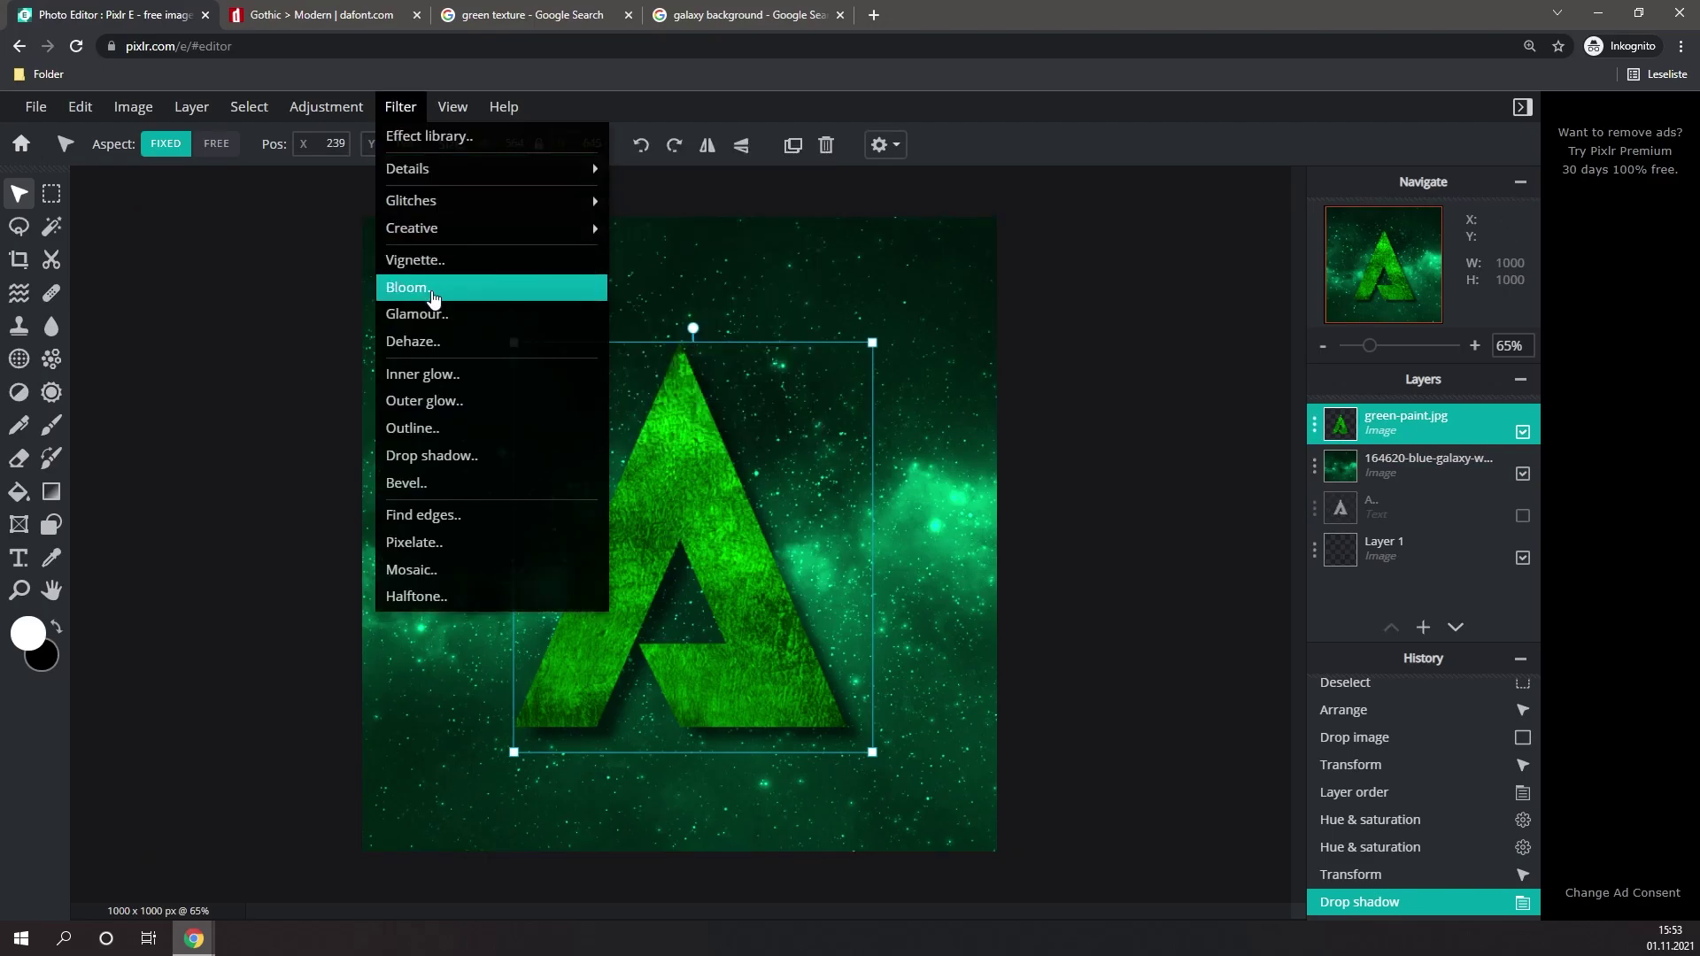
left_click(447, 481)
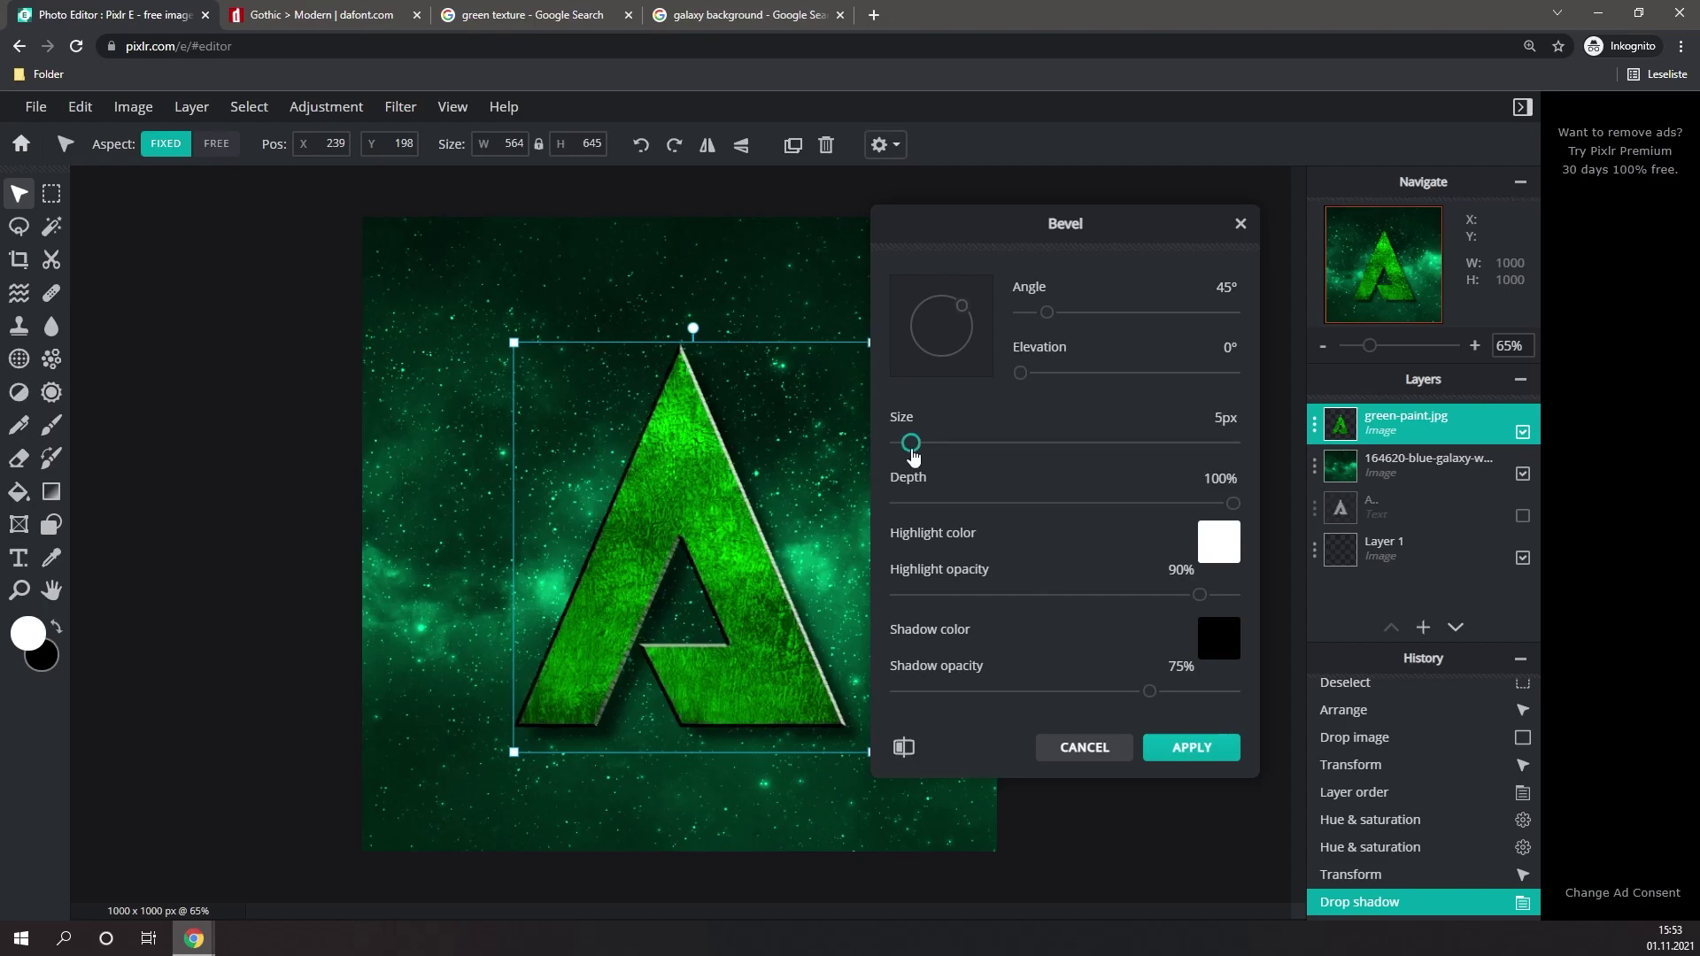
left_click_drag(921, 453, 923, 454)
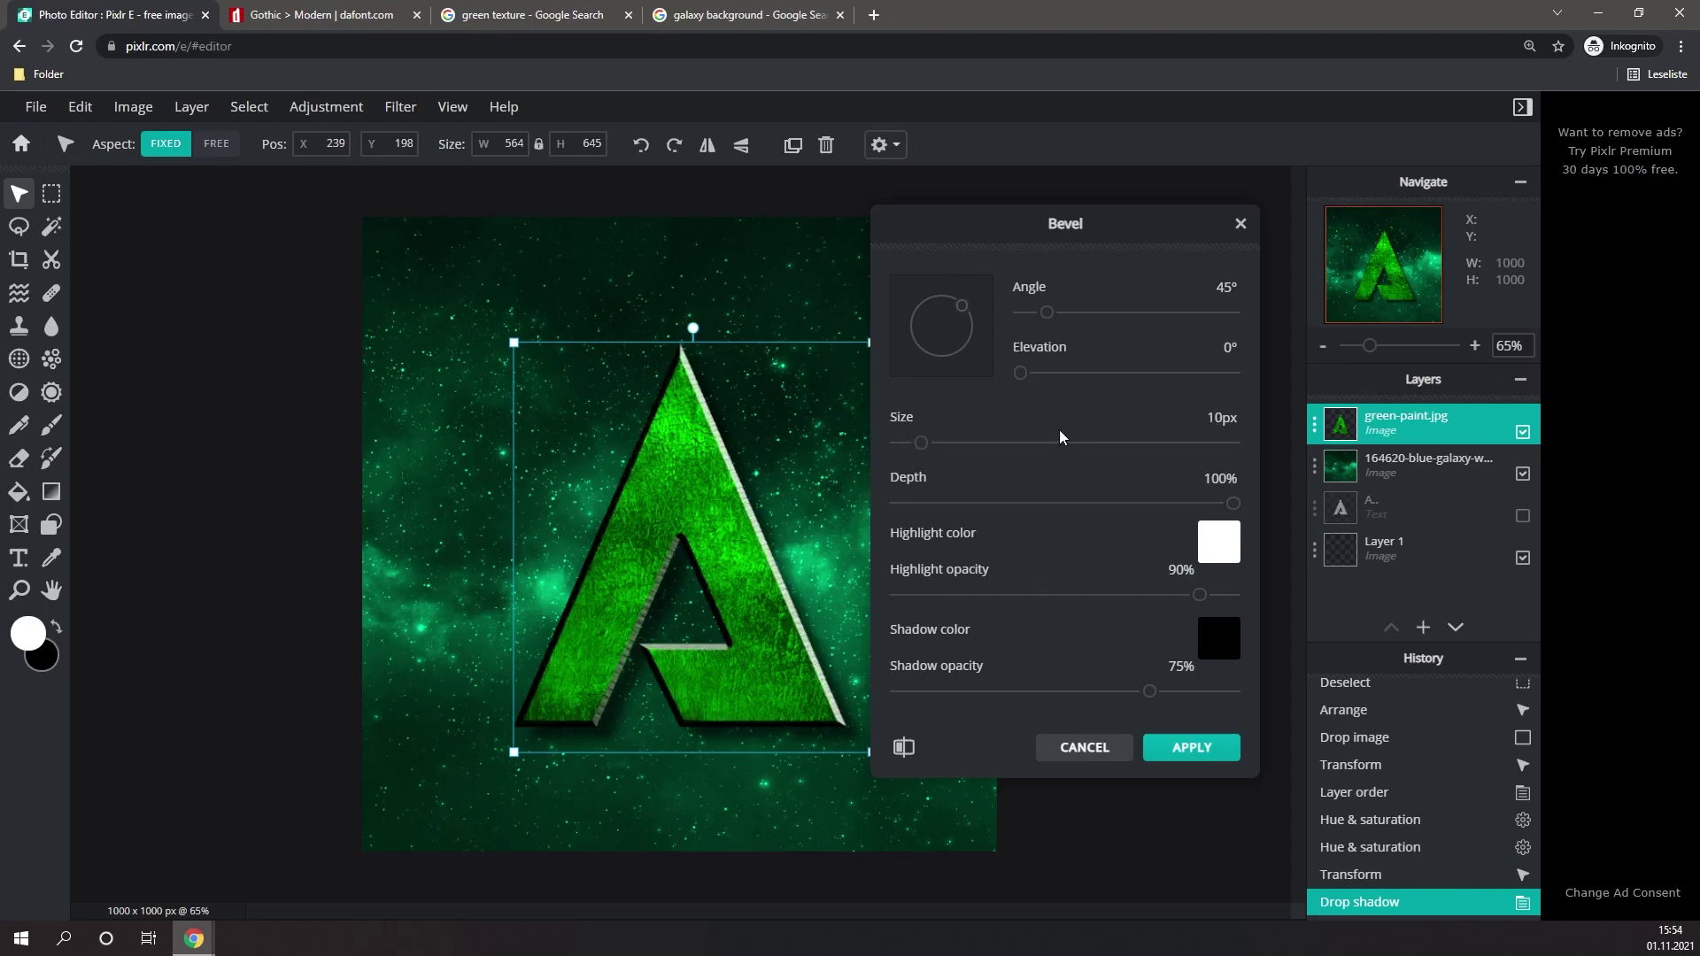
left_click_drag(1231, 510, 927, 504)
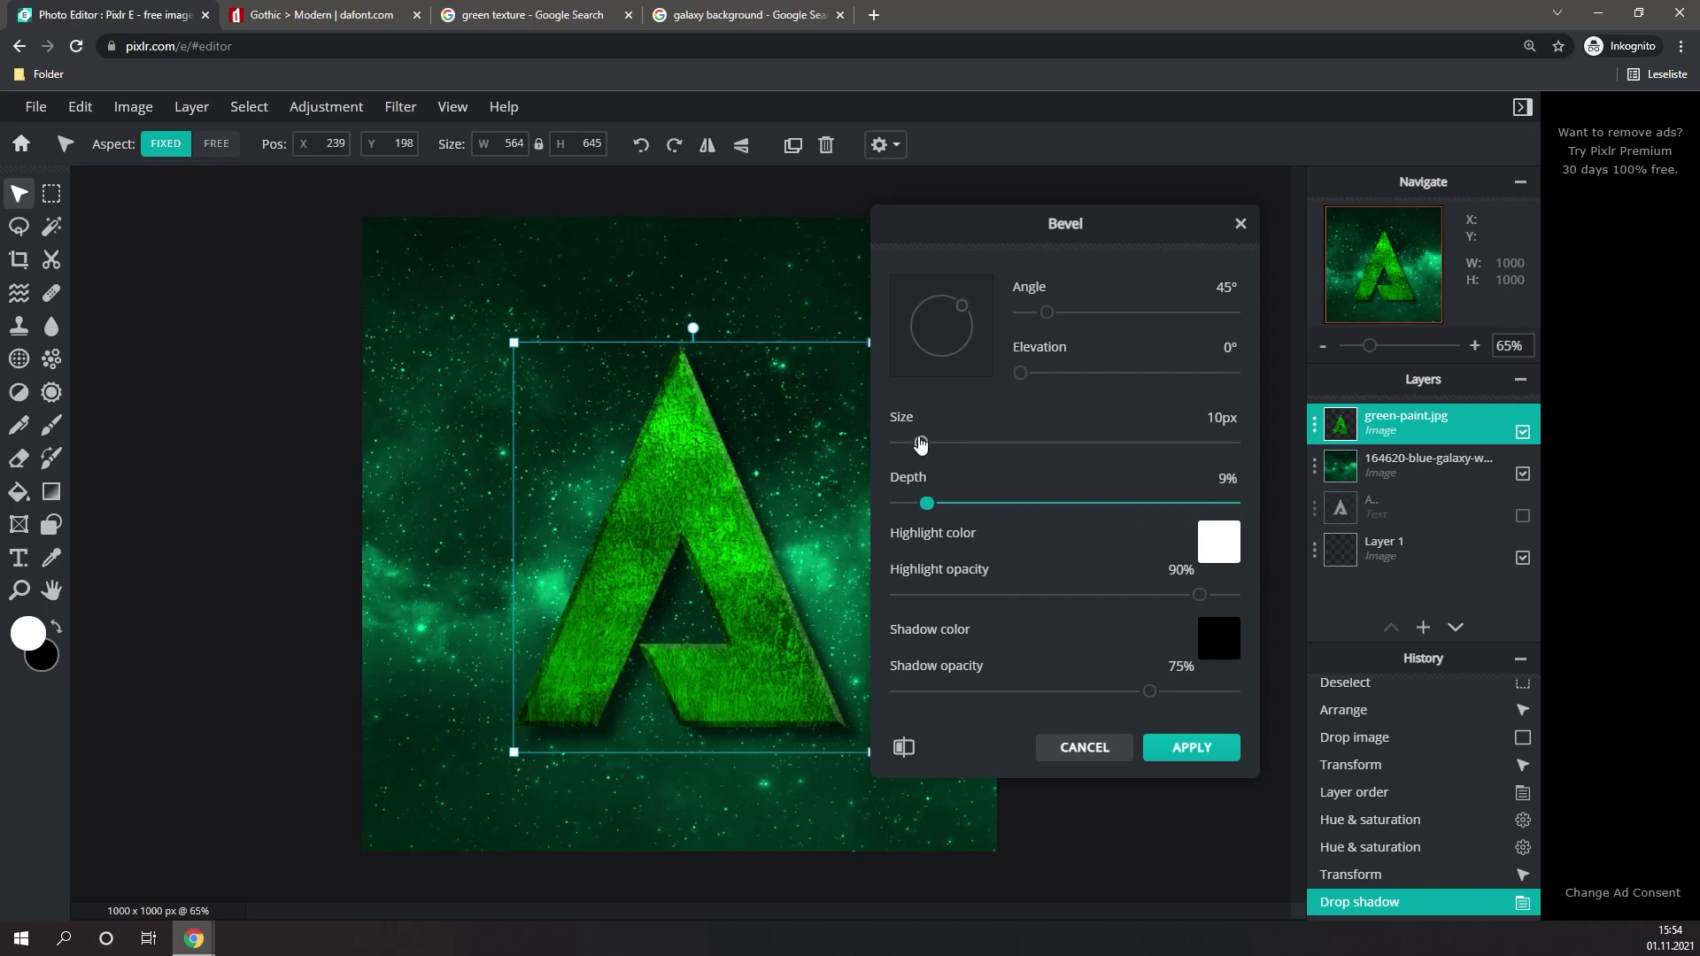
left_click_drag(921, 443, 936, 443)
mouse_move(928, 503)
left_mouse_down()
mouse_move(962, 501)
mouse_move(937, 505)
left_mouse_up()
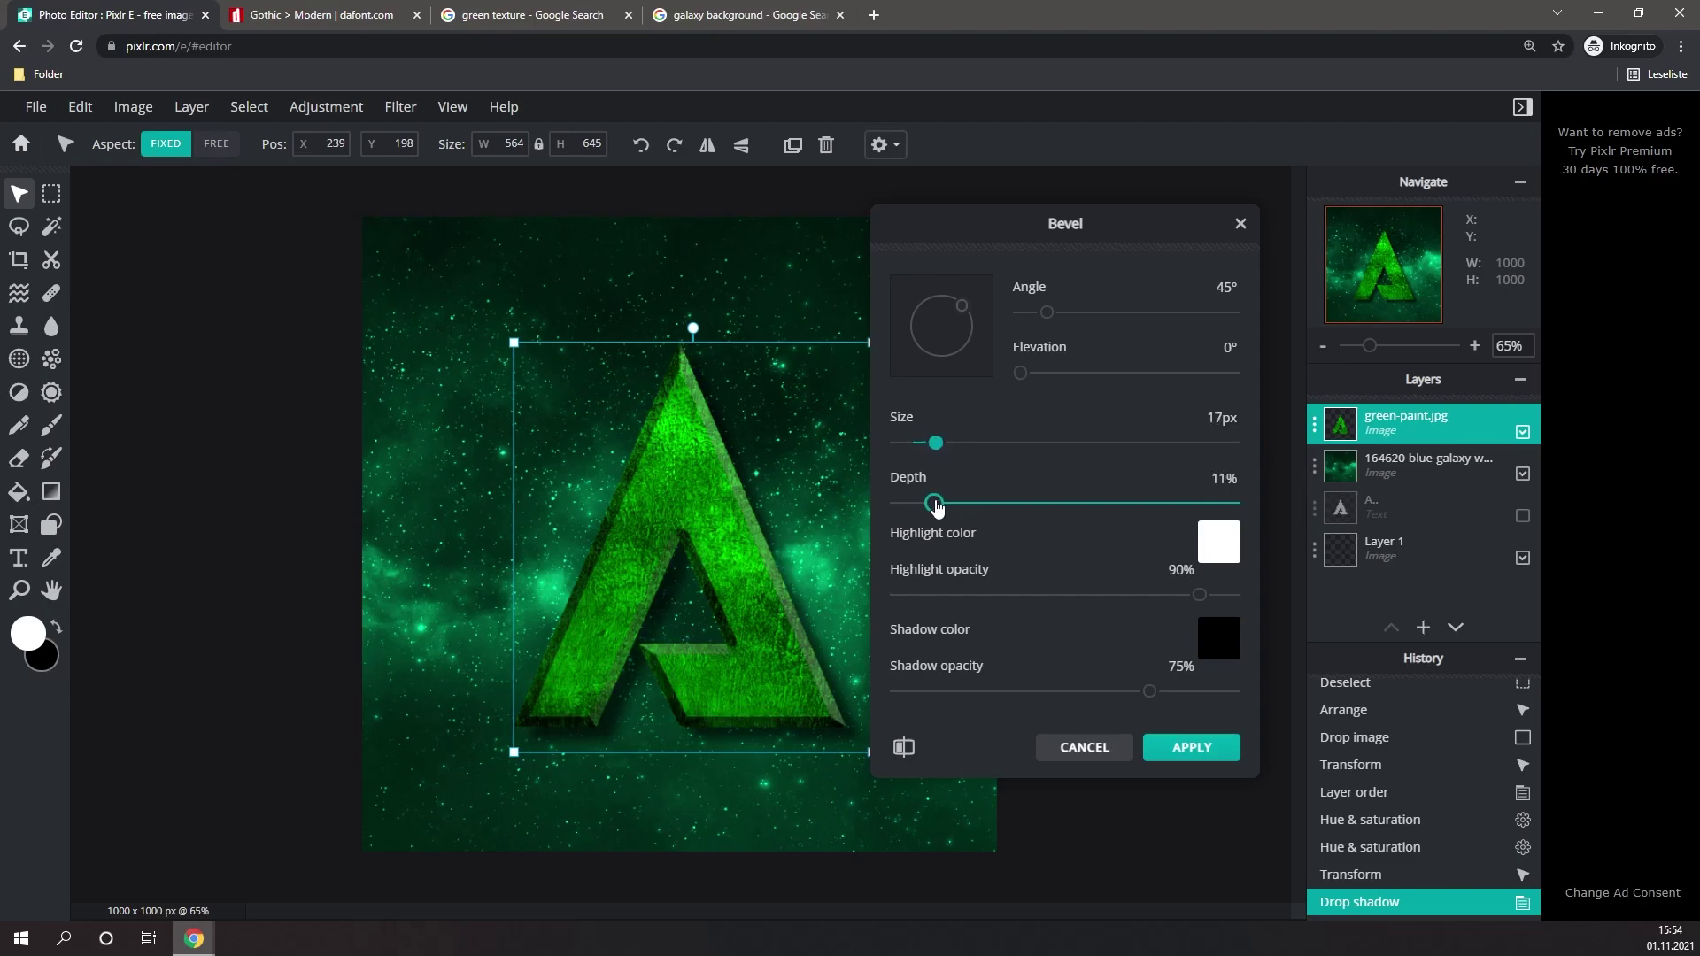
left_click_drag(1081, 595, 1216, 595)
left_click_drag(1171, 692, 1137, 701)
left_click(1186, 754)
left_click(1129, 638)
scroll(653, 600, "down", 2)
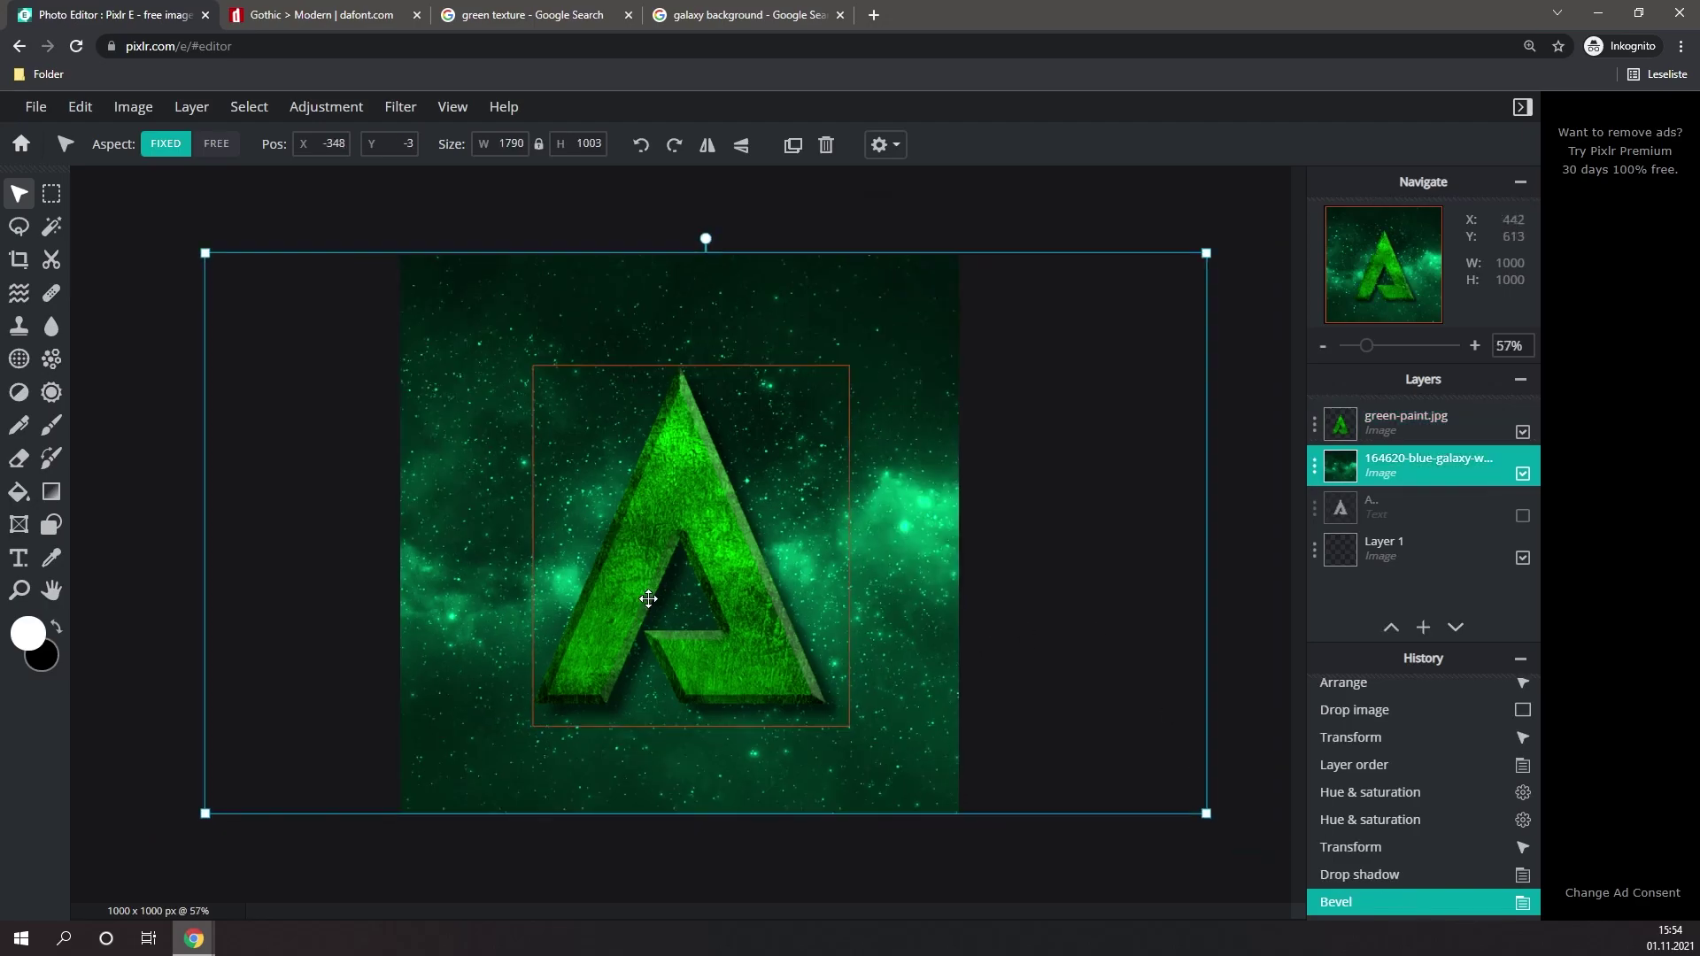
scroll(619, 717, "up", 1)
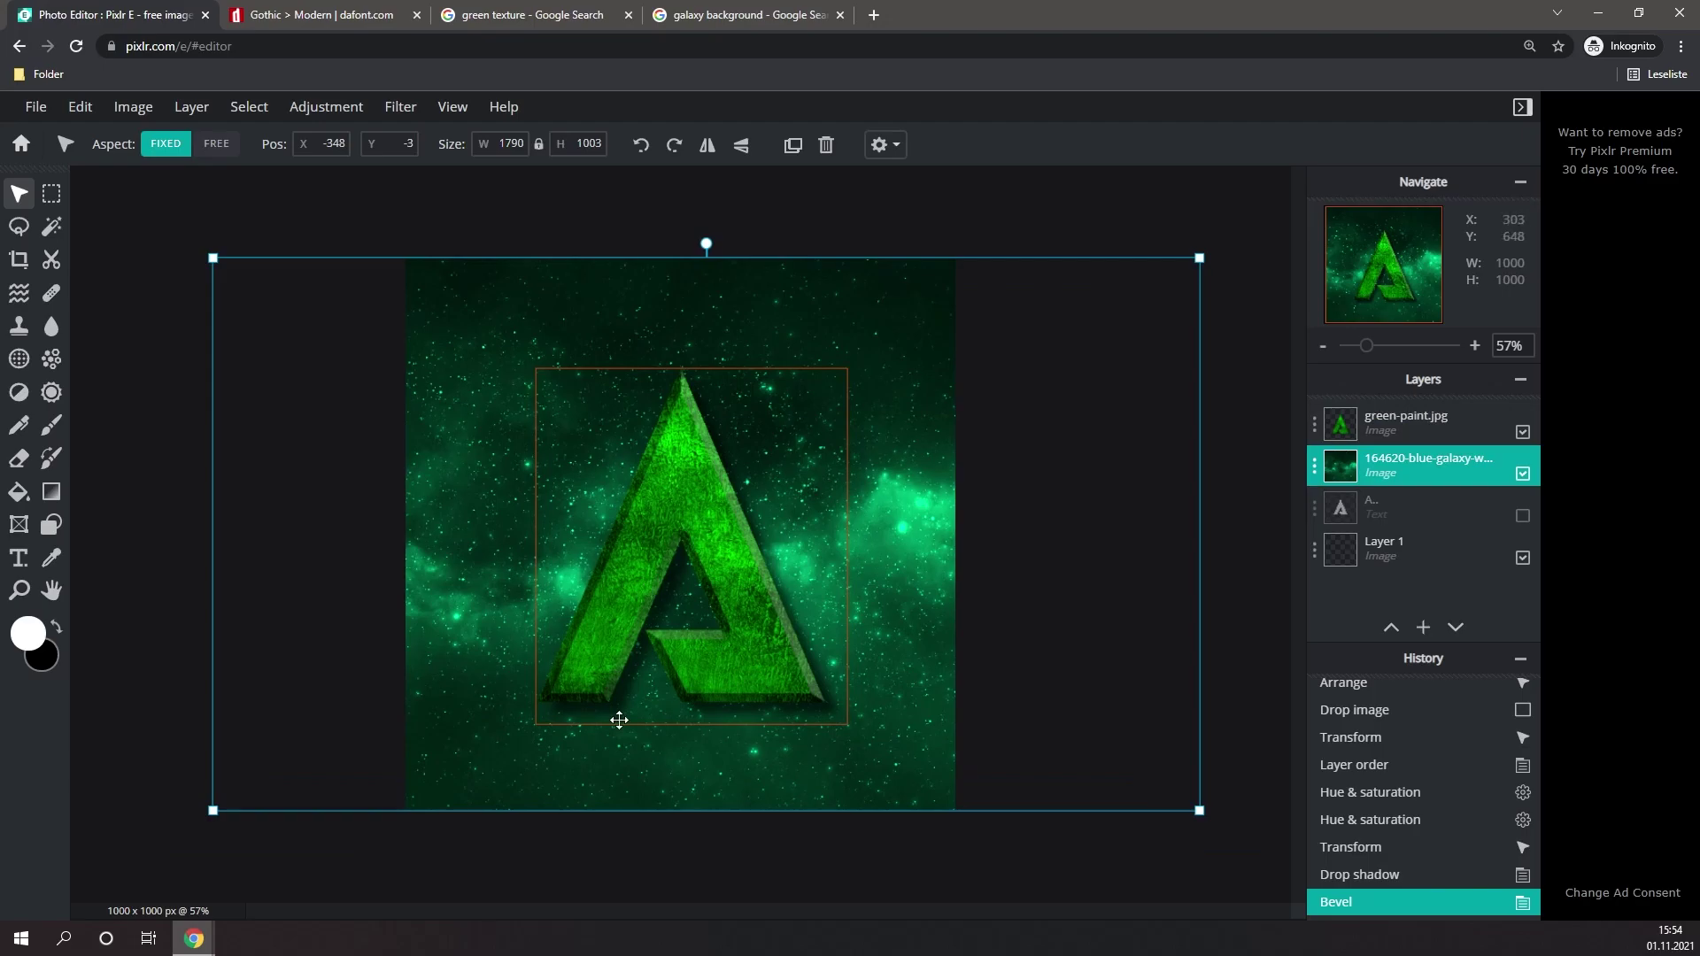
- Apply a Vibrance adjustment of amount 81 to the green A layer
left_click(688, 485)
scroll(677, 487, "up", 1)
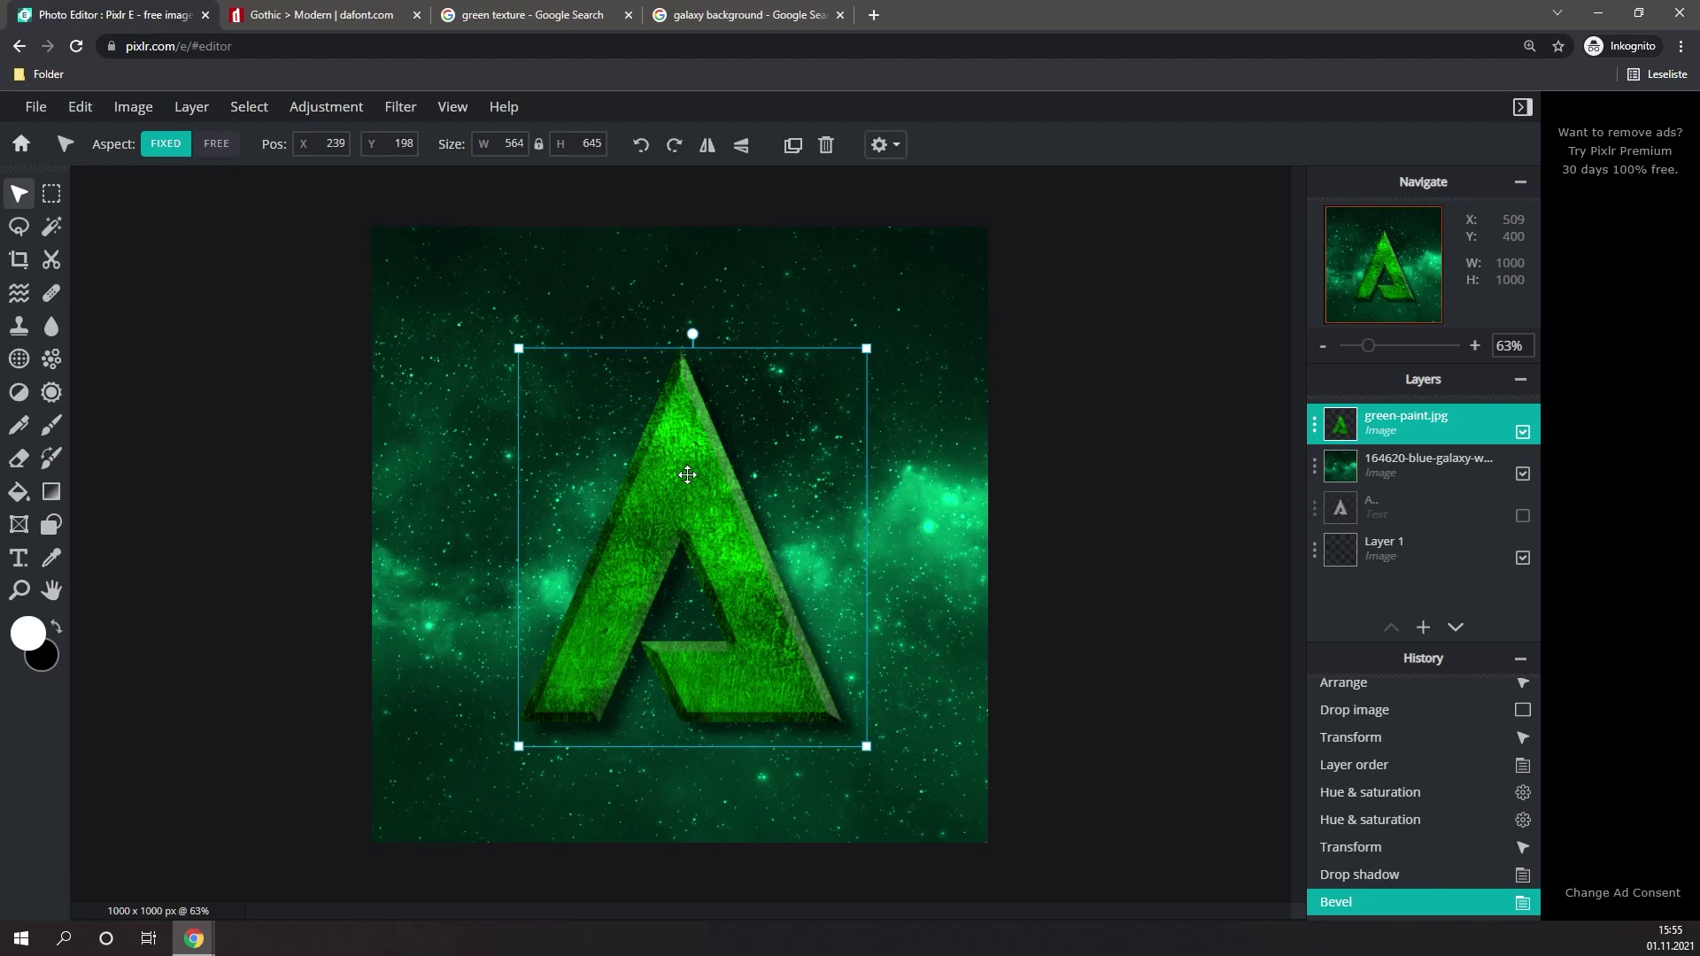
left_click(326, 106)
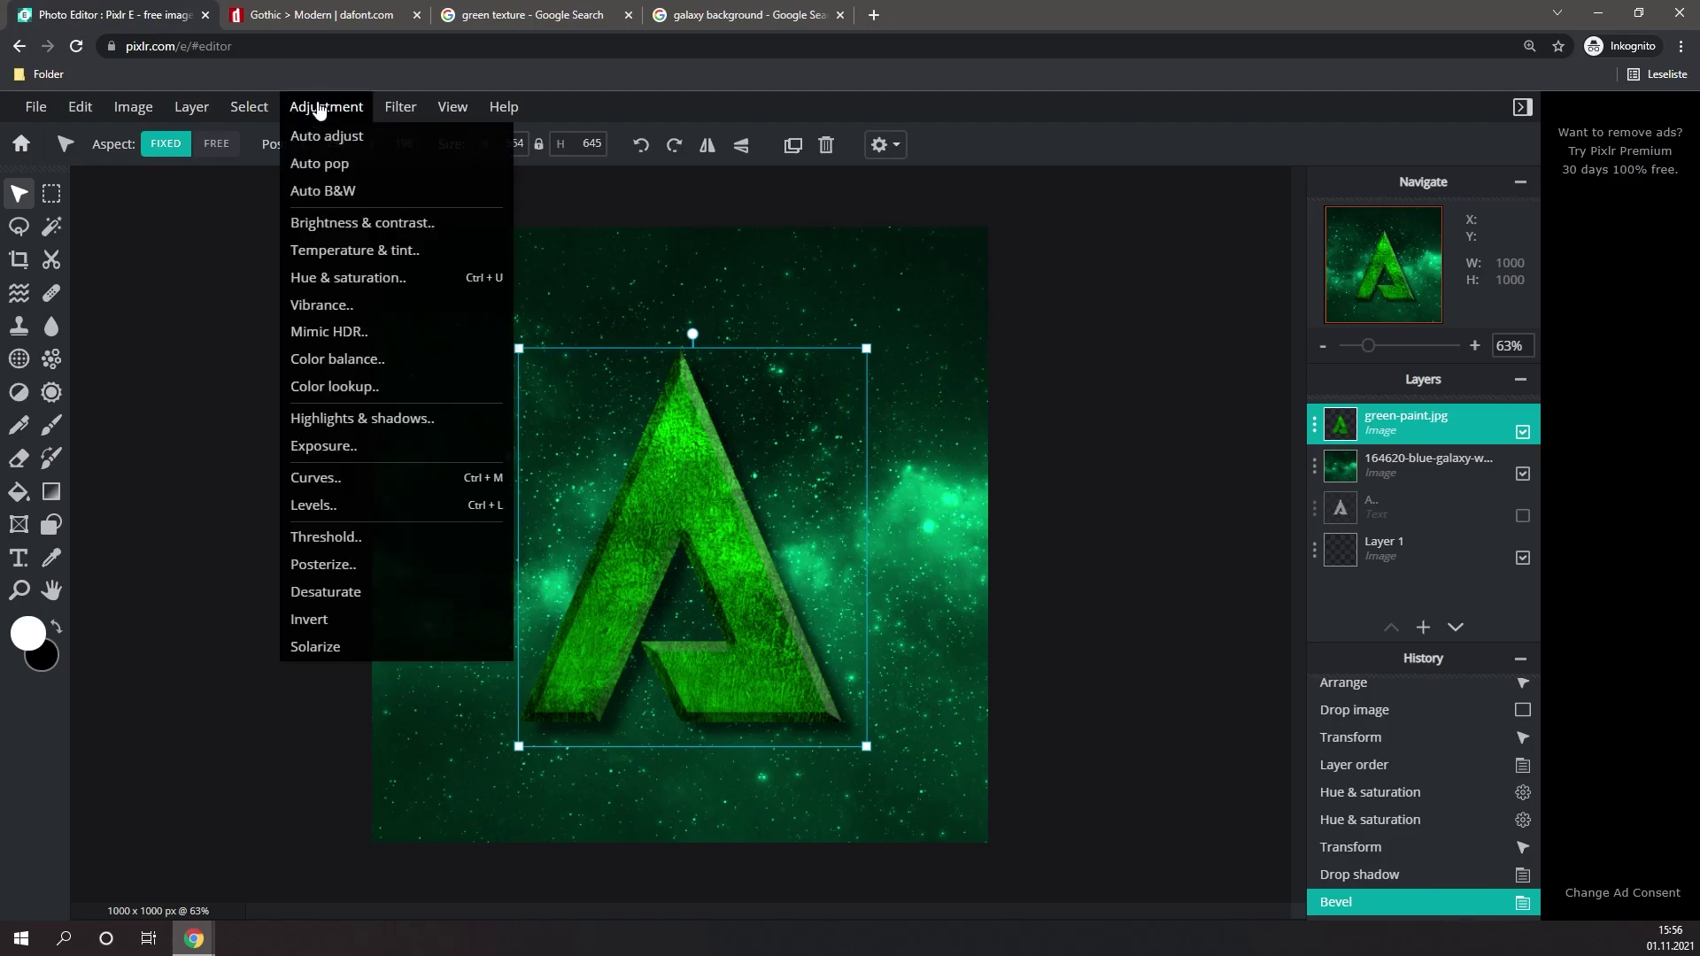
left_click(367, 304)
left_click_drag(1065, 529, 1194, 527)
left_click(1190, 584)
scroll(964, 526, "down", 1)
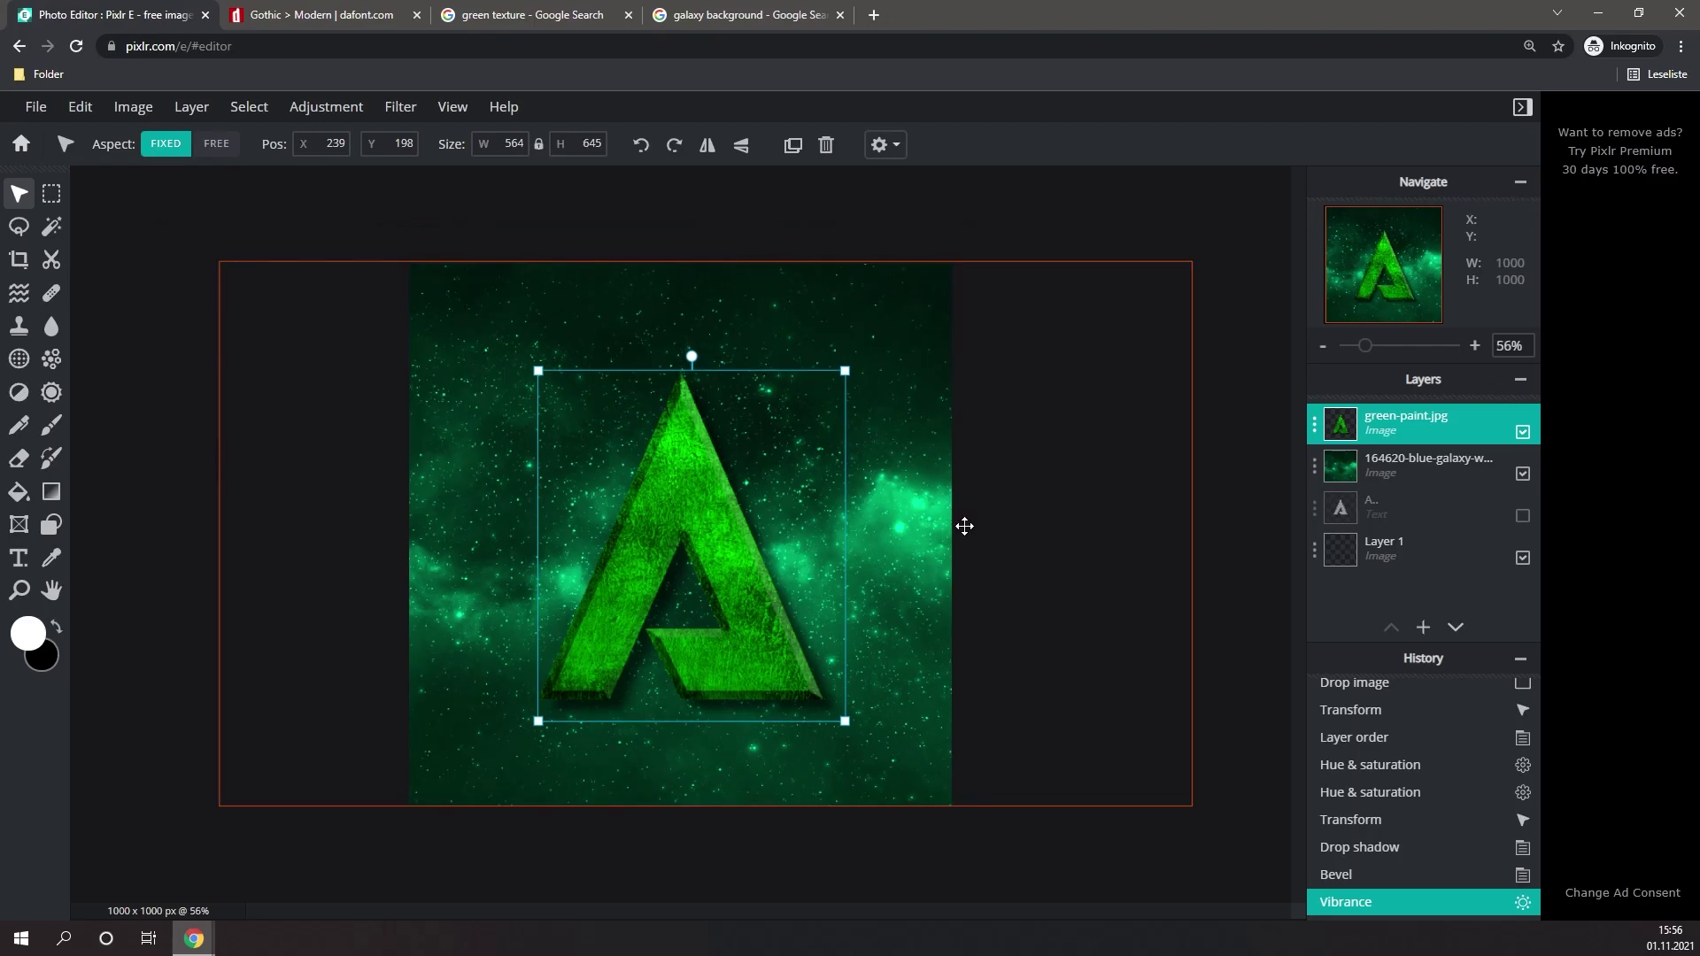
- Apply Highlights & shadows to the green A with highlights 22 and shadows -49
scroll(964, 526, "up", 1)
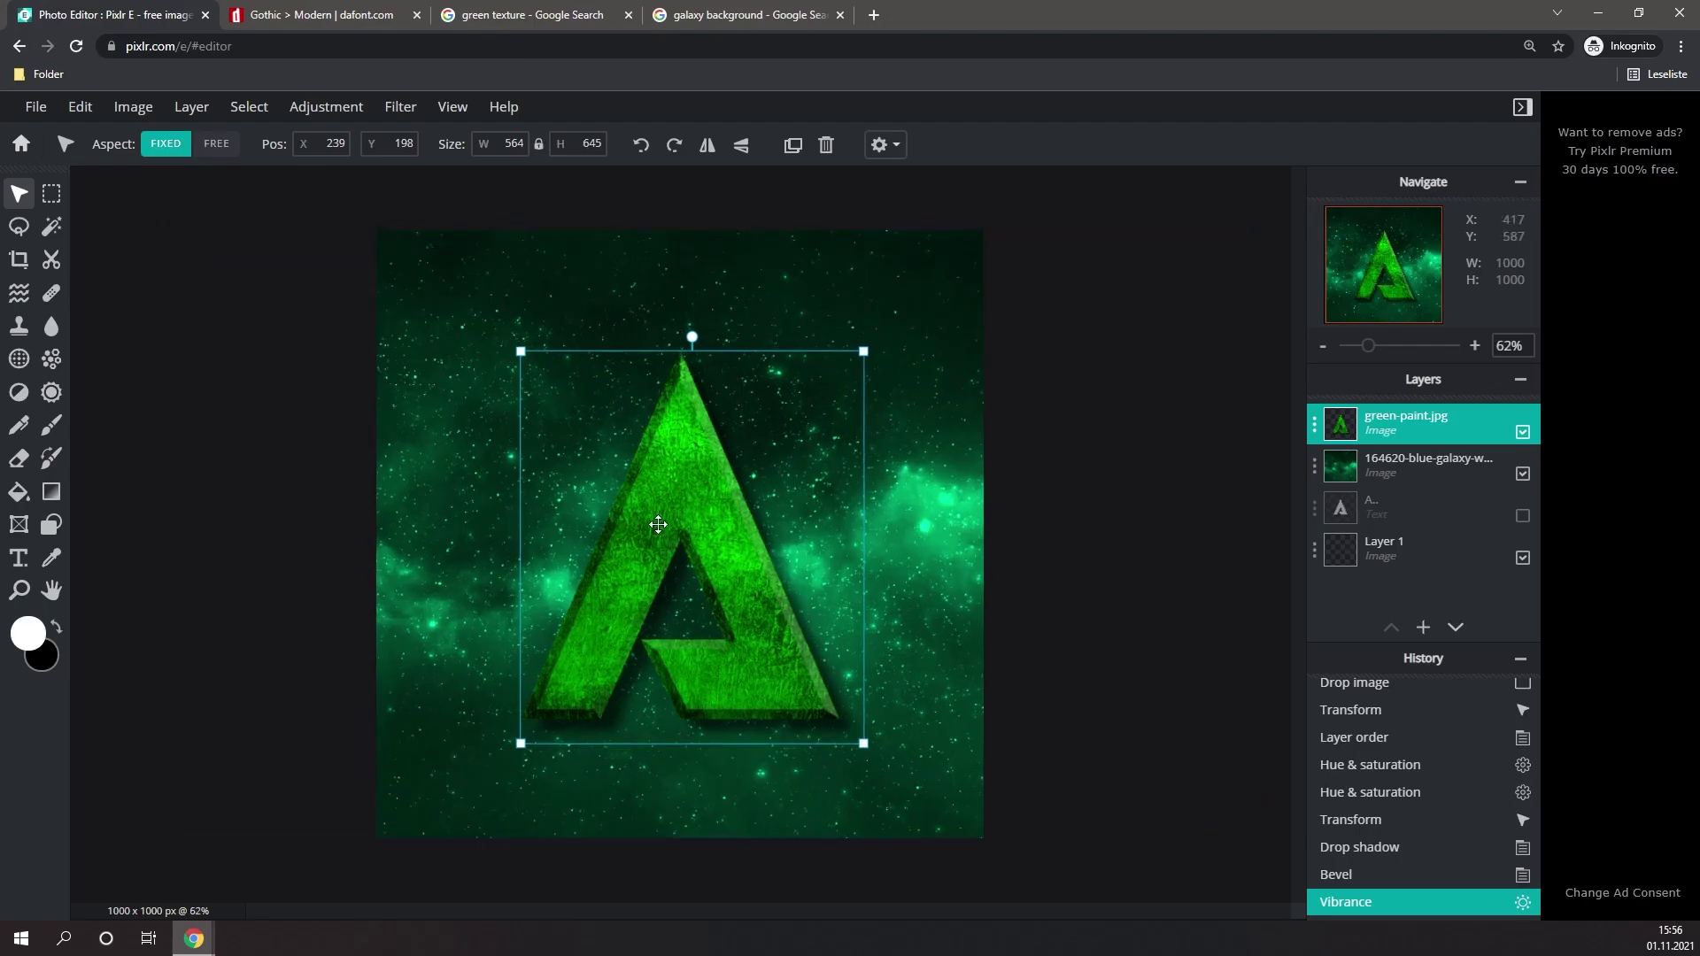
left_click(339, 107)
left_click(374, 419)
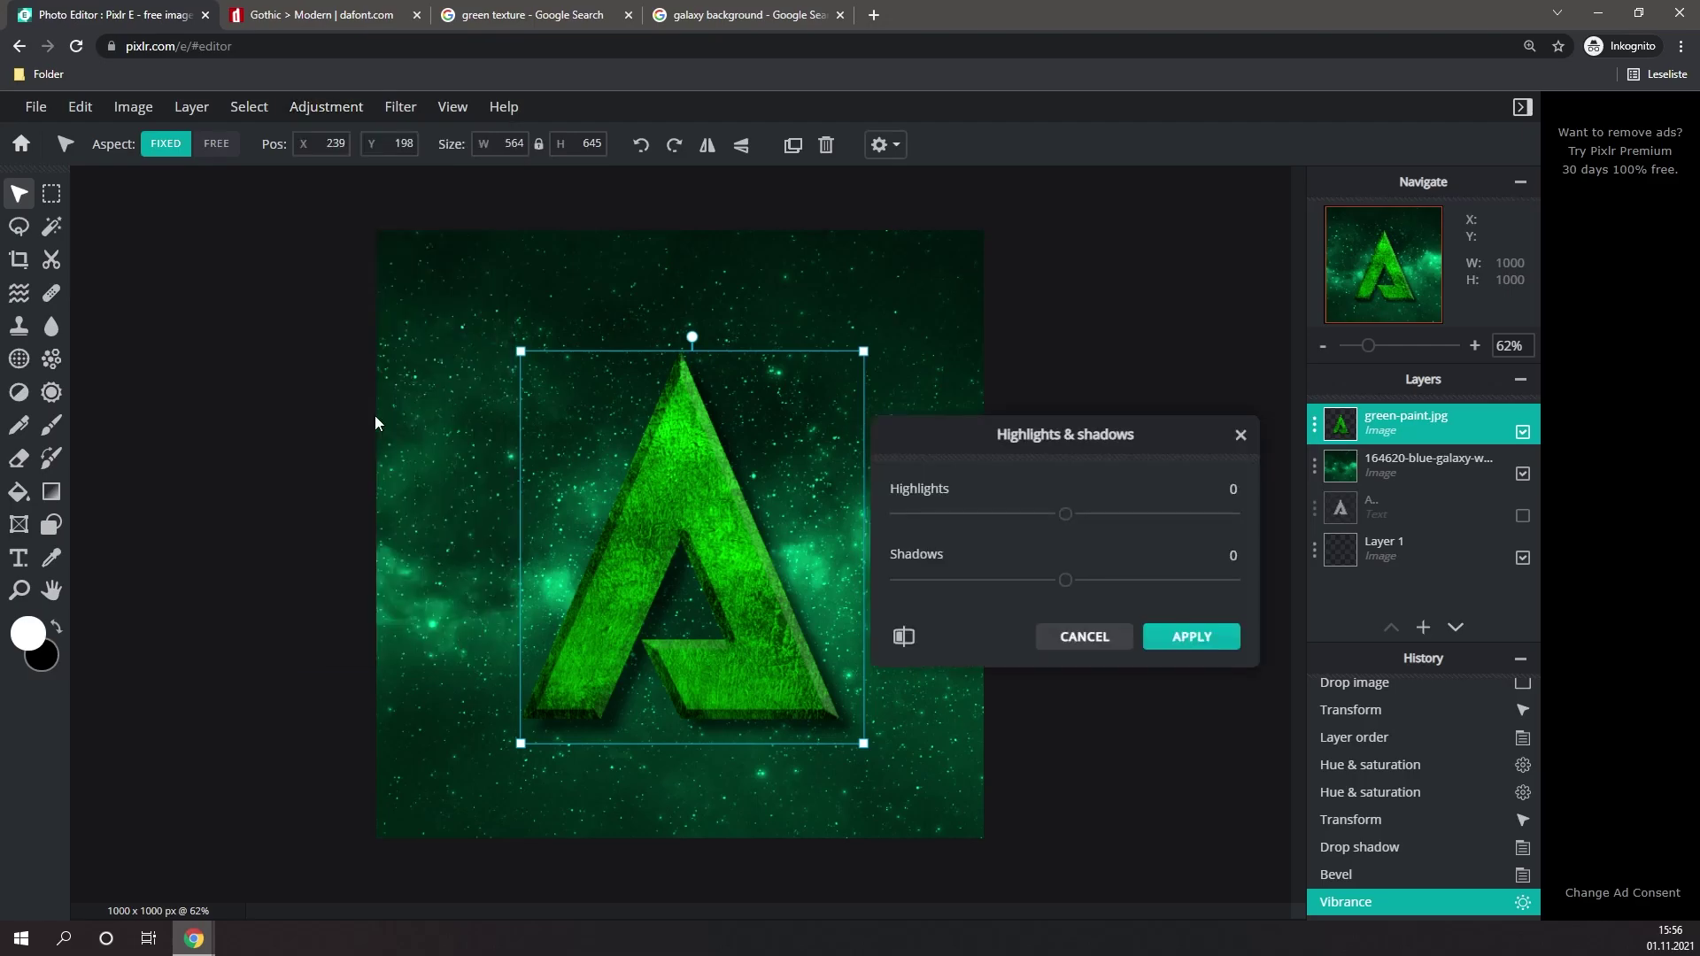
left_click_drag(1073, 526, 1088, 526)
left_click_drag(1068, 592, 1027, 596)
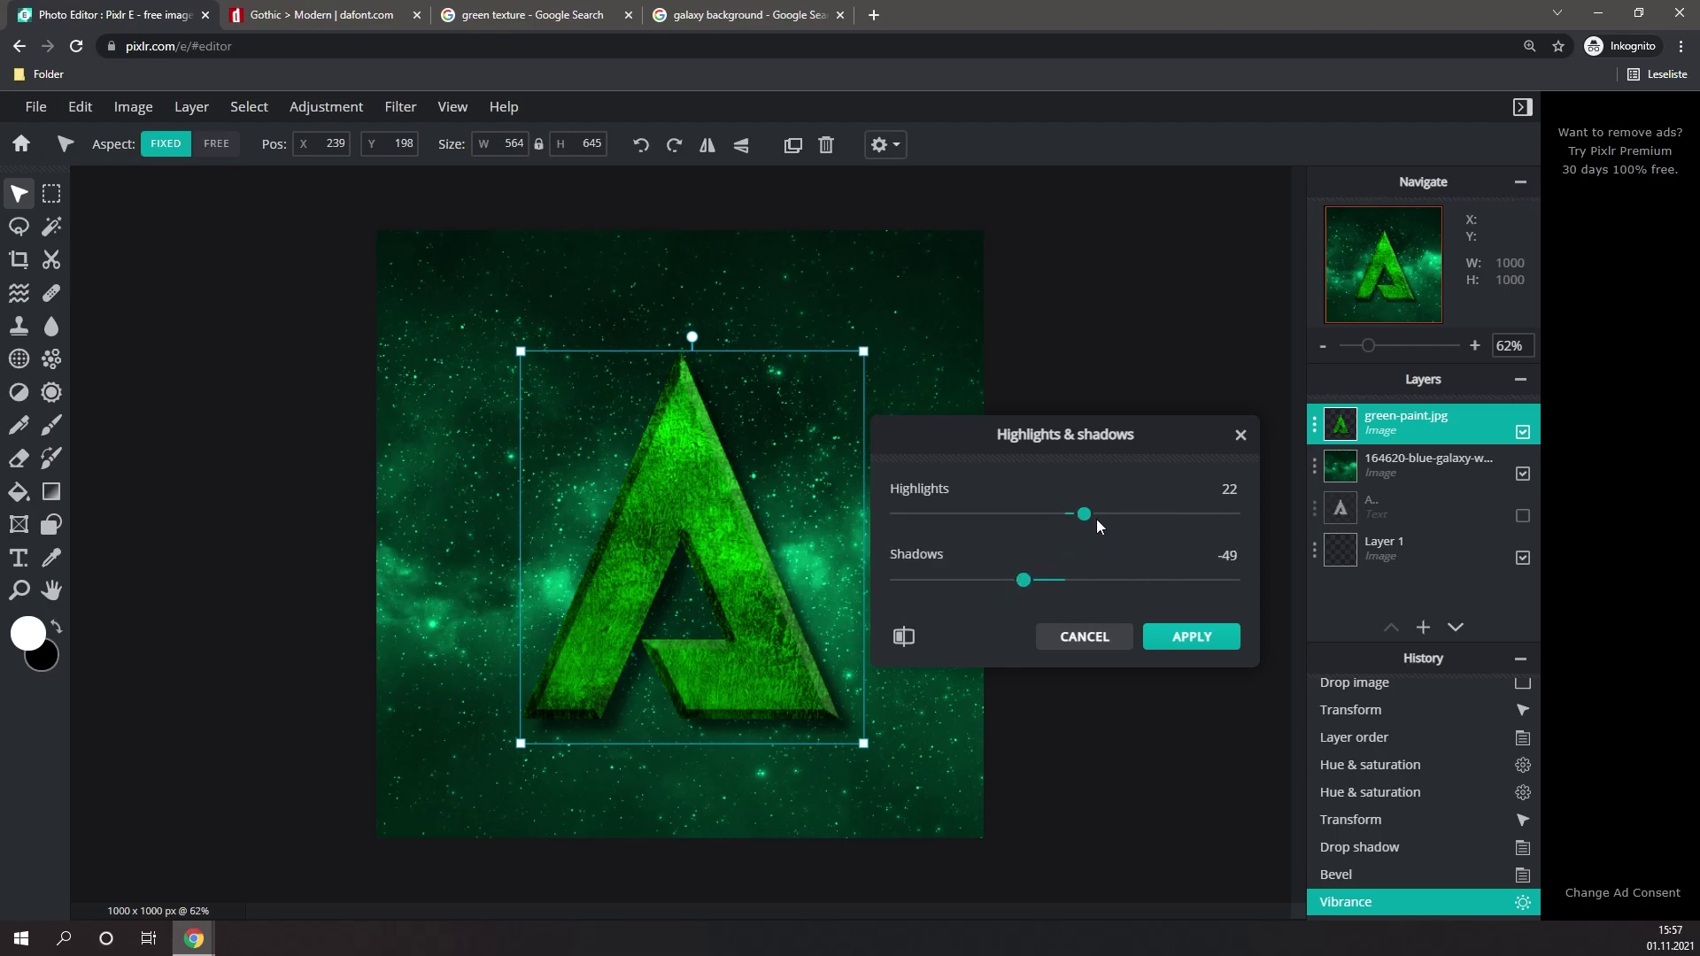
left_click(944, 270)
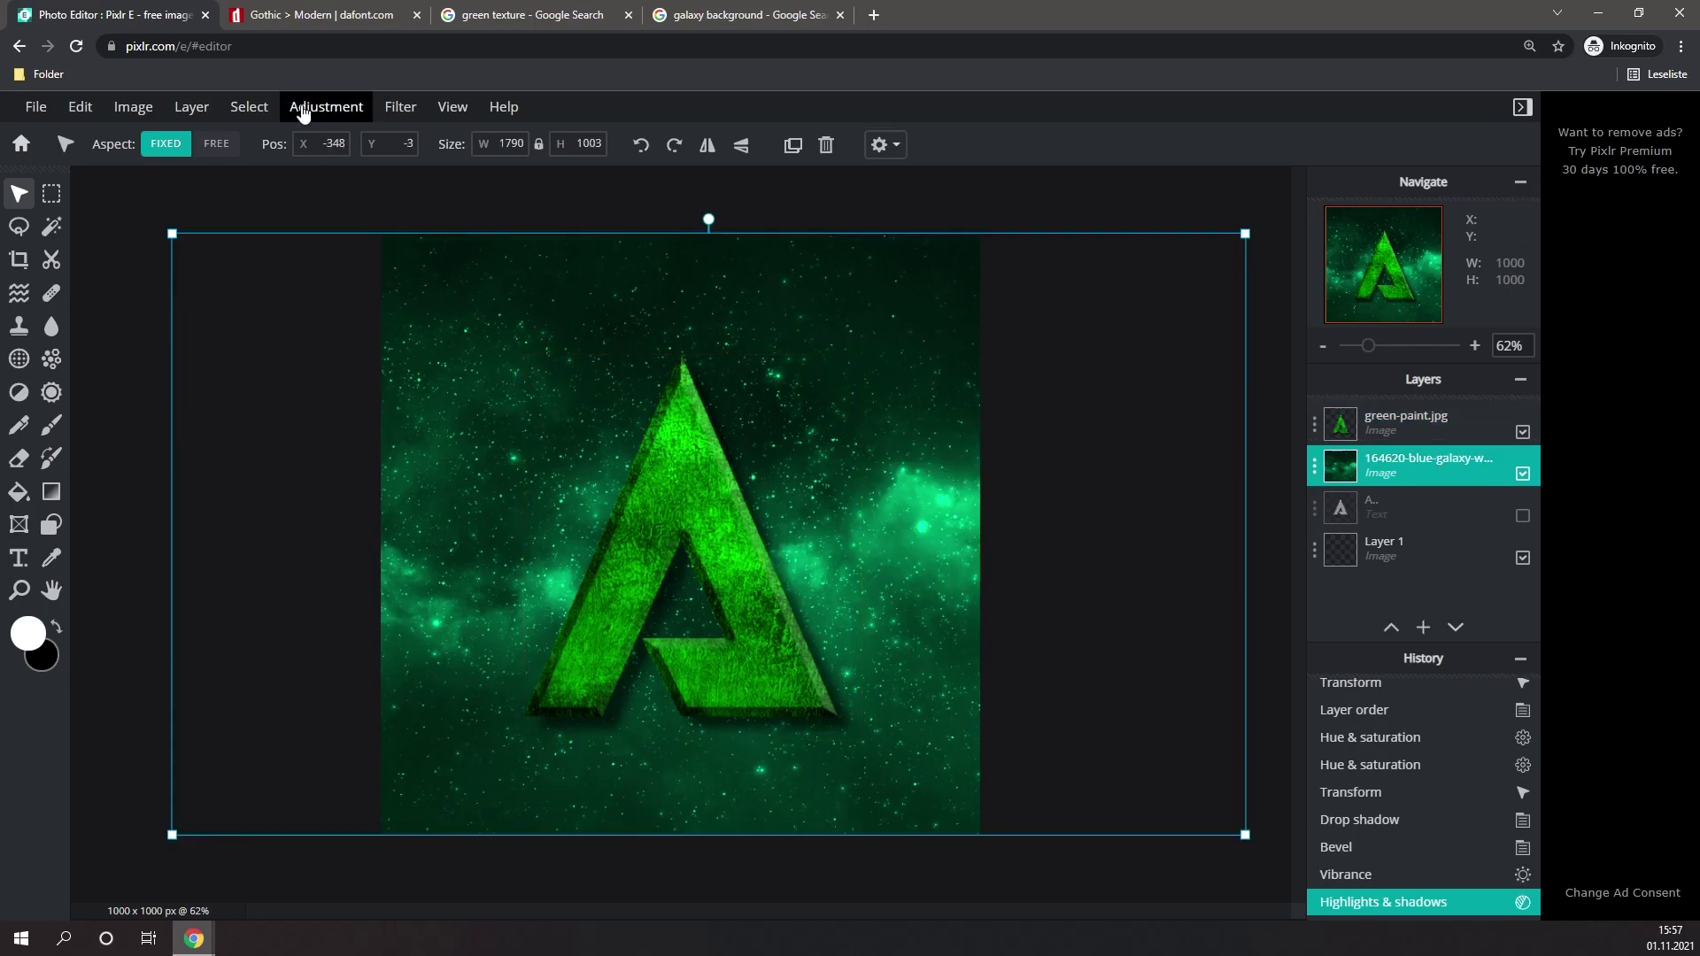
- Apply a Vignette filter to the galaxy background, then nudge the green-paint letter A slightly upward and deselect
left_click(397, 109)
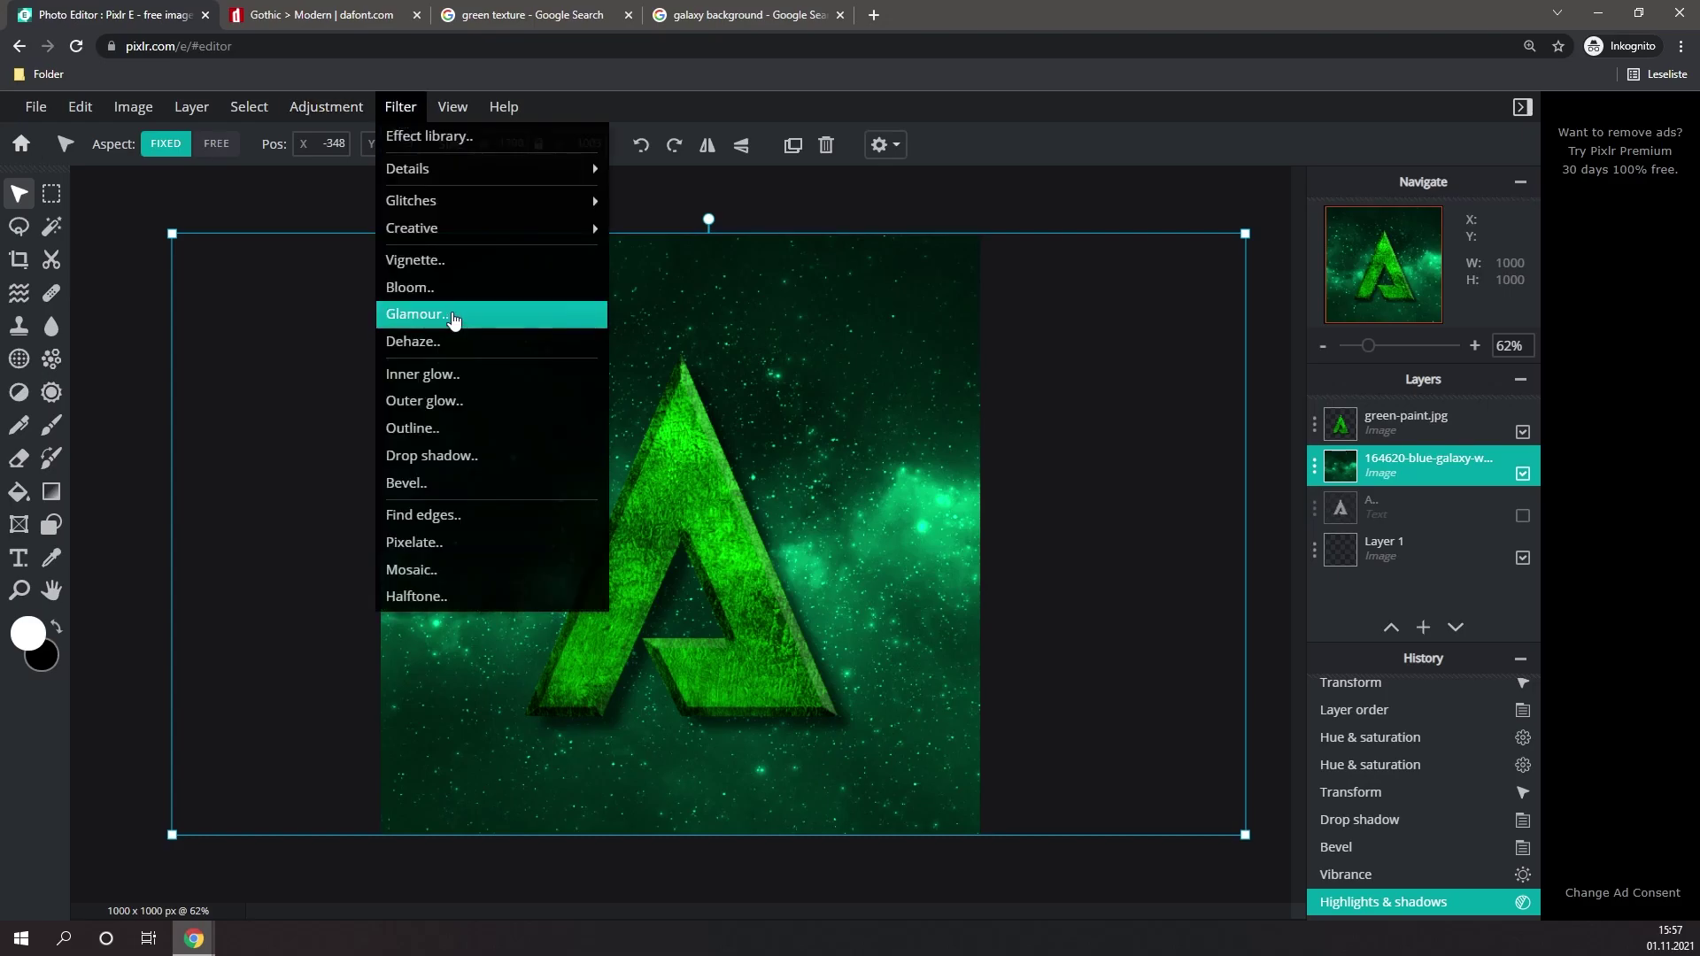
left_click(446, 264)
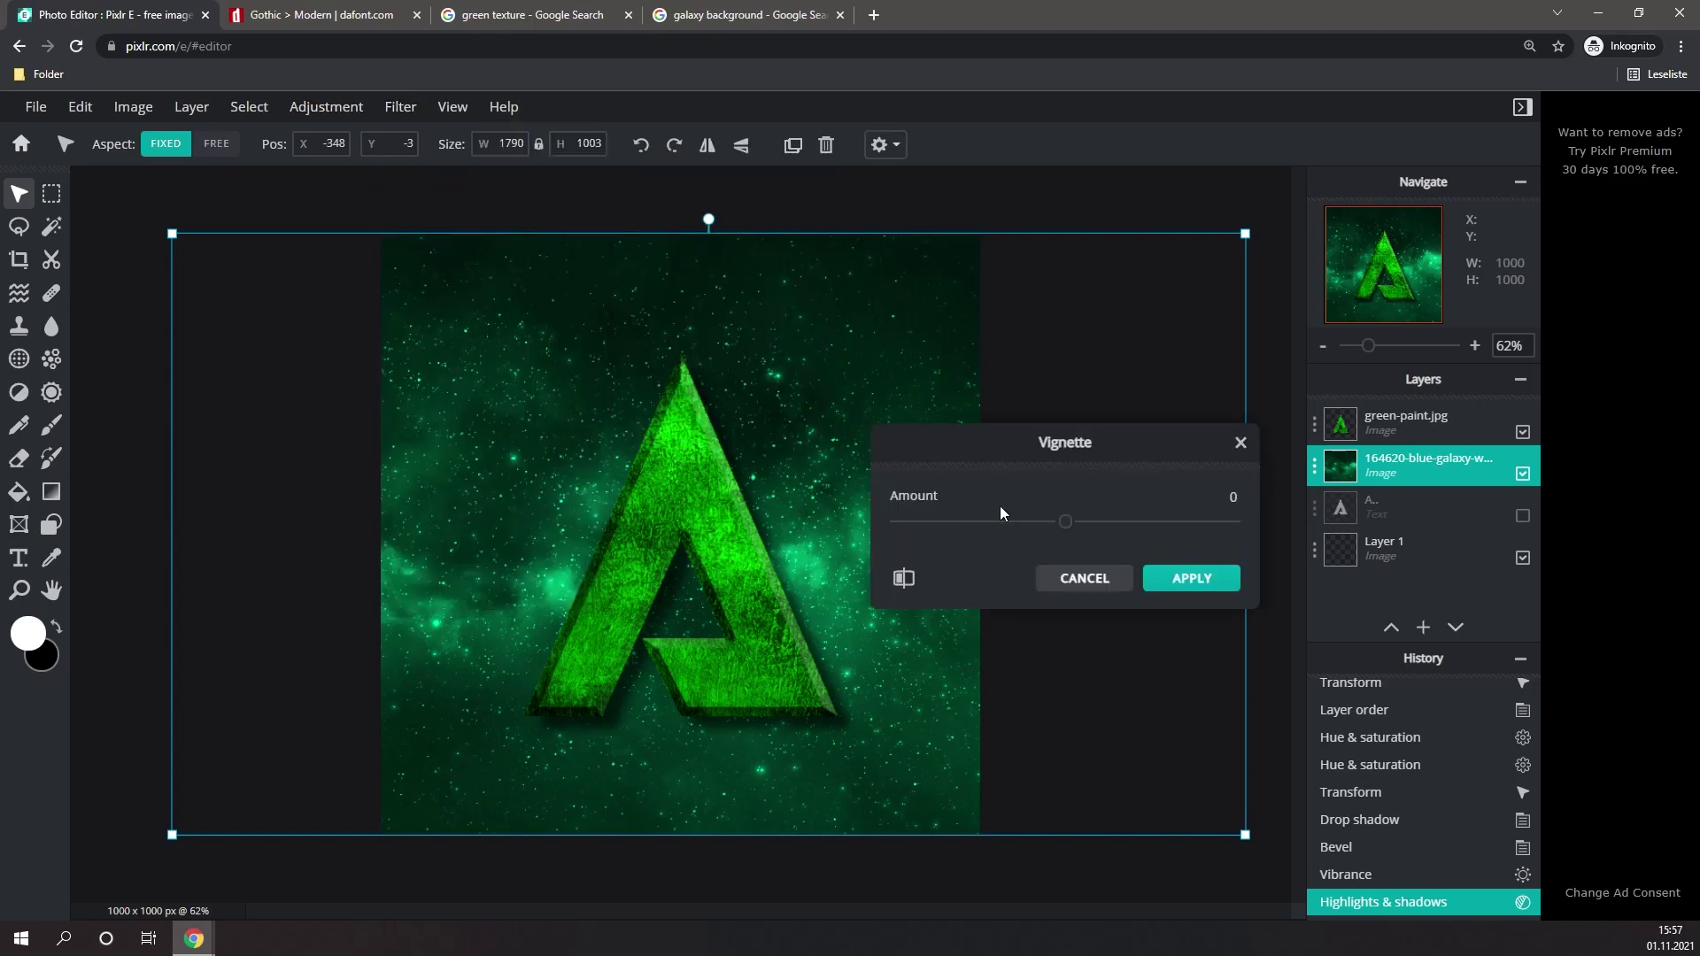
left_click_drag(1071, 527, 1161, 531)
left_click(1190, 578)
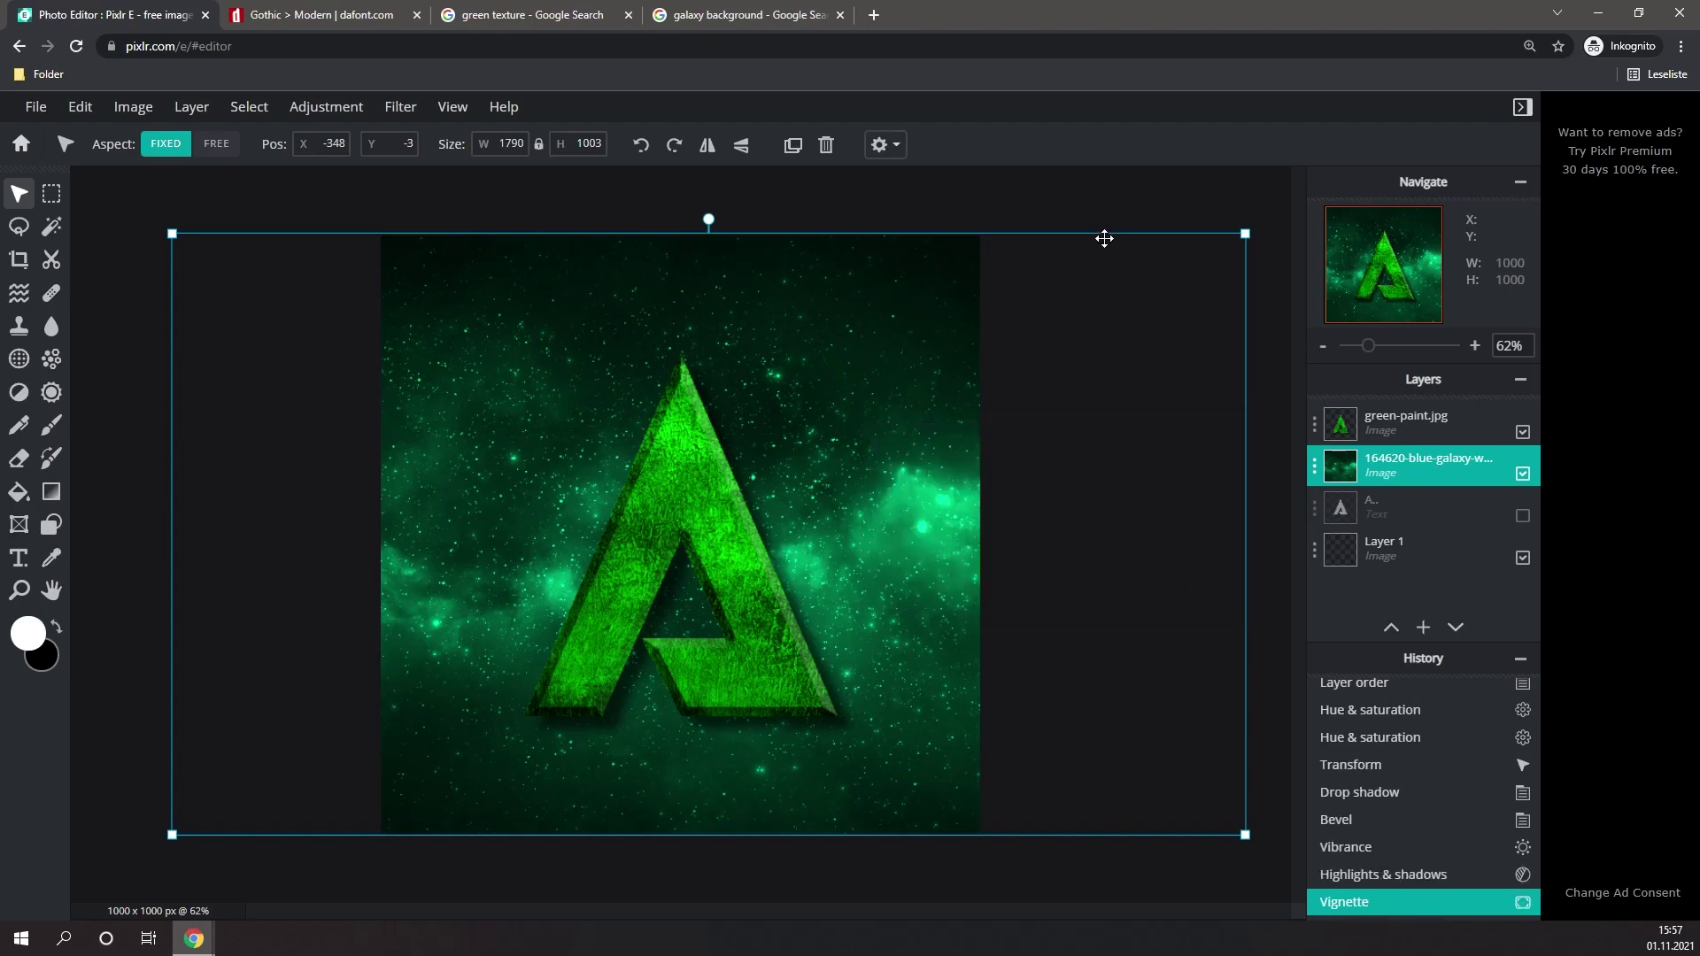
left_click_drag(691, 390, 693, 301)
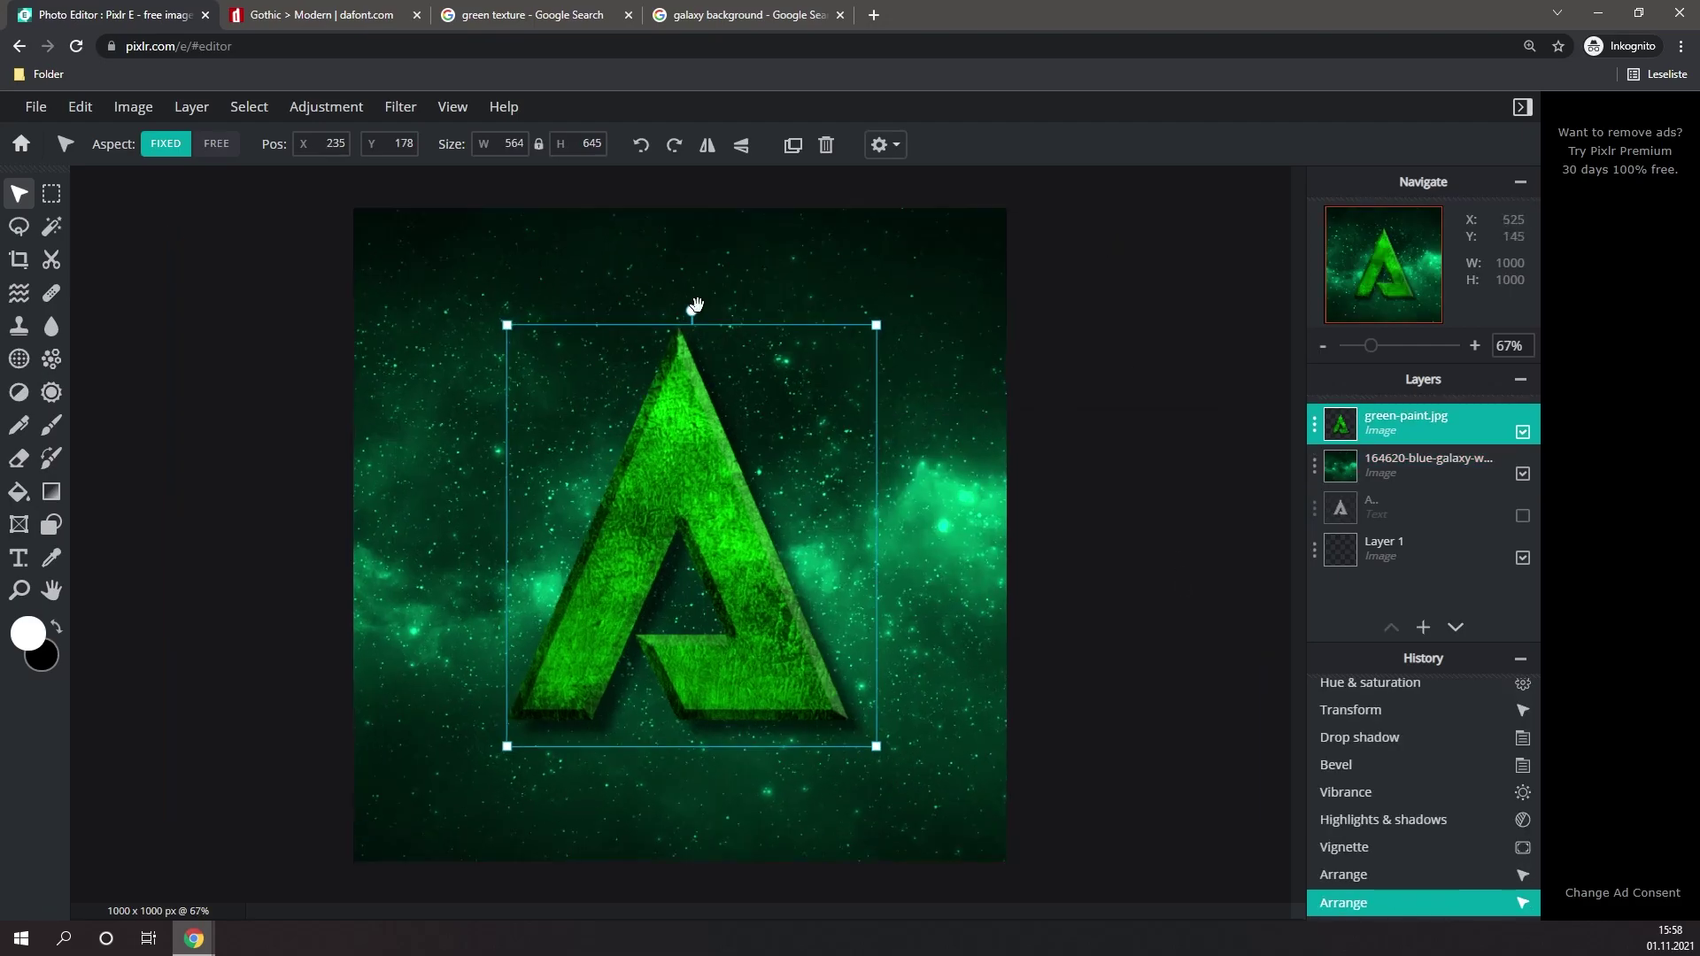
left_click(600, 195)
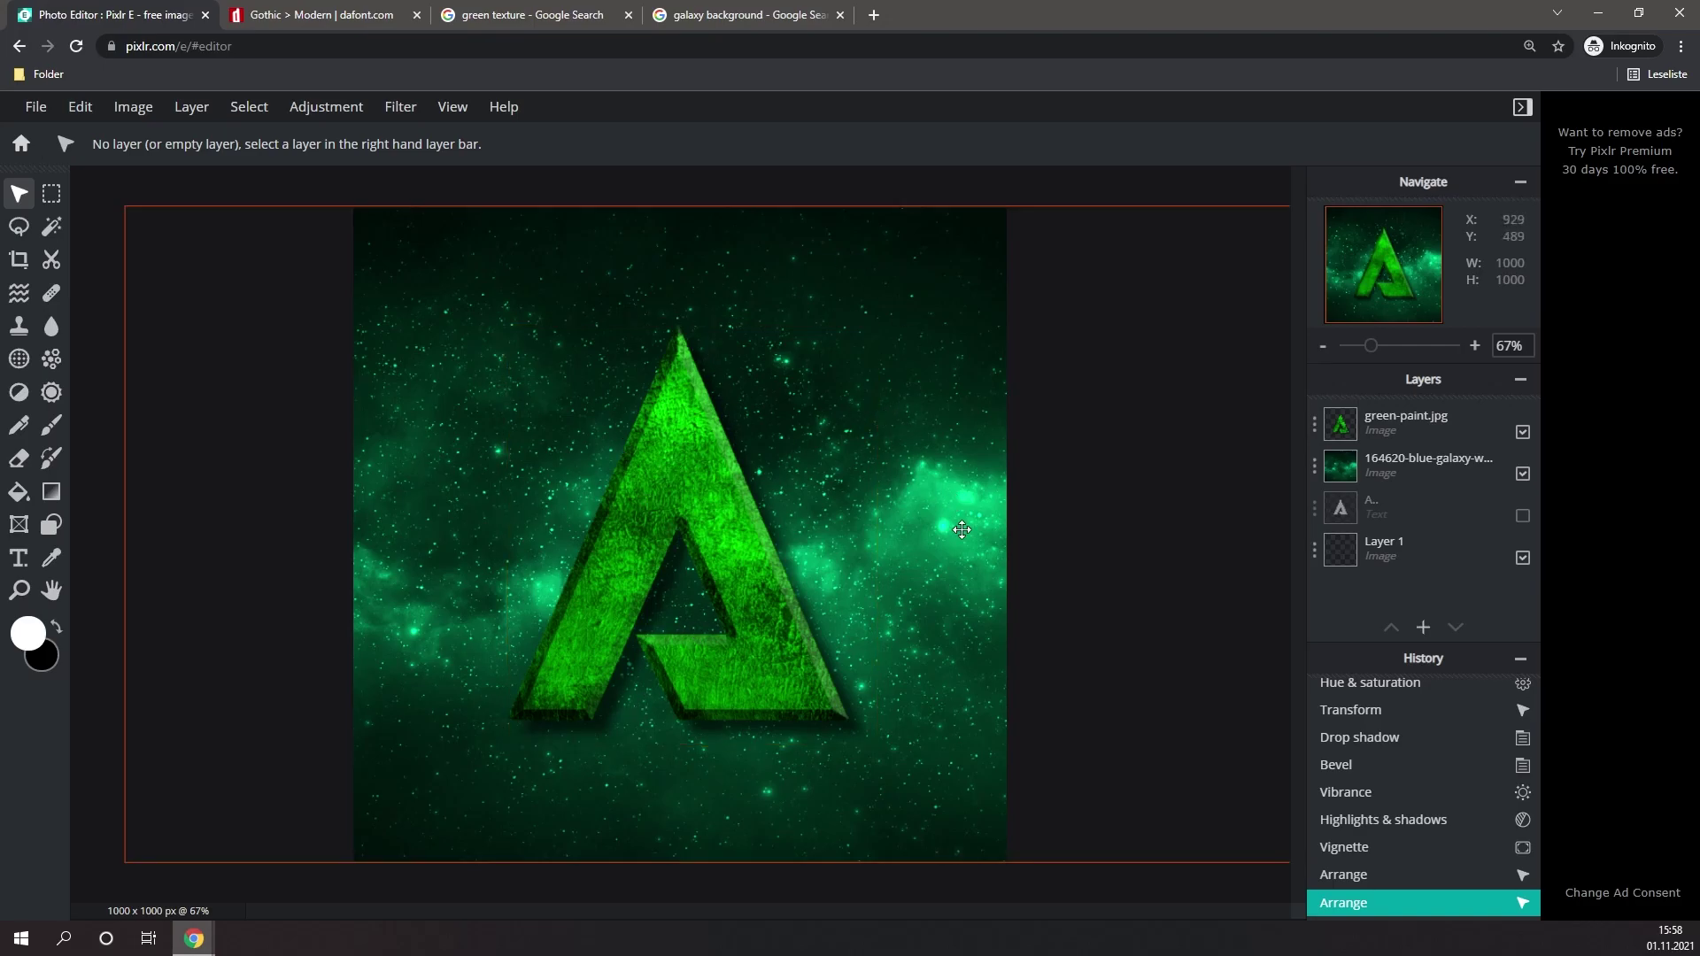
left_click(631, 494)
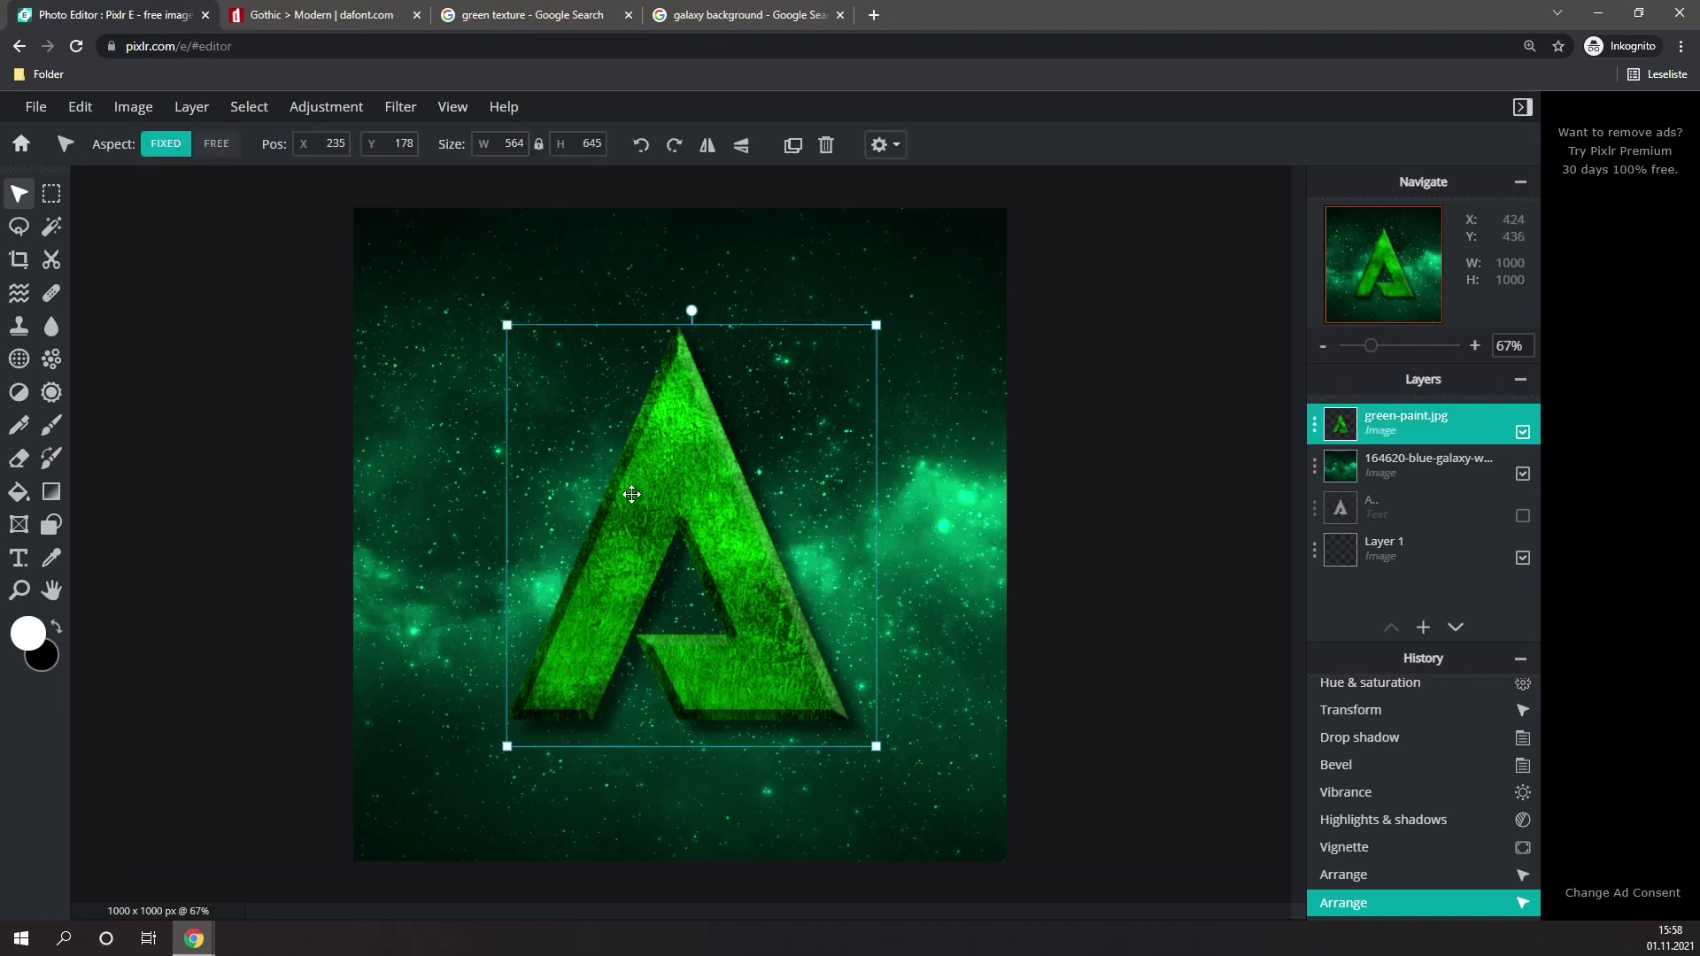
left_click(400, 108)
mouse_move(425, 203)
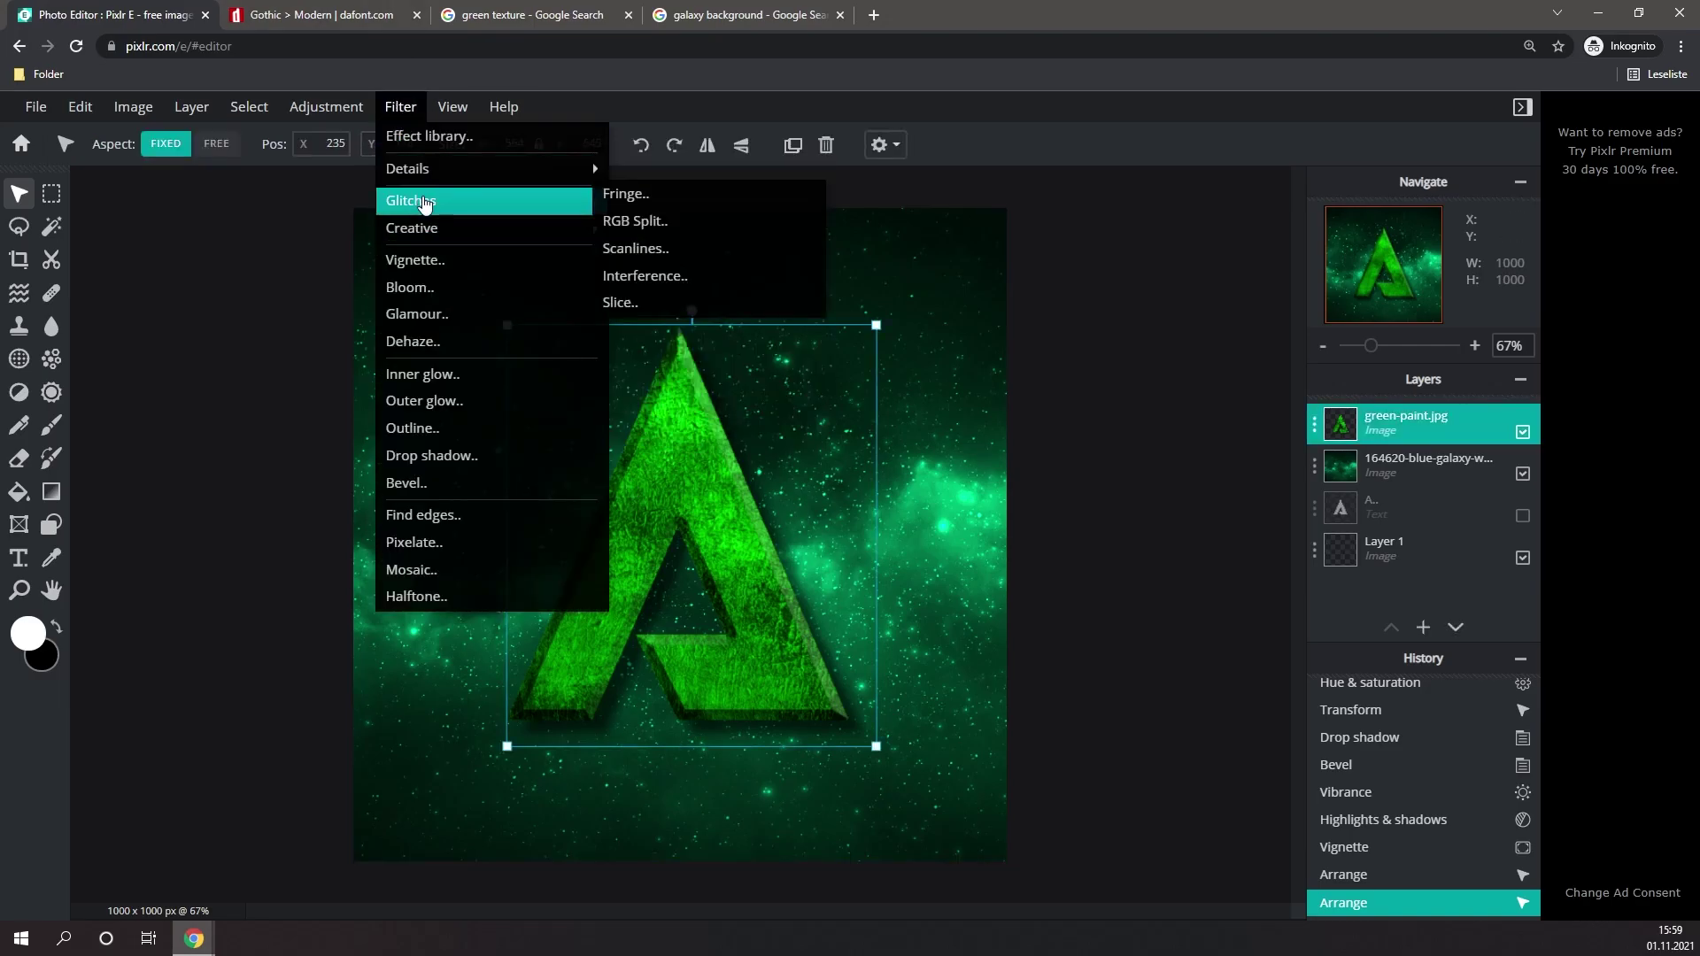
left_click(644, 276)
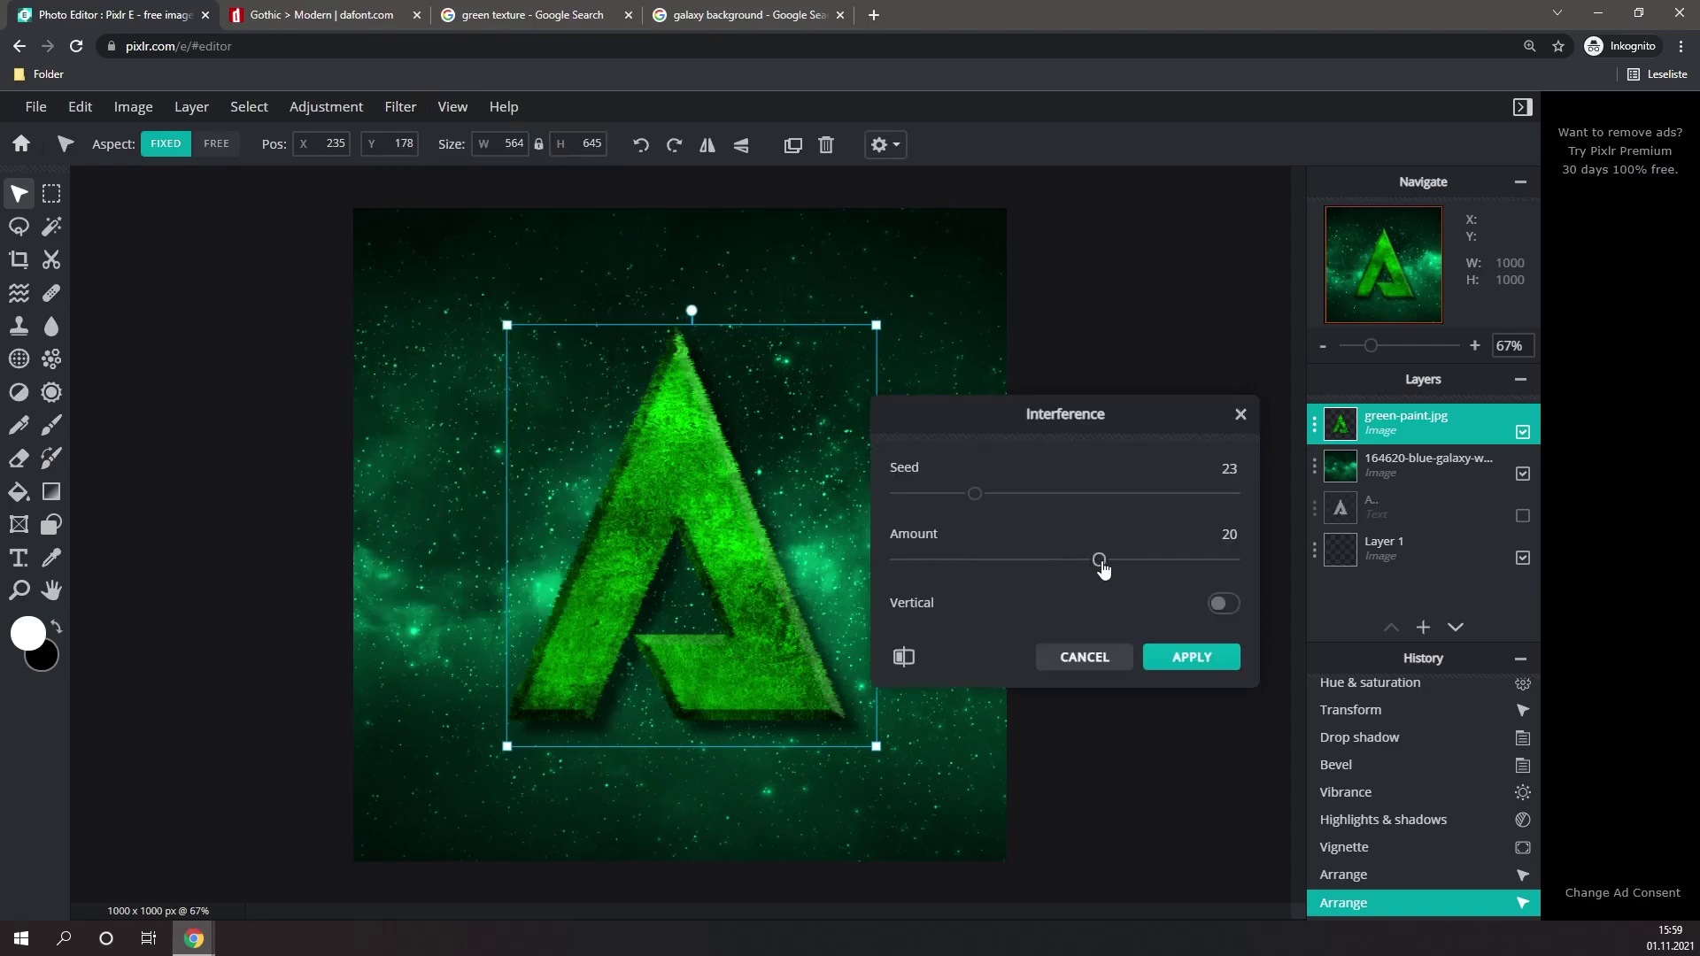
mouse_move(1099, 561)
left_mouse_down()
mouse_move(1050, 560)
mouse_move(1097, 561)
left_mouse_up()
left_click(1222, 607)
left_click(1224, 609)
mouse_move(1099, 560)
left_mouse_down()
mouse_move(1210, 566)
mouse_move(960, 571)
mouse_move(1219, 574)
mouse_move(1065, 580)
mouse_move(1138, 571)
left_mouse_up()
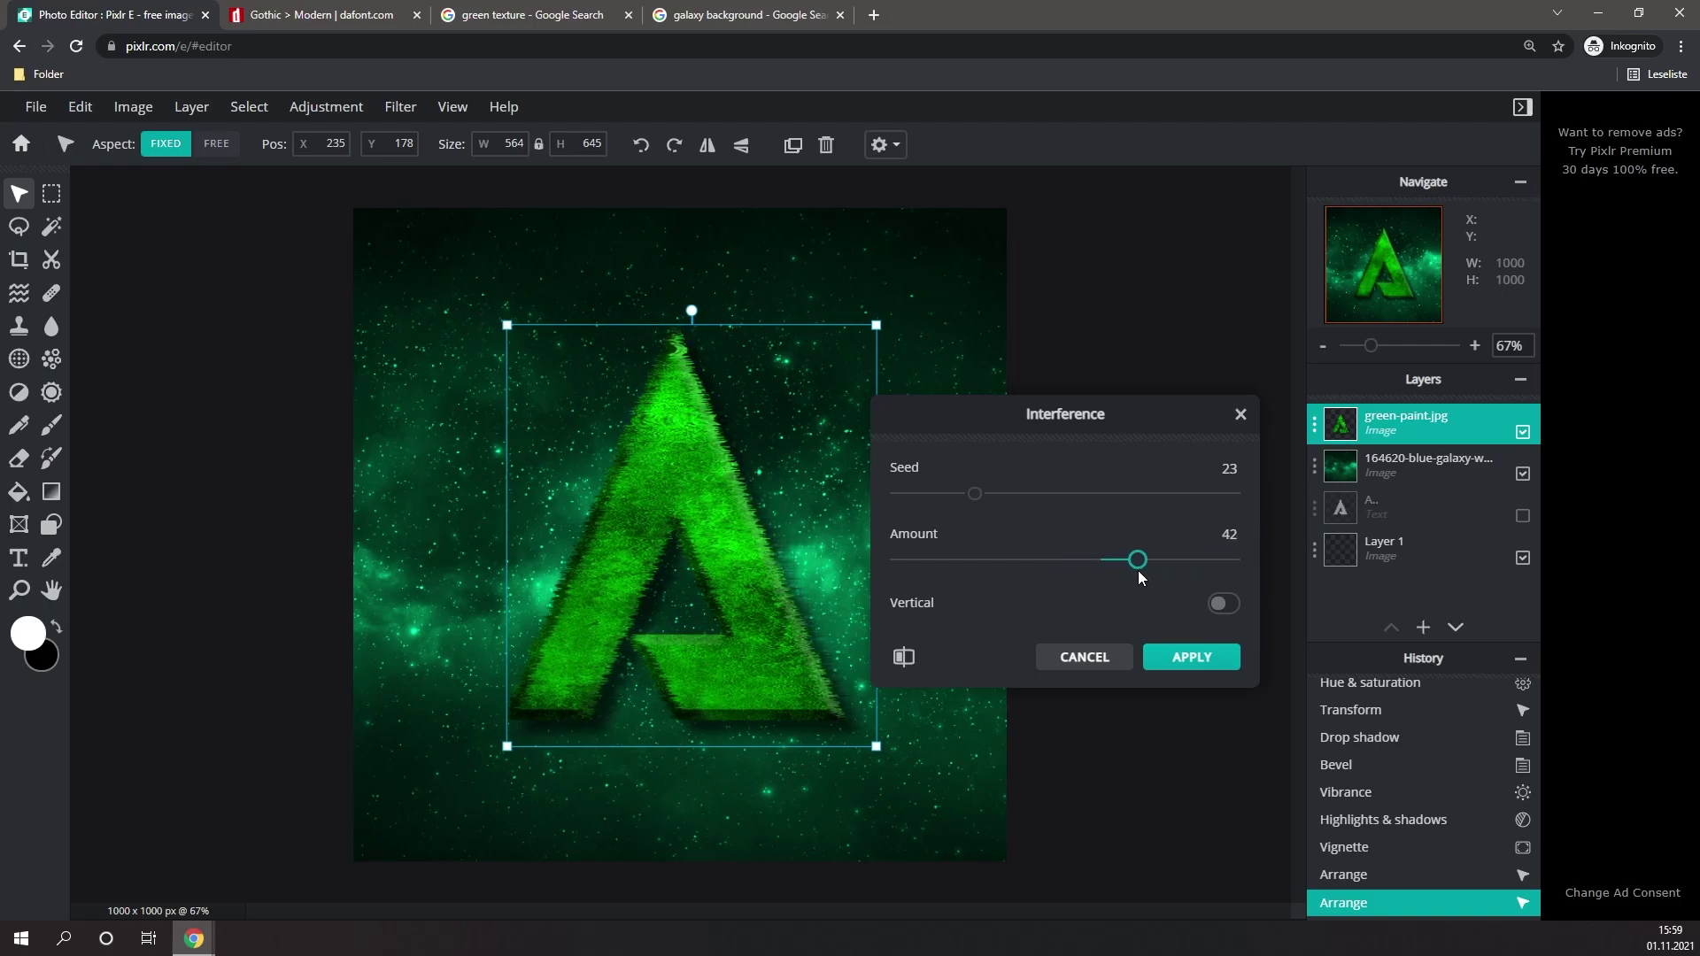
left_click(1191, 657)
scroll(926, 611, "down", 1)
key("ctrl+z")
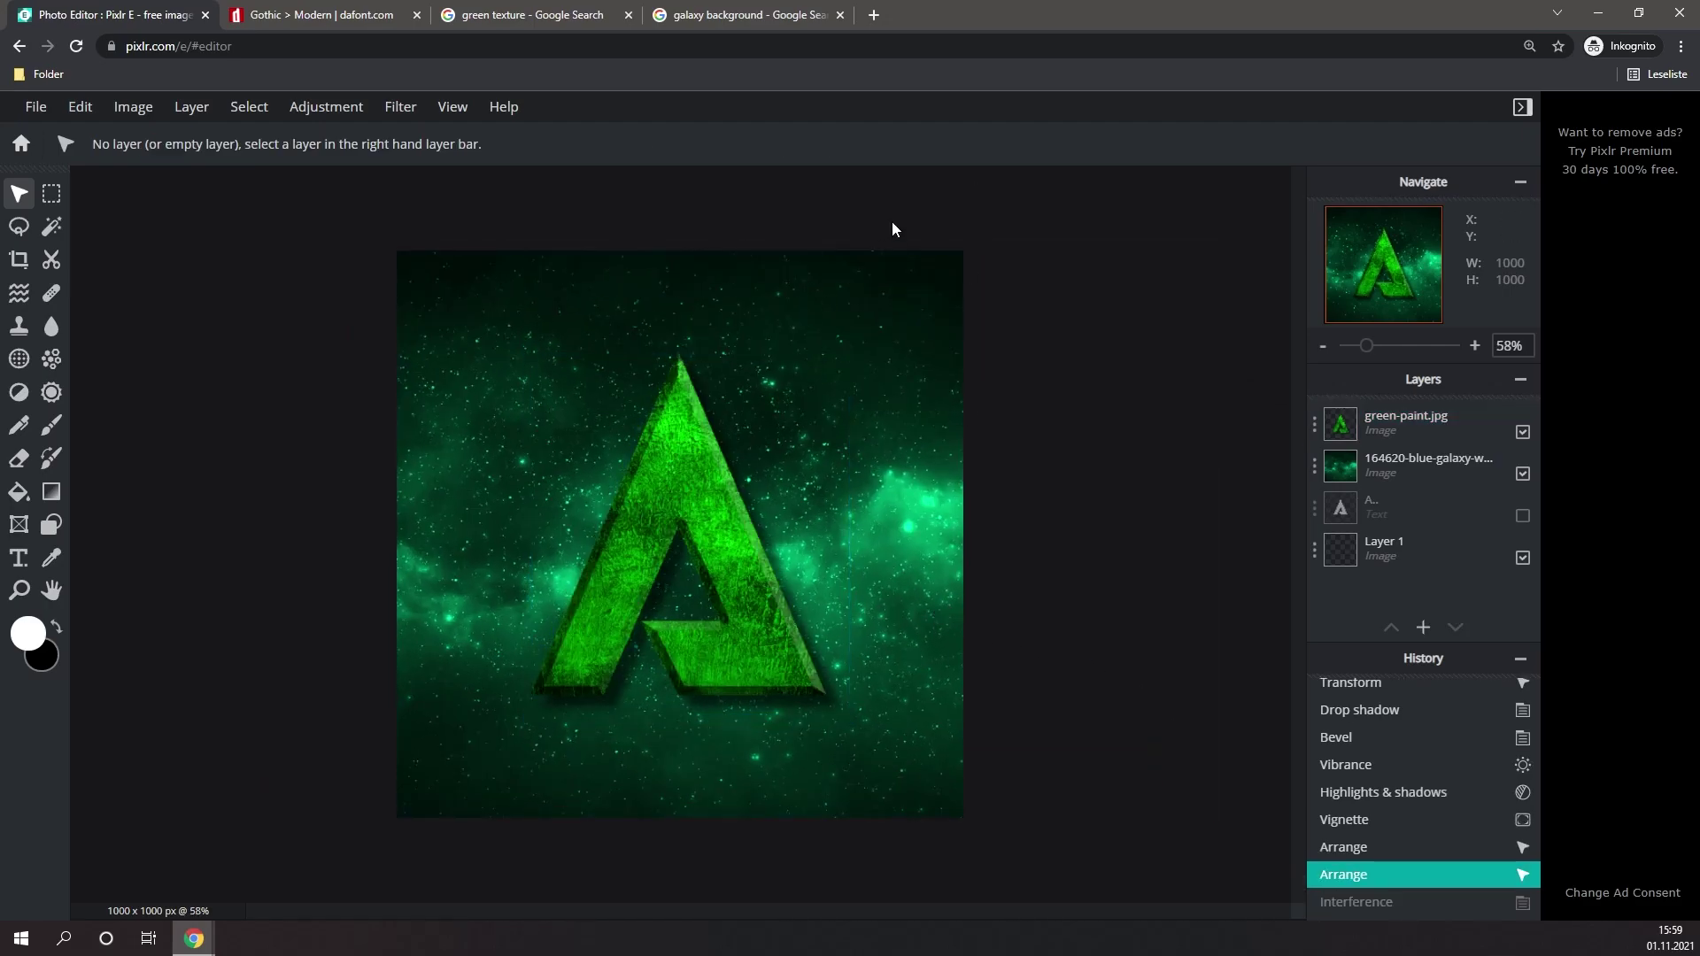
- Apply a Gaussian blur of amount 4 to the galaxy background layer
left_click(836, 321)
left_click(401, 106)
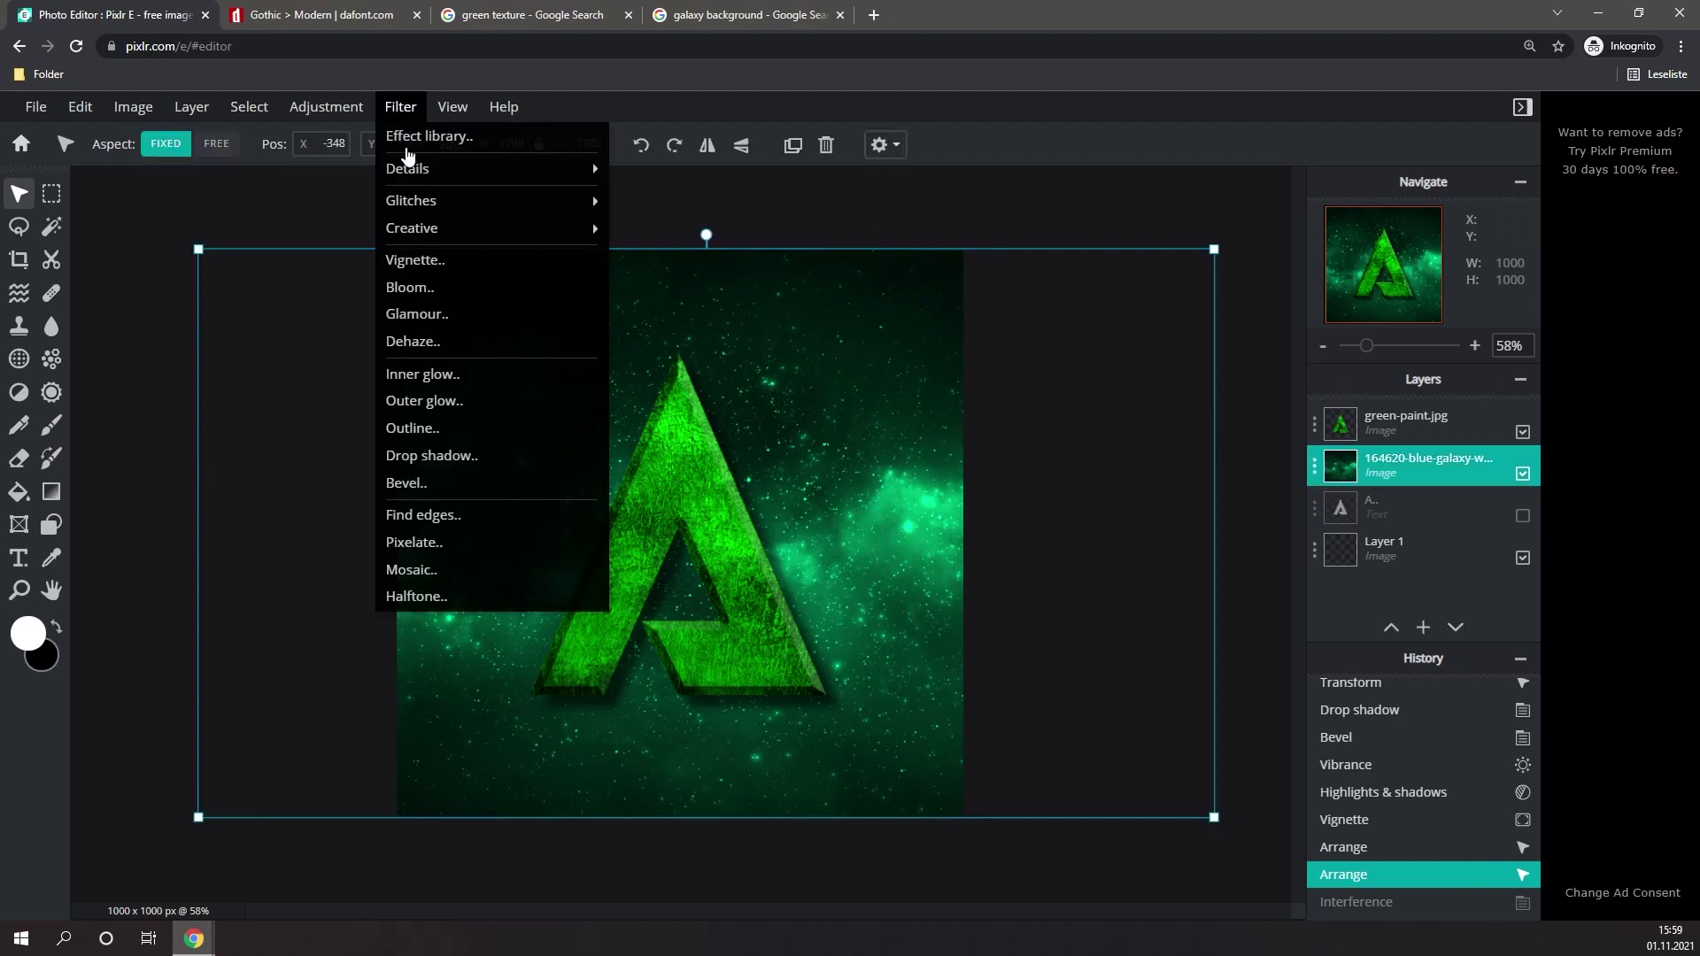
mouse_move(451, 241)
mouse_move(439, 185)
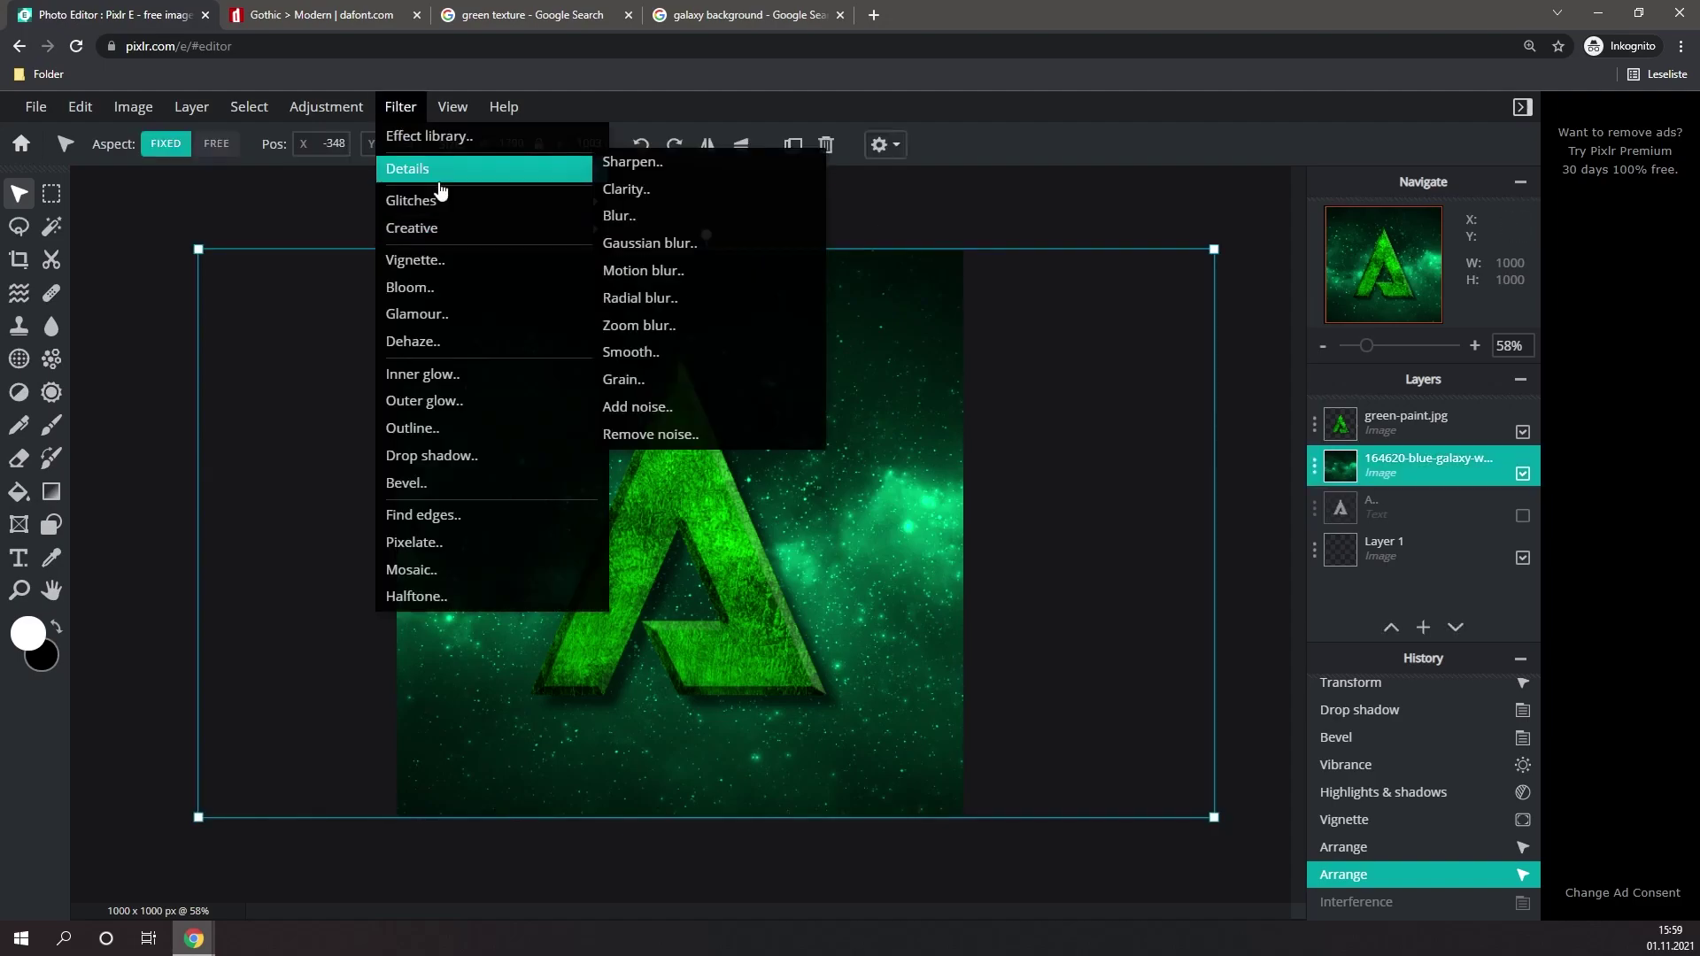
left_click(664, 245)
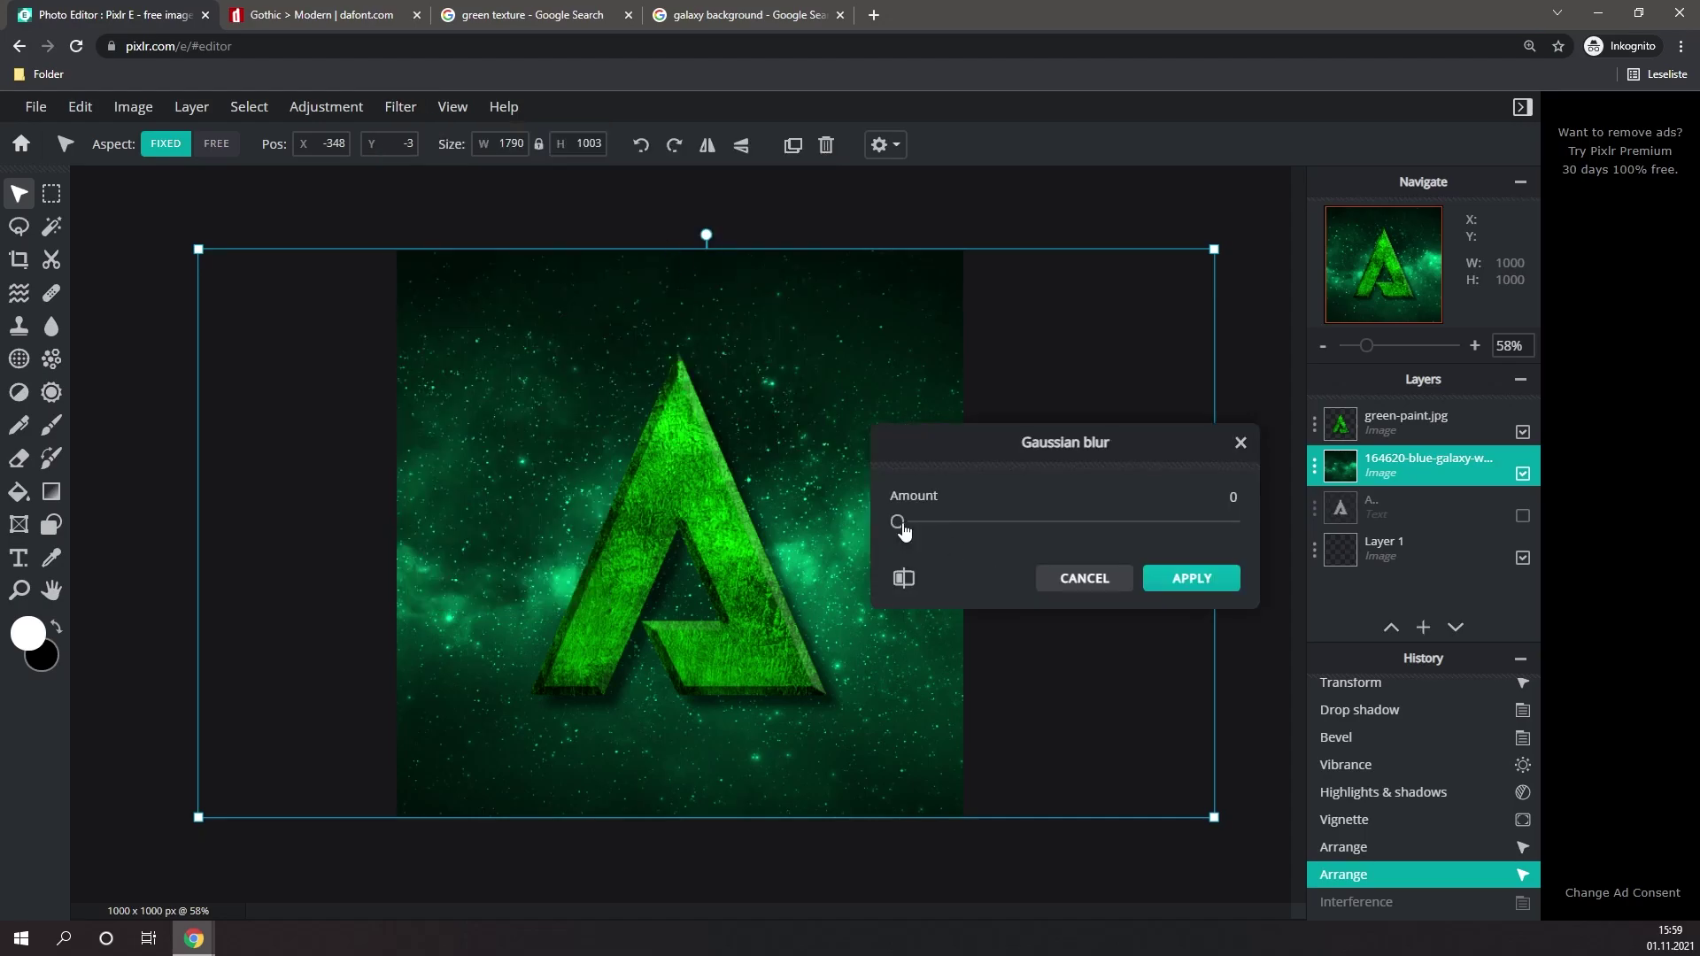
left_click_drag(903, 528, 940, 529)
mouse_move(949, 535)
left_mouse_down()
mouse_move(1062, 529)
mouse_move(917, 539)
left_mouse_up()
left_click(1193, 579)
- Deselect the background, then briefly select and deselect the textured letter layer
left_click(1201, 581)
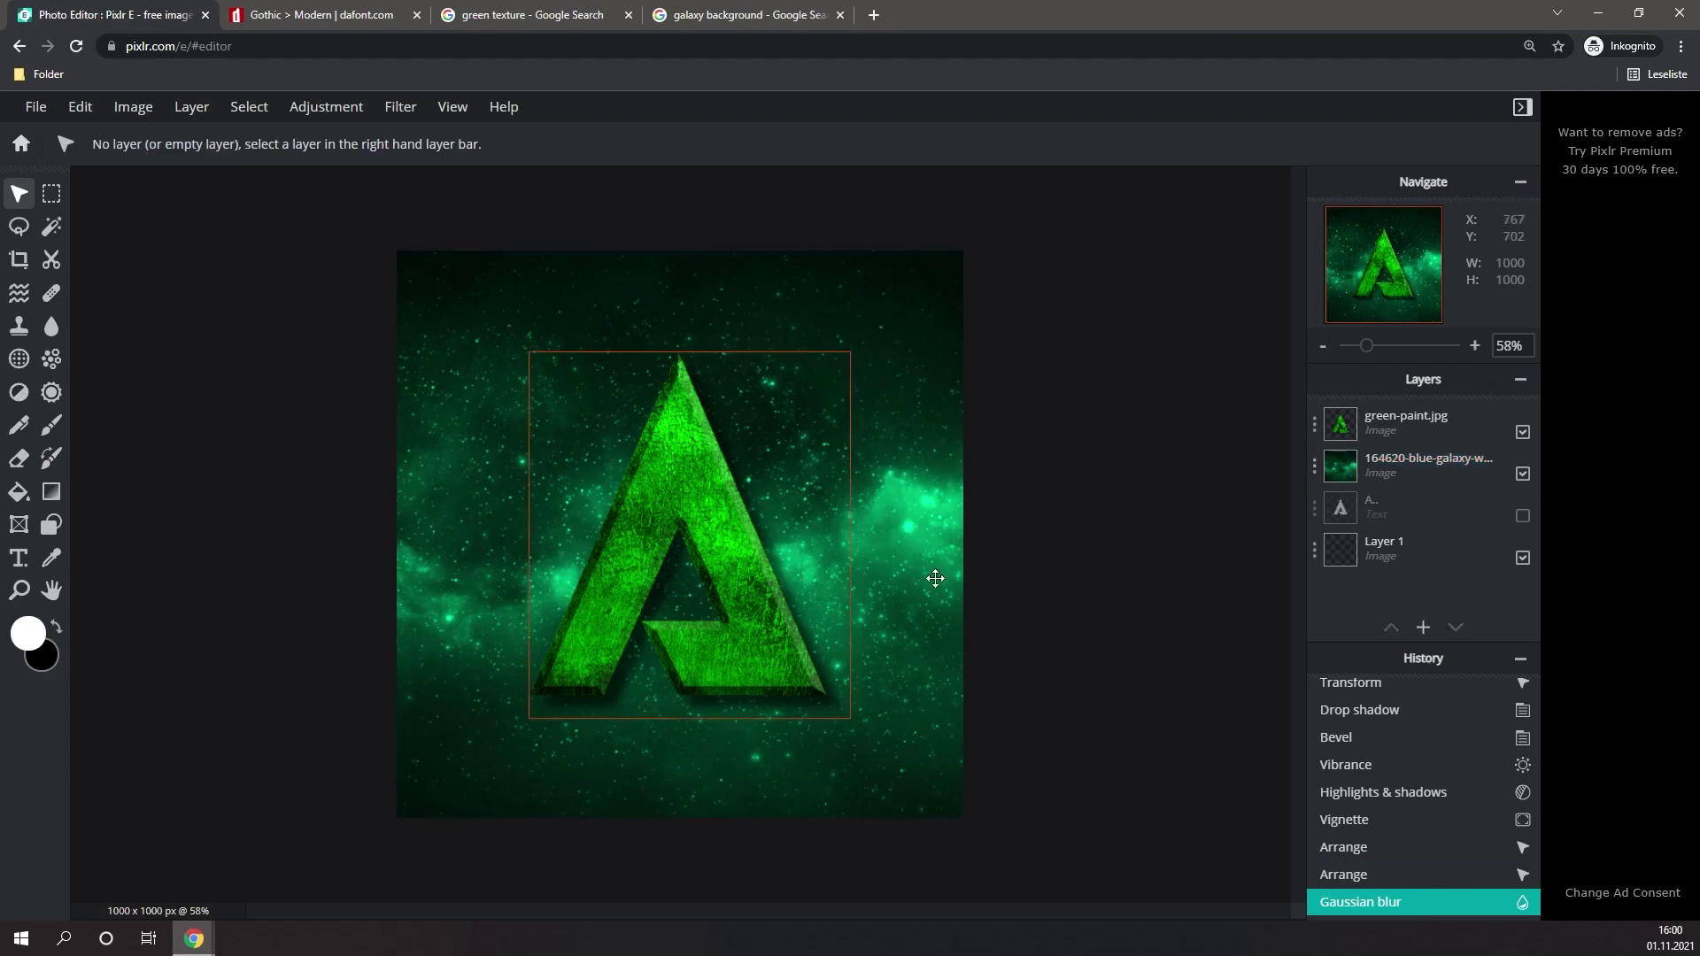
left_click(651, 532)
left_click(584, 184)
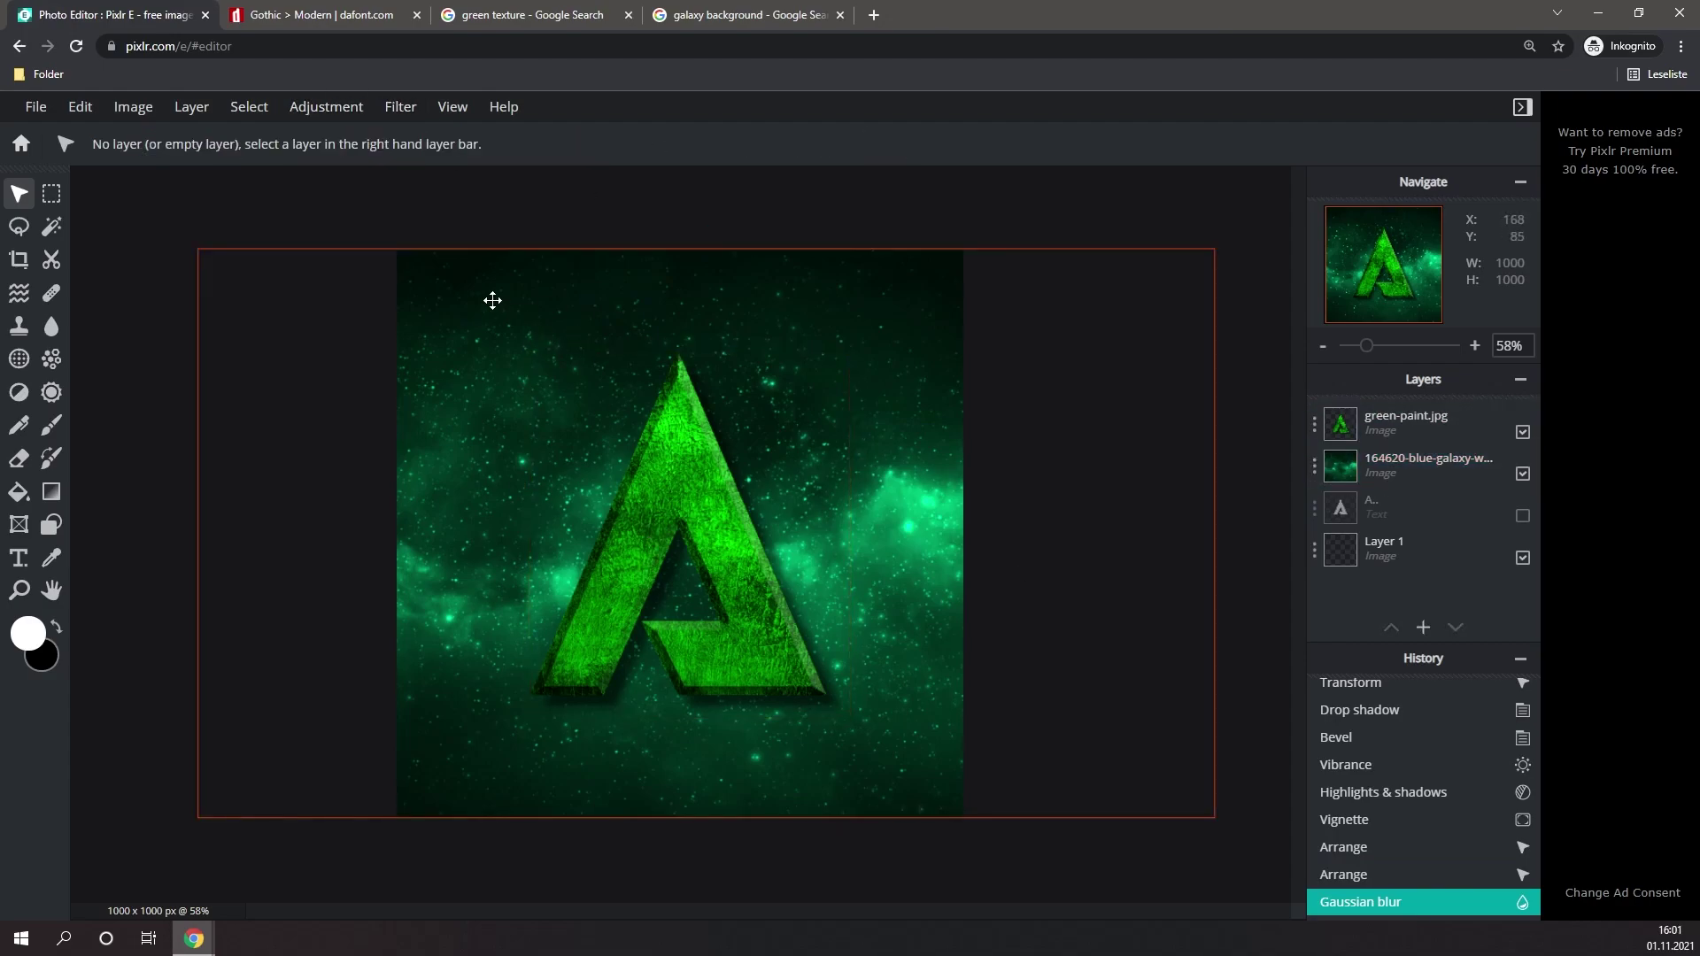
- Preview a Scanlines glitch on the galaxy background (amount 27, size 4), then discard it
left_click(520, 347)
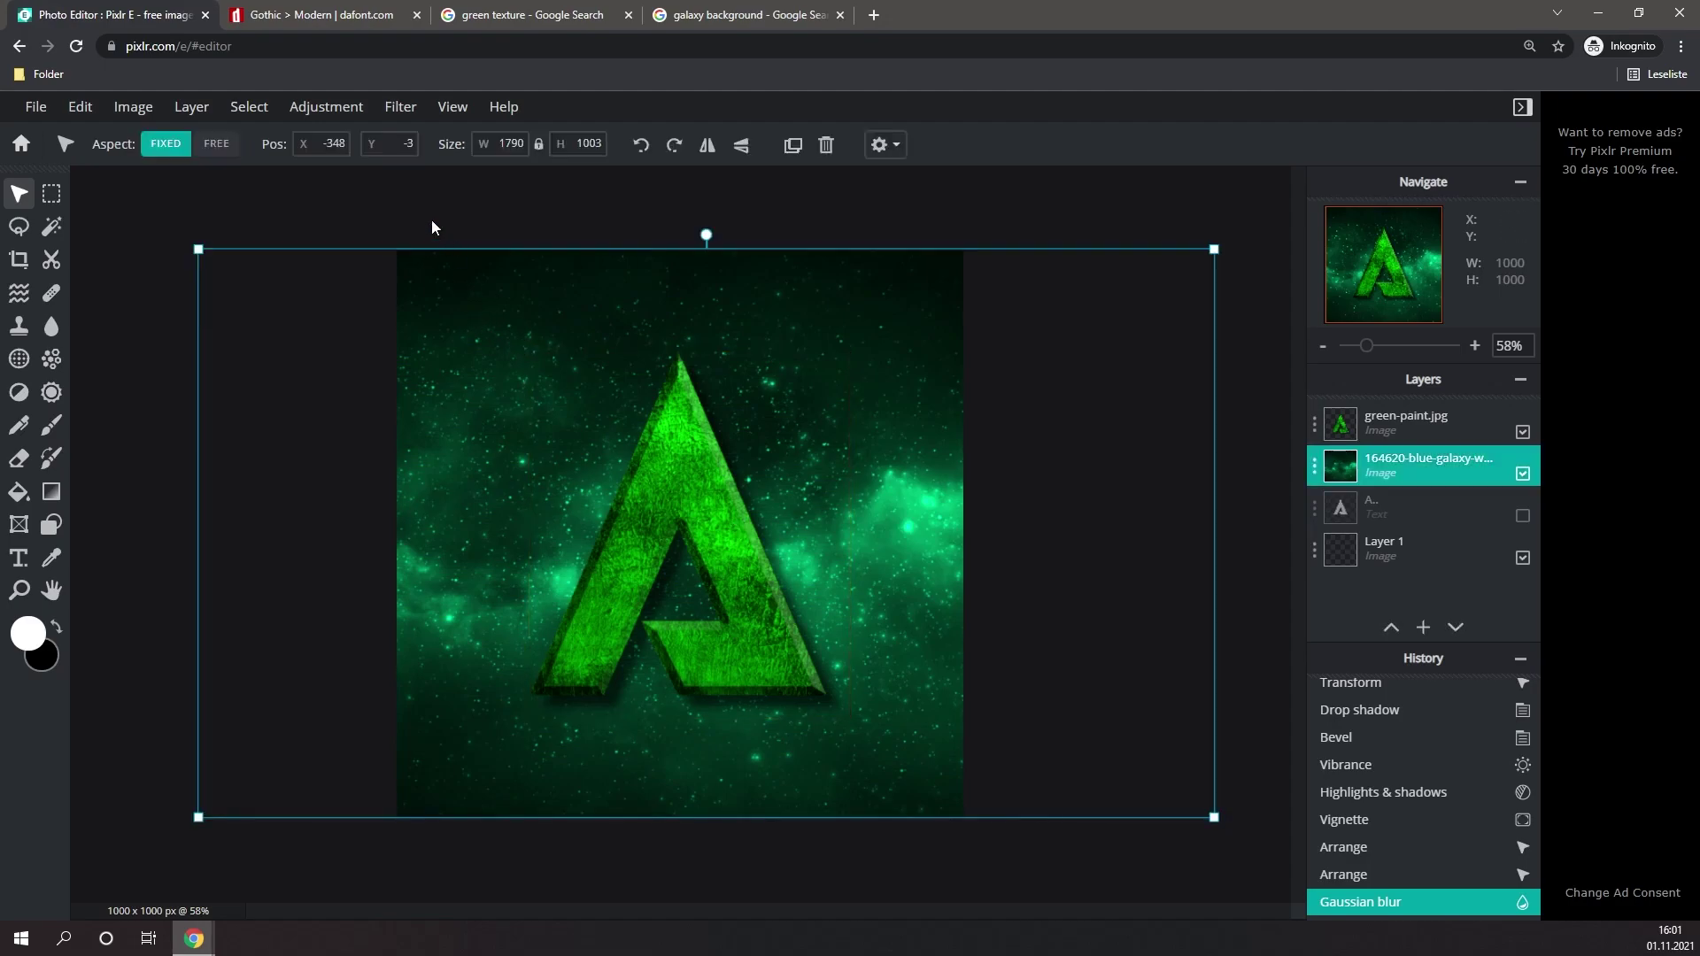
left_click(399, 108)
mouse_move(458, 204)
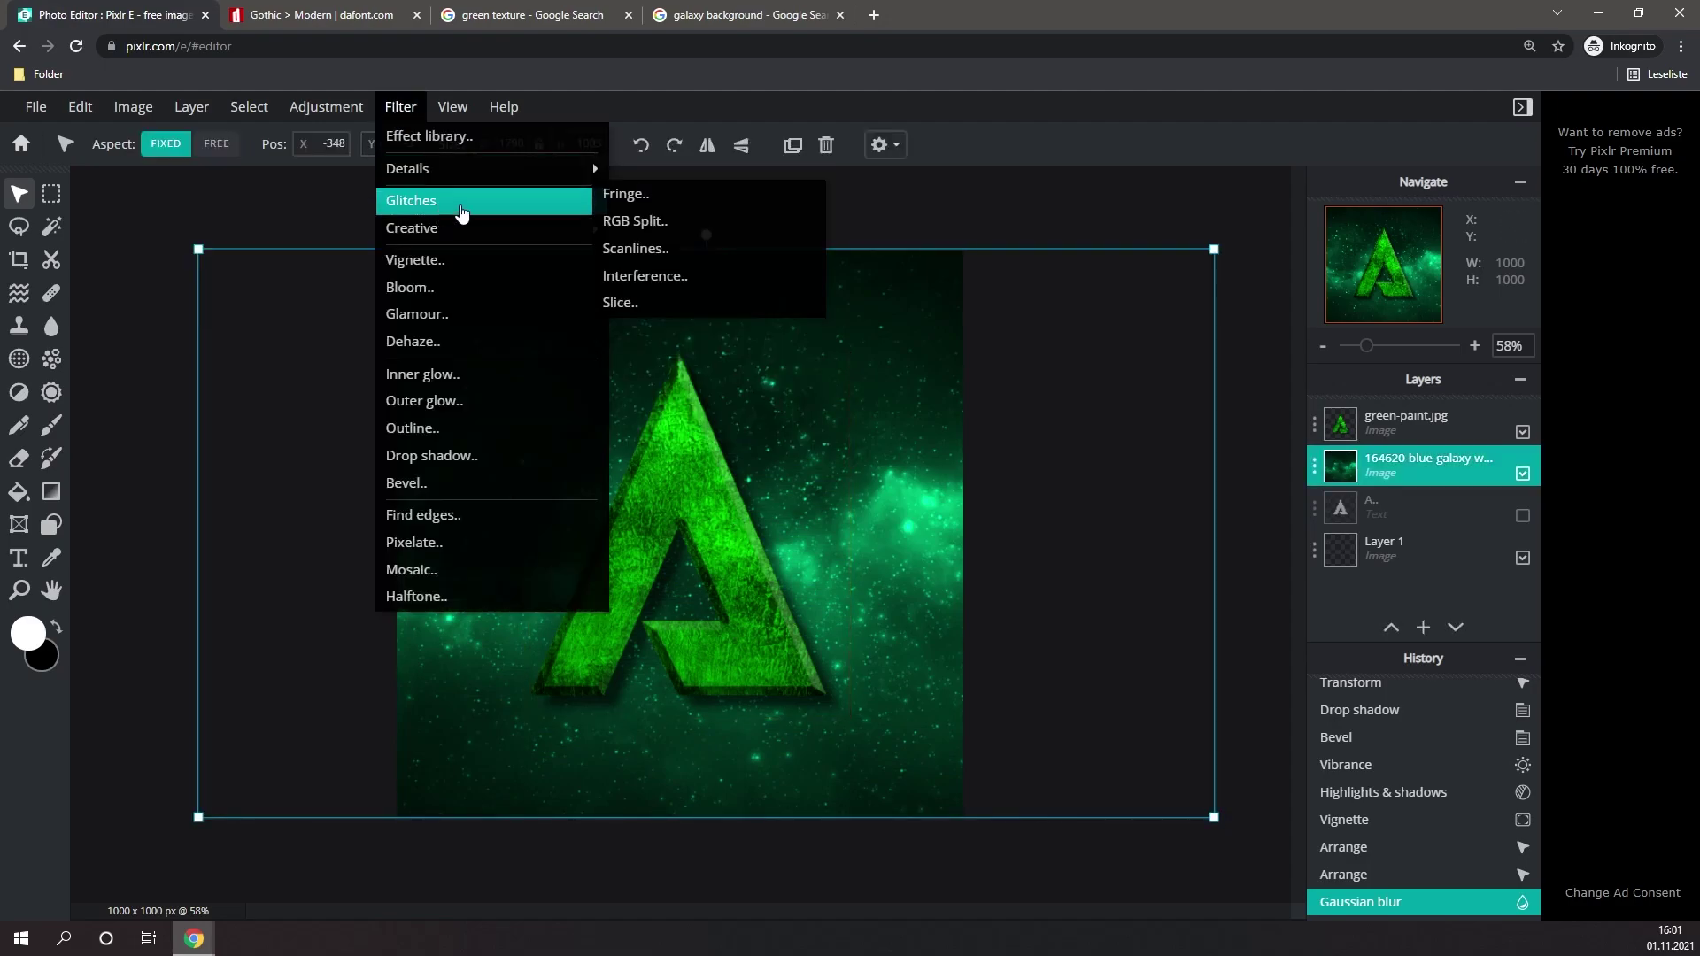
left_click(691, 251)
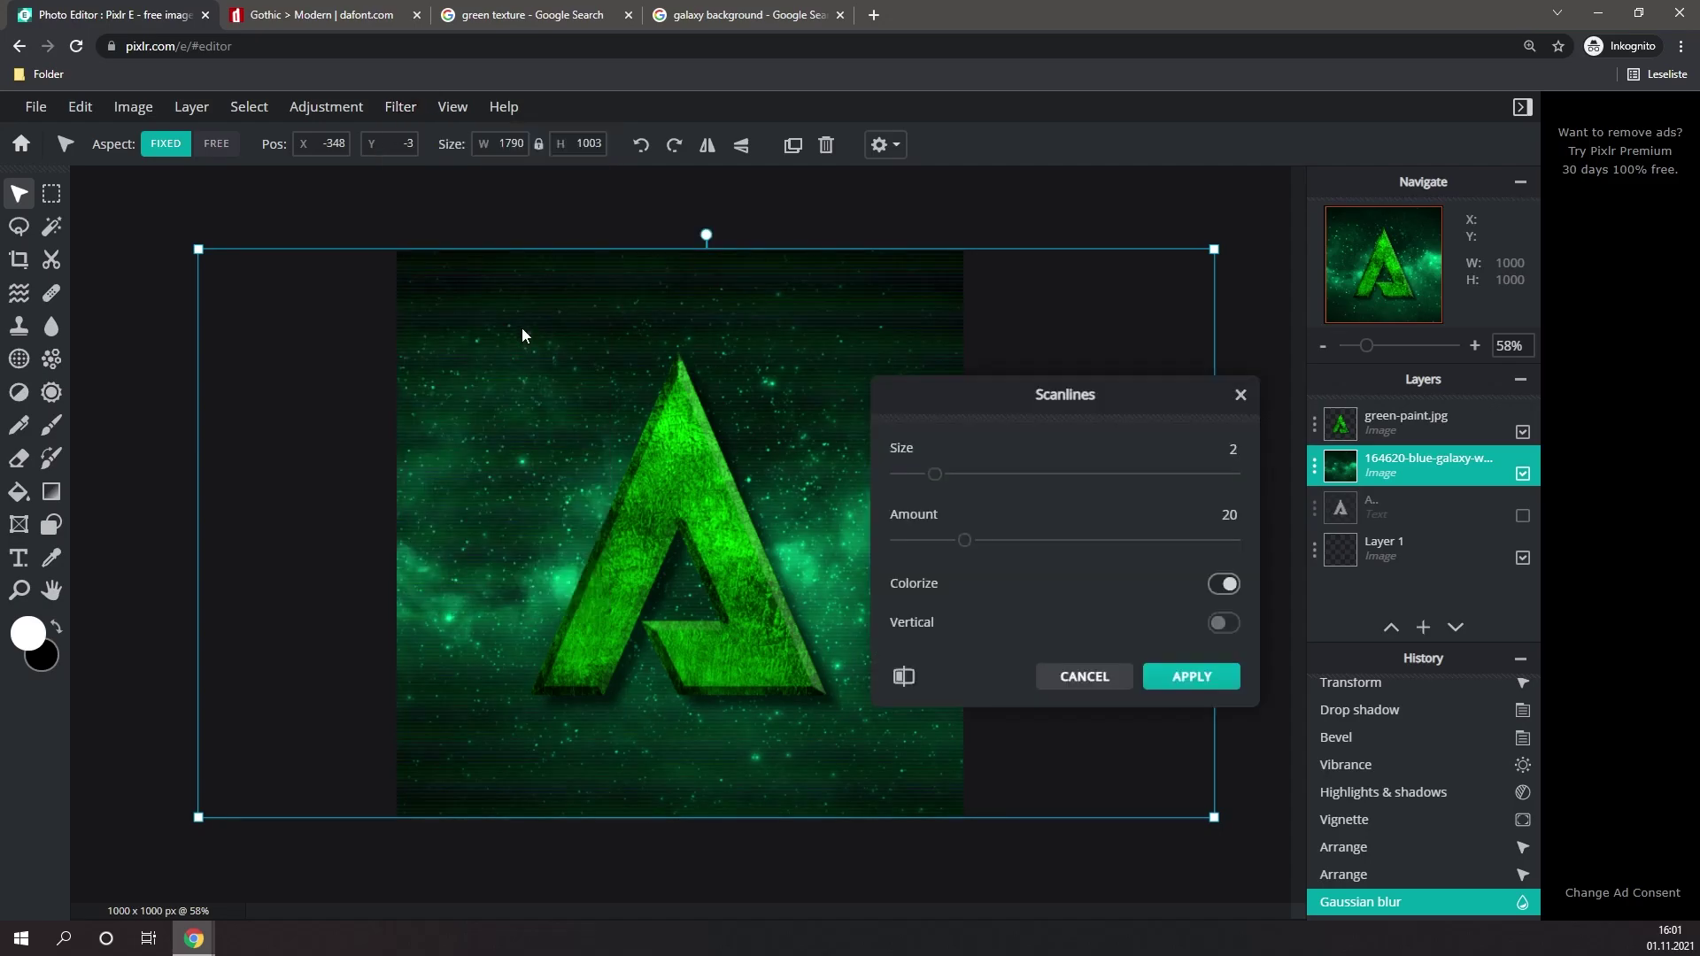
mouse_move(934, 484)
left_mouse_down()
mouse_move(991, 485)
mouse_move(943, 493)
left_mouse_up()
mouse_move(965, 547)
left_mouse_down()
mouse_move(1032, 548)
mouse_move(995, 549)
left_mouse_up()
mouse_move(939, 477)
left_mouse_down()
mouse_move(1046, 482)
mouse_move(917, 485)
mouse_move(950, 486)
left_mouse_up()
key("Escape")
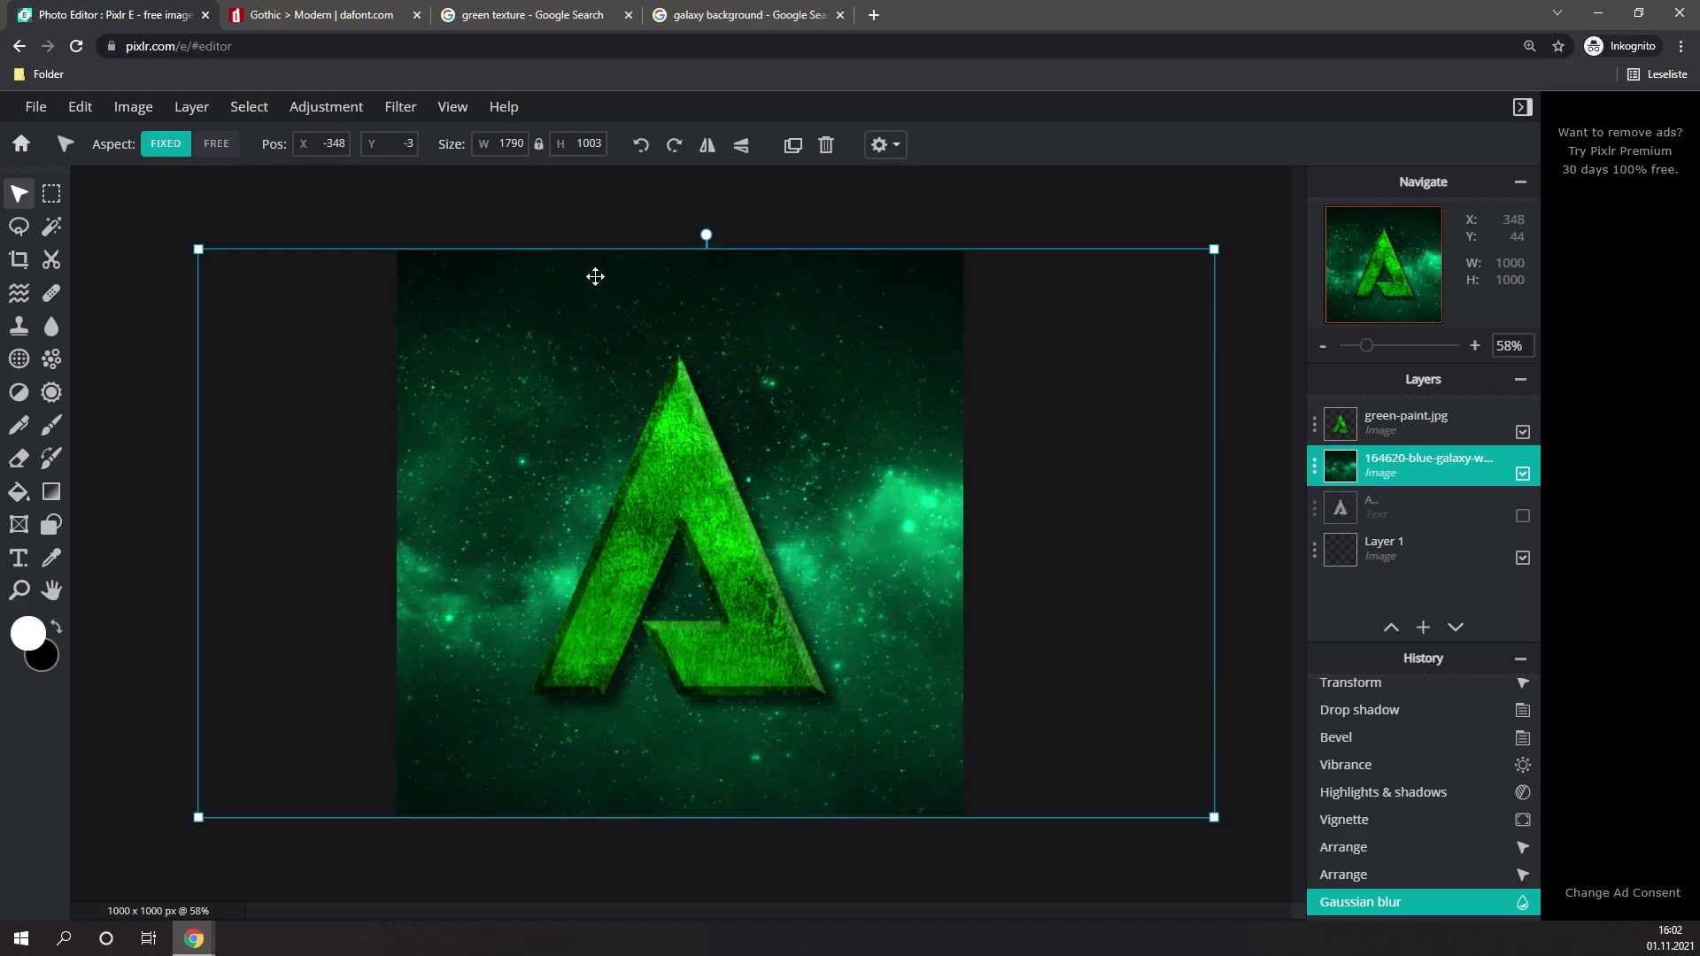
- Apply the Fringe glitch effect at amount -100 to the galaxy background
left_click(401, 107)
mouse_move(434, 203)
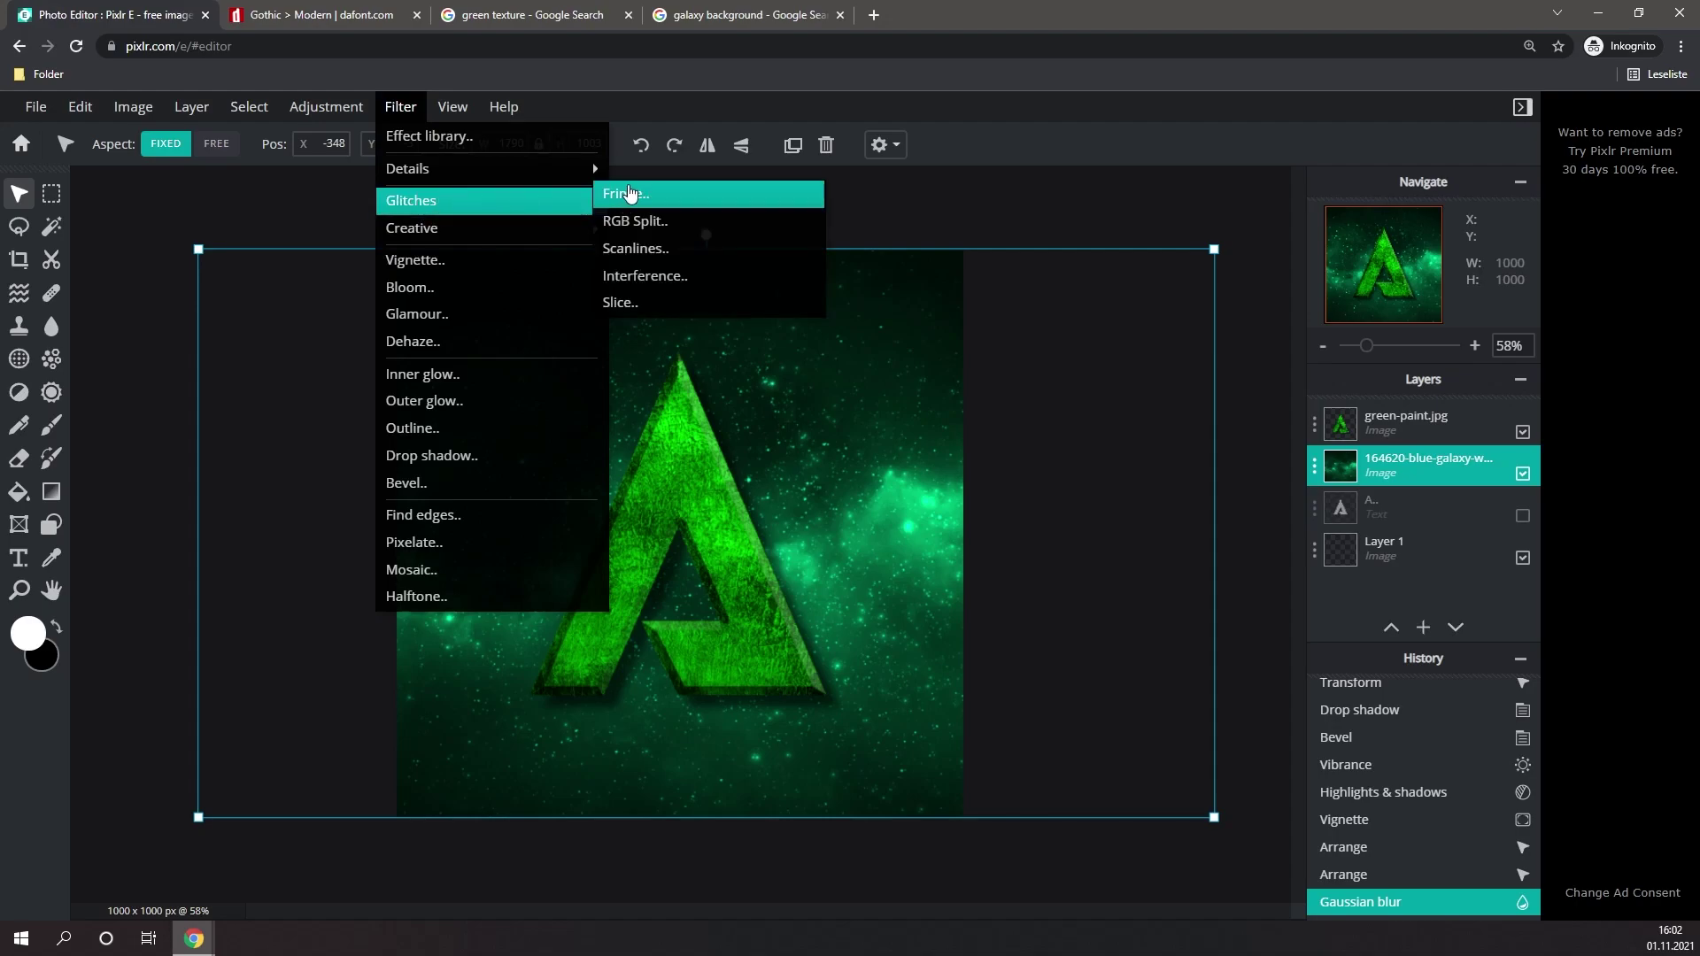
left_click(632, 193)
mouse_move(1065, 522)
left_mouse_down()
mouse_move(891, 526)
mouse_move(1238, 528)
mouse_move(1089, 528)
left_mouse_up()
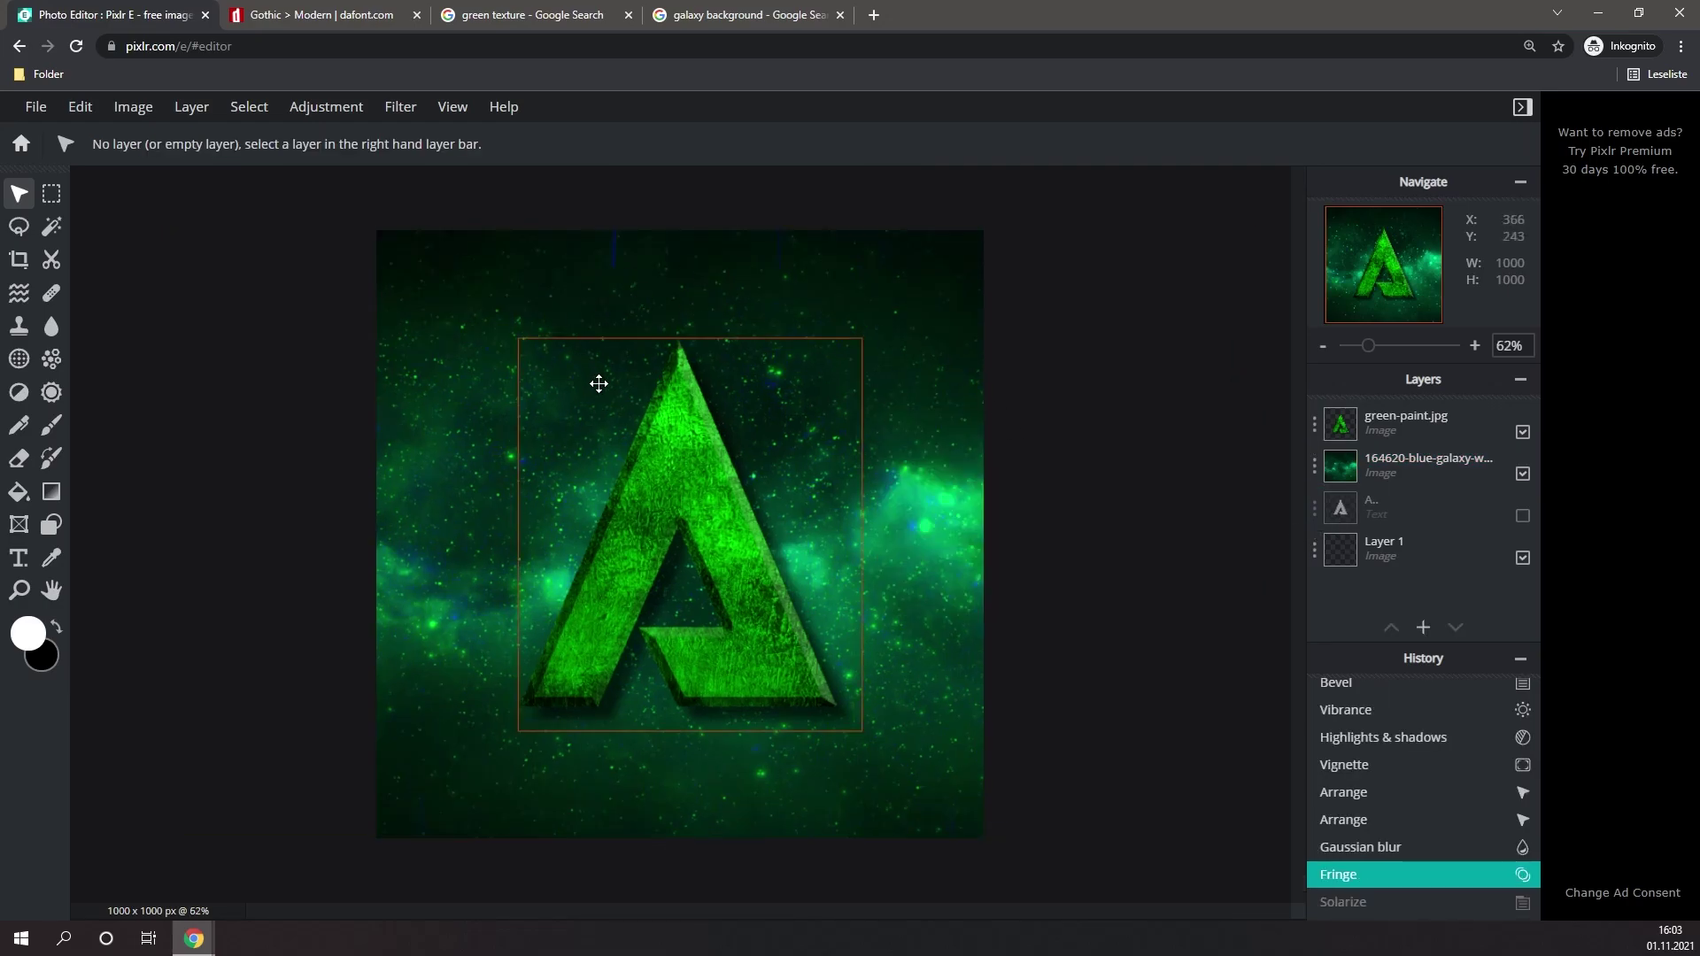
left_click(893, 282)
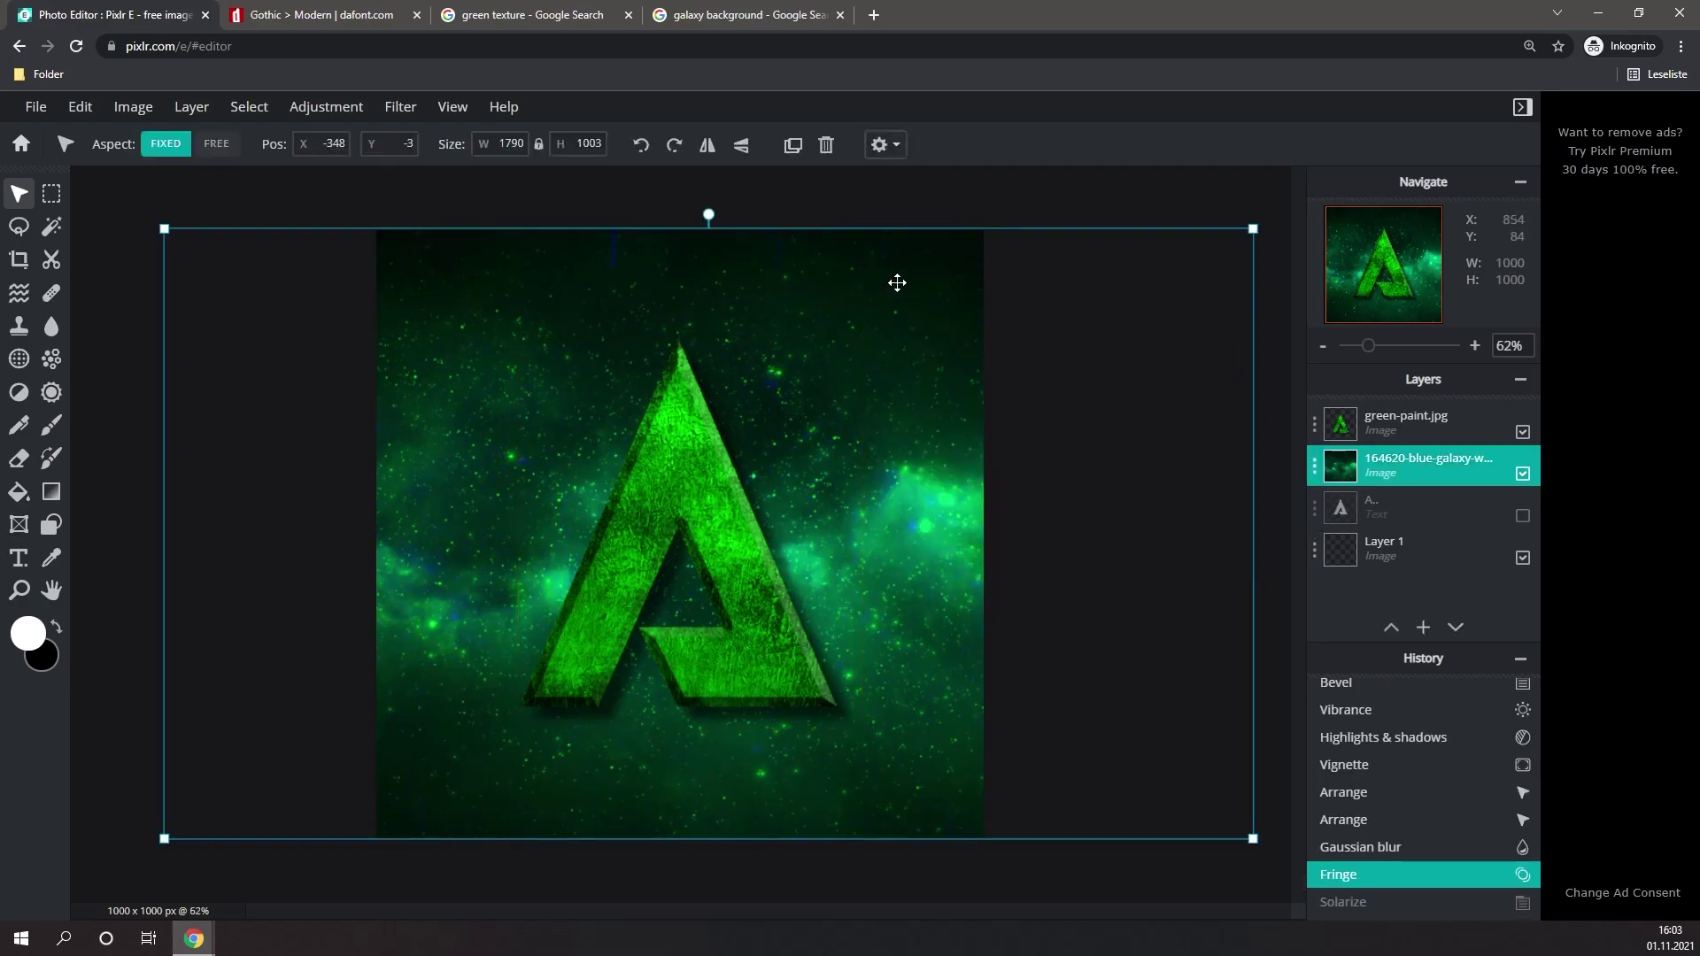
- Open the Effect library's COLORS presets and preview Reddish on the galaxy background
left_click(396, 109)
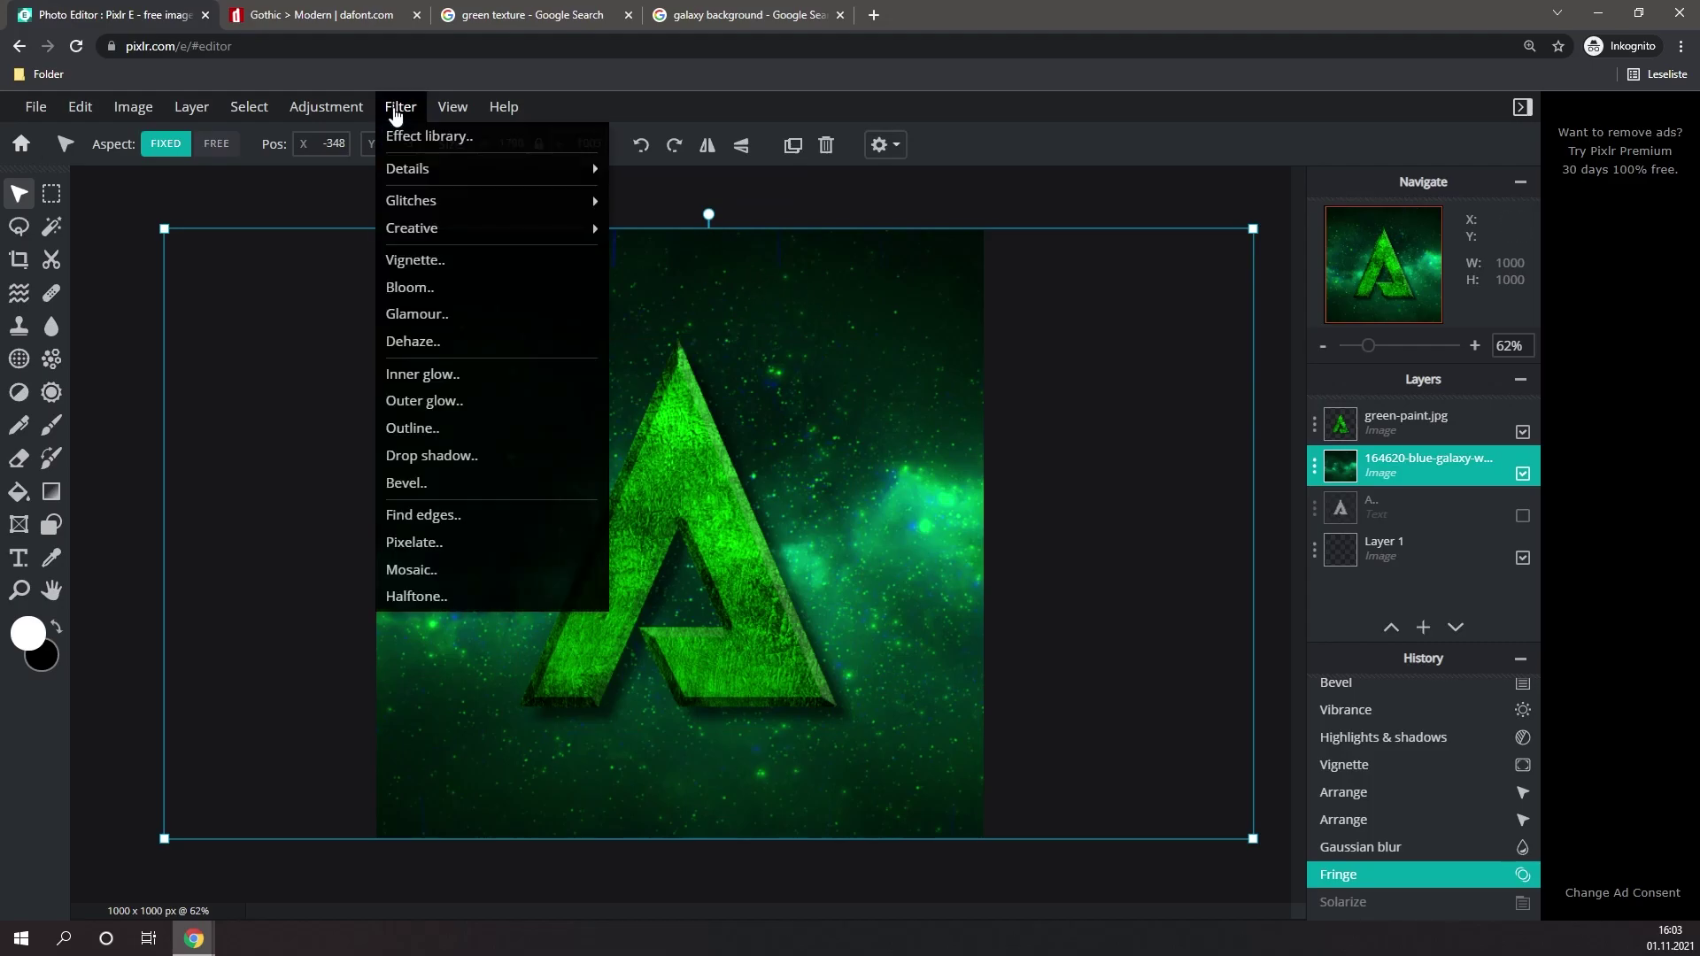
left_click(425, 135)
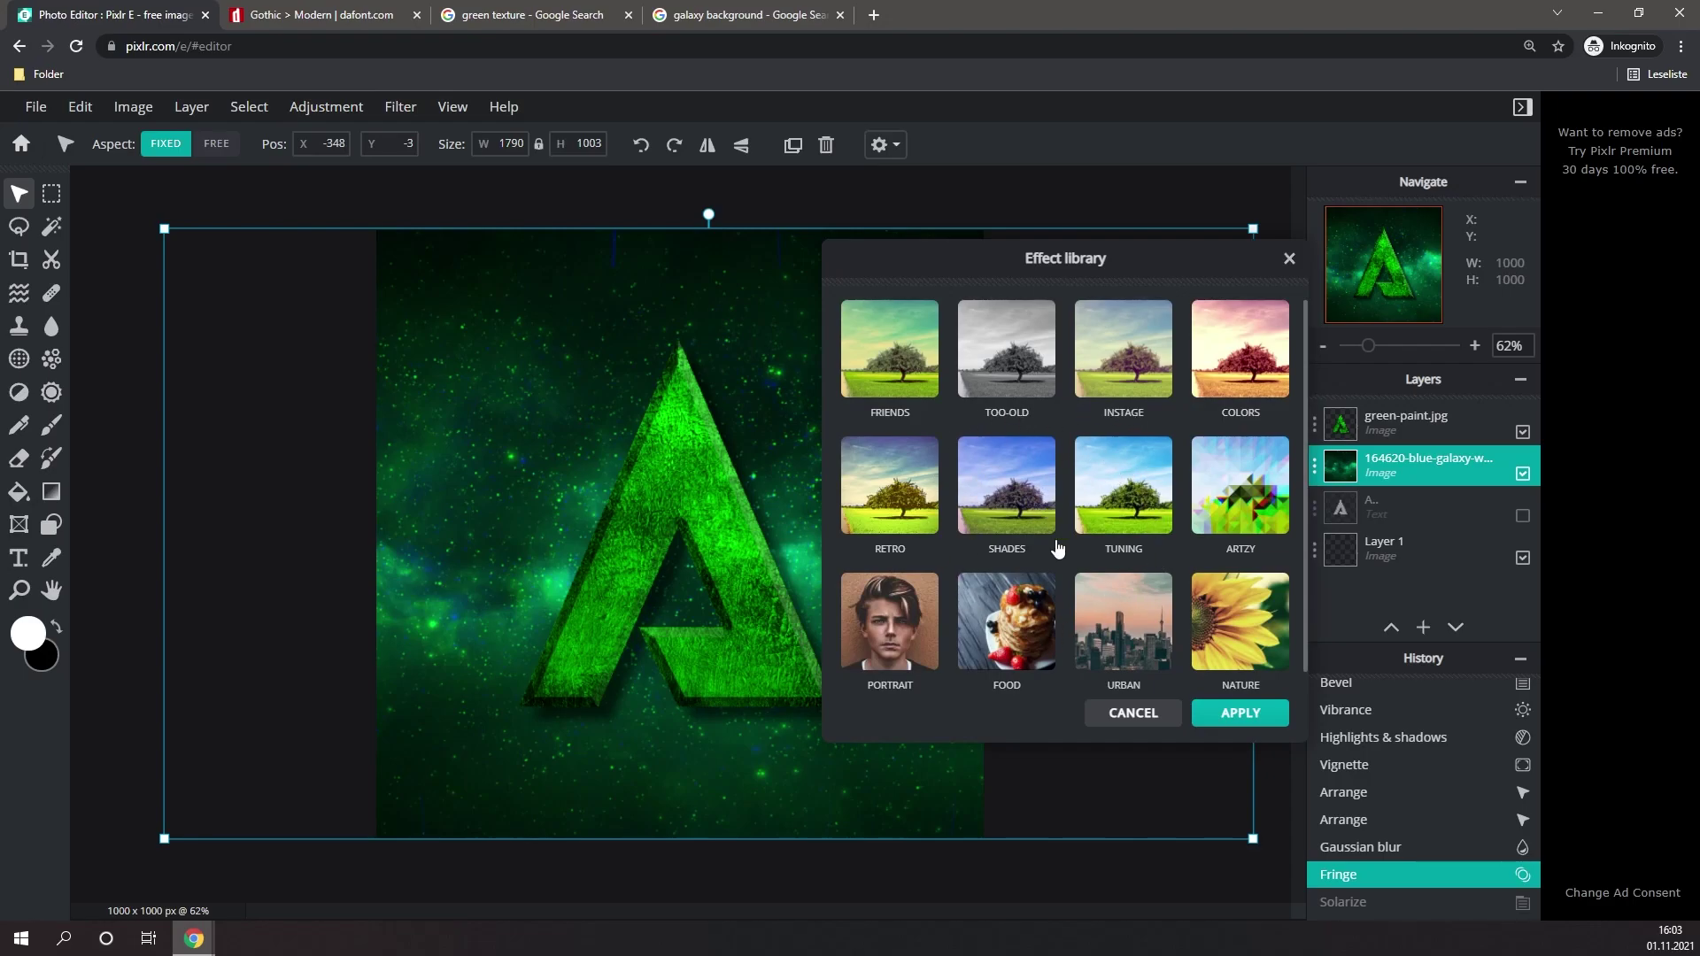
left_click(1242, 372)
left_click(996, 511)
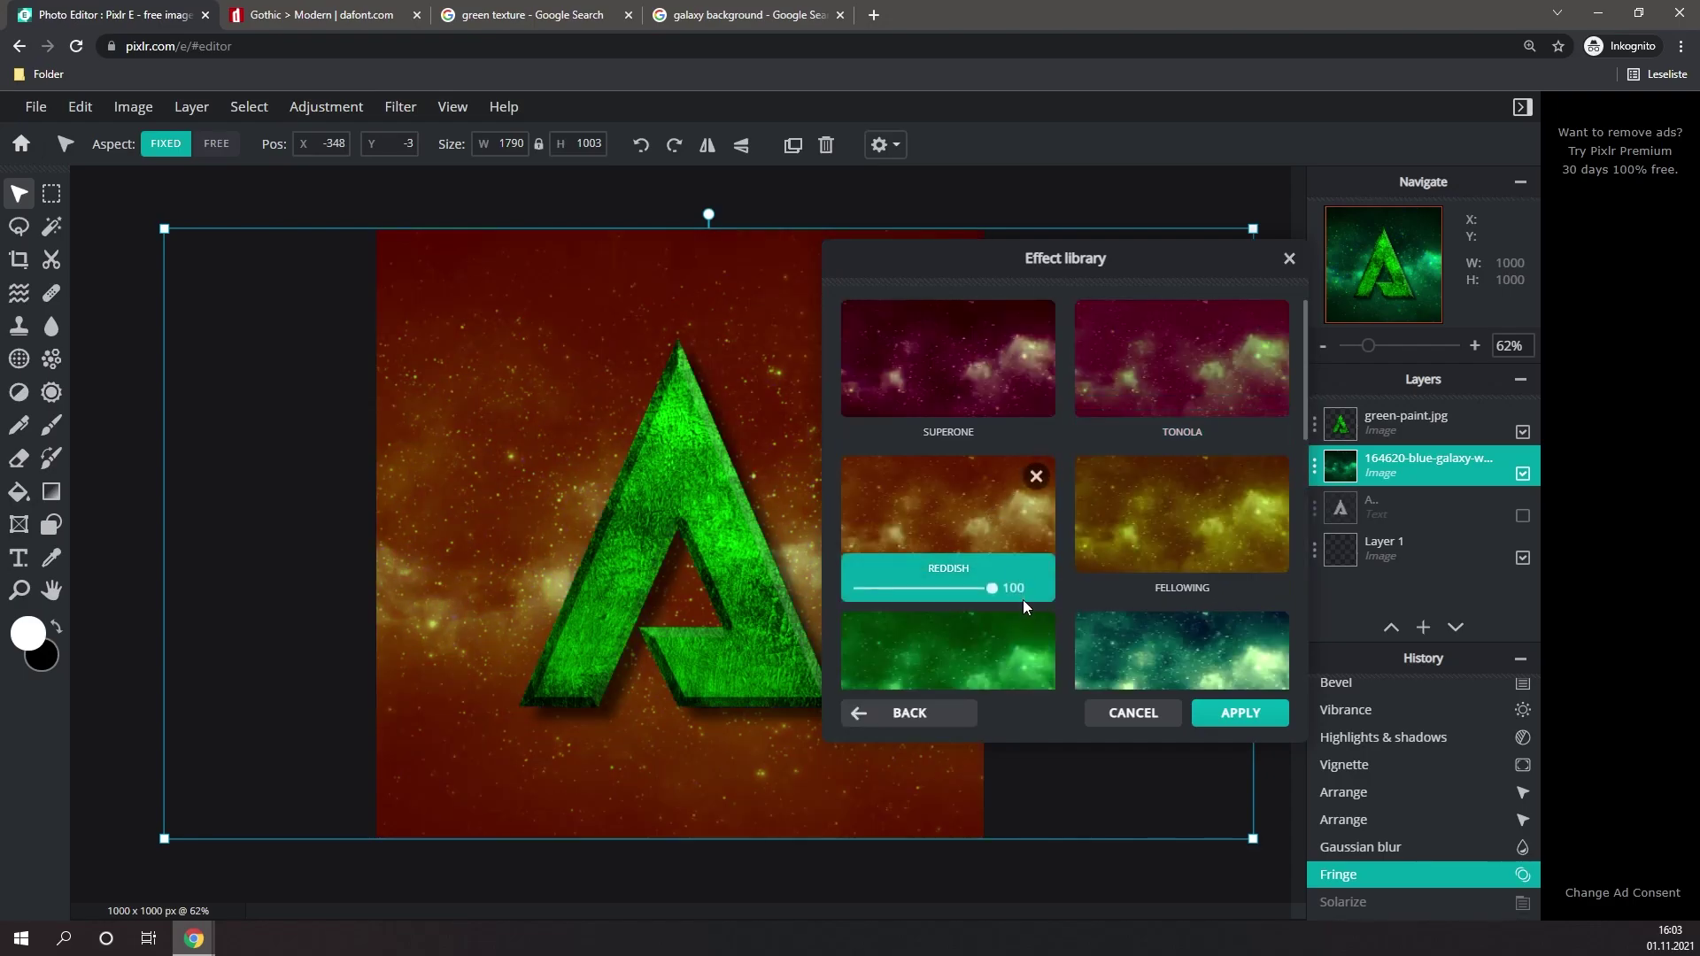
- Preview the Grassland, Springs, Blupur and Wifortress colour presets on the background
scroll(956, 602, "down", 1)
left_click(955, 609)
left_click(1177, 599)
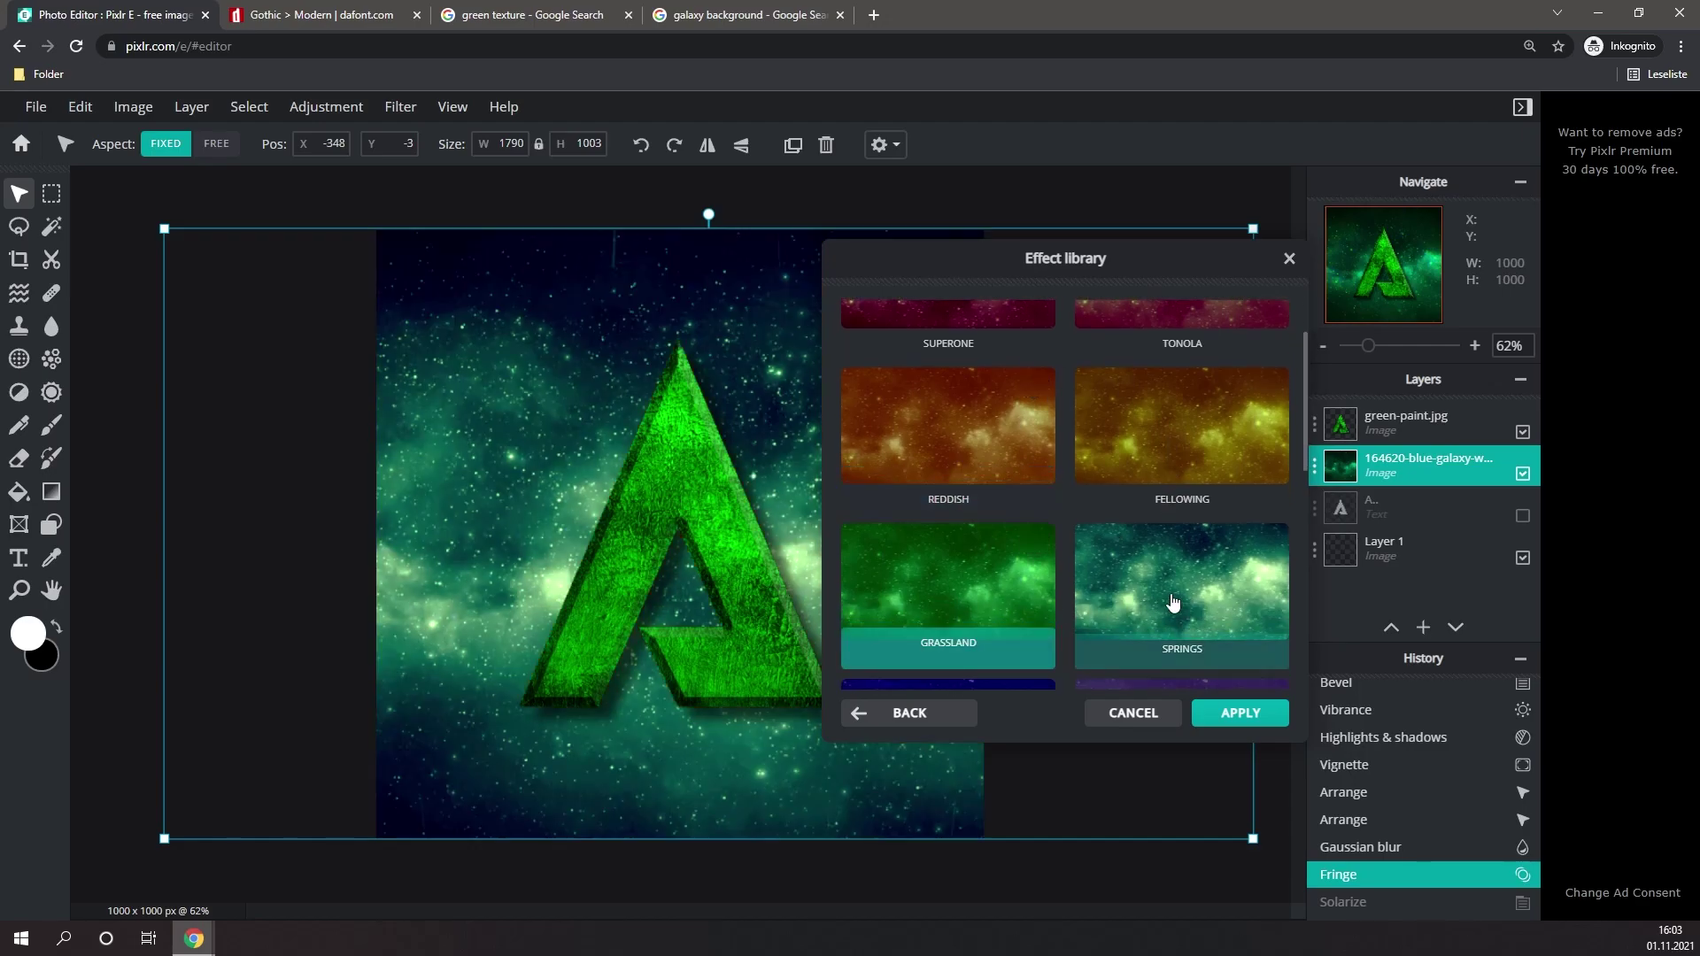
scroll(1100, 618, "down", 1)
scroll(1107, 603, "down", 2)
left_click(974, 532)
left_click(1144, 535)
scroll(1115, 567, "down", 1)
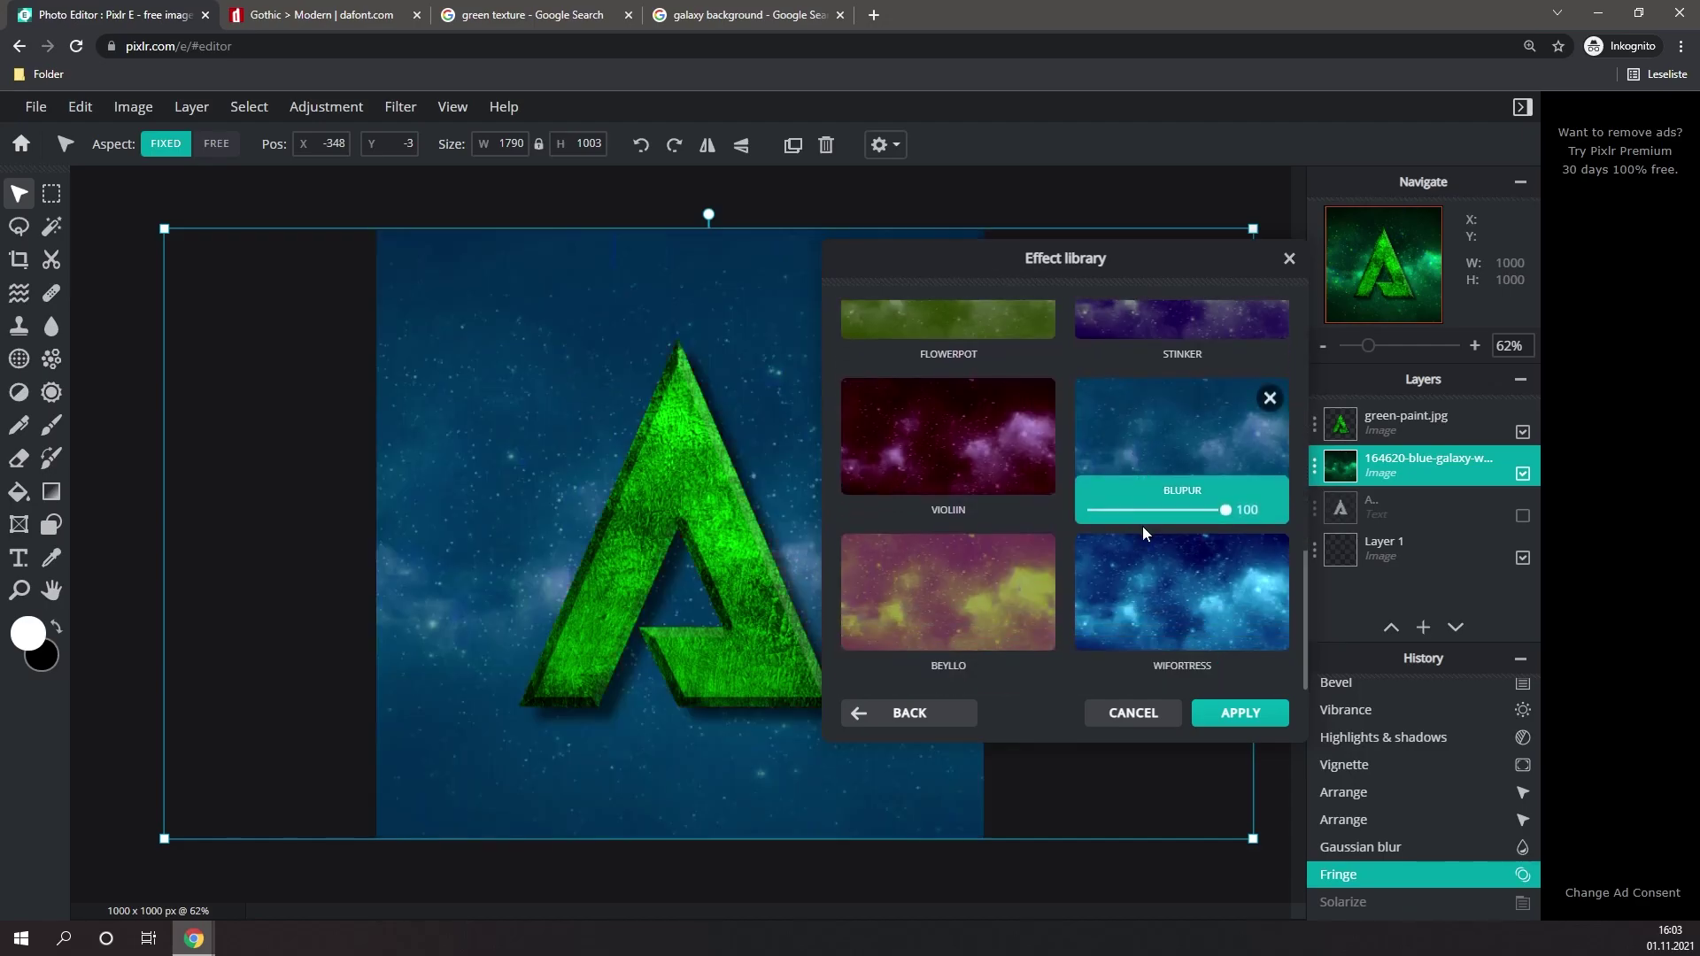
left_click(1182, 591)
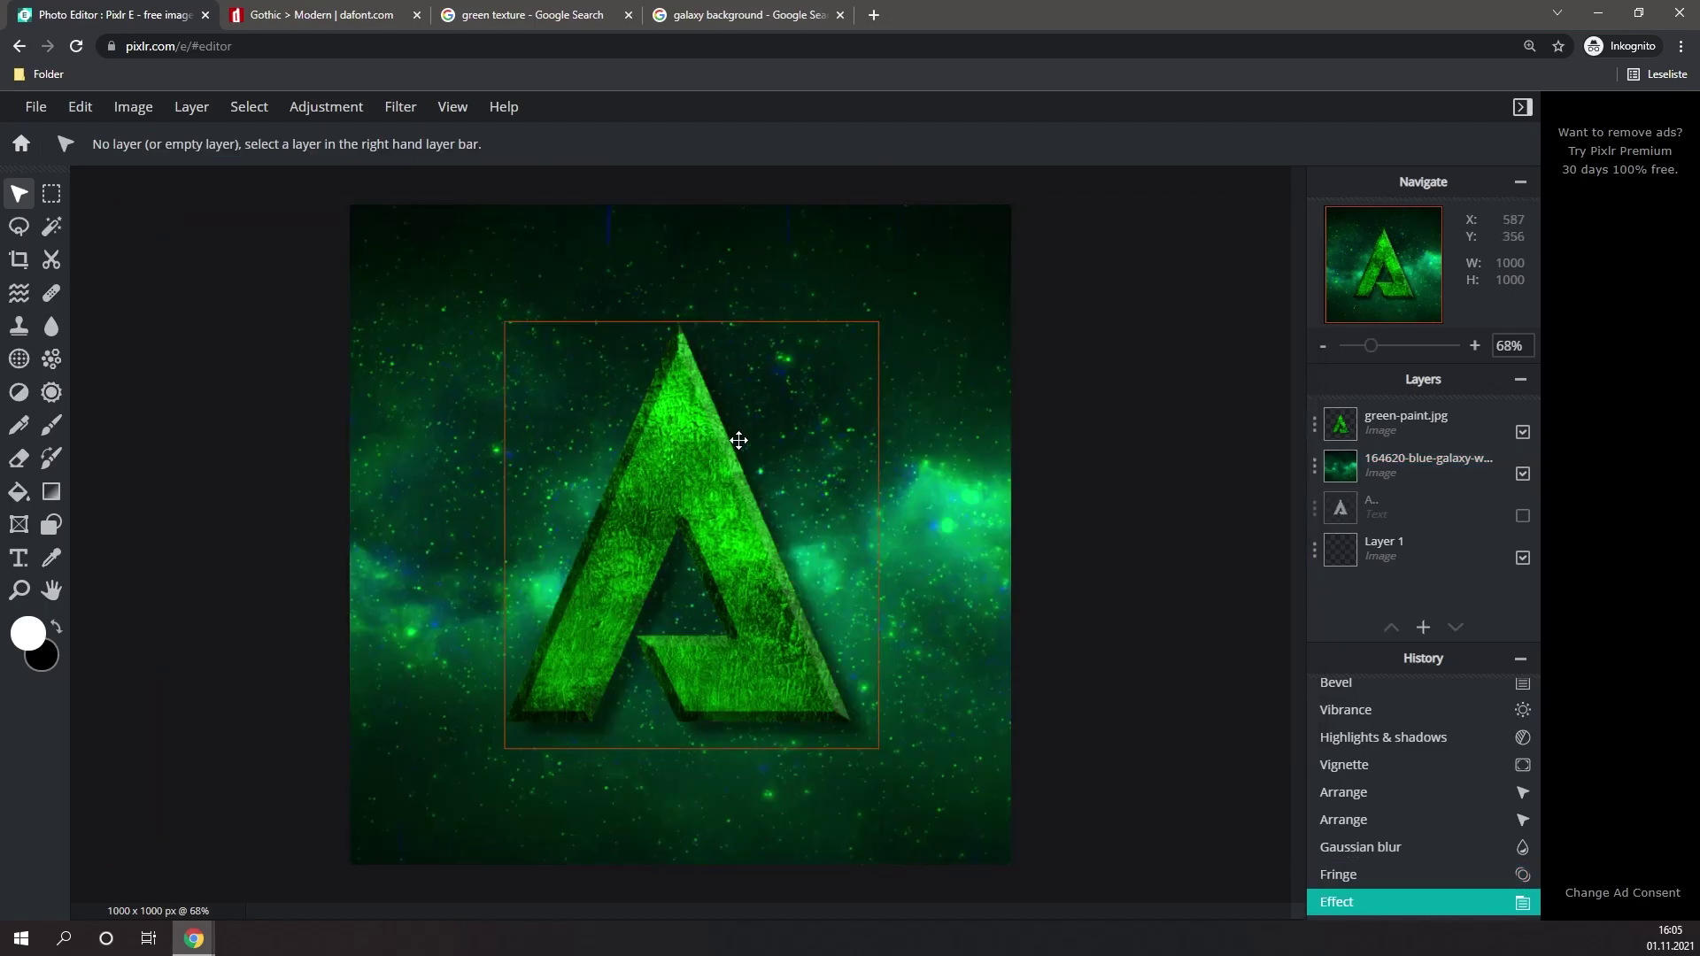
- Quick-export the whole logo image as the PNG file GreatLogo.png
left_click(43, 113)
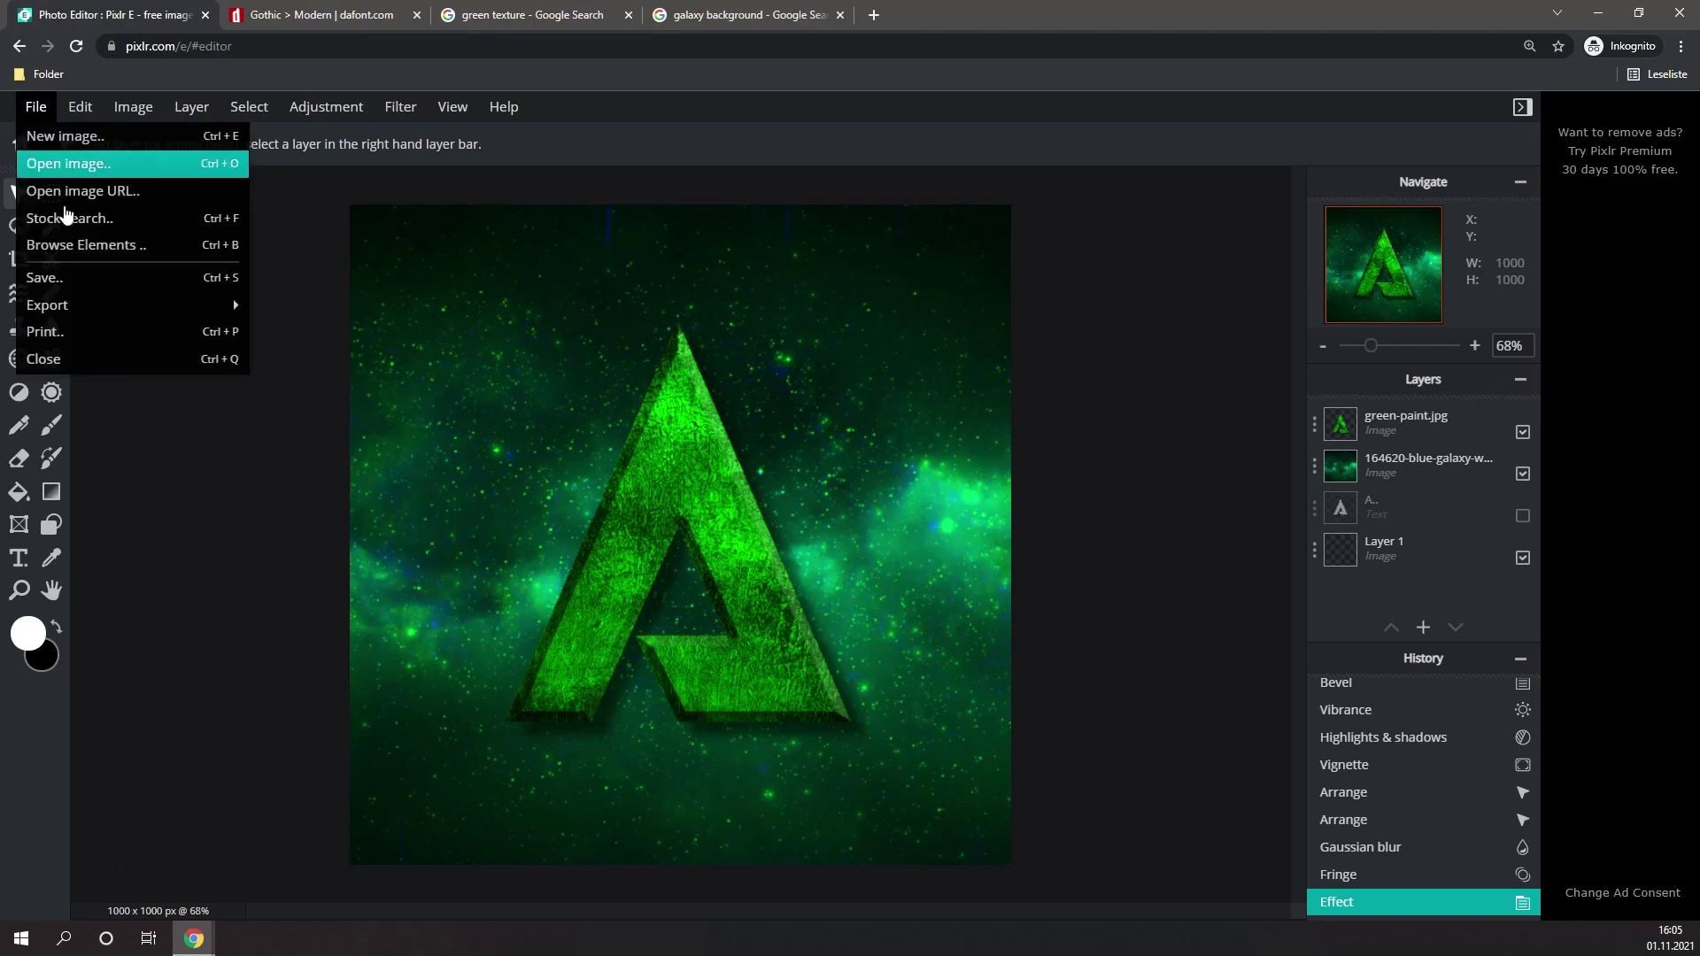
mouse_move(105, 313)
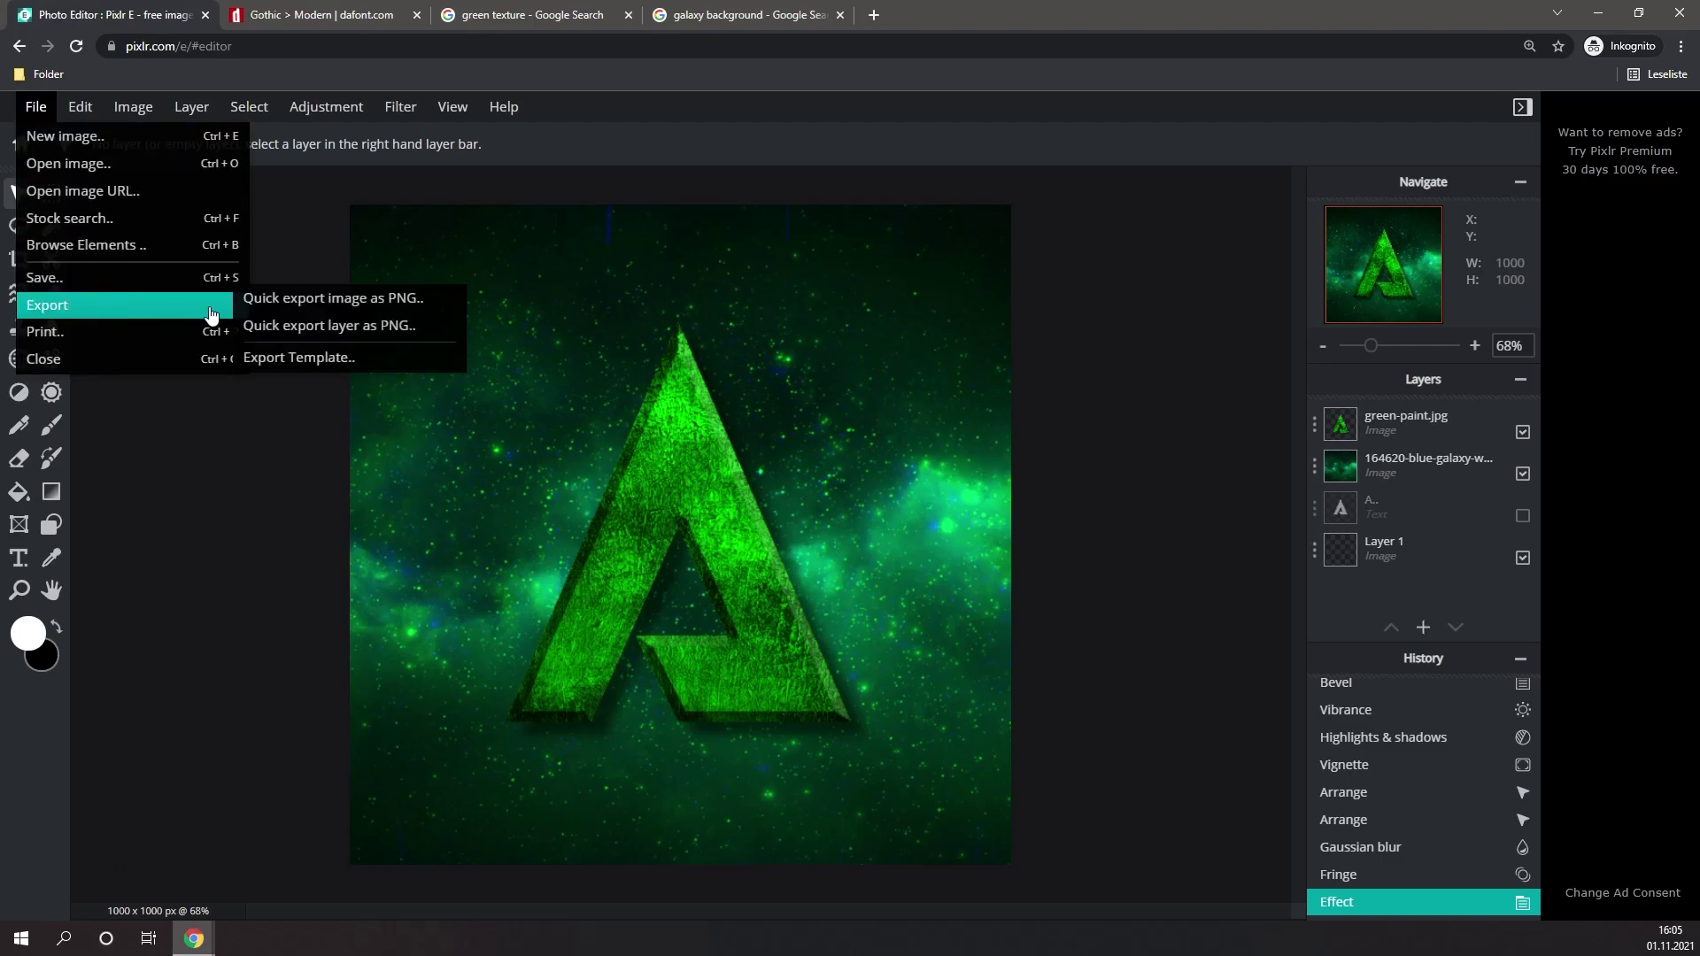
left_click(363, 301)
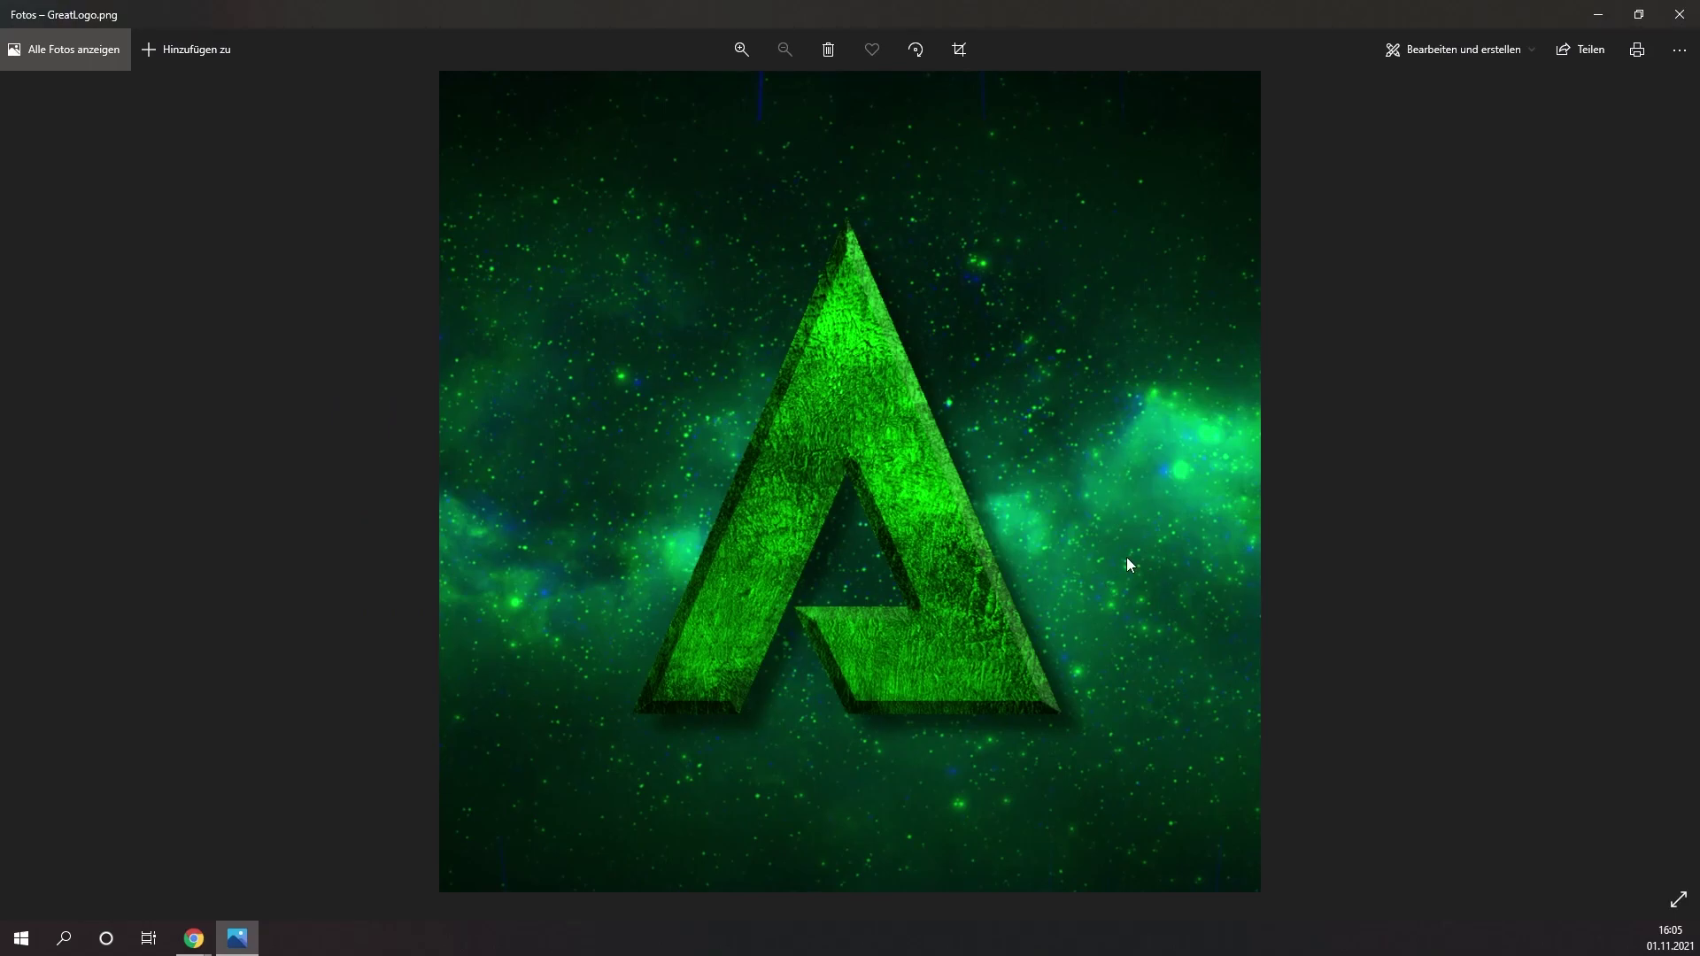
- Close the Windows Photos preview of GreatLogo.png with Alt+F4
key("alt+F4")
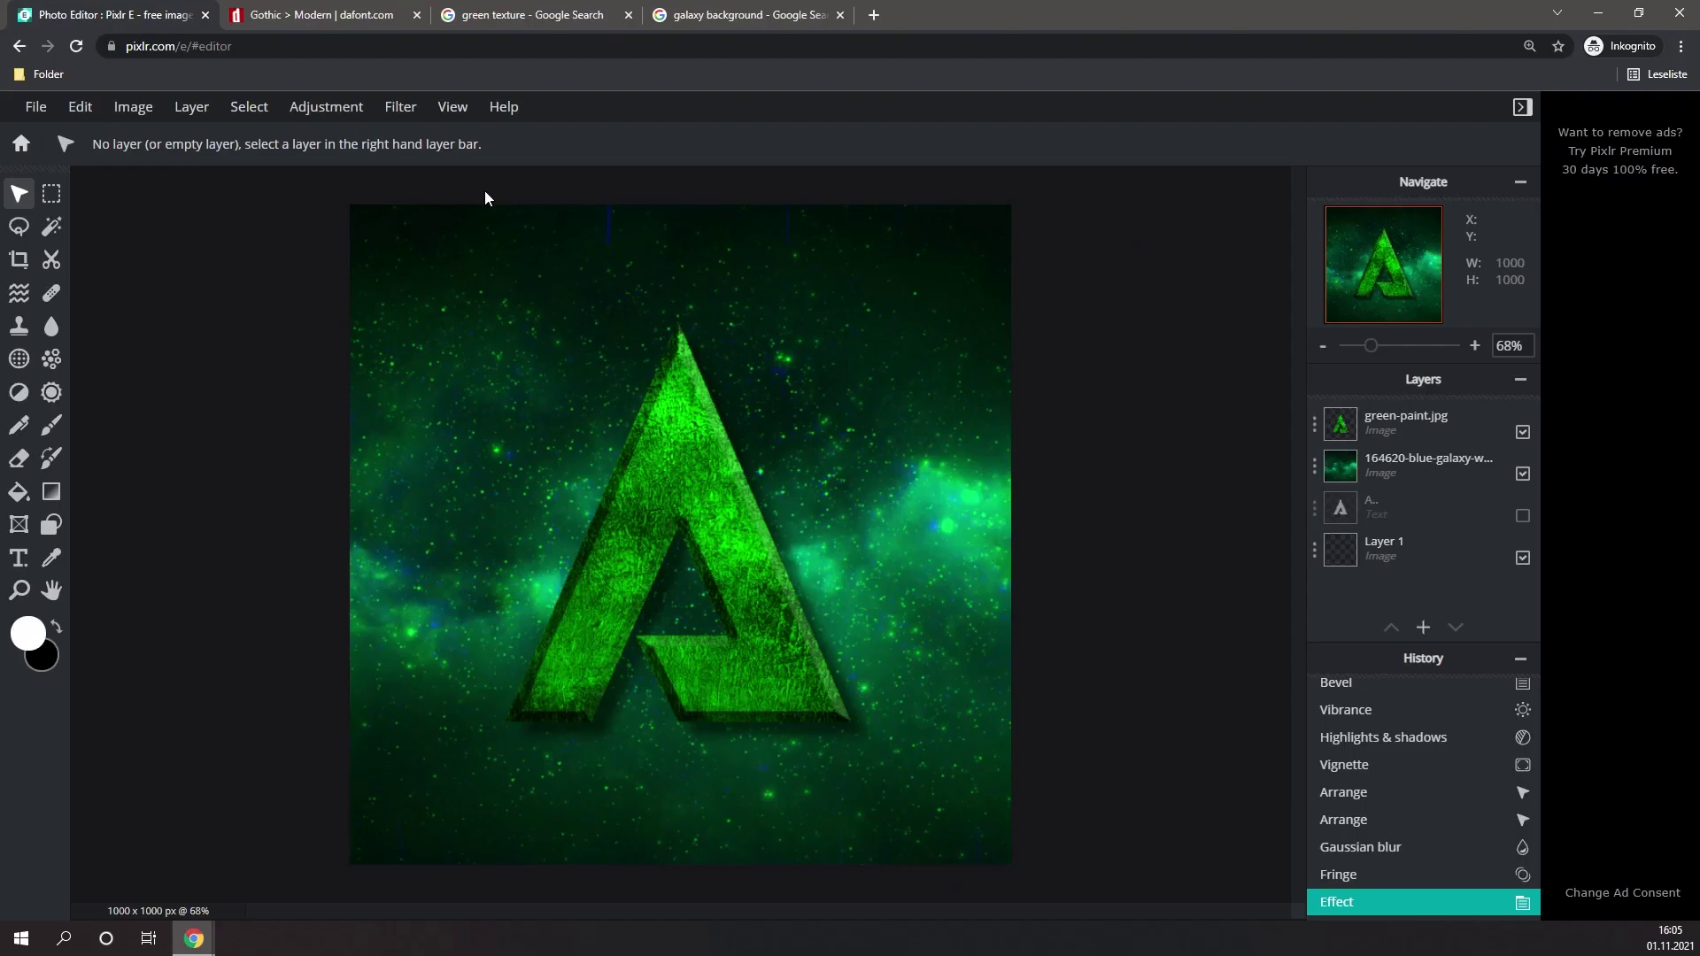